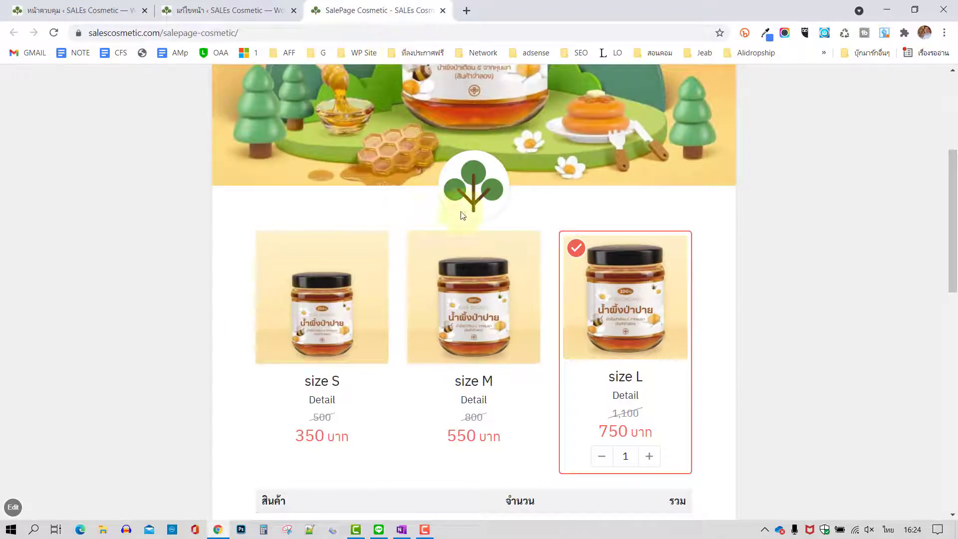
- Review the published honey sale page from its cover through the products, order summary, payment and shipping sections
{"action": "scroll", "coordinate": [914, 236], "scroll_direction": "up", "scroll_amount": 5}
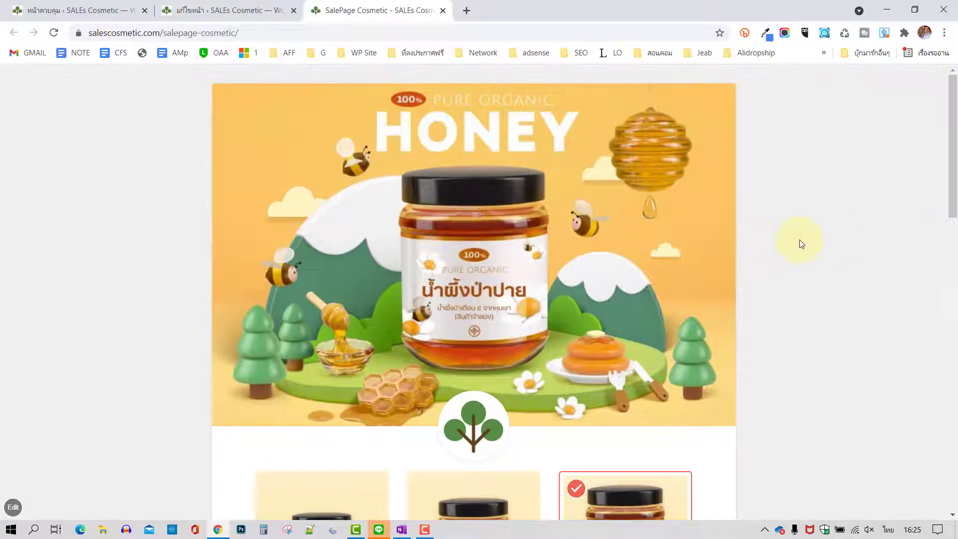
{"action": "scroll", "coordinate": [800, 242], "scroll_direction": "down", "scroll_amount": 3}
{"action": "scroll", "coordinate": [801, 242], "scroll_direction": "down", "scroll_amount": 5}
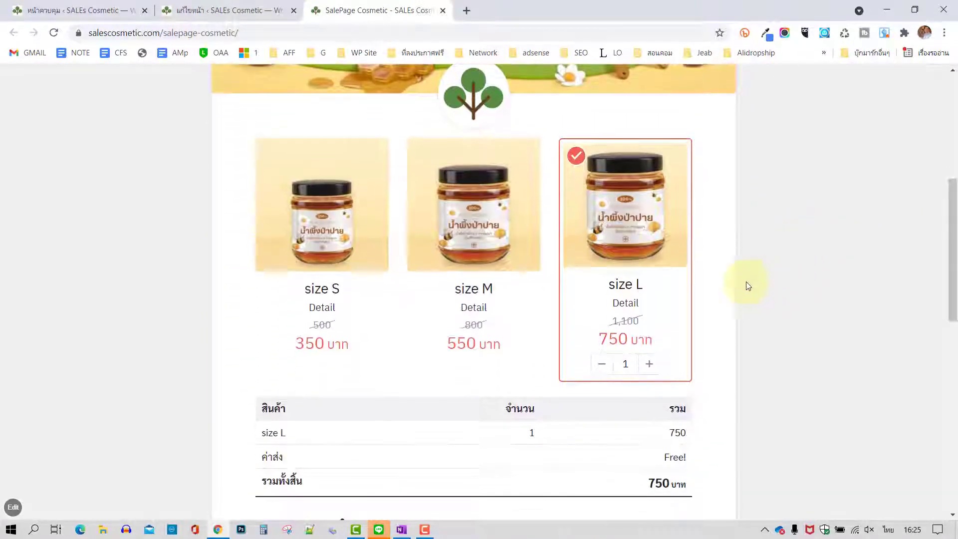
{"action": "scroll", "coordinate": [560, 318], "scroll_direction": "down", "scroll_amount": 4}
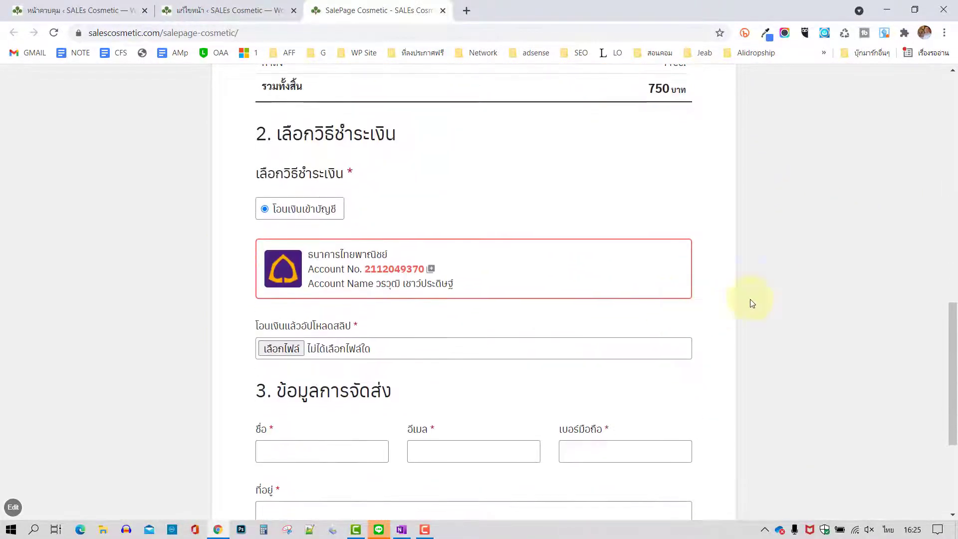
{"action": "scroll", "coordinate": [827, 307], "scroll_direction": "up", "scroll_amount": 8}
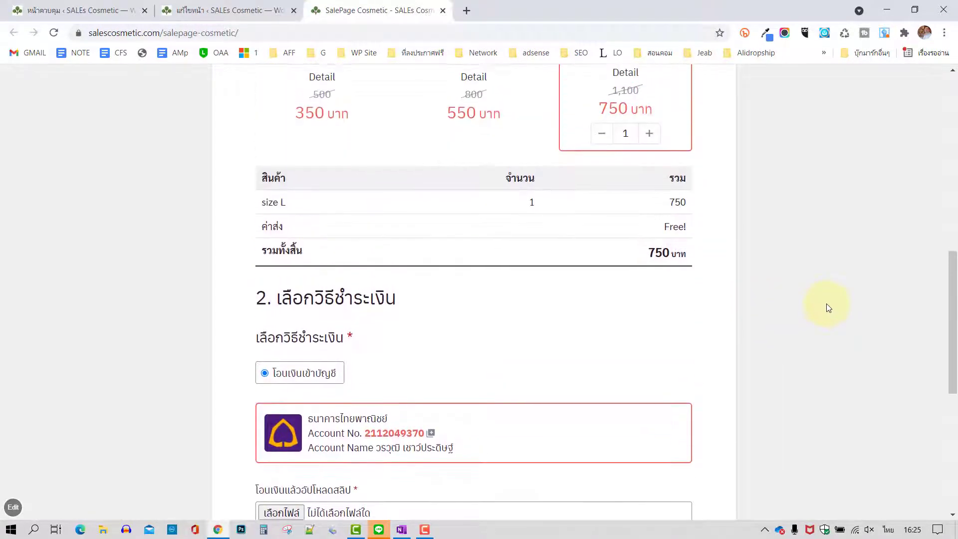
{"action": "scroll", "coordinate": [812, 292], "scroll_direction": "up", "scroll_amount": 4}
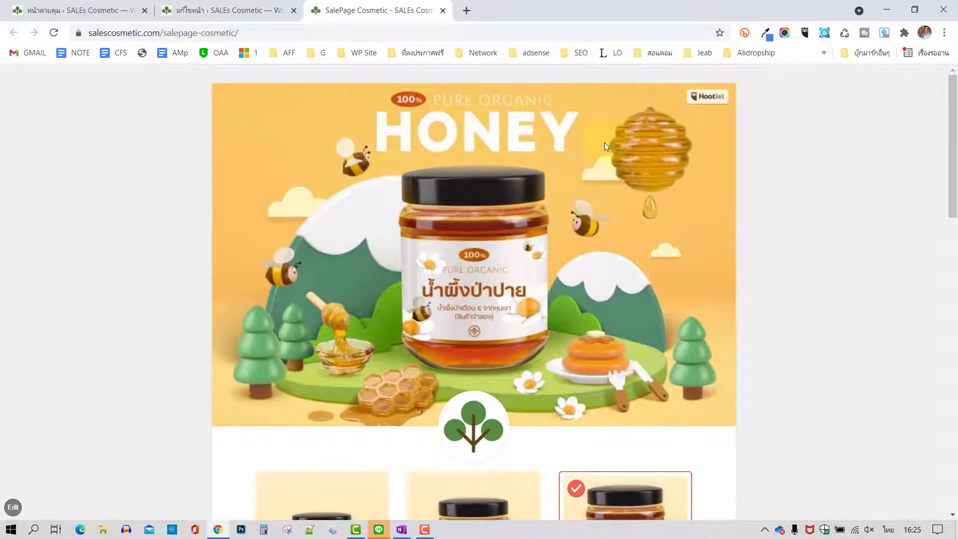
{"action": "left_click", "coordinate": [472, 221]}
- Remove the Table & Desktop cover image in the Sale Page design settings of the page editor and open the image library for a replacement
{"action": "left_click", "coordinate": [219, 8]}
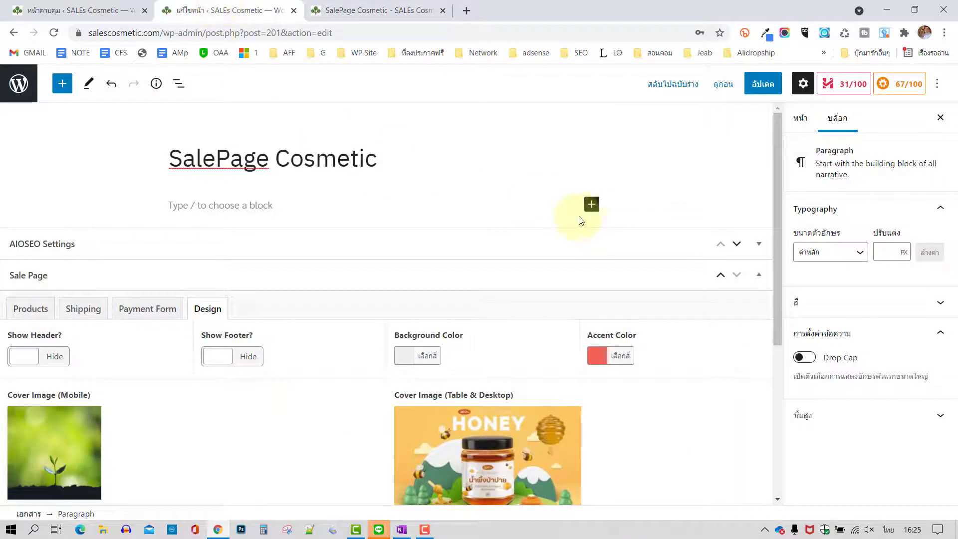
{"action": "scroll", "coordinate": [574, 223], "scroll_direction": "down", "scroll_amount": 2}
{"action": "mouse_move", "coordinate": [518, 382]}
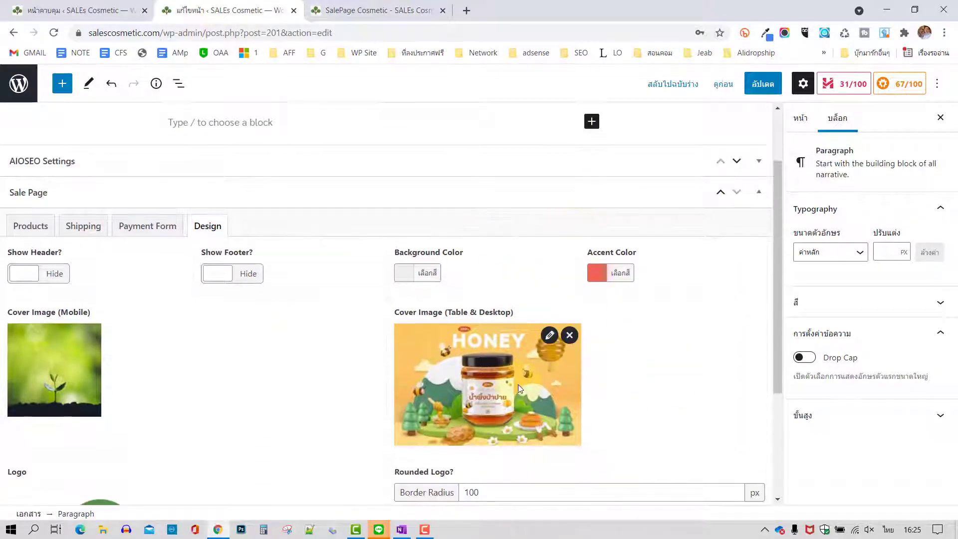
{"action": "left_click", "coordinate": [569, 335]}
{"action": "left_click", "coordinate": [496, 337]}
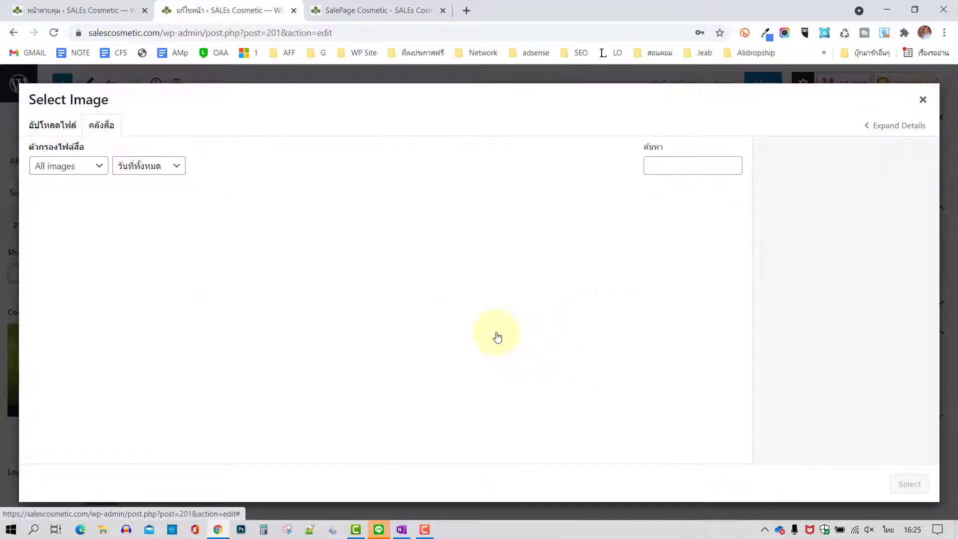
- Check the pixel dimensions of cover-d.jpg in the media library and note them as 840ป550 in a new browser tab
{"action": "scroll", "coordinate": [497, 337], "scroll_direction": "down", "scroll_amount": 3}
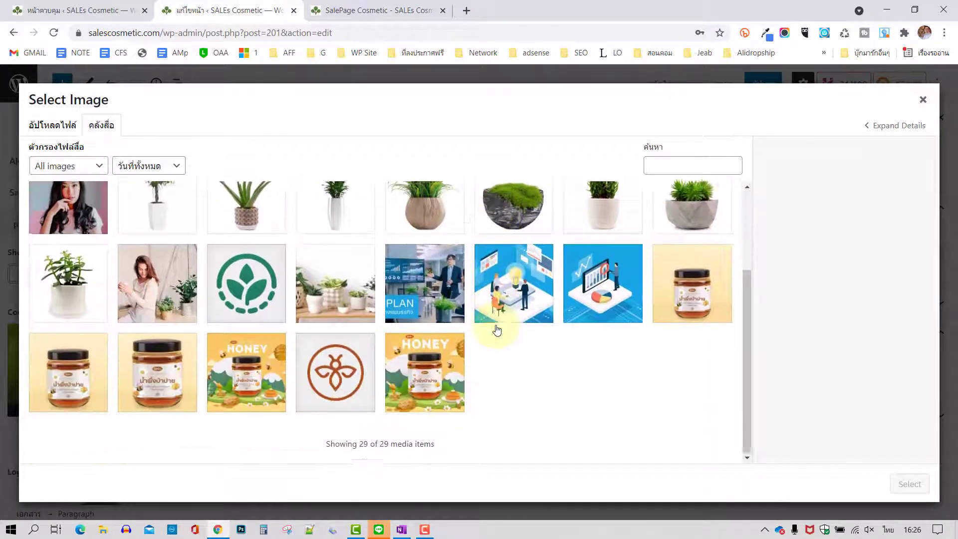
{"action": "left_click", "coordinate": [428, 389]}
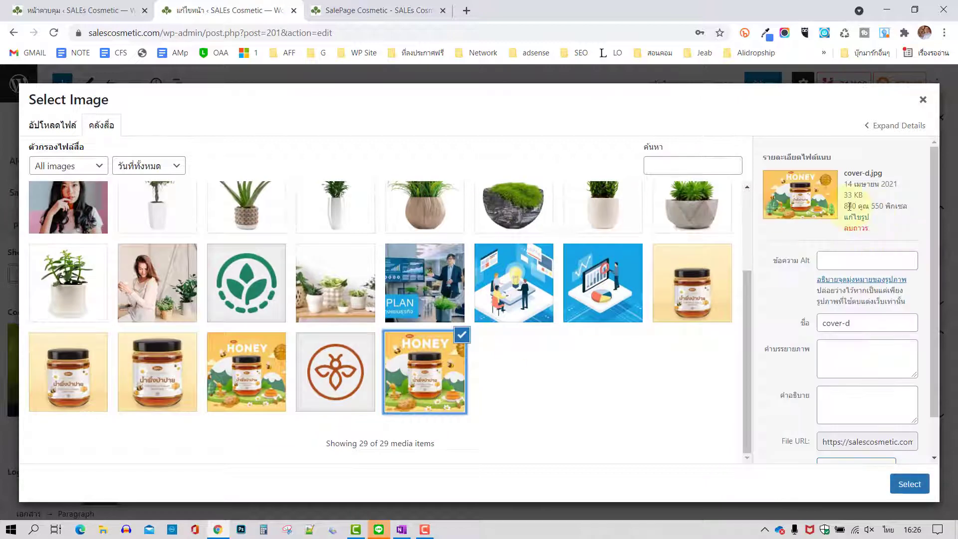
{"action": "left_click_drag", "start_coordinate": [914, 215], "coordinate": [768, 172]}
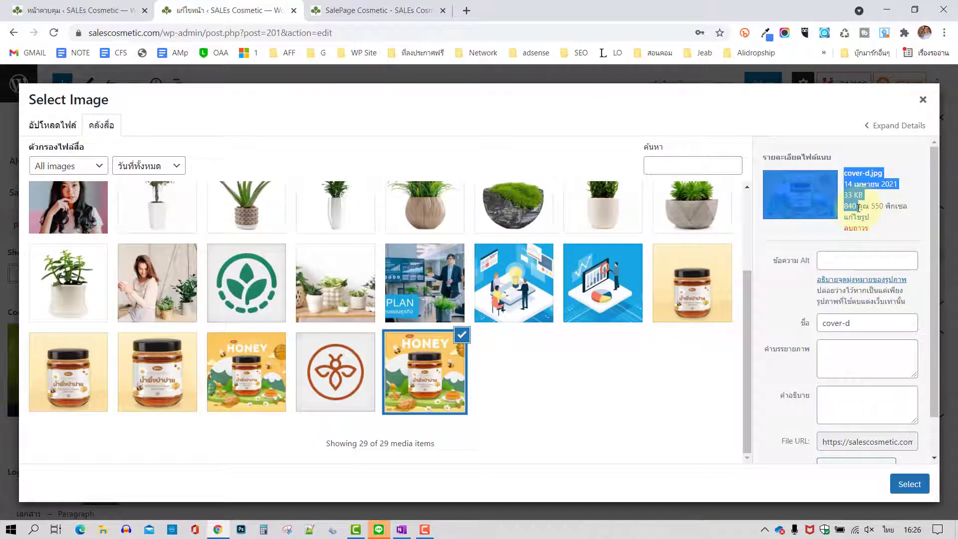
{"action": "left_click", "coordinate": [473, 11]}
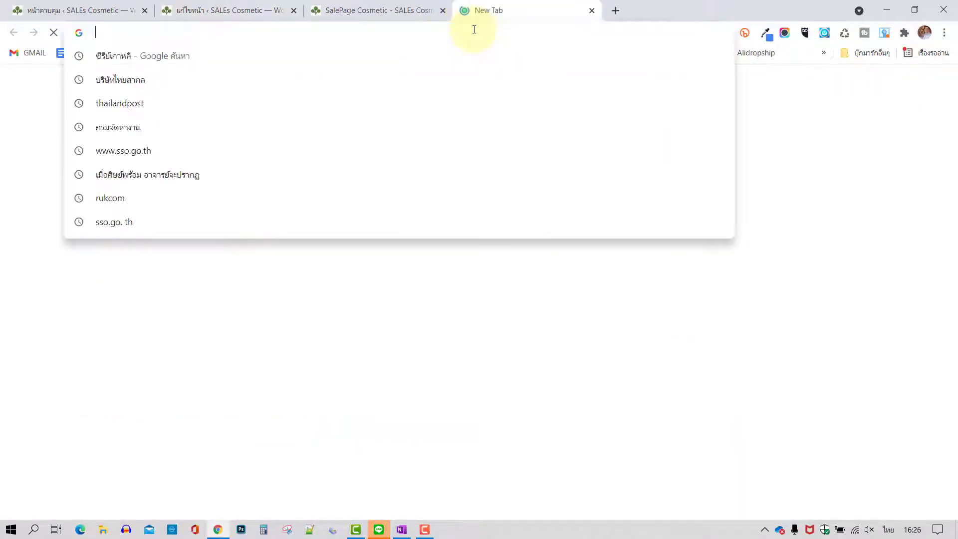
{"action": "type", "text": "840"}
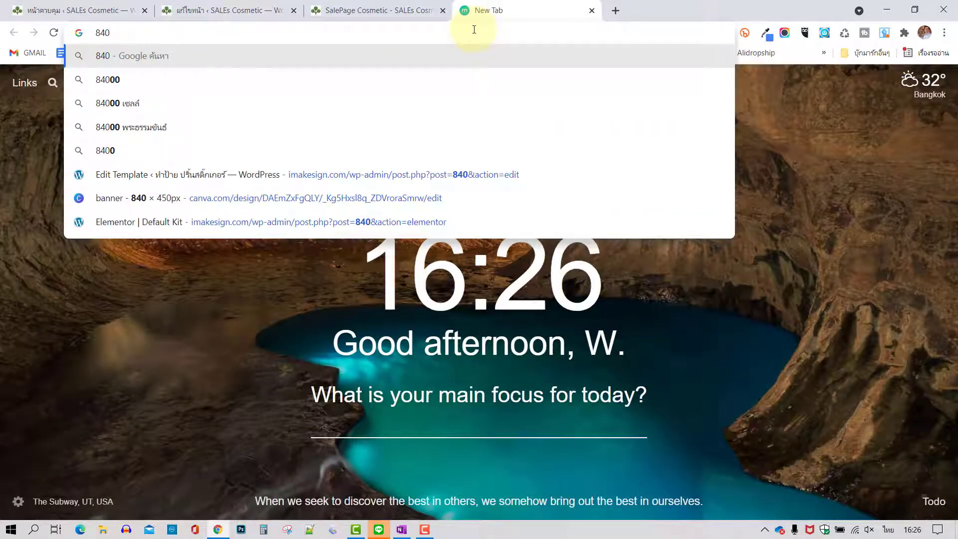
{"action": "type", "text": "ป550"}
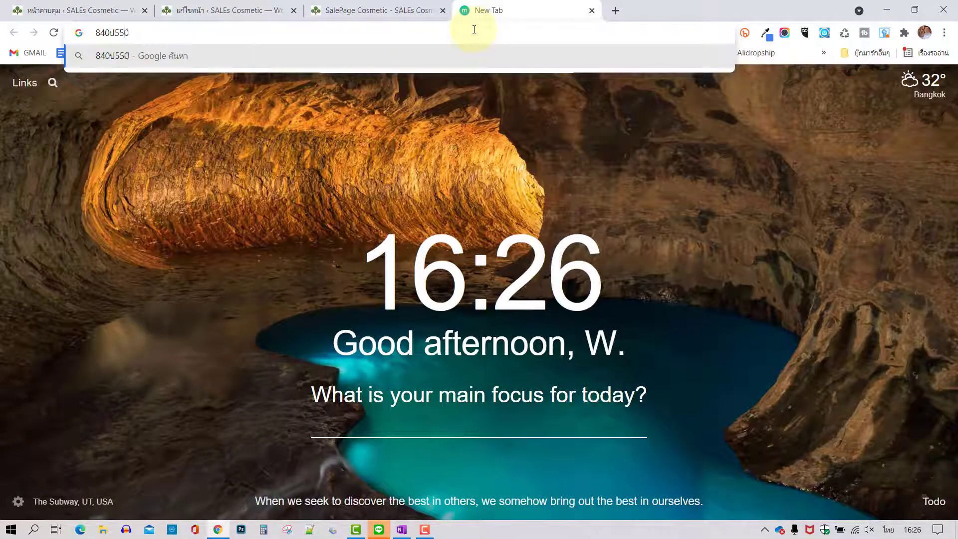
- Set banner.png from the media library as the Table & Desktop cover image and update the page
{"action": "left_click", "coordinate": [237, 9]}
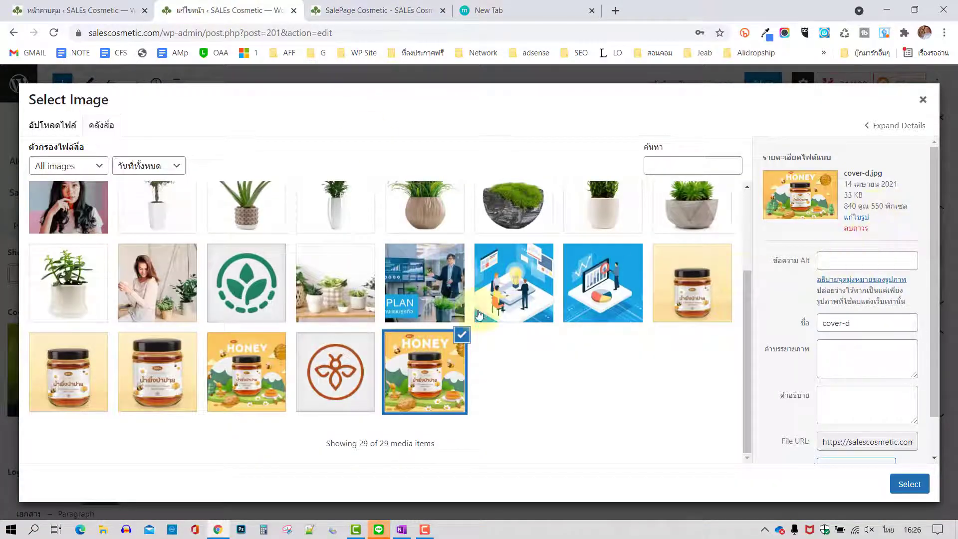
{"action": "scroll", "coordinate": [504, 348], "scroll_direction": "up", "scroll_amount": 3}
{"action": "left_click", "coordinate": [516, 230]}
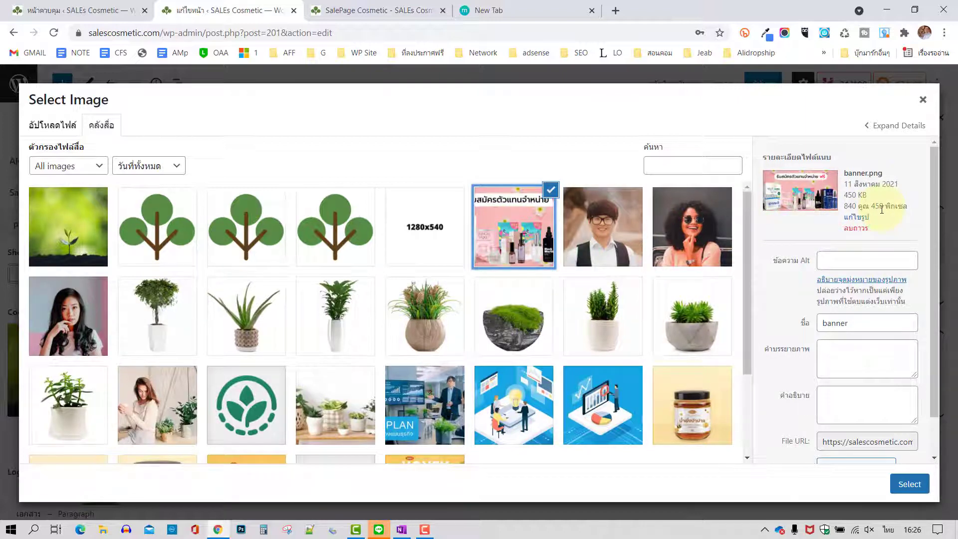
{"action": "left_click", "coordinate": [909, 484]}
{"action": "scroll", "coordinate": [684, 217], "scroll_direction": "up", "scroll_amount": 1}
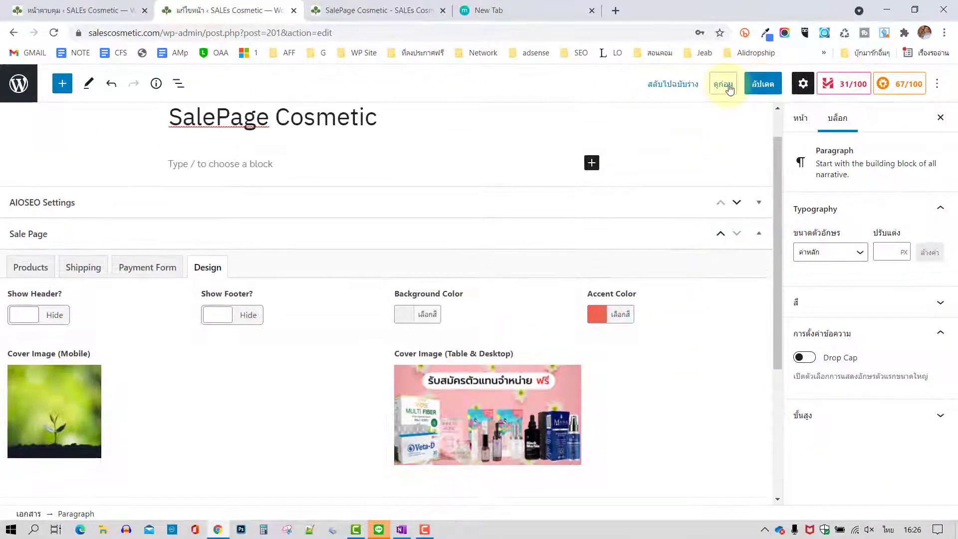
{"action": "left_click", "coordinate": [762, 84]}
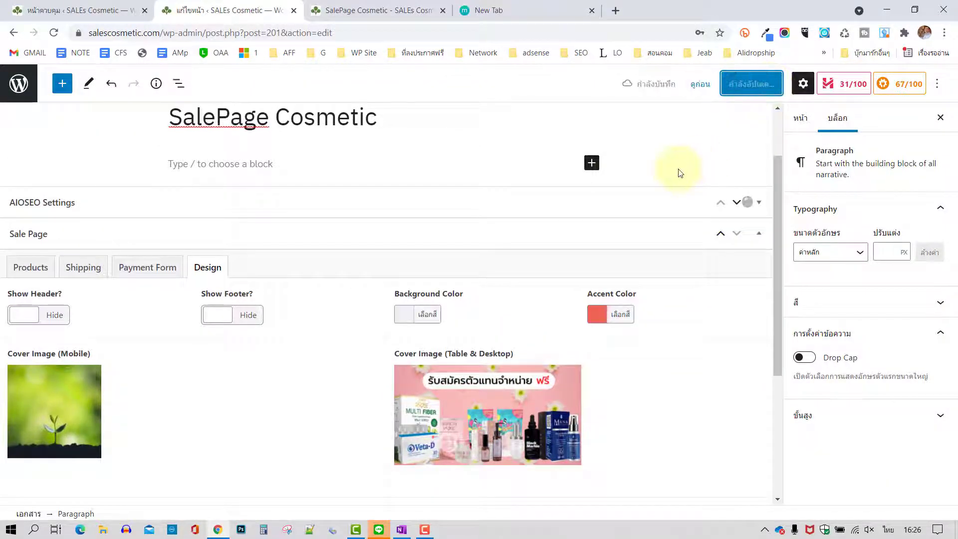
- Reload the published sale page after the update is saved and examine the cover image above the products
{"action": "left_click", "coordinate": [411, 11]}
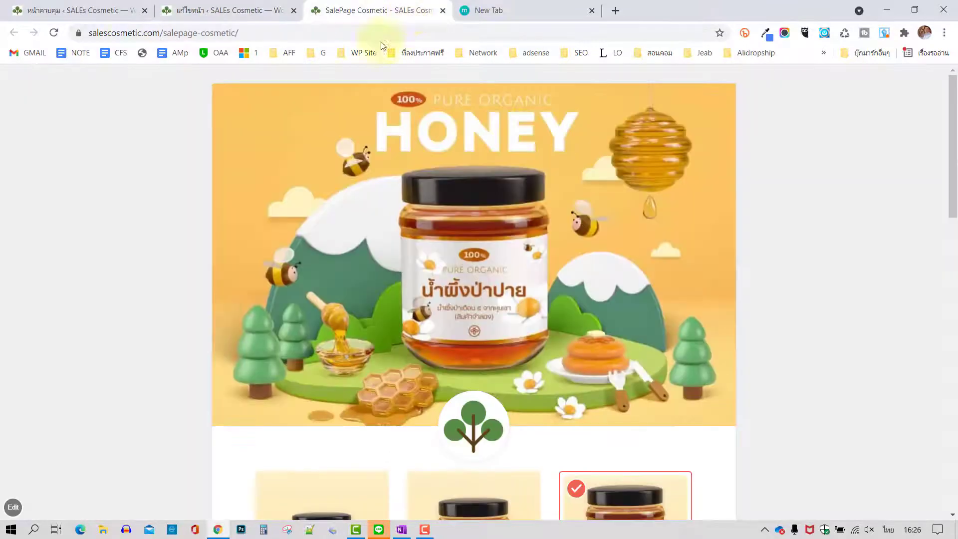
{"action": "left_click", "coordinate": [59, 33]}
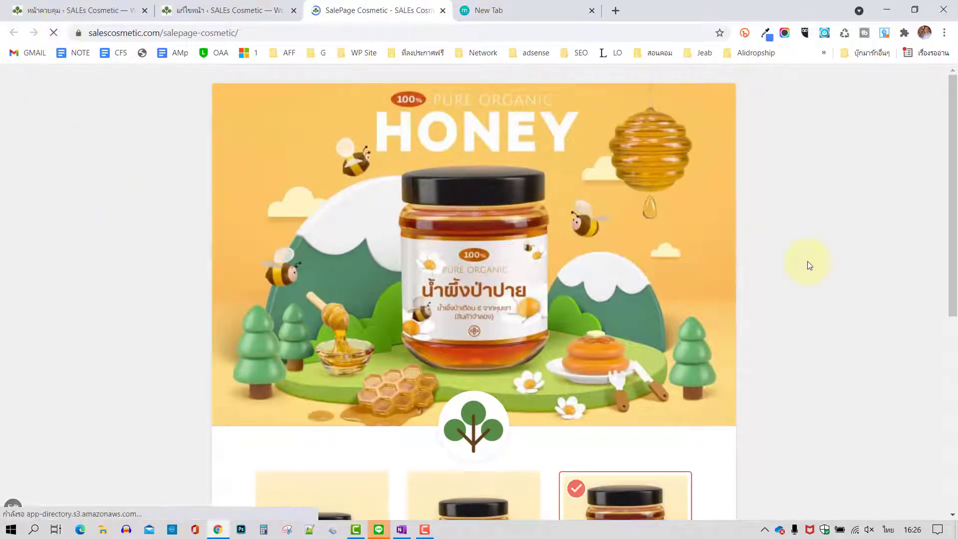
{"action": "left_click", "coordinate": [234, 11]}
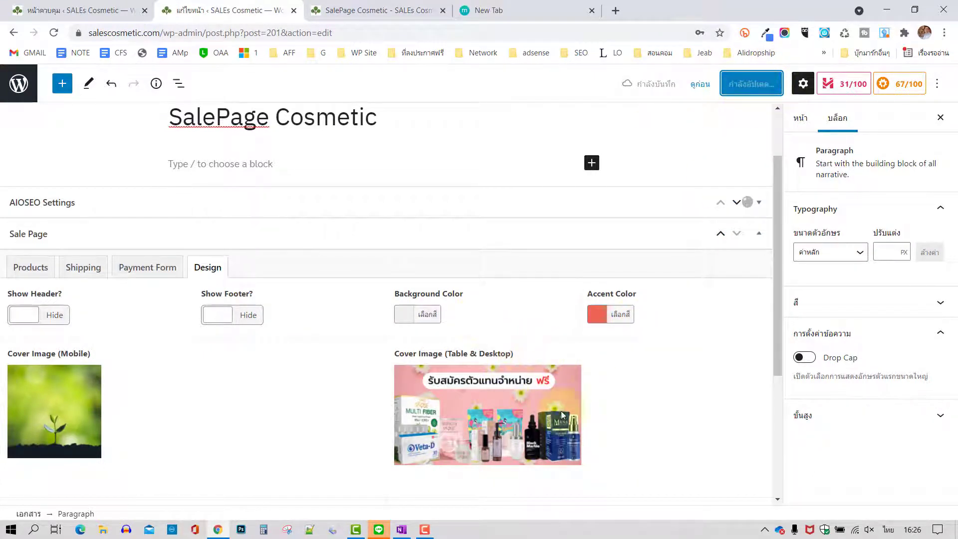
{"action": "scroll", "coordinate": [623, 389], "scroll_direction": "down", "scroll_amount": 2}
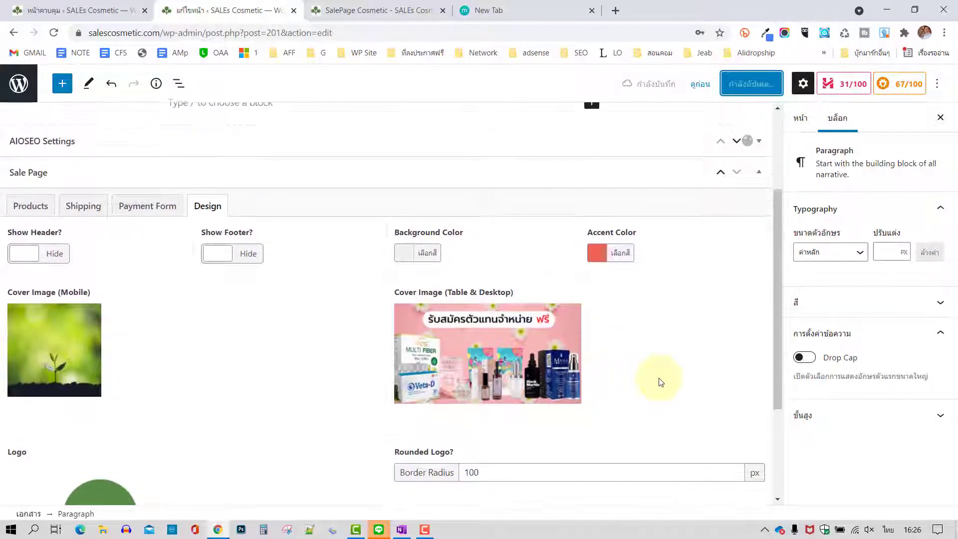
{"action": "scroll", "coordinate": [659, 382], "scroll_direction": "down", "scroll_amount": 2}
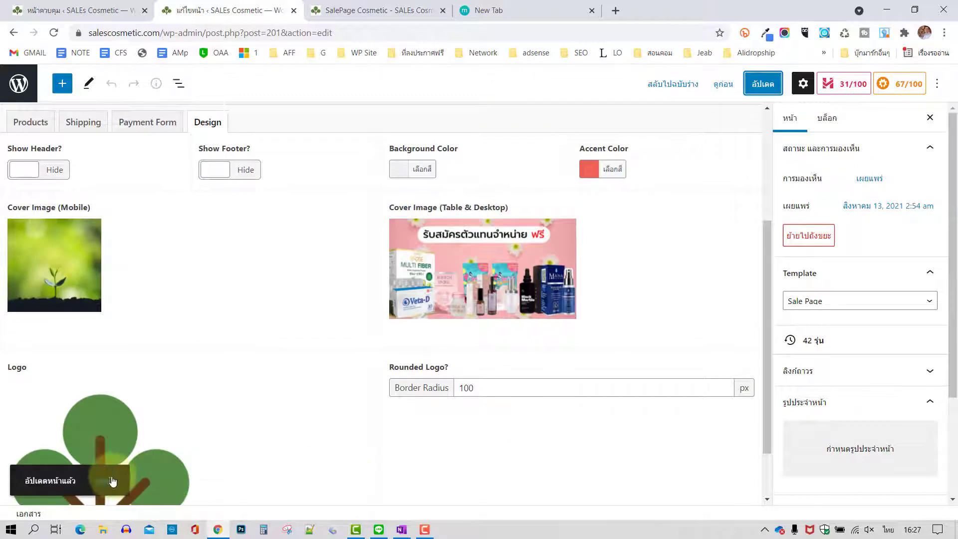
{"action": "left_click", "coordinate": [364, 10]}
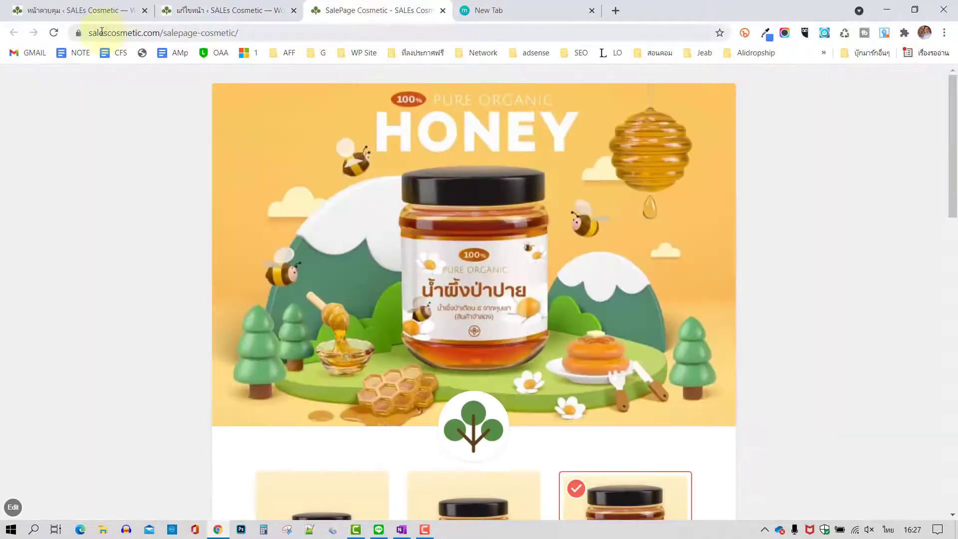
{"action": "left_click", "coordinate": [54, 32]}
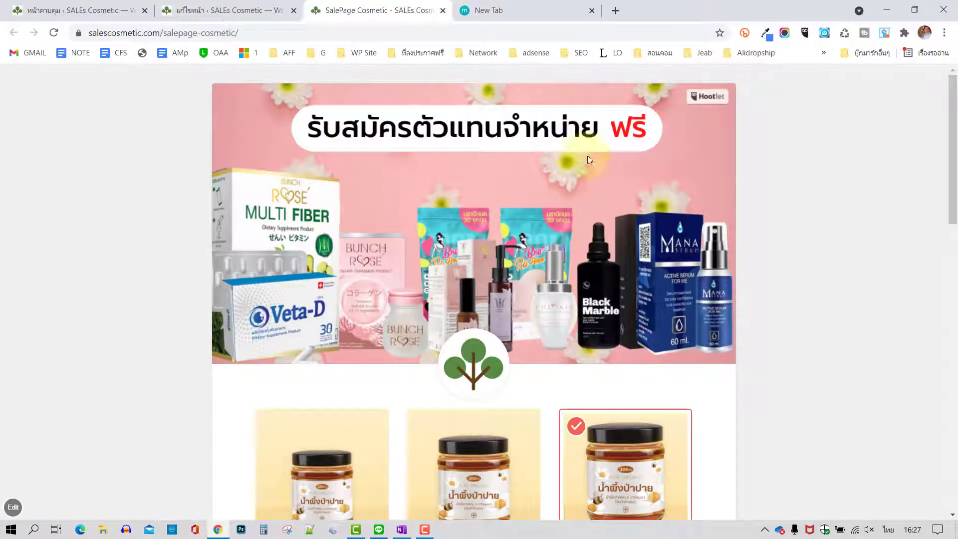
{"action": "scroll", "coordinate": [721, 212], "scroll_direction": "down", "scroll_amount": 2}
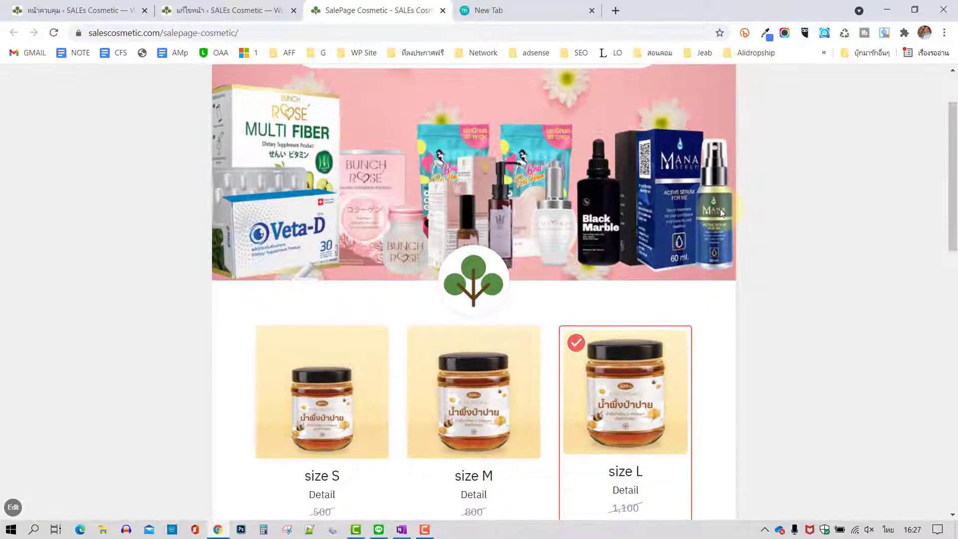
{"action": "scroll", "coordinate": [635, 202], "scroll_direction": "up", "scroll_amount": 2}
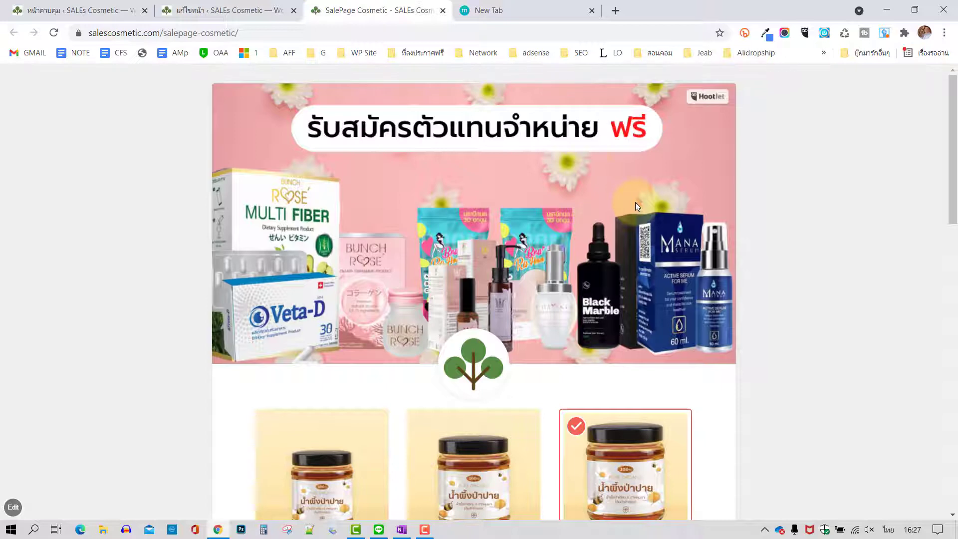
- Open the sample.okdeee.com website in another new browser tab
{"action": "left_click", "coordinate": [530, 10]}
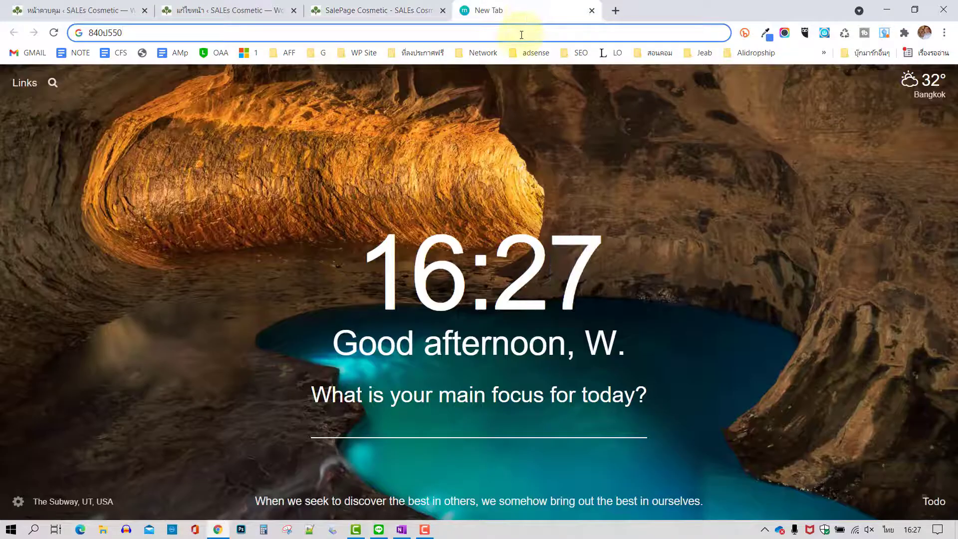
{"action": "left_click", "coordinate": [611, 10]}
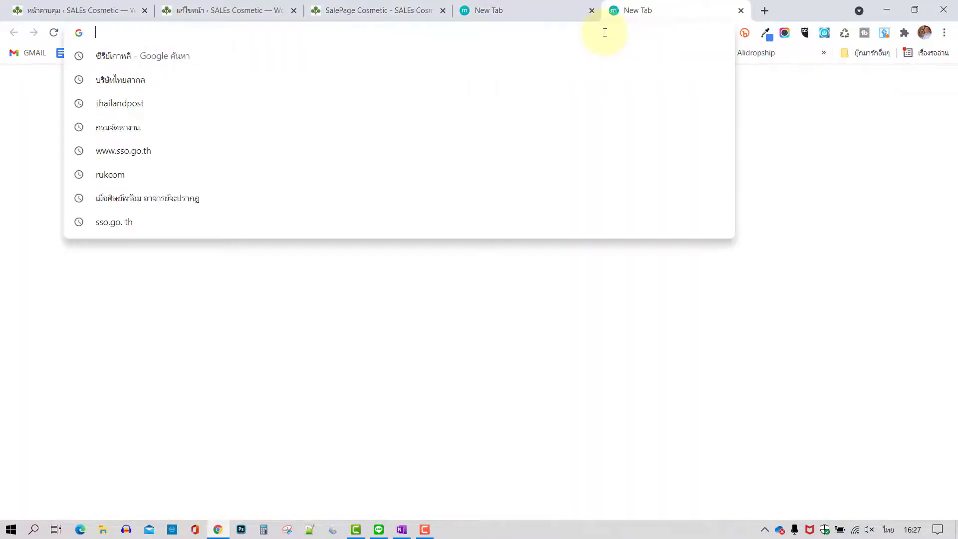
{"action": "type", "text": "หฟท"}
{"action": "key", "text": "BackSpace"}
{"action": "key", "text": "BackSpace"}
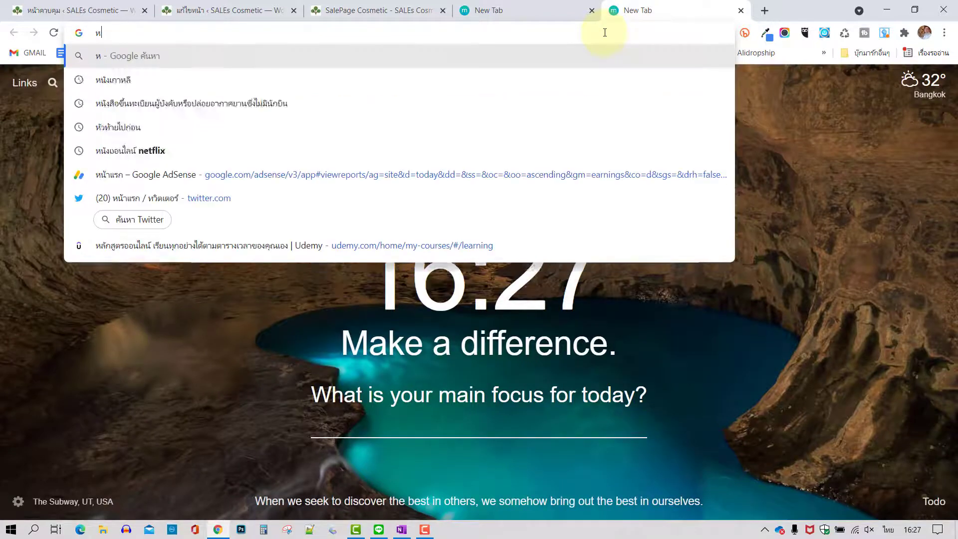
{"action": "key", "text": "Escape"}
{"action": "key", "text": "grave"}
{"action": "type", "text": "sam"}
{"action": "key", "text": "Return"}
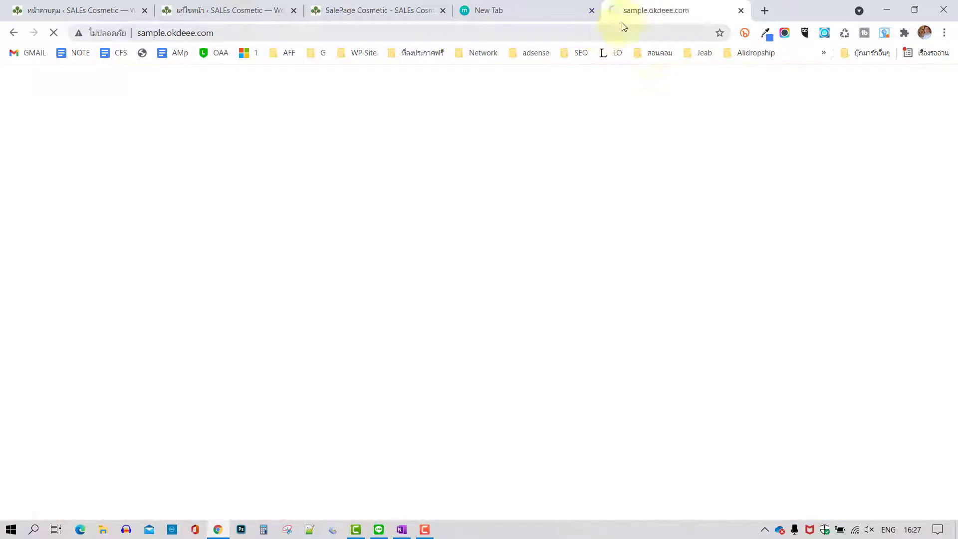
- Open the รับสมัครตัวแทนจำหน่าย page of the sample site and read through its banners and recruitment text
{"action": "left_click", "coordinate": [727, 87]}
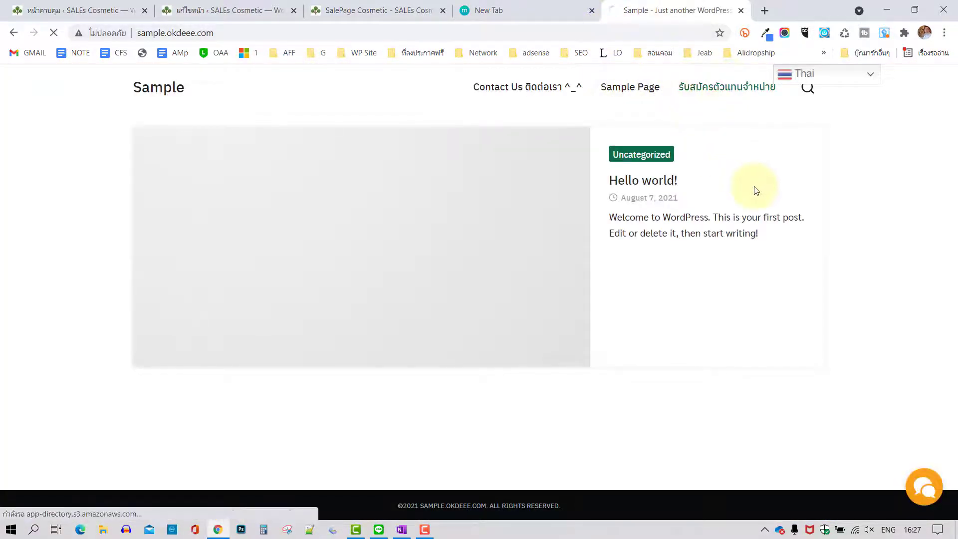
{"action": "scroll", "coordinate": [527, 146], "scroll_direction": "down", "scroll_amount": 3}
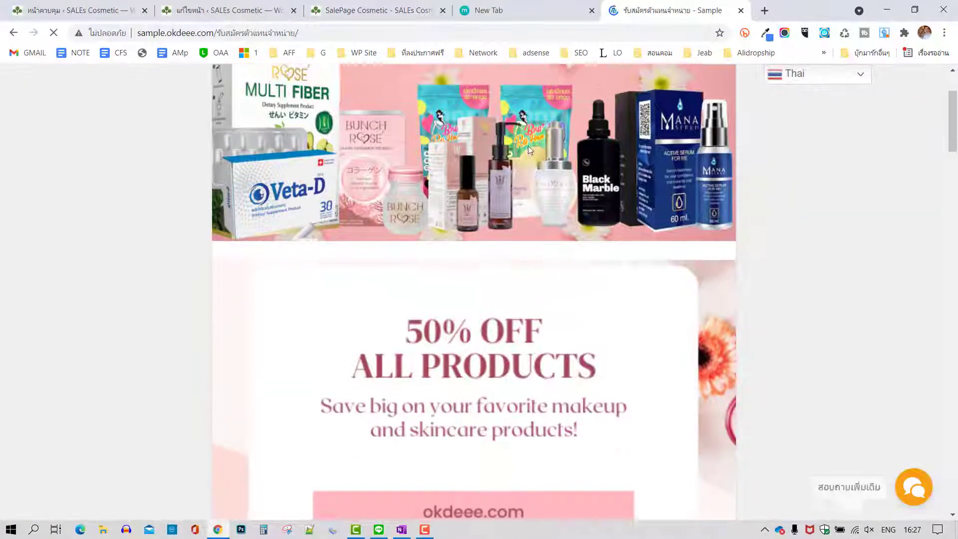
{"action": "scroll", "coordinate": [613, 106], "scroll_direction": "down", "scroll_amount": 1}
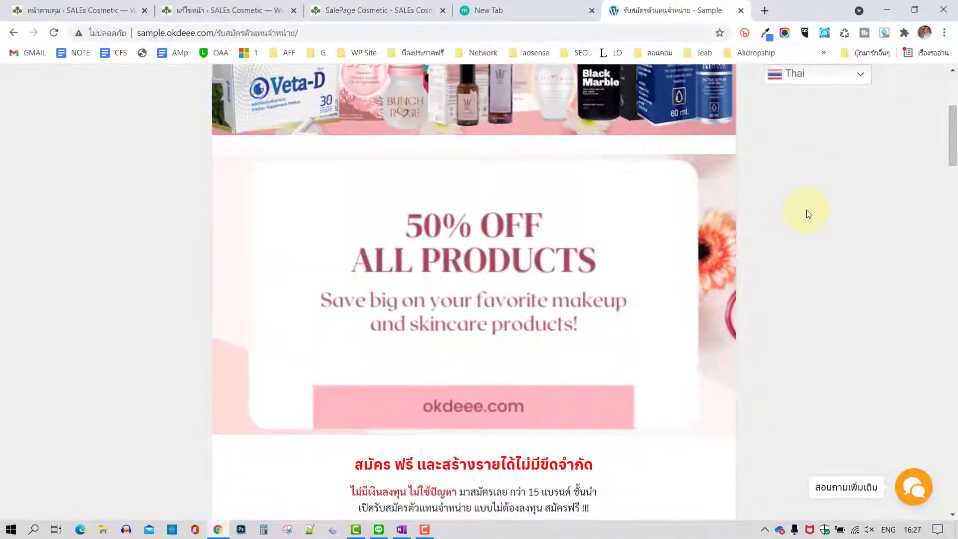
{"action": "scroll", "coordinate": [806, 216], "scroll_direction": "down", "scroll_amount": 6}
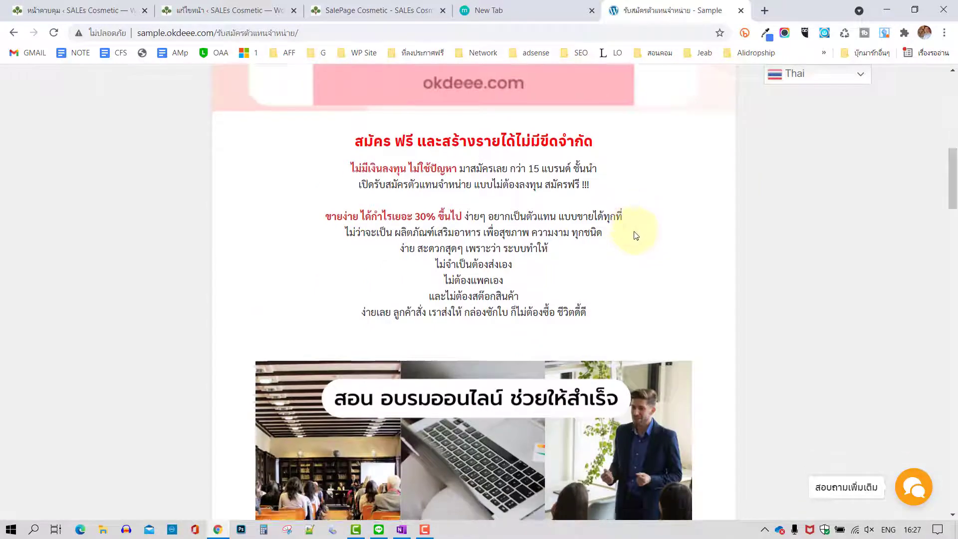
- Examine the sample page's training and motivation images, embedded YouTube video and product gallery
{"action": "scroll", "coordinate": [636, 235], "scroll_direction": "down", "scroll_amount": 3}
{"action": "scroll", "coordinate": [672, 253], "scroll_direction": "down", "scroll_amount": 6}
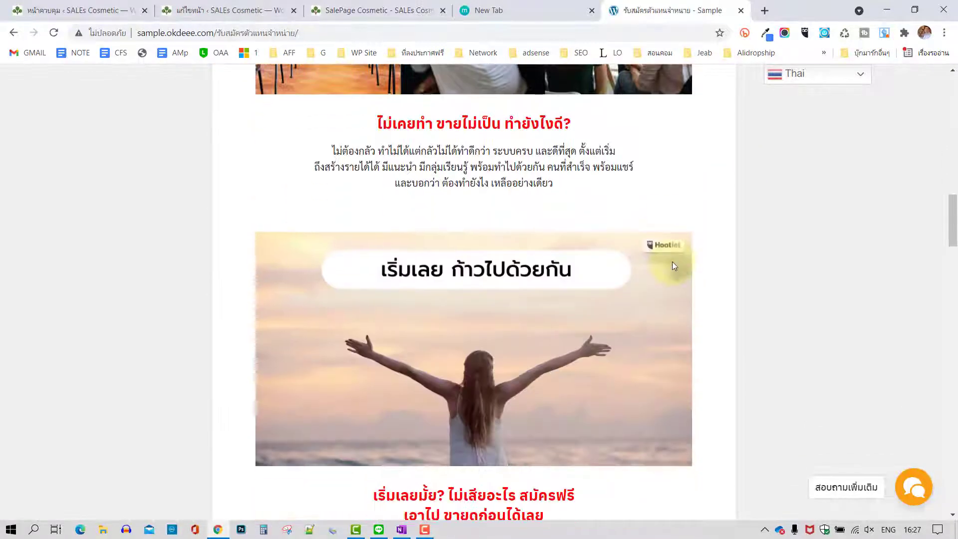
{"action": "scroll", "coordinate": [675, 272], "scroll_direction": "down", "scroll_amount": 8}
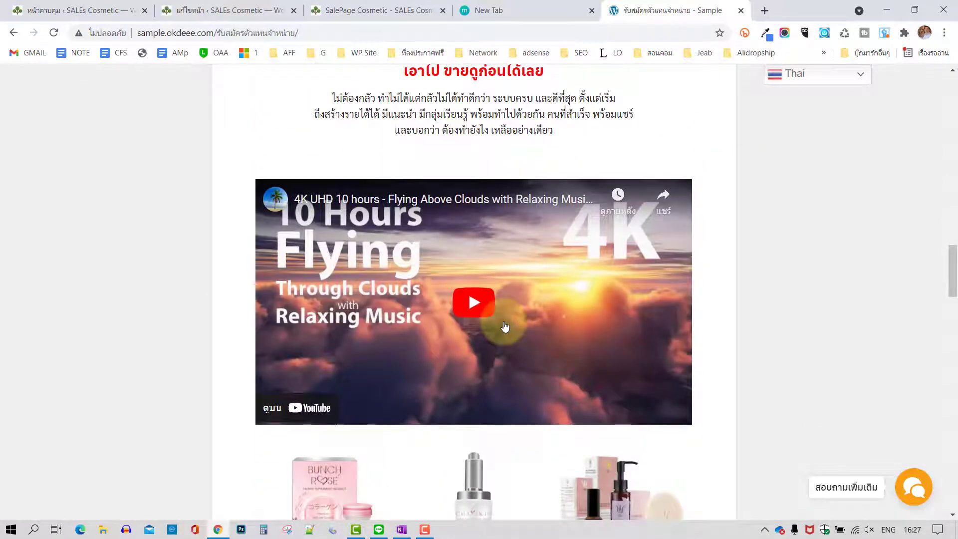
{"action": "scroll", "coordinate": [669, 300], "scroll_direction": "down", "scroll_amount": 6}
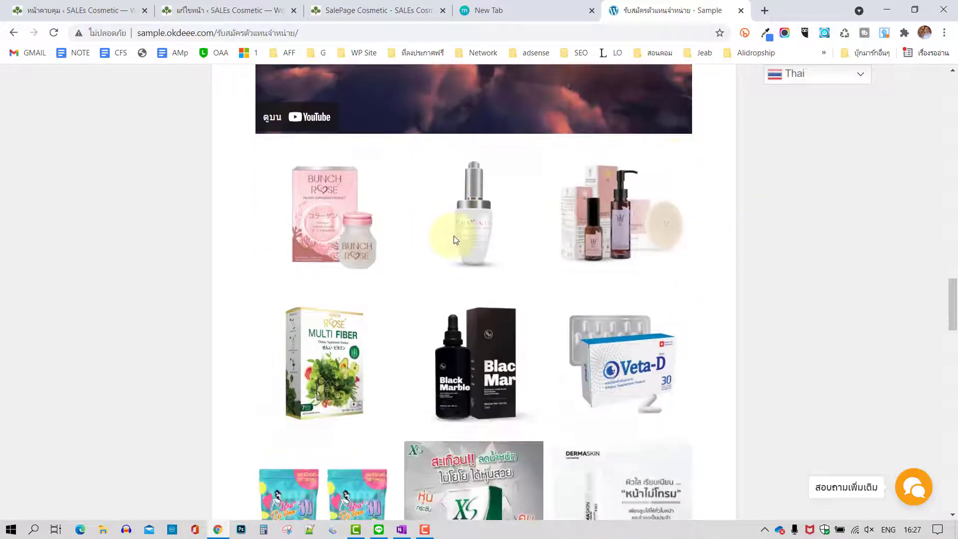
{"action": "scroll", "coordinate": [585, 255], "scroll_direction": "down", "scroll_amount": 10}
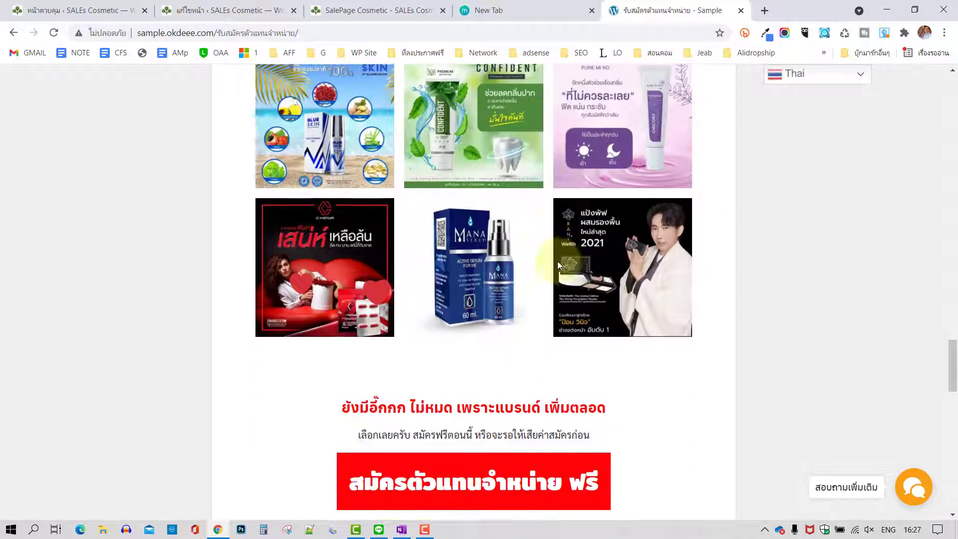
- Examine the sample page's distributor sign-up and inquiry buttons, priced products, payment method and shipping information form
{"action": "scroll", "coordinate": [579, 250], "scroll_direction": "down", "scroll_amount": 2}
{"action": "scroll", "coordinate": [648, 219], "scroll_direction": "down", "scroll_amount": 1}
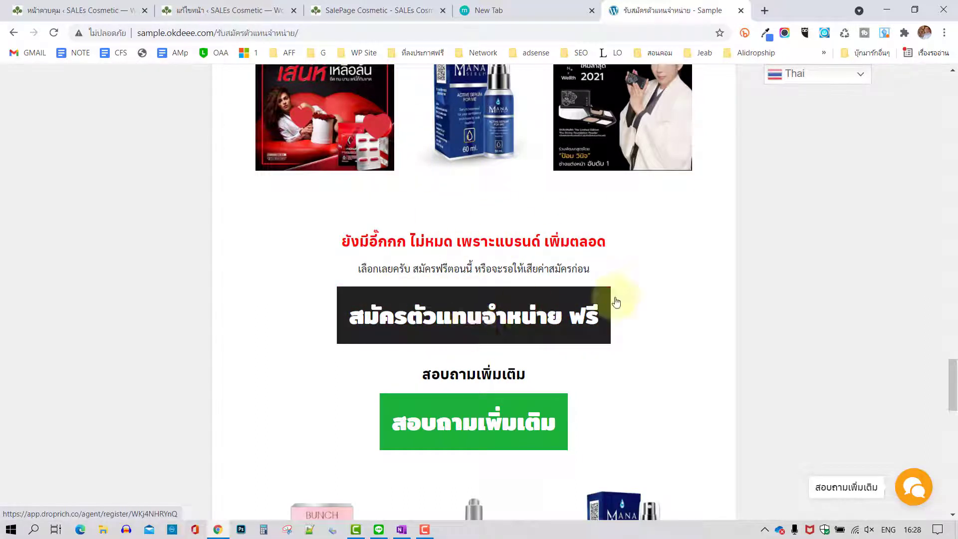
{"action": "scroll", "coordinate": [686, 317], "scroll_direction": "down", "scroll_amount": 1}
{"action": "scroll", "coordinate": [687, 318], "scroll_direction": "down", "scroll_amount": 1}
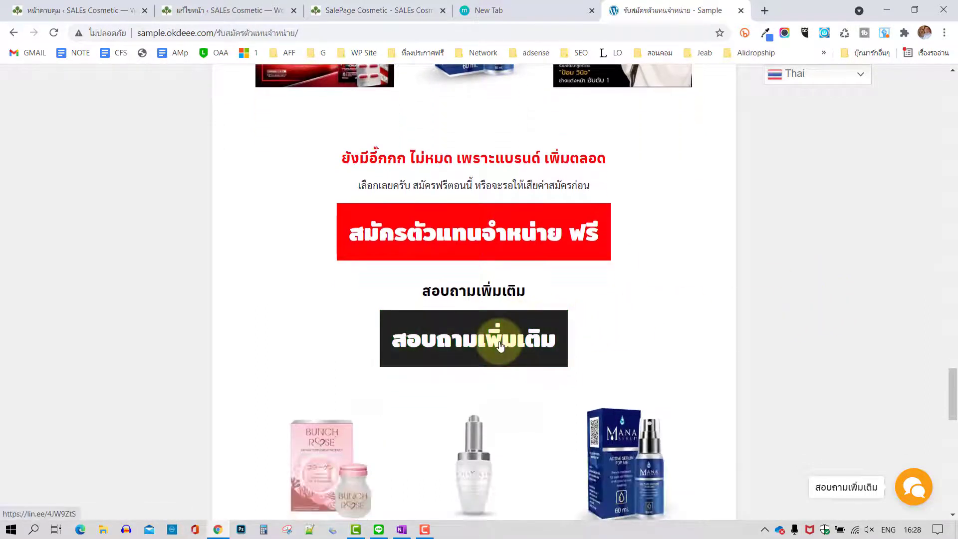
{"action": "scroll", "coordinate": [711, 310], "scroll_direction": "down", "scroll_amount": 4}
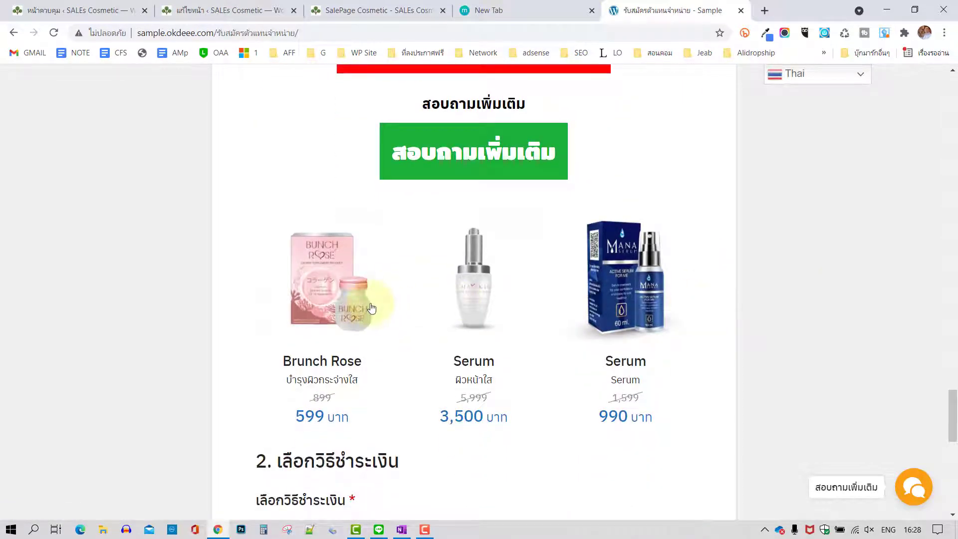
{"action": "scroll", "coordinate": [566, 282], "scroll_direction": "down", "scroll_amount": 3}
{"action": "scroll", "coordinate": [566, 282], "scroll_direction": "down", "scroll_amount": 4}
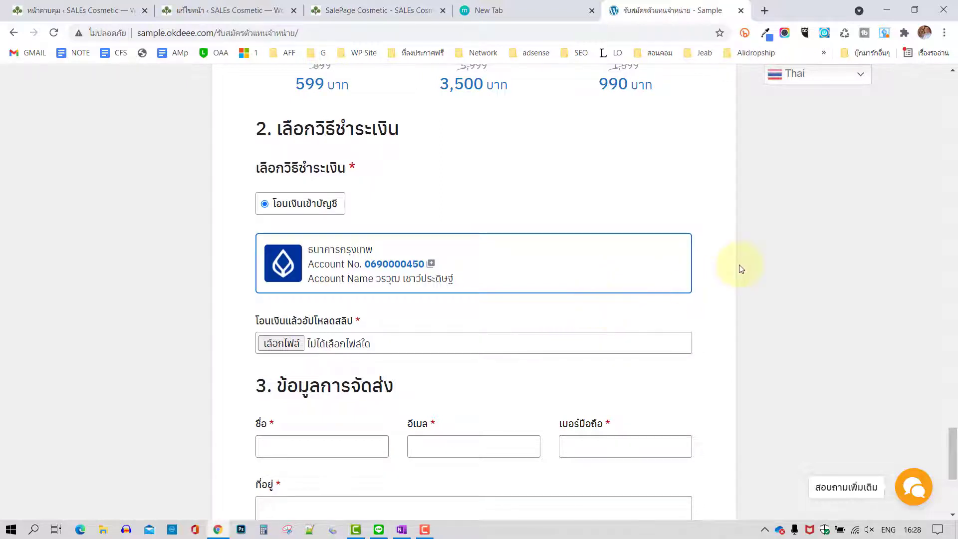
{"action": "scroll", "coordinate": [783, 262], "scroll_direction": "up", "scroll_amount": 2}
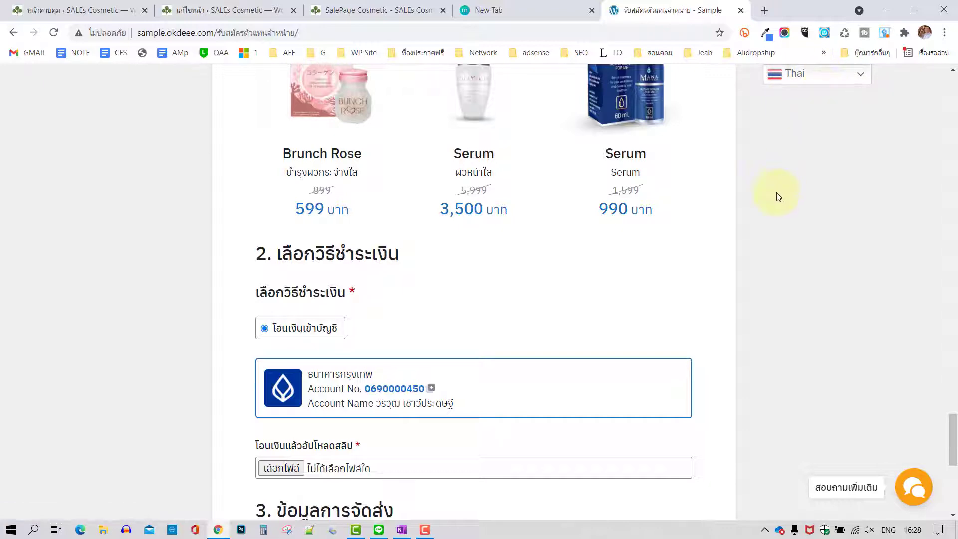
- Compare the sample page's cover with the published SalePage Cosmetic page, and return to the page editor
{"action": "left_click_drag", "start_coordinate": [951, 424], "coordinate": [954, 67]}
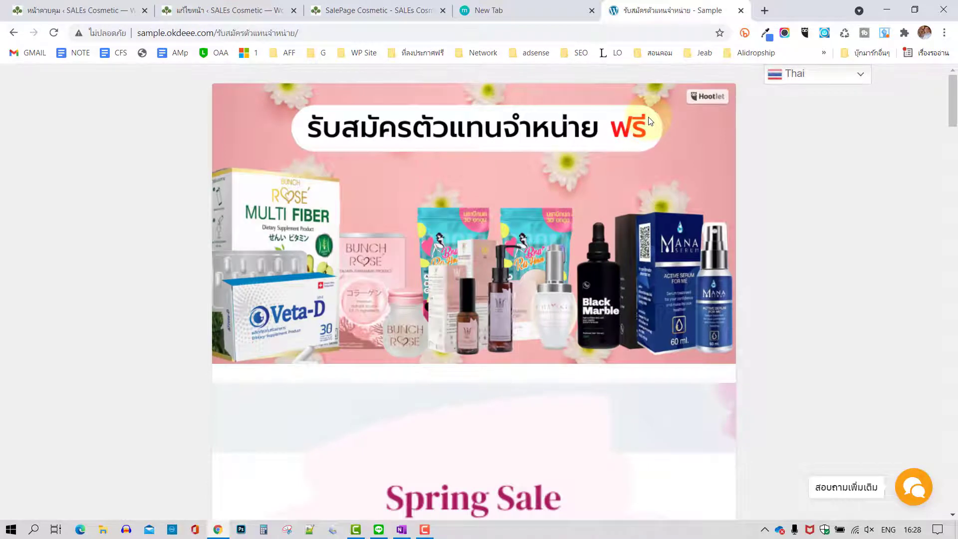
{"action": "left_click", "coordinate": [376, 11]}
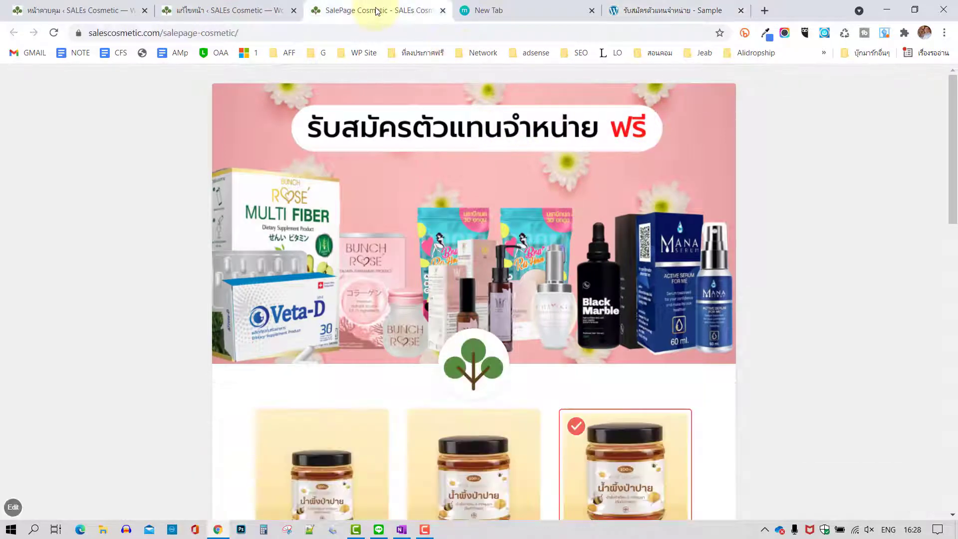
{"action": "left_click", "coordinate": [248, 11]}
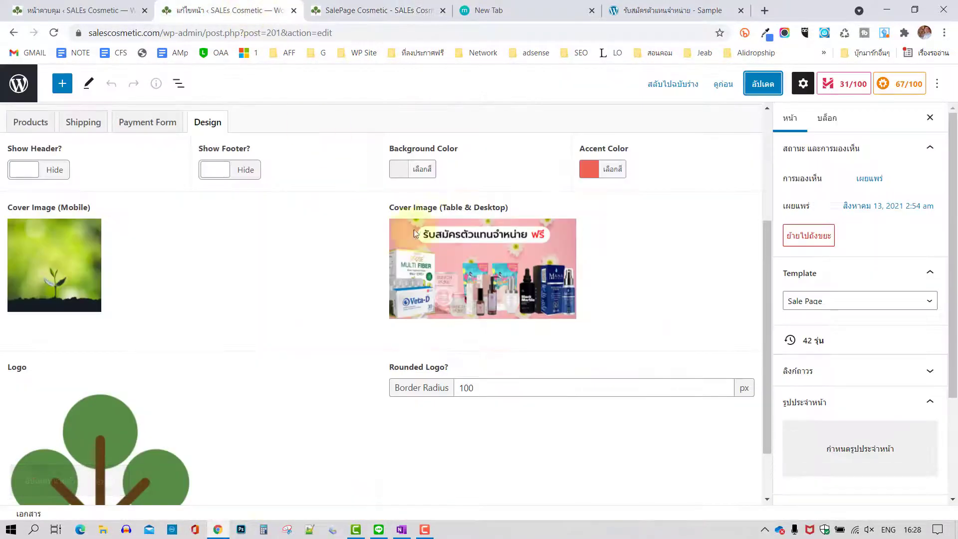
- Try to insert a Heading block with text beneath the SalePage Cosmetic title
{"action": "scroll", "coordinate": [628, 244], "scroll_direction": "up", "scroll_amount": 4}
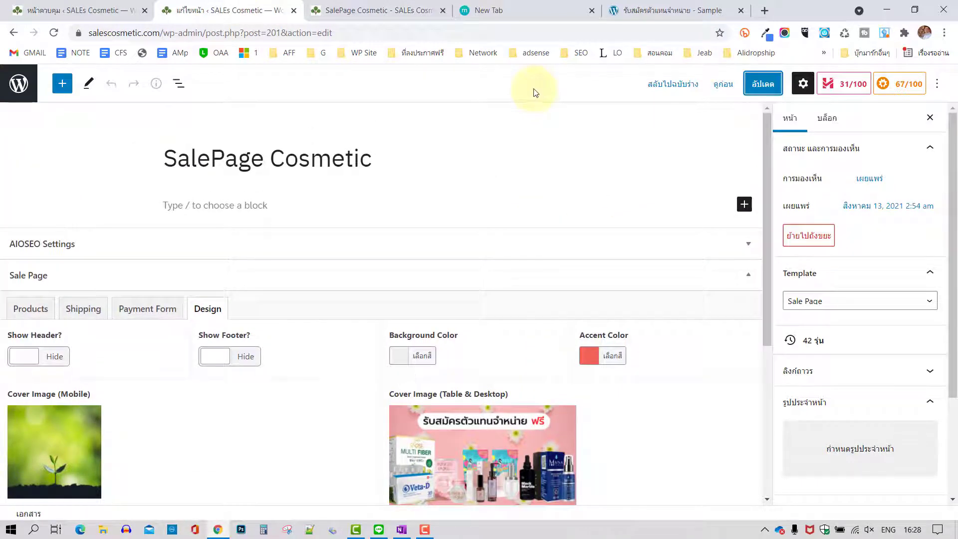
{"action": "left_click", "coordinate": [231, 206]}
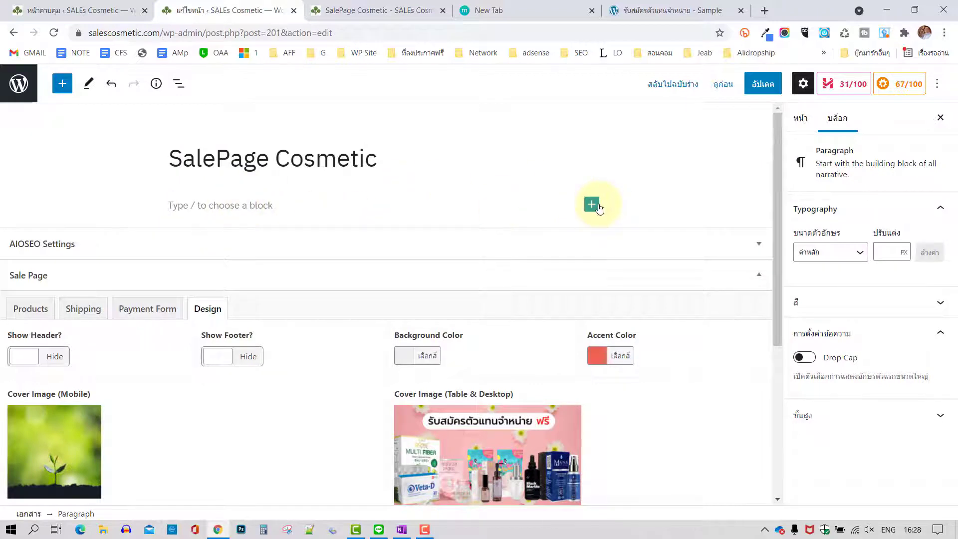
{"action": "left_click", "coordinate": [592, 205]}
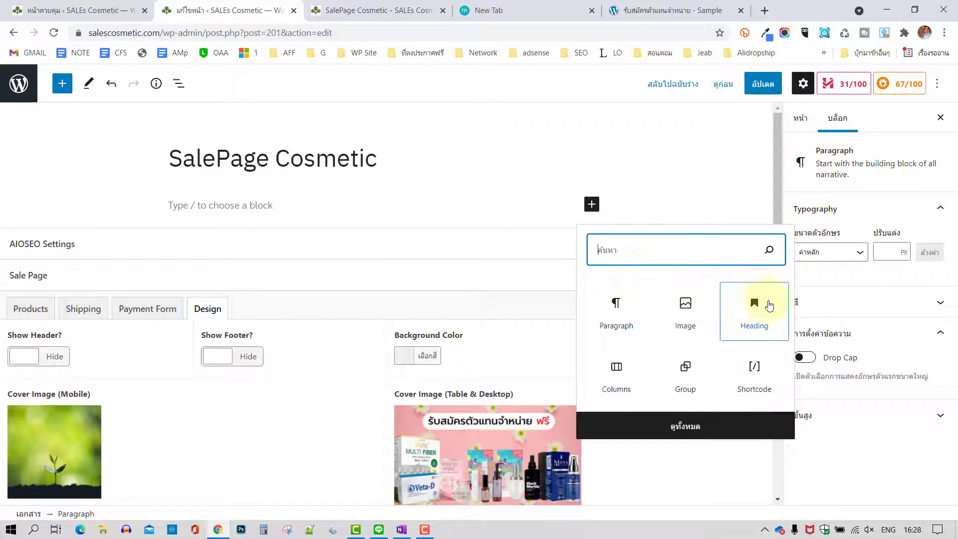
{"action": "left_click", "coordinate": [754, 305]}
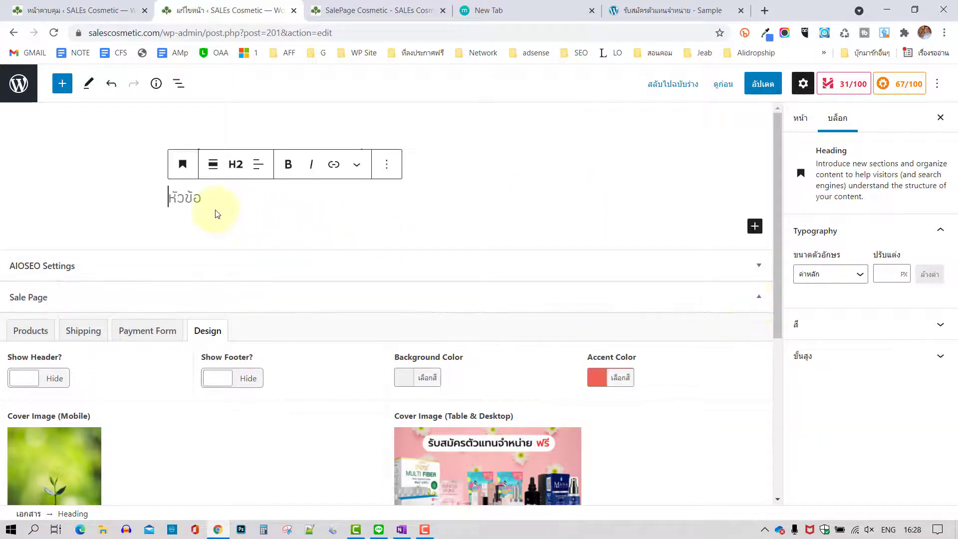
{"action": "type", "text": "coto"}
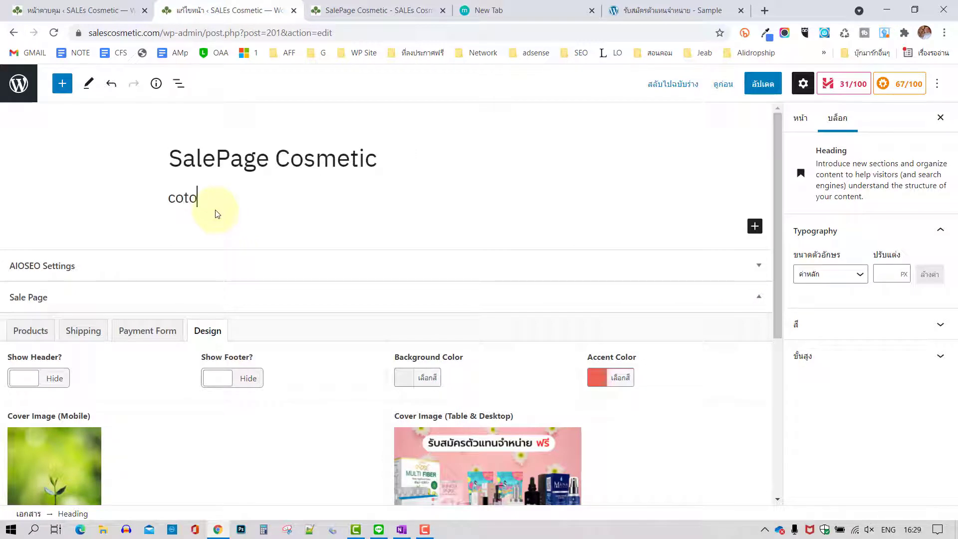
{"action": "key", "text": "BackSpace"}
{"action": "key", "text": "grave"}
{"action": "type", "text": "แ"}
{"action": "key", "text": "BackSpace"}
{"action": "key", "text": "BackSpace"}
- Enter "หัวเรื่อง" in the paragraph beneath the page title and convert the block to a Heading
{"action": "type", "text": "หัวเรื่อง"}
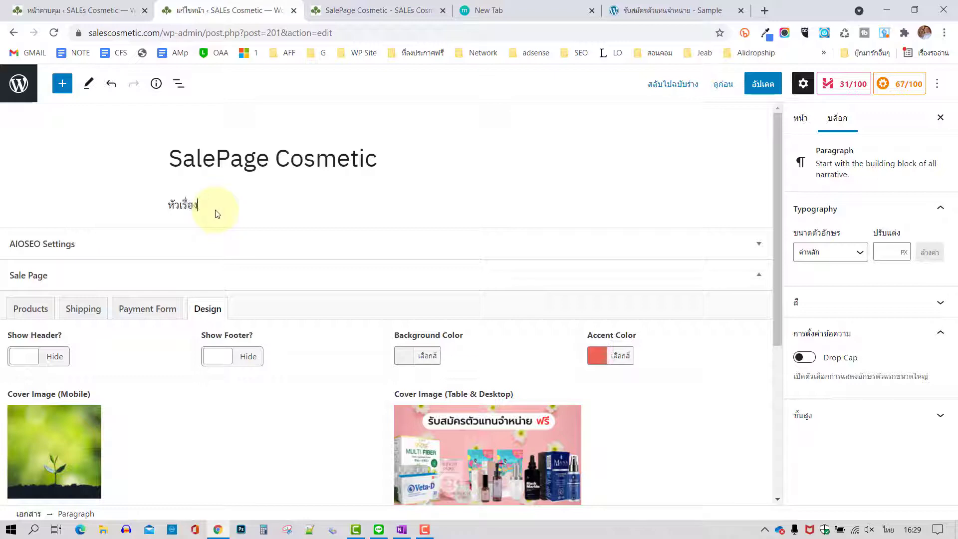
{"action": "left_click", "coordinate": [219, 233]}
{"action": "left_click", "coordinate": [184, 206]}
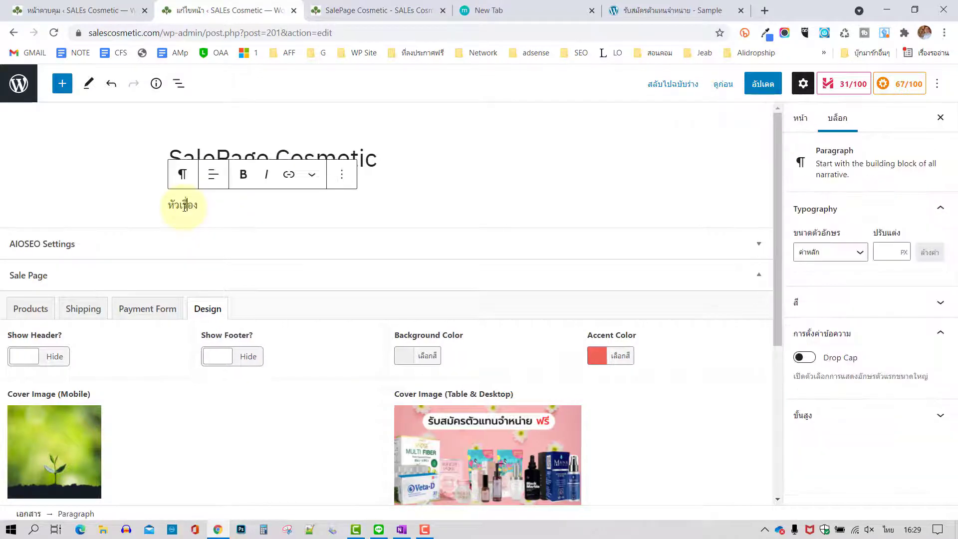
{"action": "left_click", "coordinate": [182, 178]}
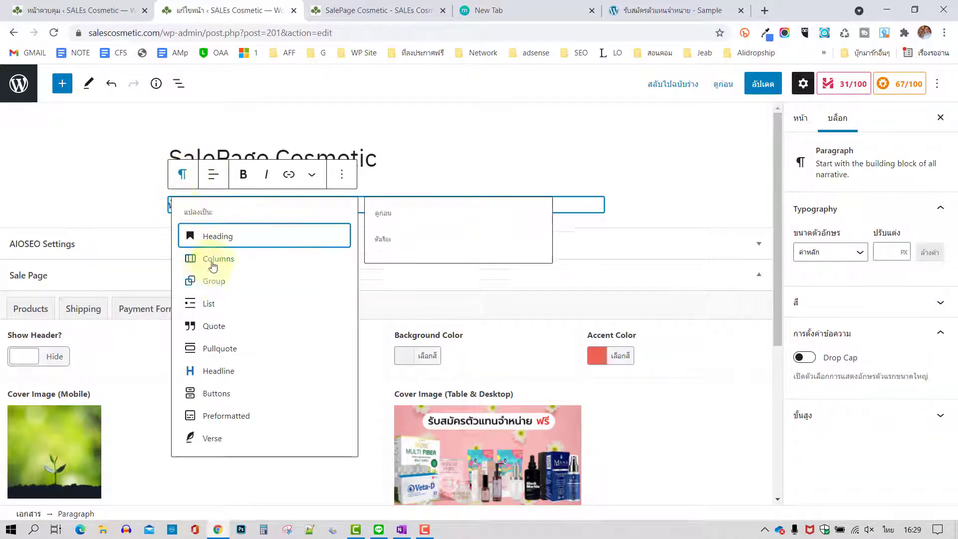
{"action": "left_click", "coordinate": [224, 238]}
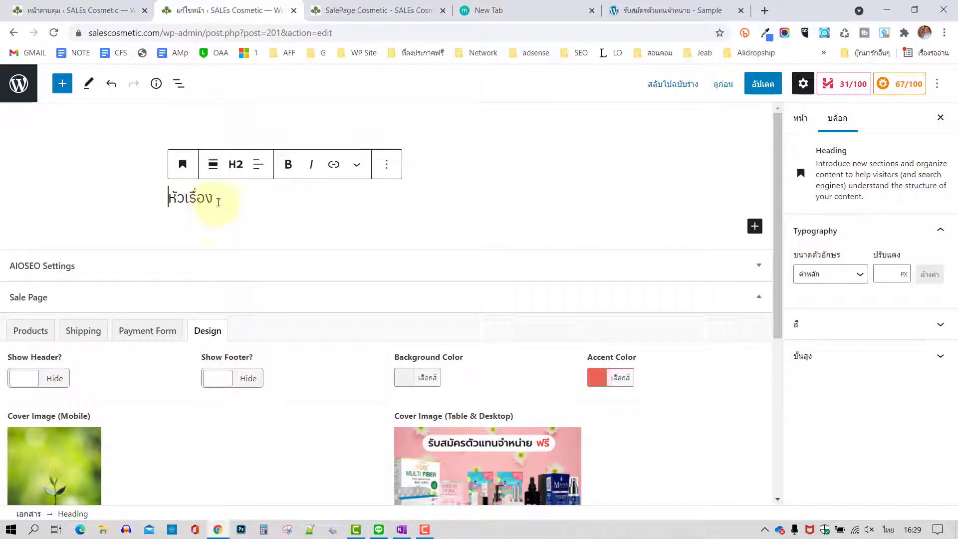
- Try heading level H6 on the "หัวเรื่อง" heading, and set it back to H2
{"action": "left_click", "coordinate": [237, 166]}
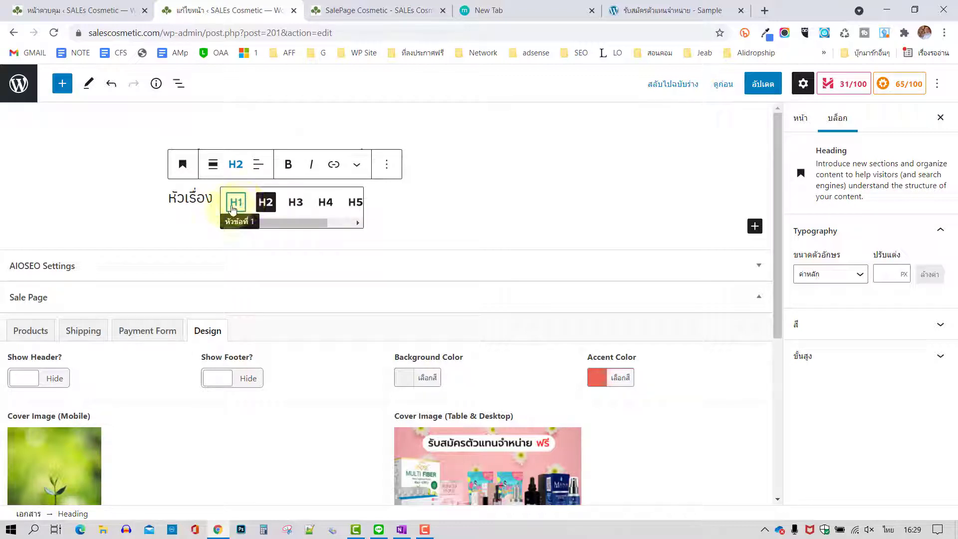
{"action": "left_click_drag", "start_coordinate": [269, 222], "coordinate": [342, 223]}
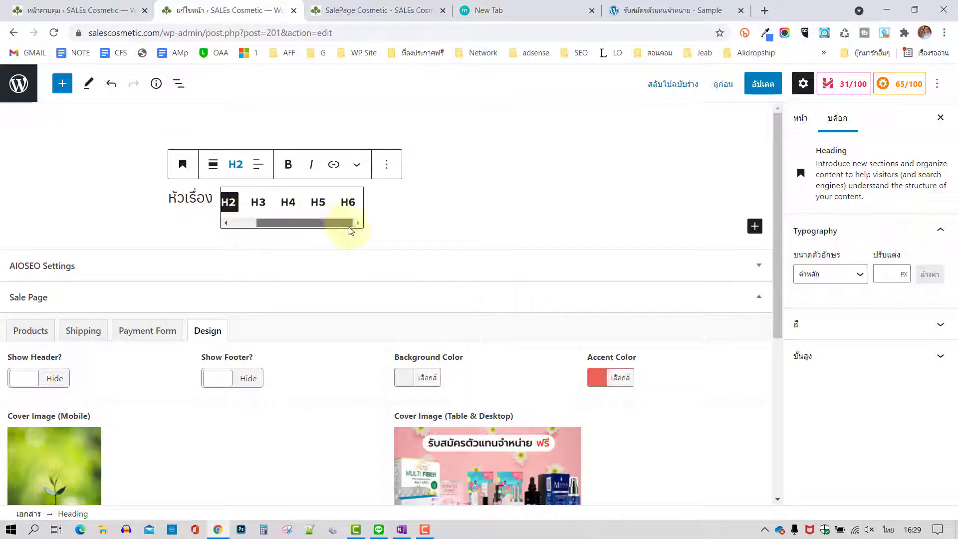
{"action": "left_click", "coordinate": [343, 207]}
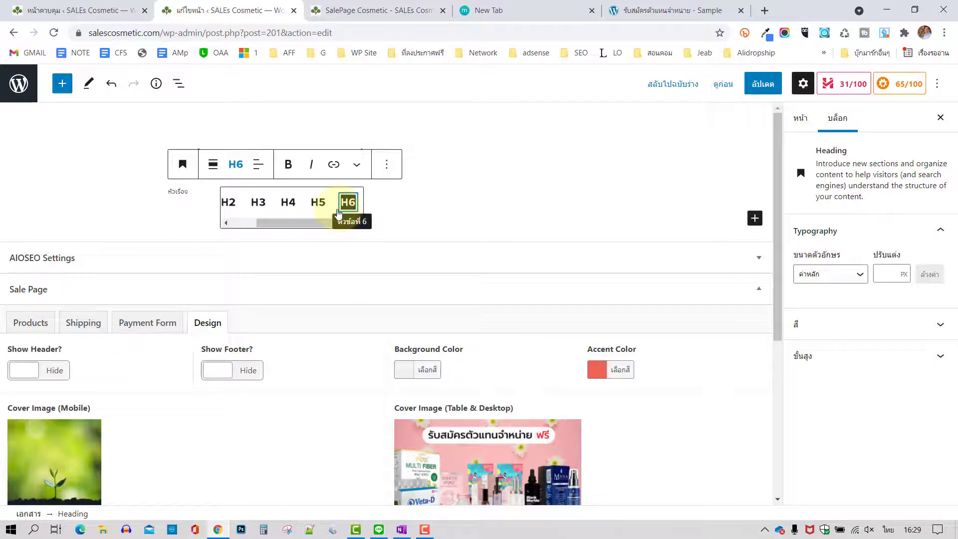
{"action": "left_click_drag", "start_coordinate": [288, 222], "coordinate": [235, 220]}
{"action": "left_click", "coordinate": [263, 205]}
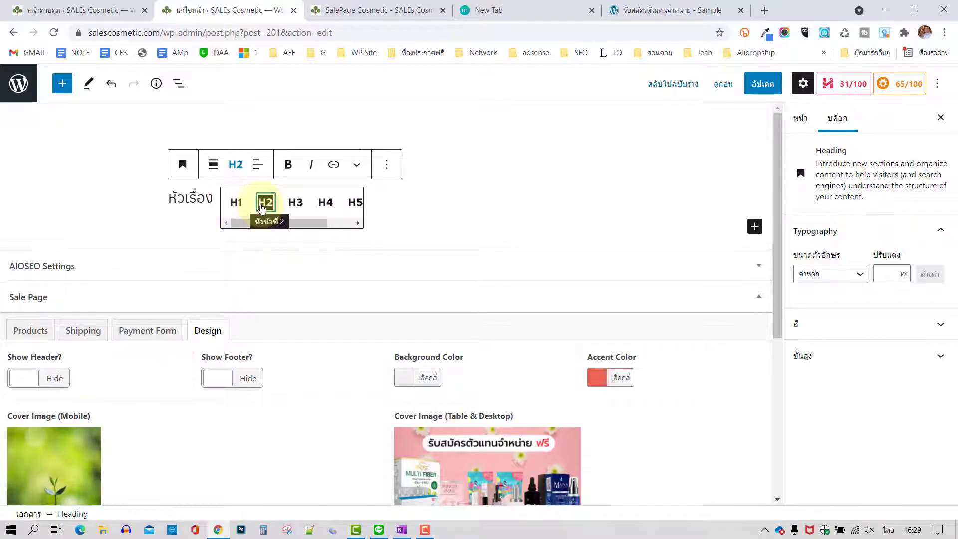
{"action": "left_click", "coordinate": [432, 210]}
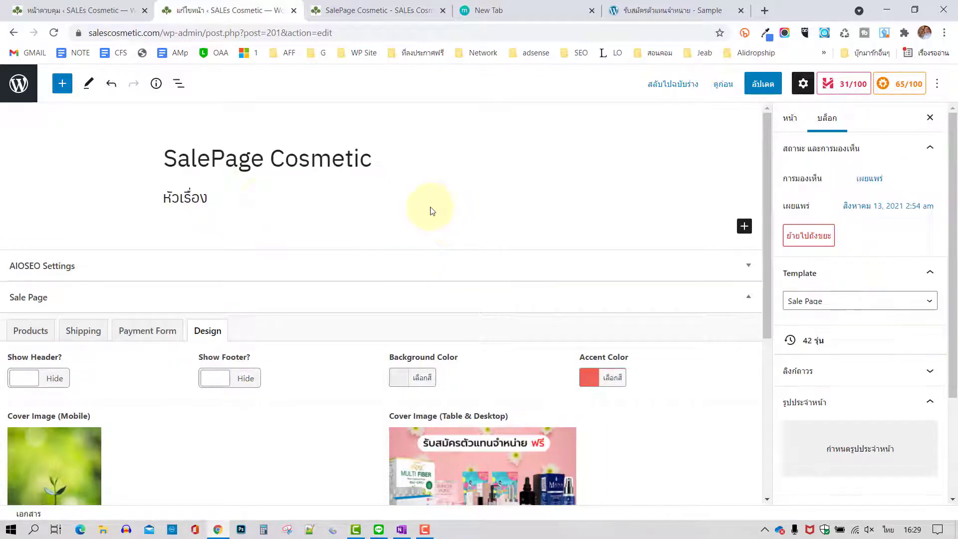
- Make the whole "หัวเรื่อง" heading text bold and look through its additional text formatting options
{"action": "left_click", "coordinate": [212, 196]}
{"action": "left_click_drag", "start_coordinate": [168, 197], "coordinate": [184, 197]}
{"action": "left_click_drag", "start_coordinate": [247, 201], "coordinate": [152, 206]}
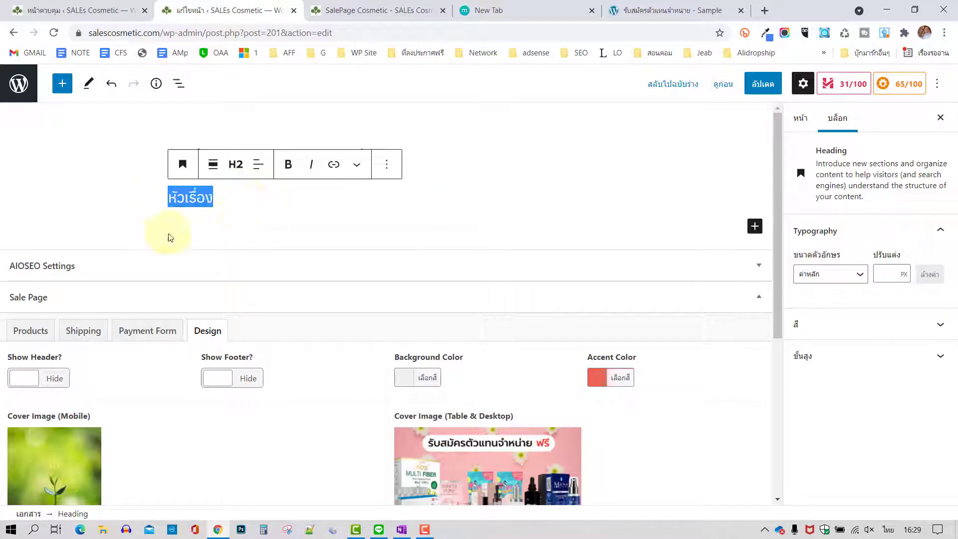
{"action": "left_click", "coordinate": [288, 164]}
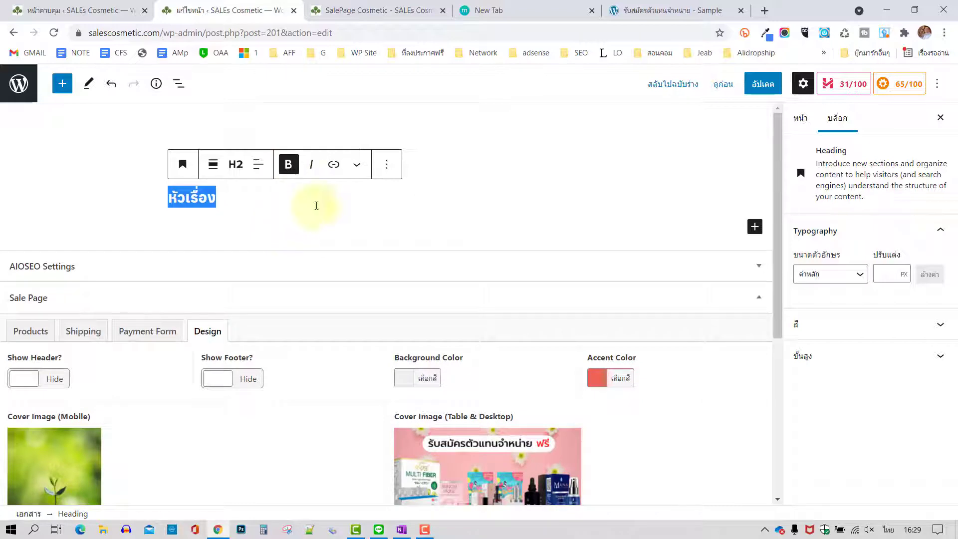
{"action": "left_click", "coordinate": [358, 165]}
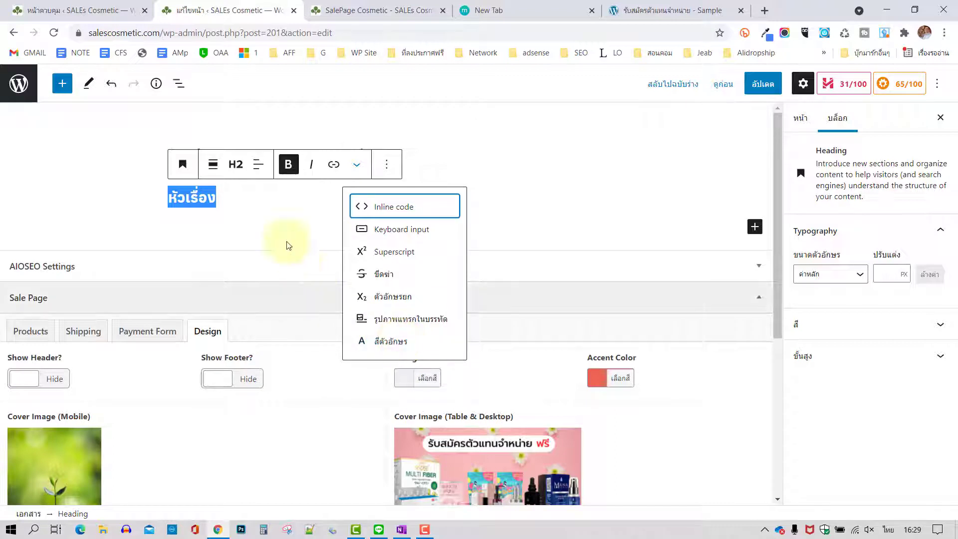
- Try centre alignment on the "หัวเรื่อง" heading, and return it to left alignment
{"action": "left_click", "coordinate": [258, 165]}
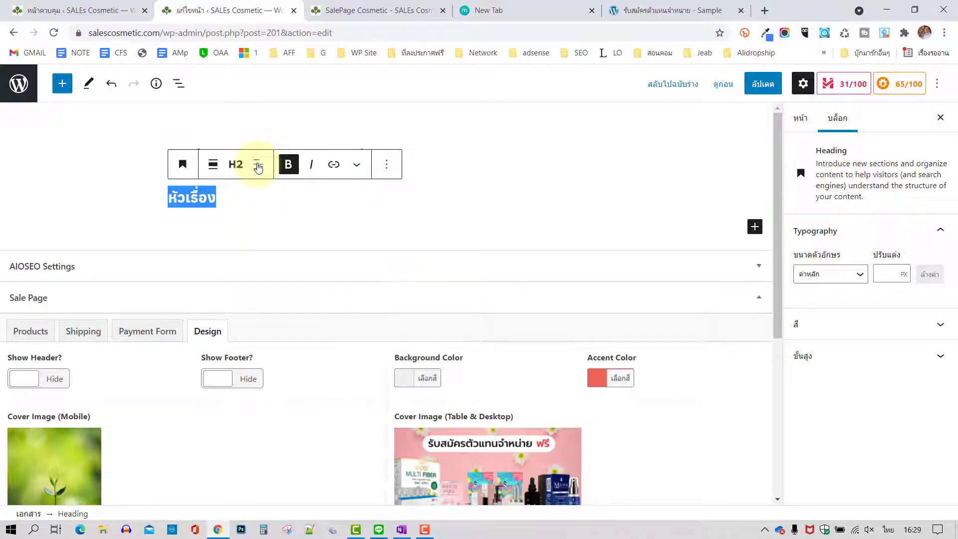
{"action": "left_click", "coordinate": [309, 231]}
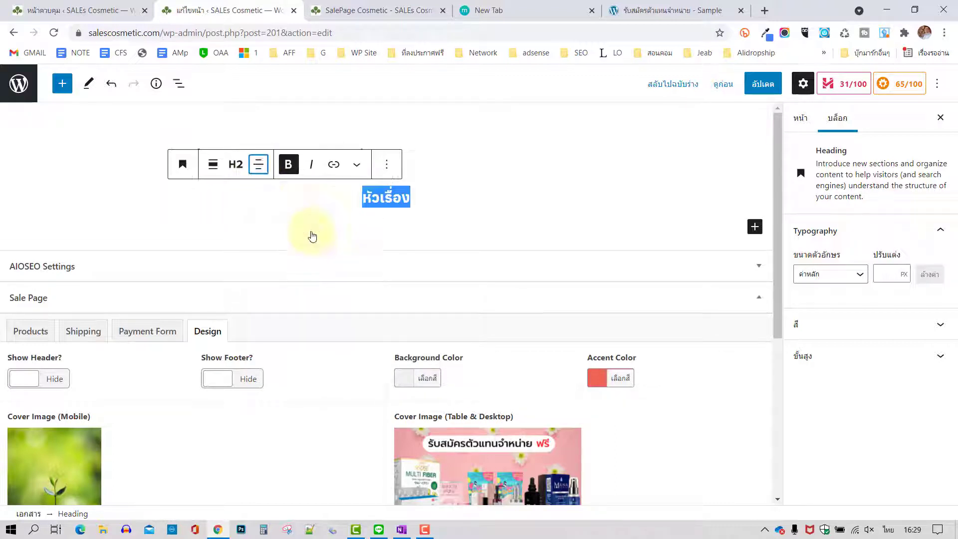
{"action": "left_click", "coordinate": [258, 165]}
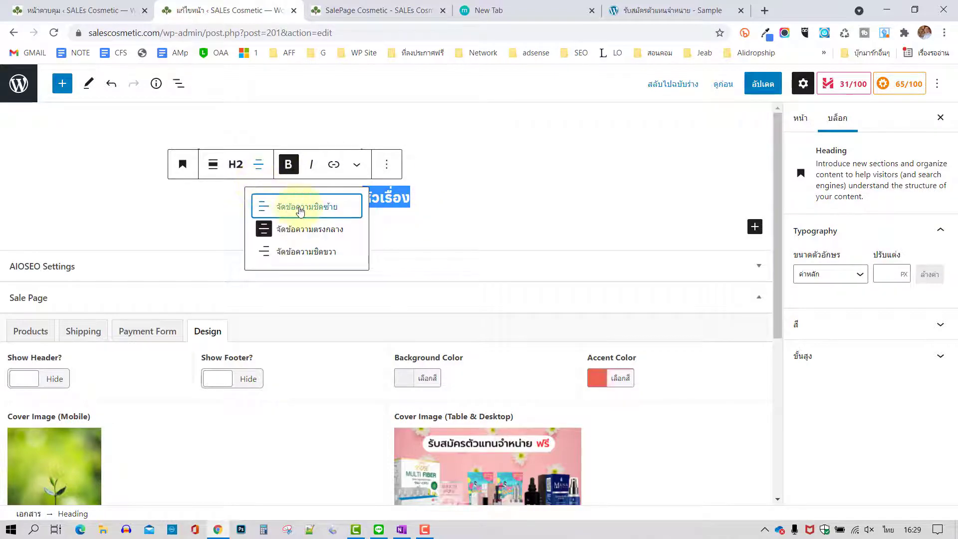
{"action": "left_click", "coordinate": [297, 206]}
- Add an empty paragraph below the "หัวเรื่อง" heading and delete the heading's text
{"action": "left_click", "coordinate": [266, 220]}
{"action": "left_click", "coordinate": [259, 227]}
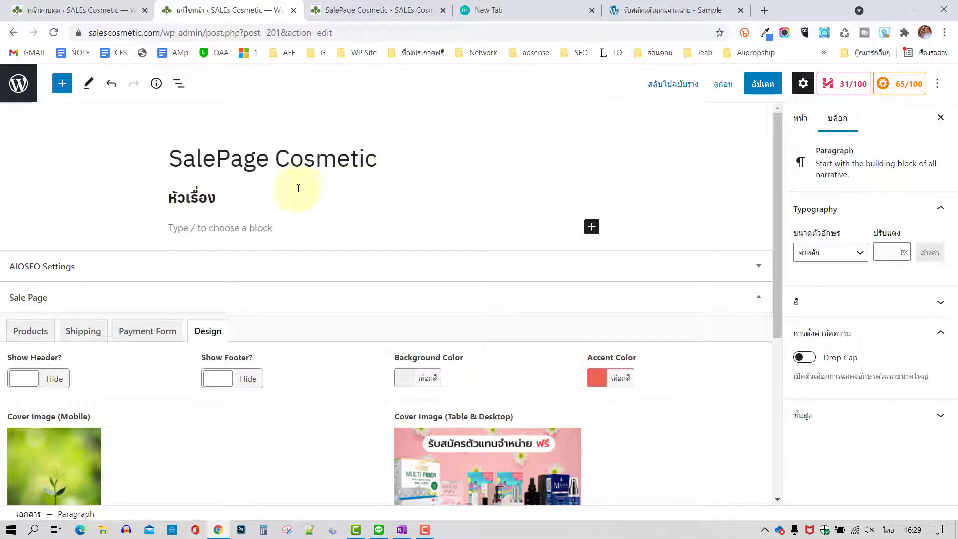
{"action": "double_click", "coordinate": [209, 196]}
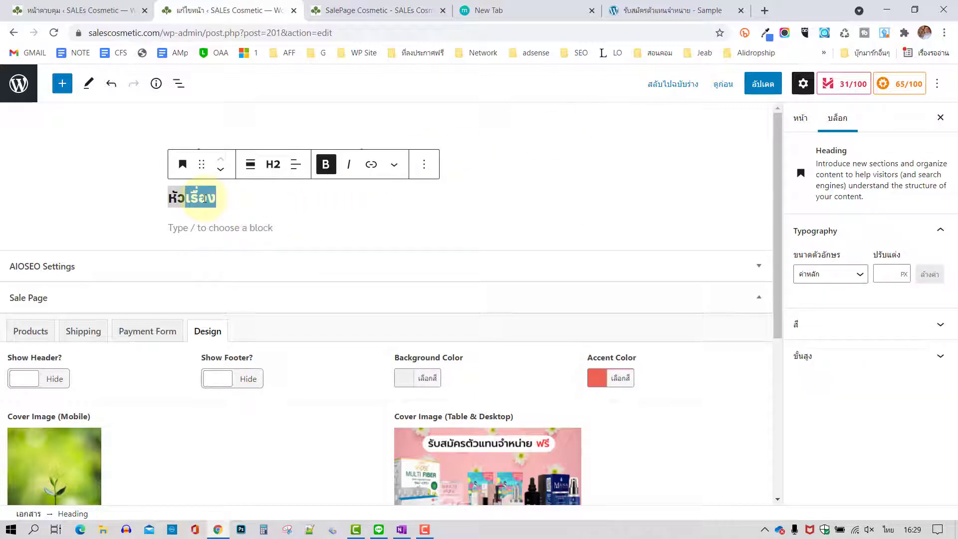
{"action": "key", "text": "BackSpace"}
{"action": "key", "text": "BackSpace"}
{"action": "key", "text": "BackSpace"}
{"action": "key", "text": "BackSpace"}
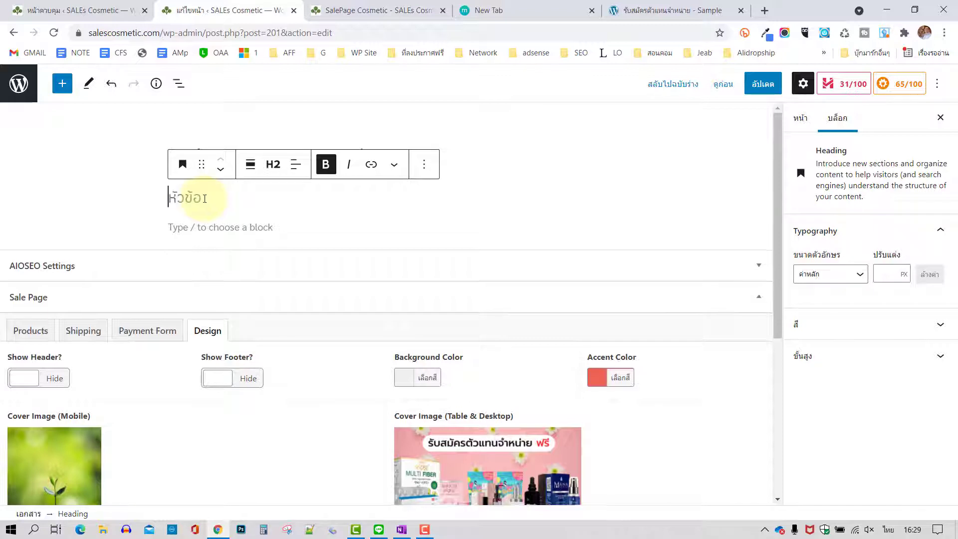
- Enter "ผิวมีปัญา อยากเป็นตัวแทนขาย Skincare ทำยังไงดี" as the text of the empty H2 heading
{"action": "type", "text": "ผิวมี"}
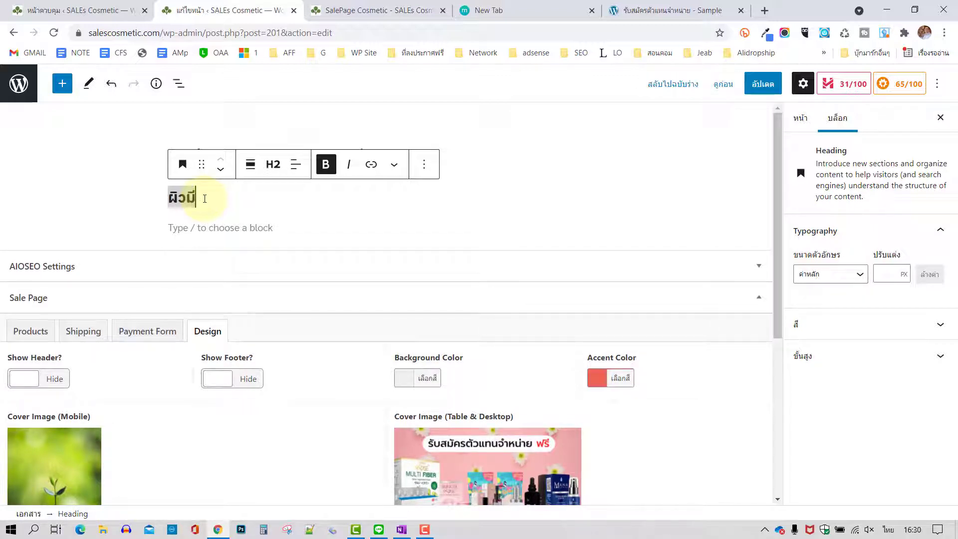
{"action": "type", "text": "ปั"}
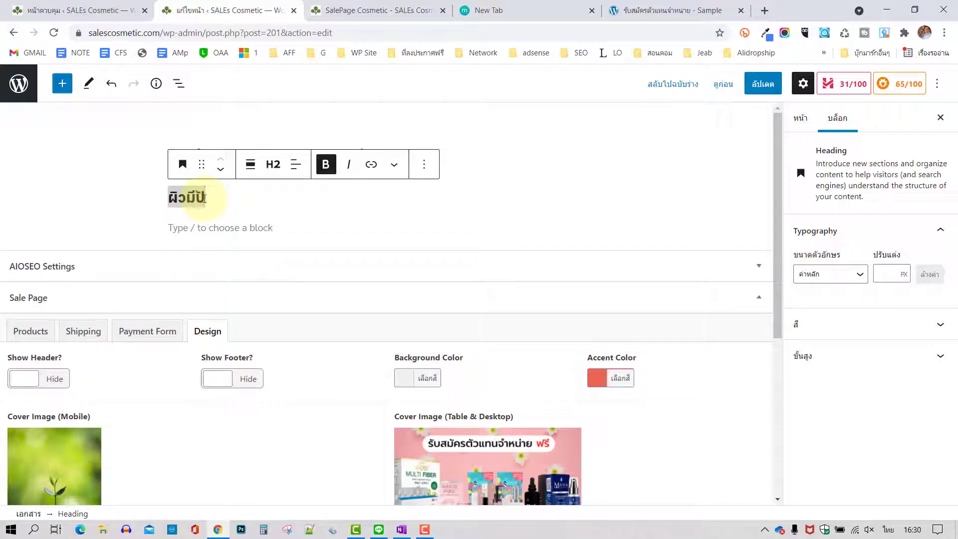
{"action": "type", "text": "ญญา"}
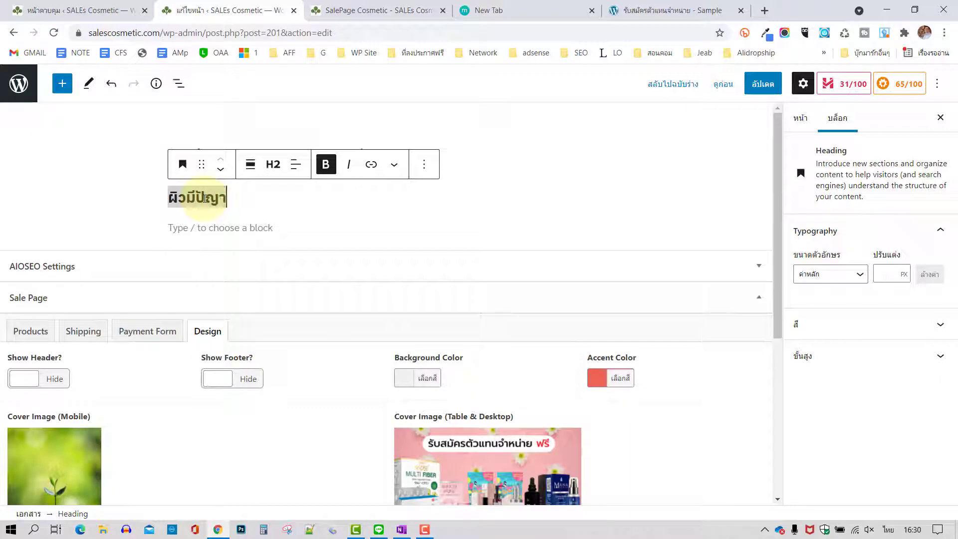
{"action": "type", "text": " อยาก"}
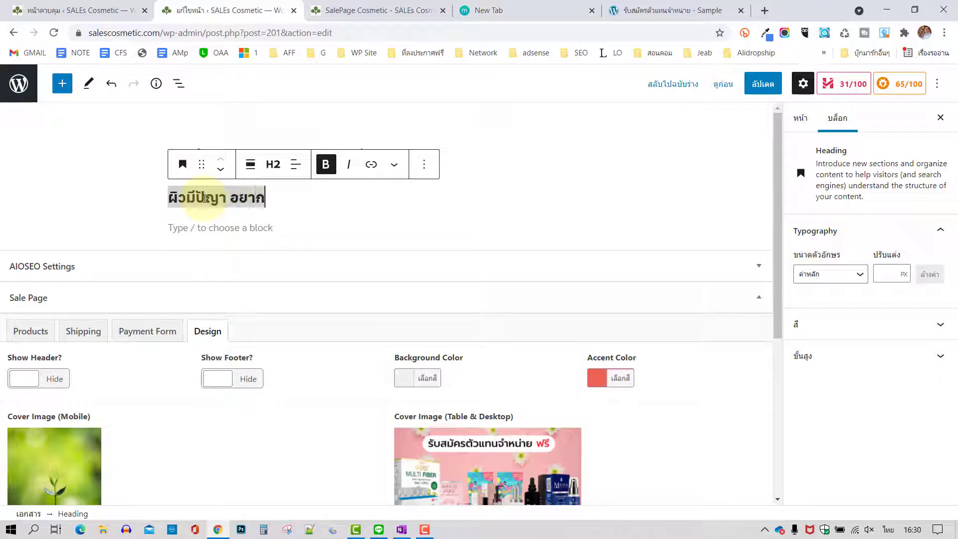
{"action": "type", "text": "เป็นตัวแทน"}
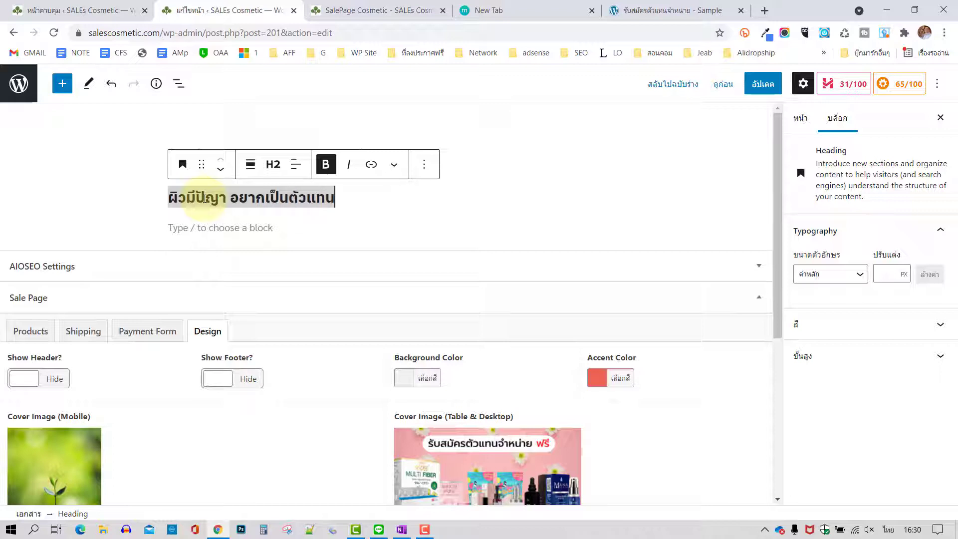
{"action": "type", "text": "ขาย"}
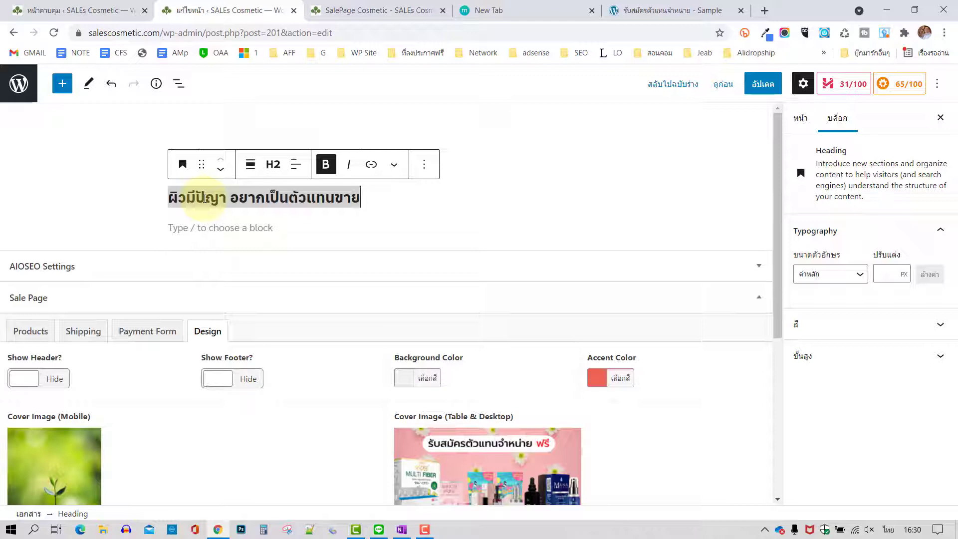
{"action": "type", "text": " Skincar"}
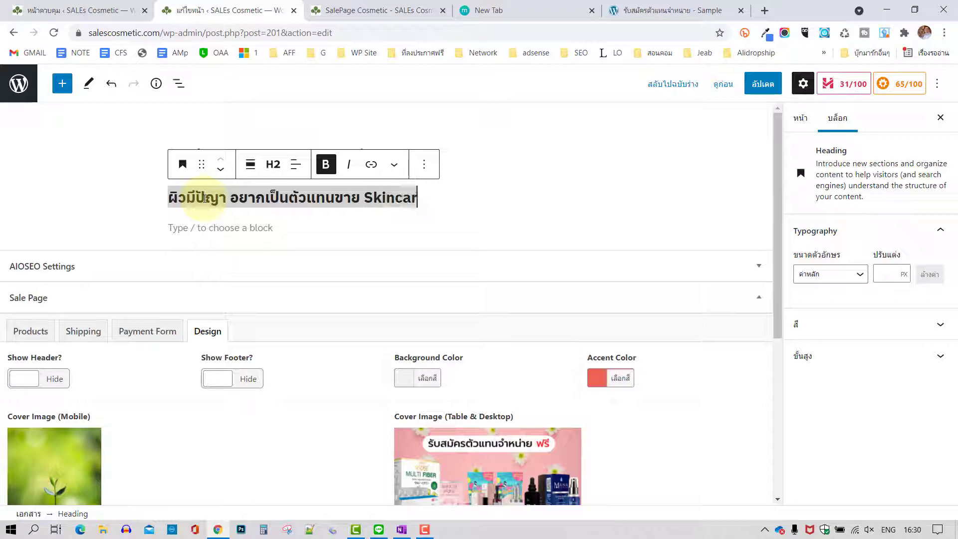
{"action": "type", "text": "e"}
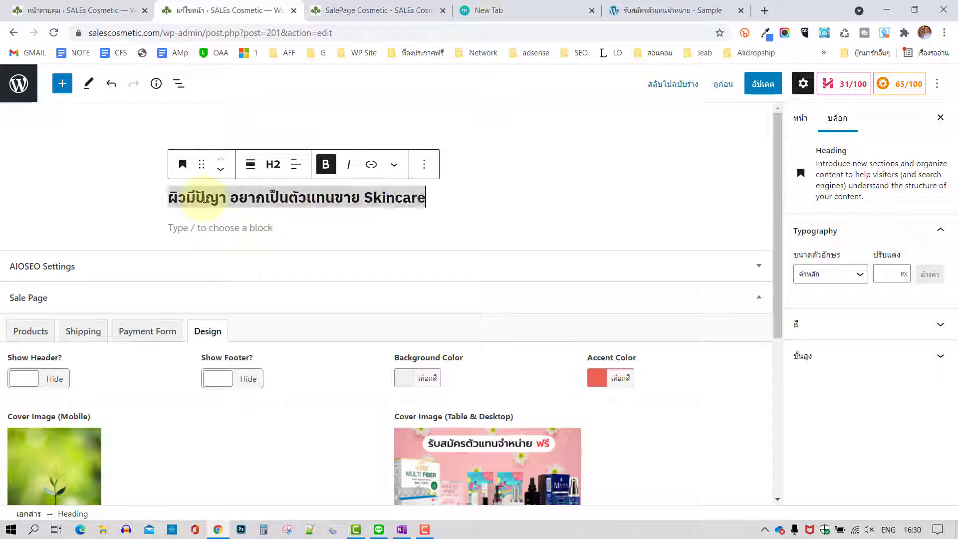
{"action": "key", "text": "ctrl+a"}
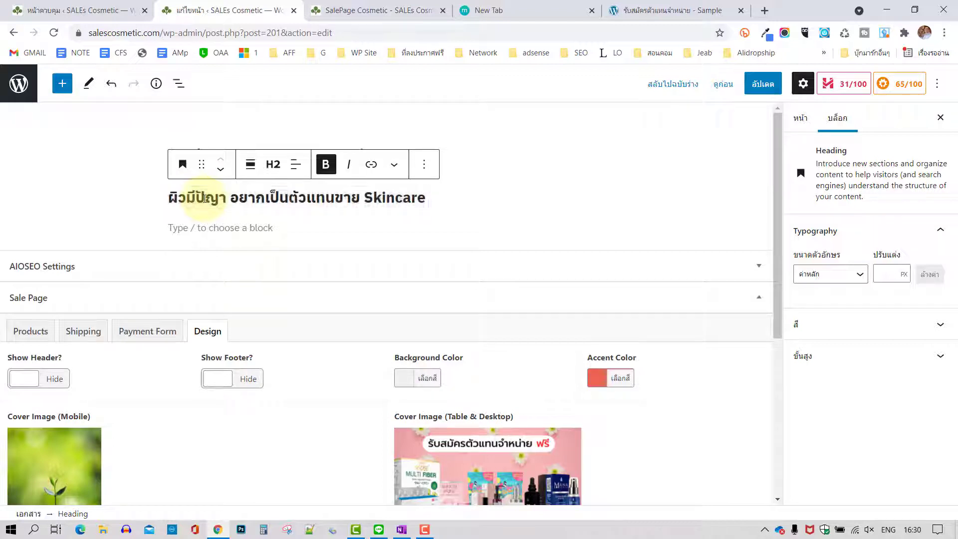
{"action": "key", "text": "grave"}
{"action": "type", "text": "ท"}
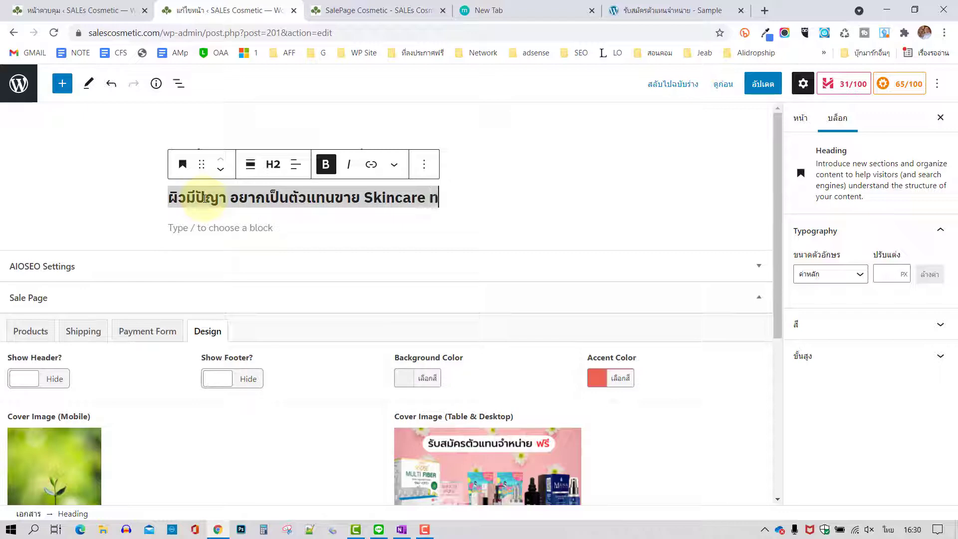
{"action": "type", "text": "ำยังไงดี"}
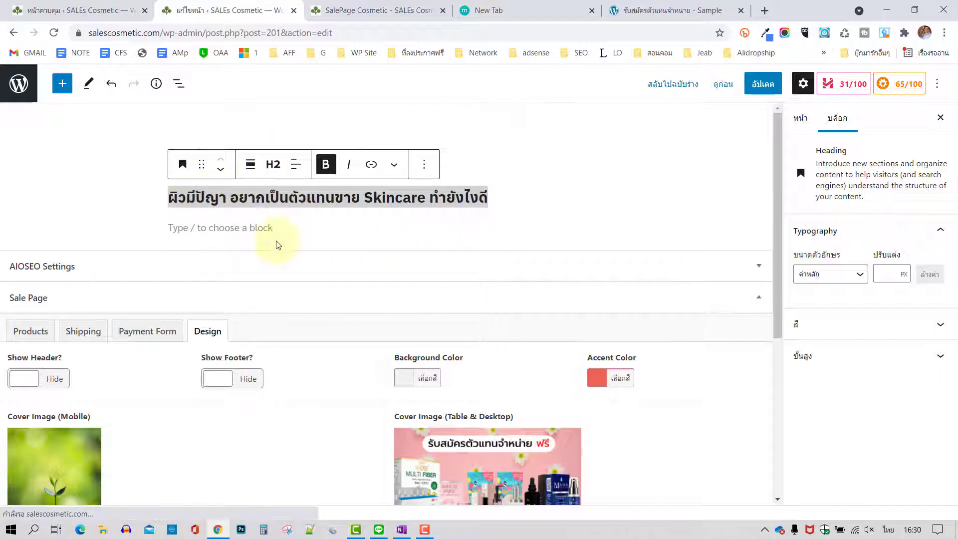
- Place the cursor in the empty paragraph below the heading, and generate five Lorem Ipsum paragraphs on lipsum.com in a new browser tab
{"action": "left_click", "coordinate": [284, 222]}
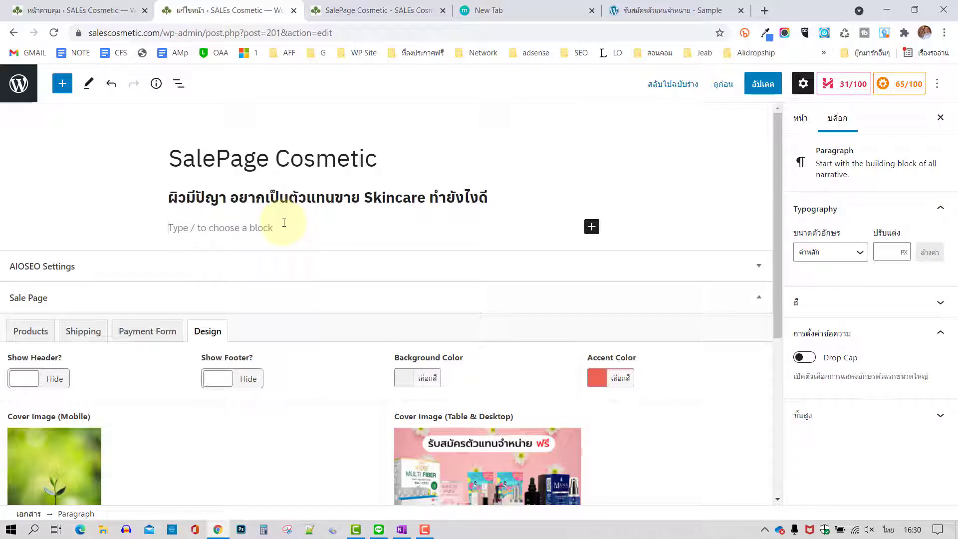
{"action": "right_click", "coordinate": [612, 55]}
{"action": "left_click", "coordinate": [649, 59]}
{"action": "left_click", "coordinate": [719, 11]}
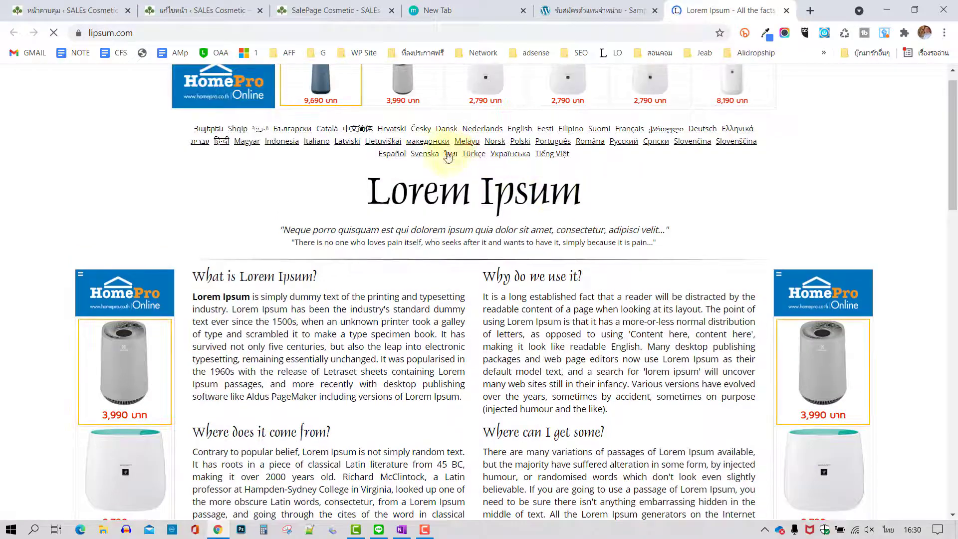
{"action": "scroll", "coordinate": [573, 220], "scroll_direction": "down", "scroll_amount": 5}
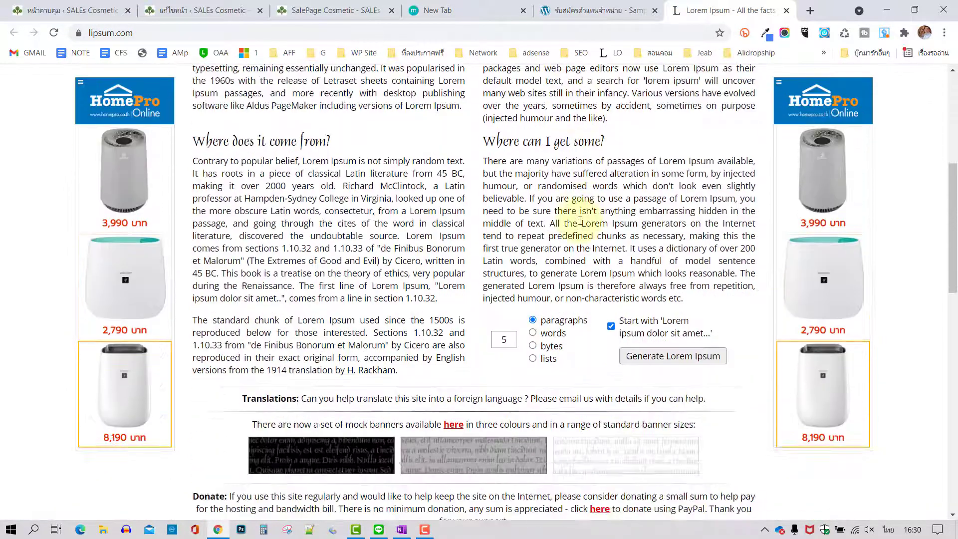
{"action": "left_click", "coordinate": [690, 362]}
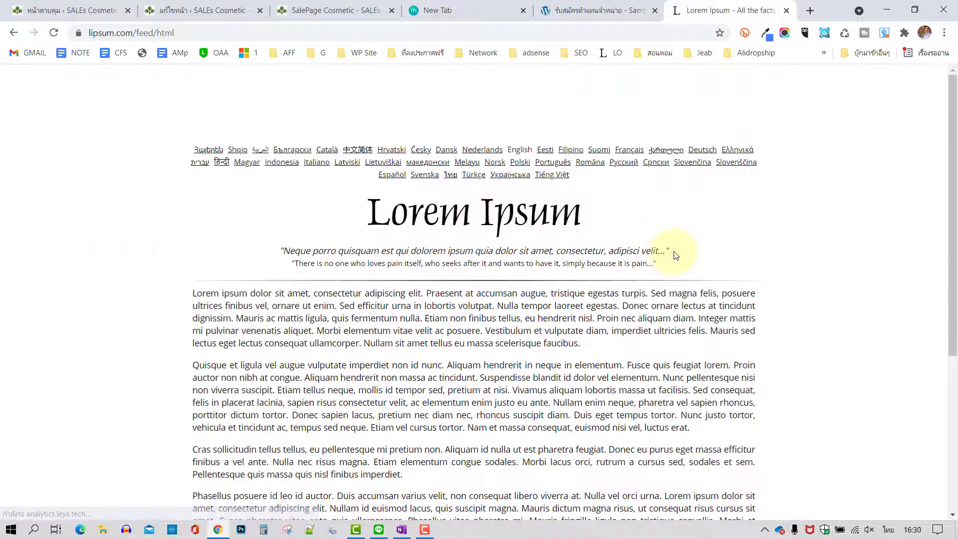
- Copy the first four generated Lorem Ipsum paragraphs, close the lipsum.com page, and paste them into the empty paragraph below the heading
{"action": "scroll", "coordinate": [480, 213], "scroll_direction": "down", "scroll_amount": 3}
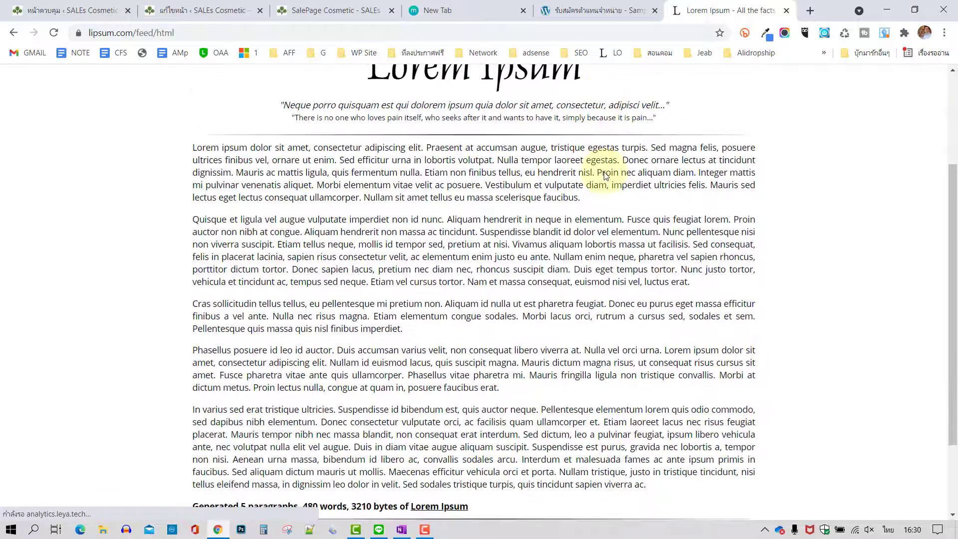
{"action": "left_click_drag", "start_coordinate": [196, 147], "coordinate": [240, 183]}
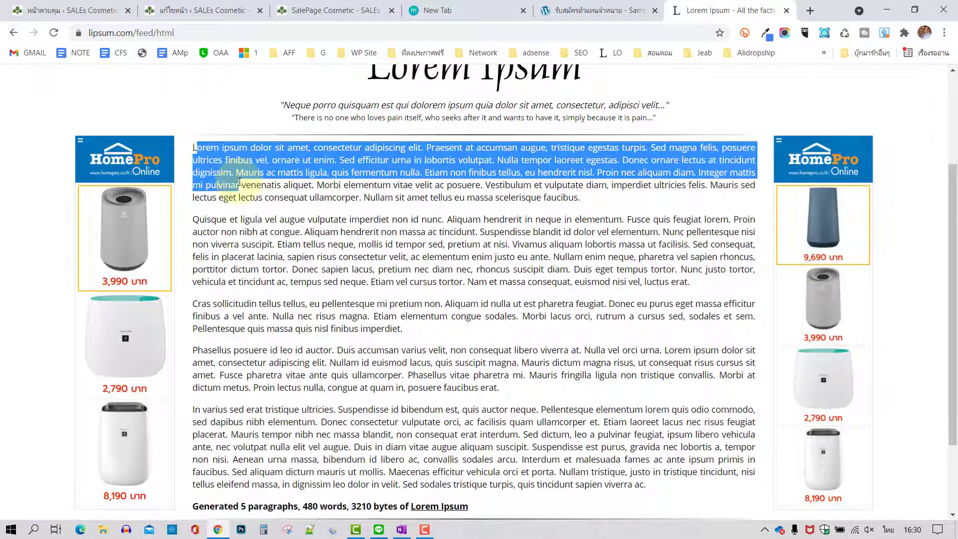
{"action": "left_click_drag", "start_coordinate": [192, 147], "coordinate": [517, 395]}
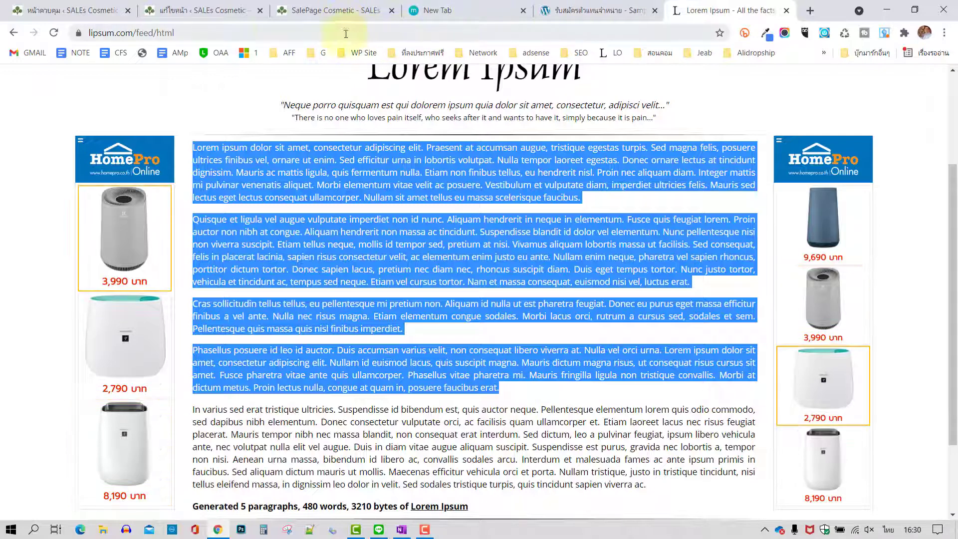
{"action": "left_click", "coordinate": [331, 13]}
{"action": "left_click", "coordinate": [227, 12]}
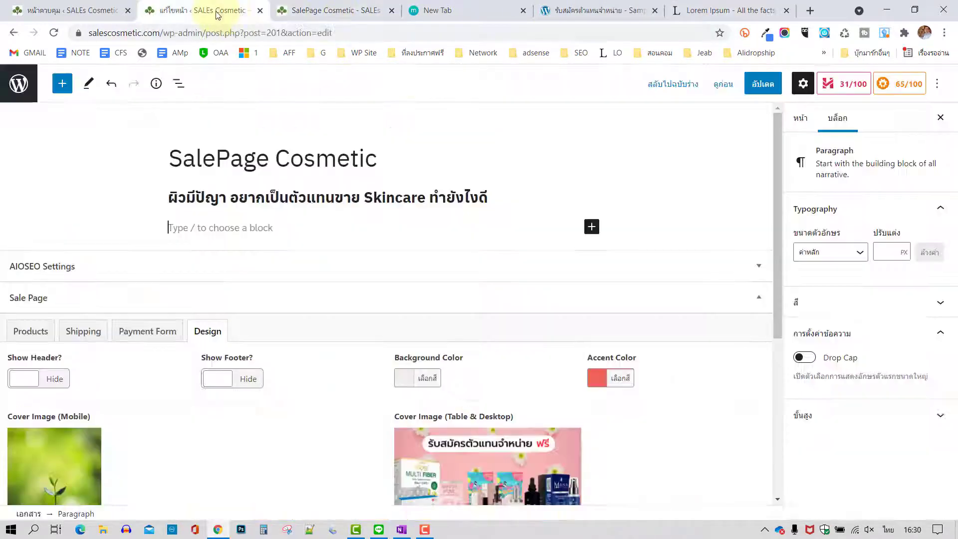
{"action": "left_click", "coordinate": [740, 15]}
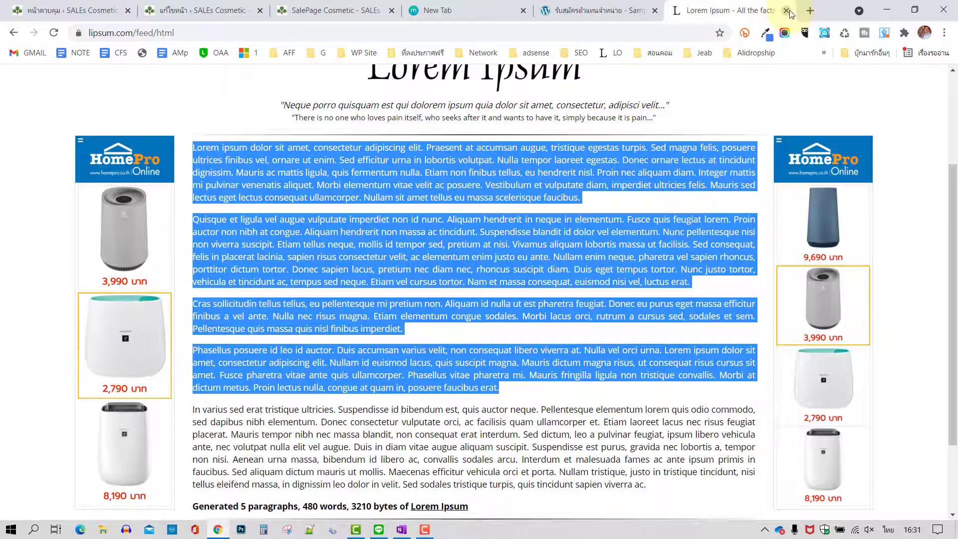
{"action": "left_click", "coordinate": [786, 11]}
{"action": "left_click", "coordinate": [207, 14]}
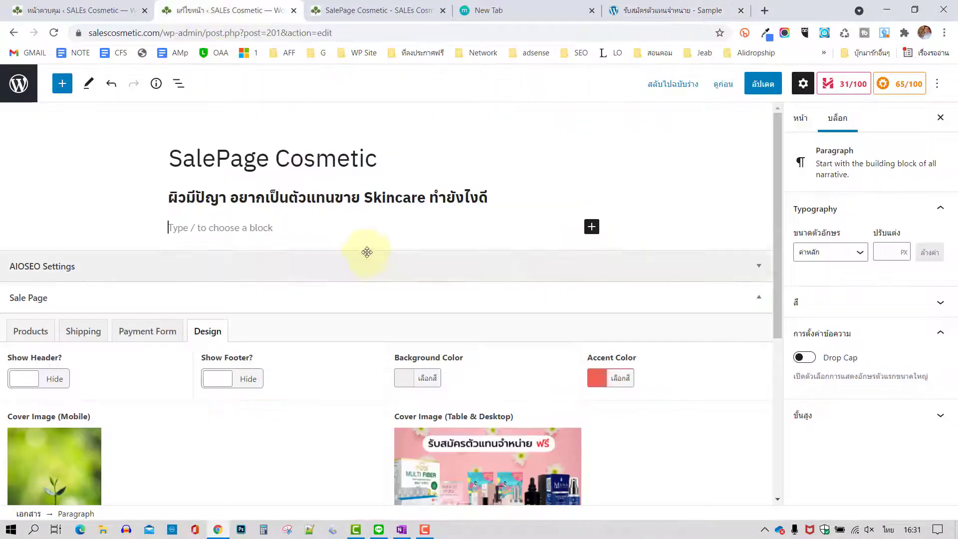
{"action": "key", "text": "ctrl+v"}
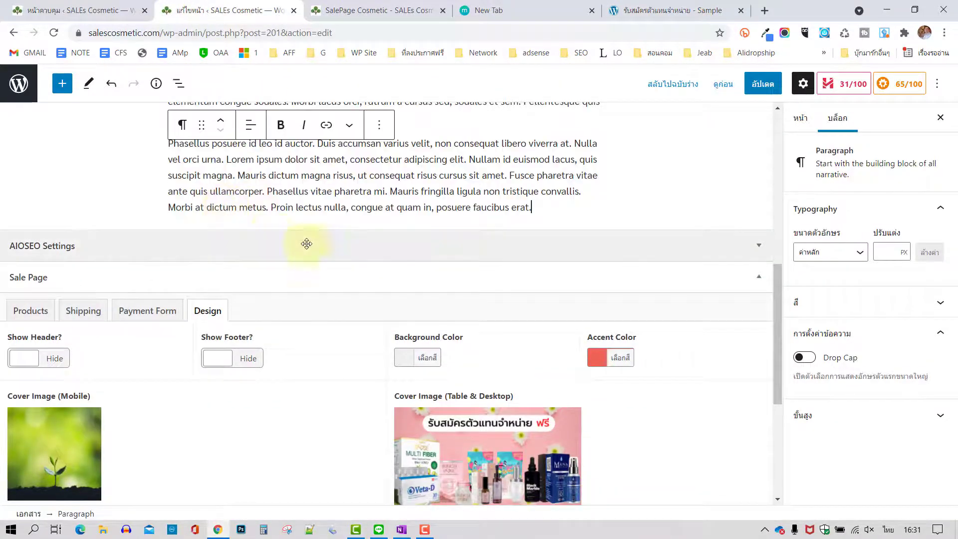
- Collapse the Sale Page settings section below the page content
{"action": "scroll", "coordinate": [634, 327], "scroll_direction": "down", "scroll_amount": 5}
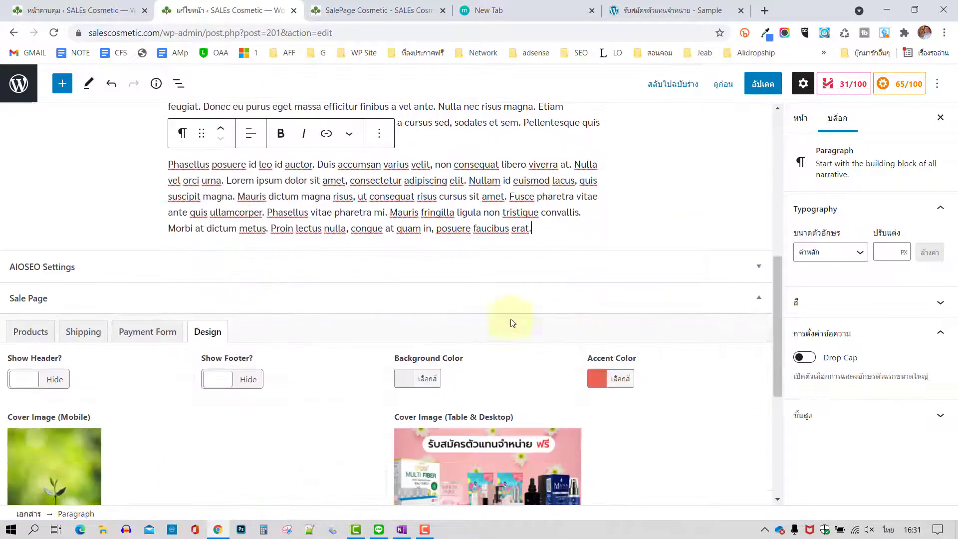
{"action": "scroll", "coordinate": [725, 279], "scroll_direction": "down", "scroll_amount": 1}
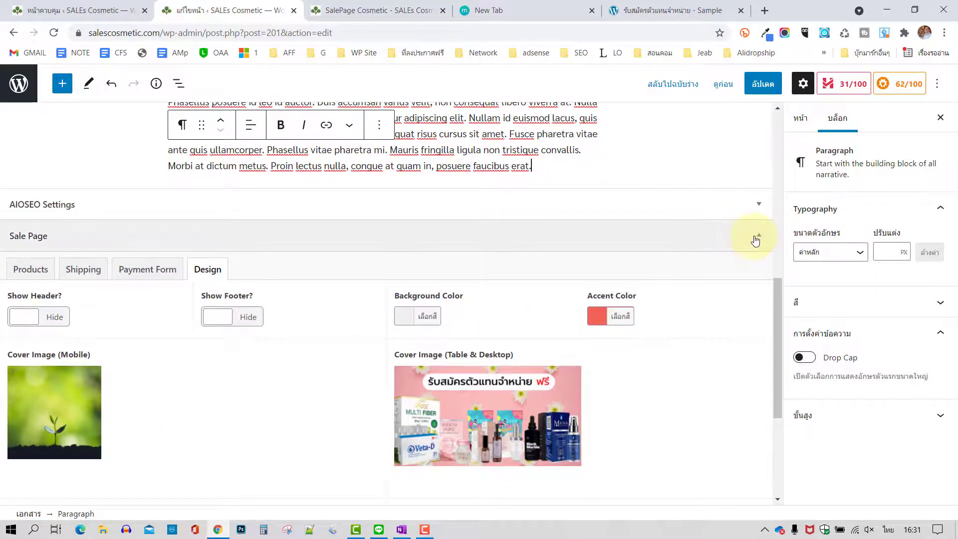
{"action": "left_click", "coordinate": [755, 242]}
{"action": "scroll", "coordinate": [631, 307], "scroll_direction": "up", "scroll_amount": 5}
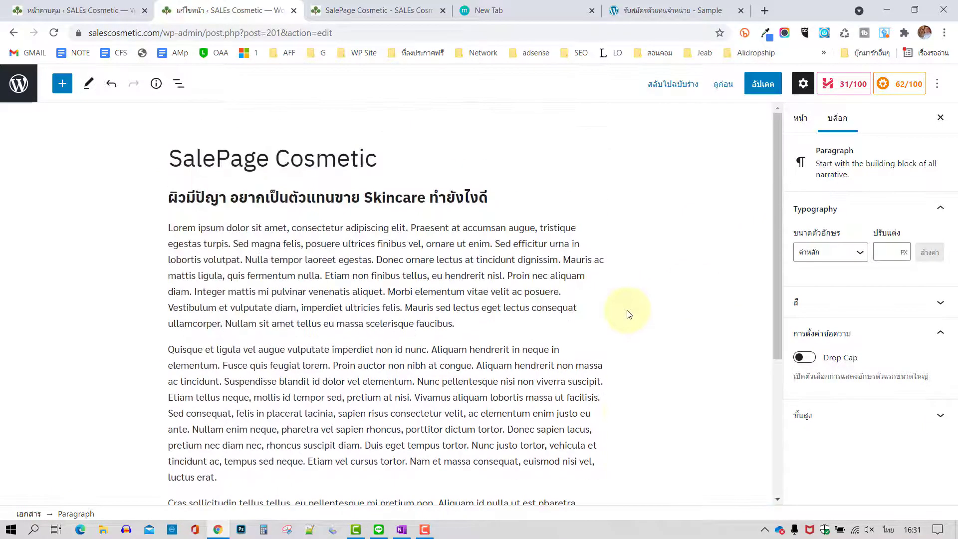
- Try the Drop Cap option on the second paragraph, starting "Quisque et ligula", and turn it off again
{"action": "left_click", "coordinate": [282, 275]}
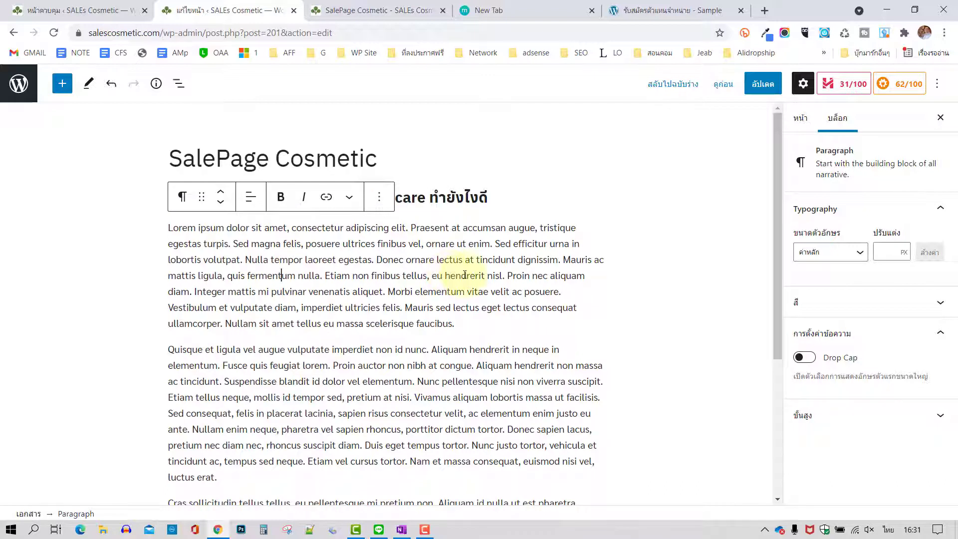
{"action": "left_click", "coordinate": [405, 275]}
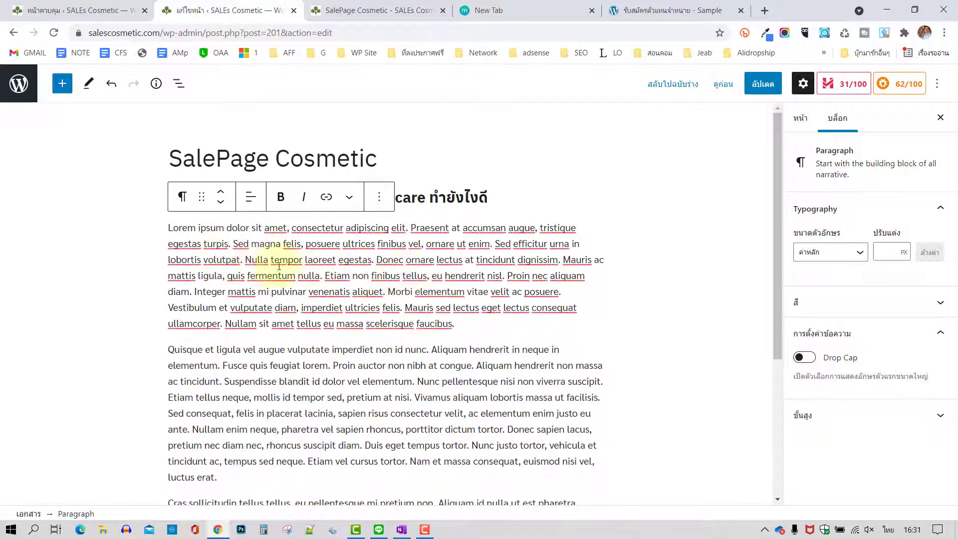
{"action": "left_click", "coordinate": [268, 260]}
{"action": "left_click", "coordinate": [171, 349]}
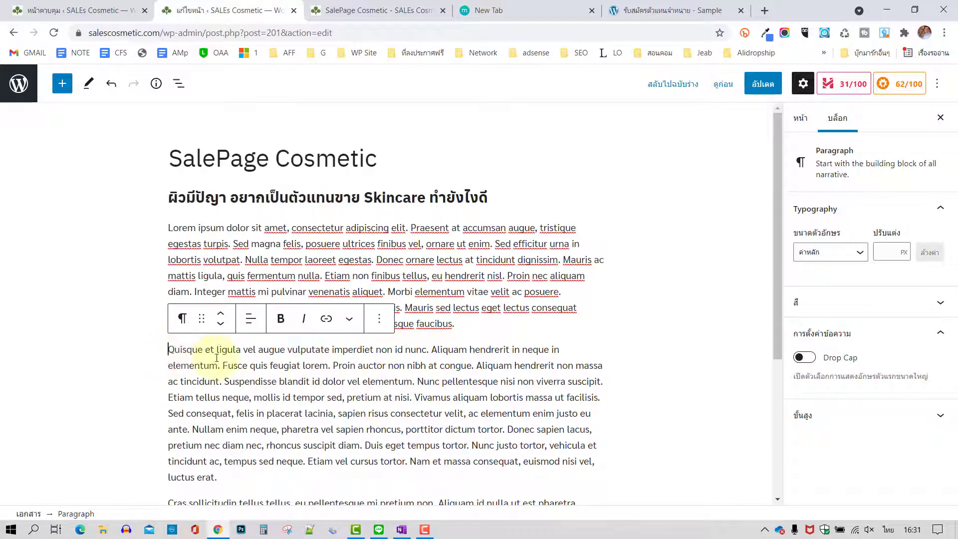
{"action": "left_click", "coordinate": [804, 357]}
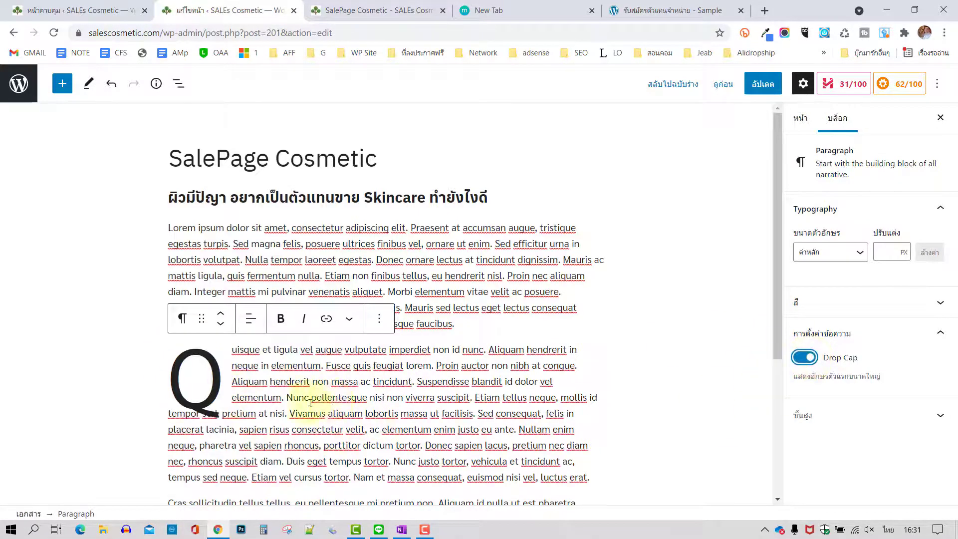
{"action": "left_click", "coordinate": [812, 360]}
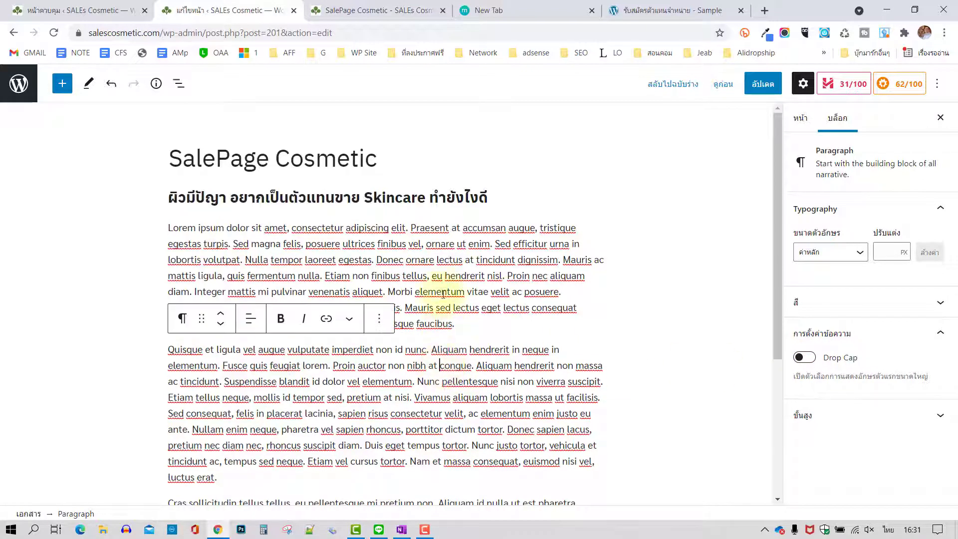
{"action": "left_click", "coordinate": [437, 275]}
{"action": "scroll", "coordinate": [429, 399], "scroll_direction": "down", "scroll_amount": 3}
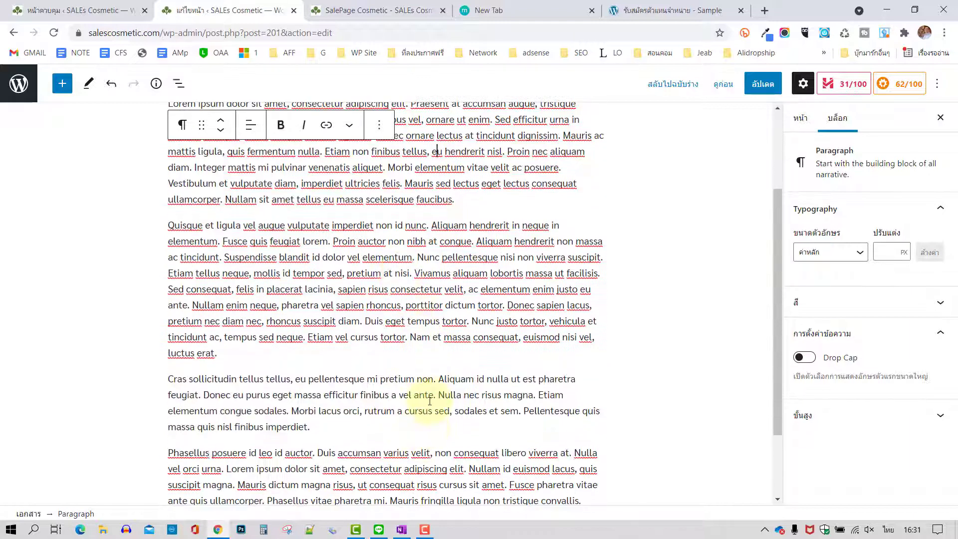
{"action": "left_click", "coordinate": [429, 399]}
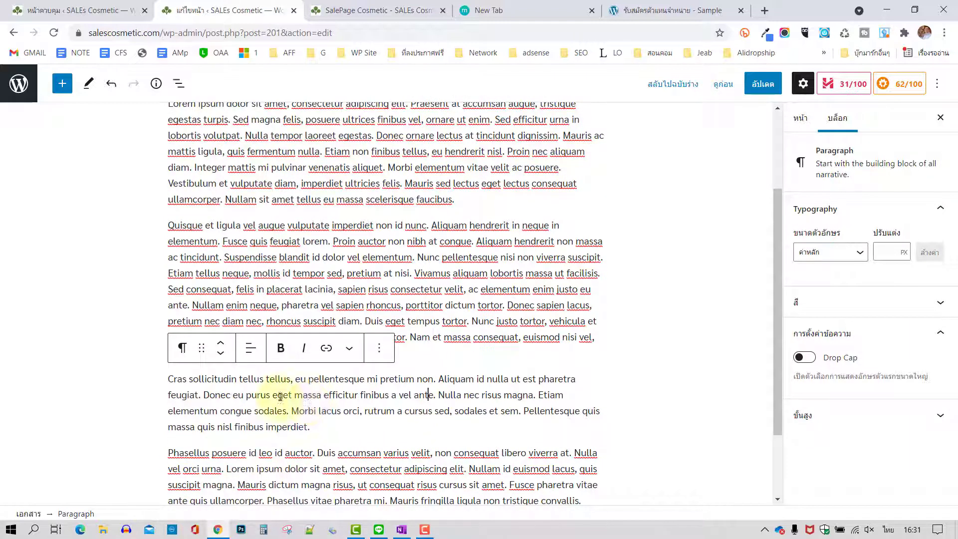
{"action": "left_click_drag", "start_coordinate": [316, 426], "coordinate": [171, 352]}
{"action": "left_click", "coordinate": [344, 379]}
{"action": "key", "text": "Up"}
{"action": "key", "text": "Up"}
{"action": "key", "text": "Up"}
{"action": "key", "text": "Up"}
{"action": "key", "text": "Up"}
{"action": "key", "text": "Up"}
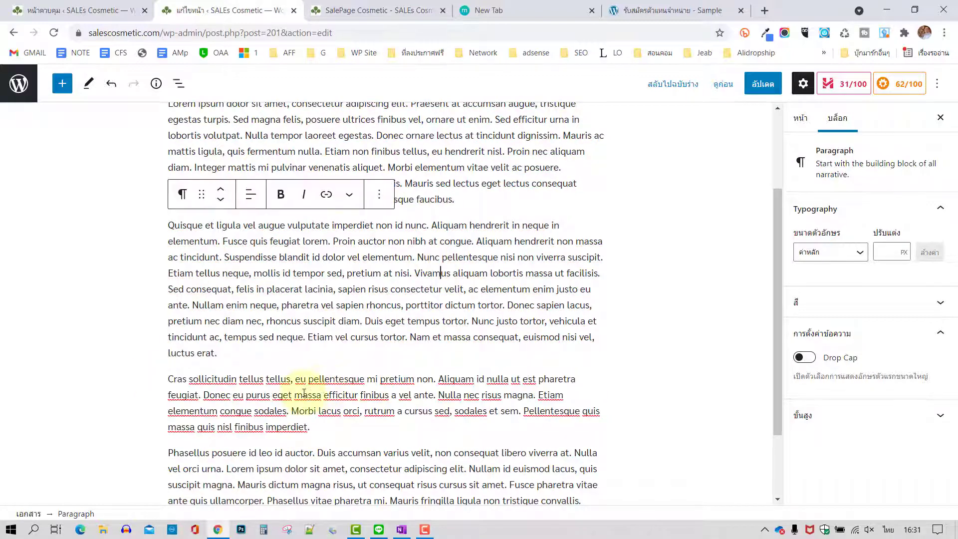
- Move the paragraph starting "Cras sollicitudin" up one position, above the "Quisque et ligula" paragraph
{"action": "left_click", "coordinate": [305, 393]}
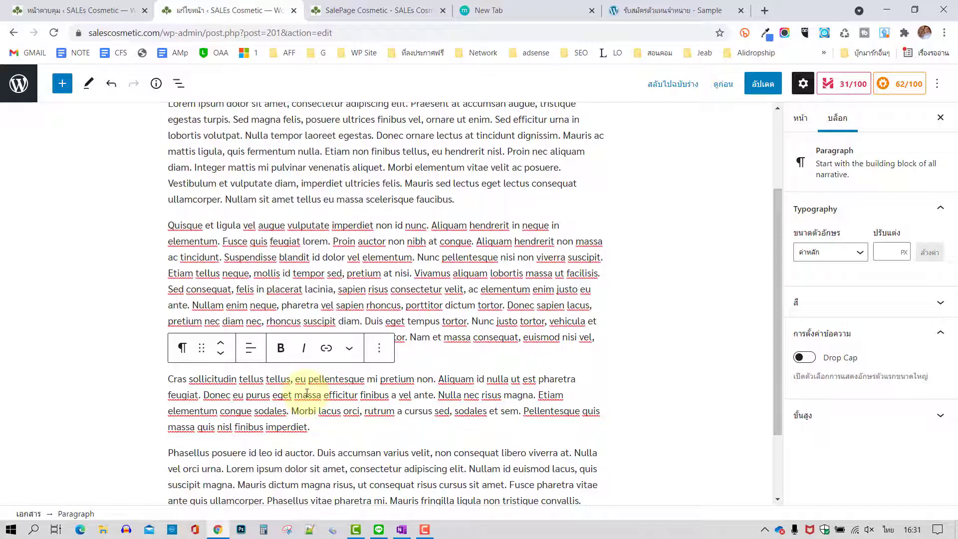
{"action": "left_click", "coordinate": [220, 342]}
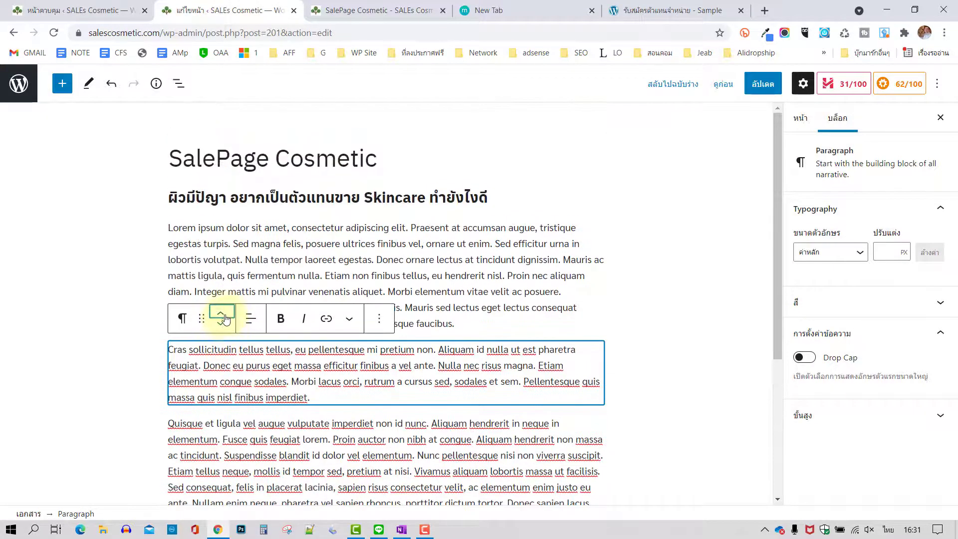
- Move the "Cras sollicitudin" paragraph directly below the heading and bold its phrase "Cras sollicitudin tellus tellus, eu pellentesque mi pretium non"
{"action": "left_click", "coordinate": [220, 317]}
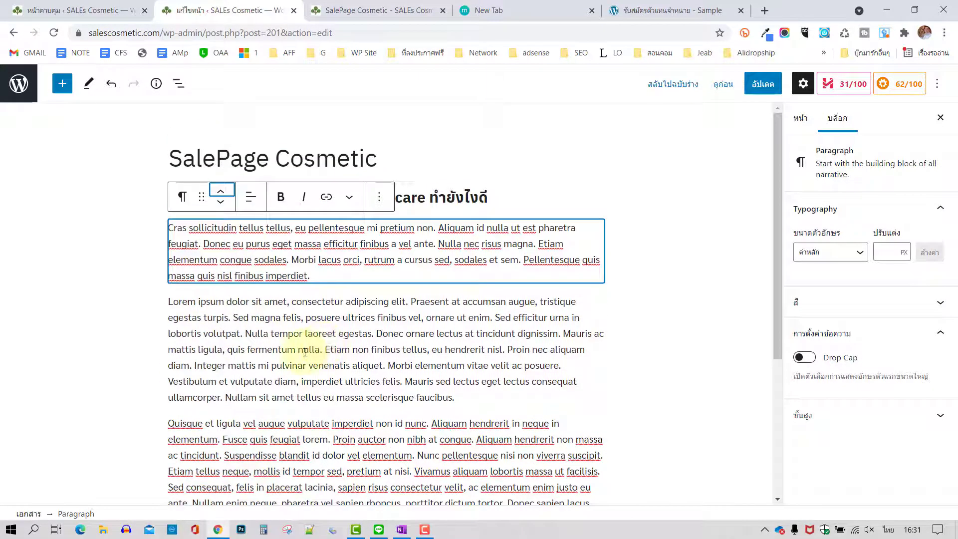
{"action": "left_click", "coordinate": [299, 228]}
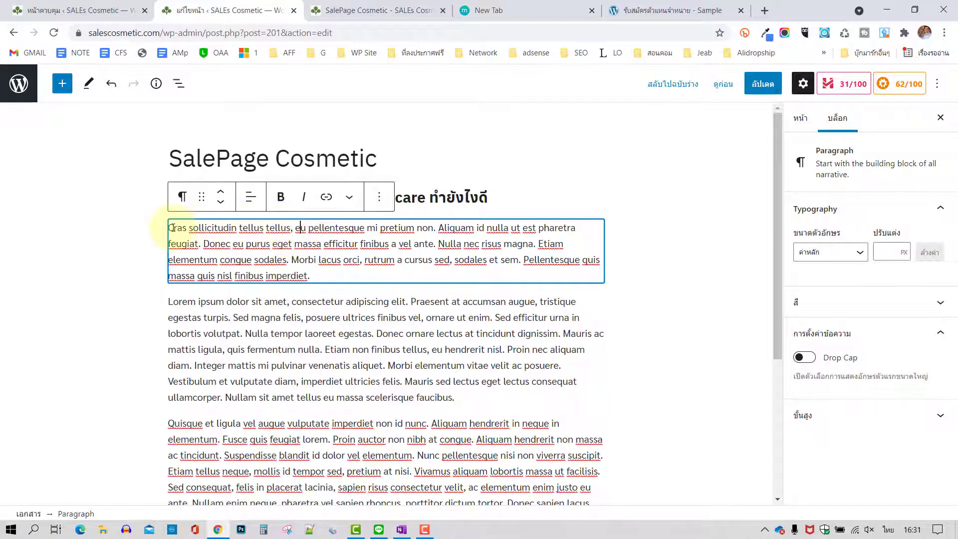
{"action": "left_click_drag", "start_coordinate": [169, 227], "coordinate": [433, 228]}
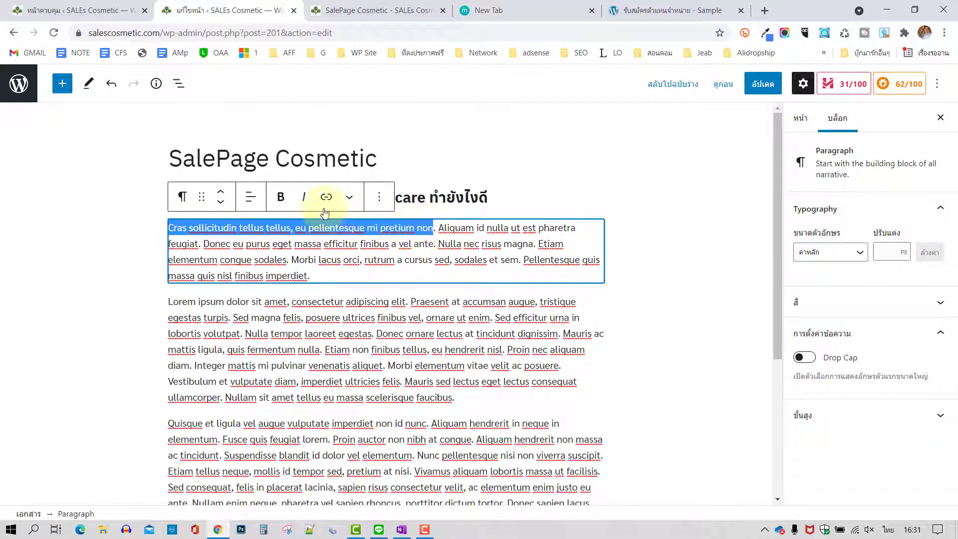
{"action": "left_click", "coordinate": [280, 196]}
- Colour the bold phrase red and split the paragraph after that first sentence, so "Aliquam id nulla" starts a new paragraph
{"action": "left_click", "coordinate": [351, 199]}
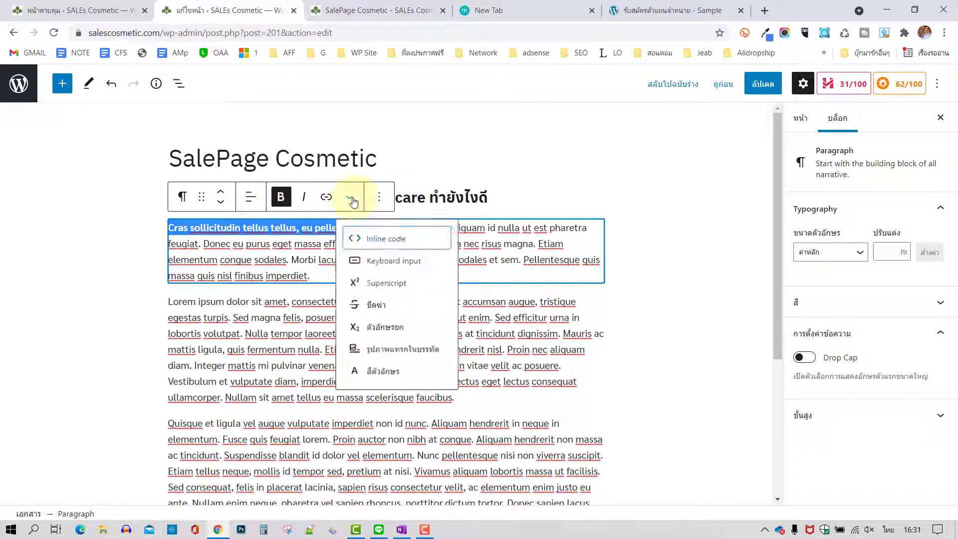
{"action": "left_click", "coordinate": [378, 373]}
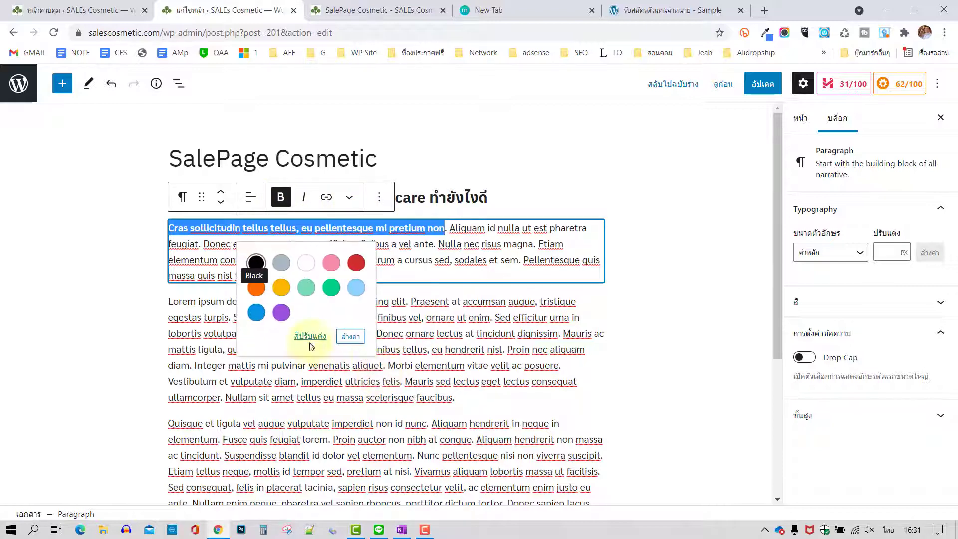
{"action": "left_click", "coordinate": [356, 262]}
{"action": "left_click", "coordinate": [492, 246]}
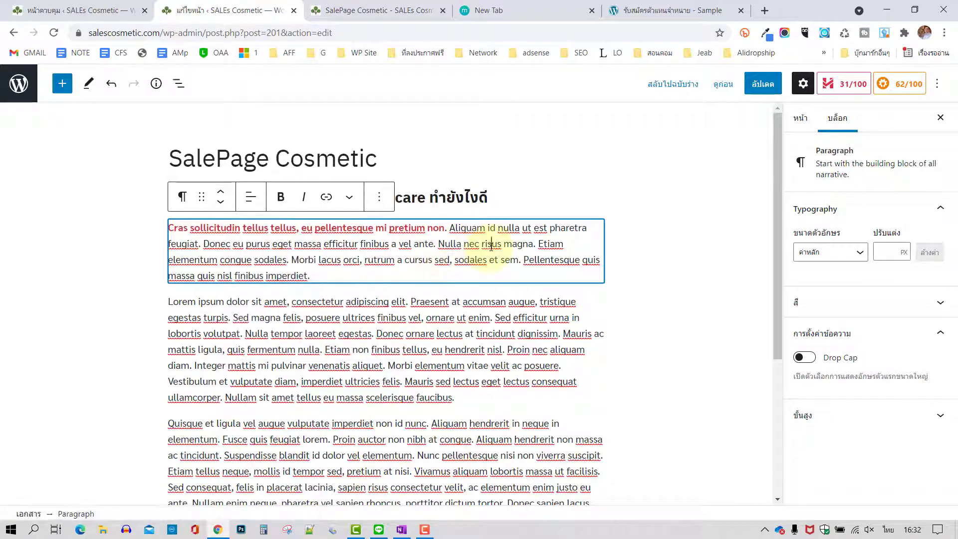
{"action": "left_click", "coordinate": [448, 229]}
{"action": "key", "text": "Return"}
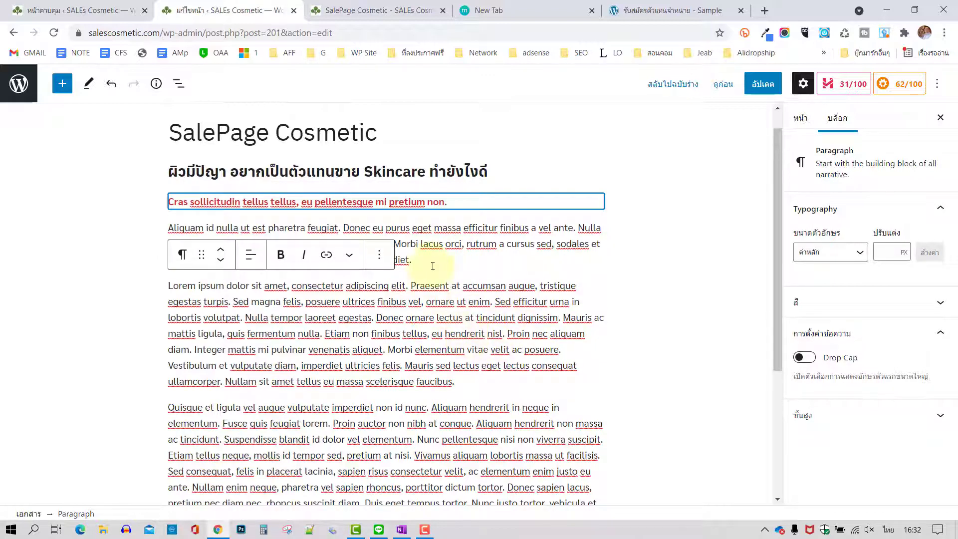
{"action": "left_click", "coordinate": [480, 267]}
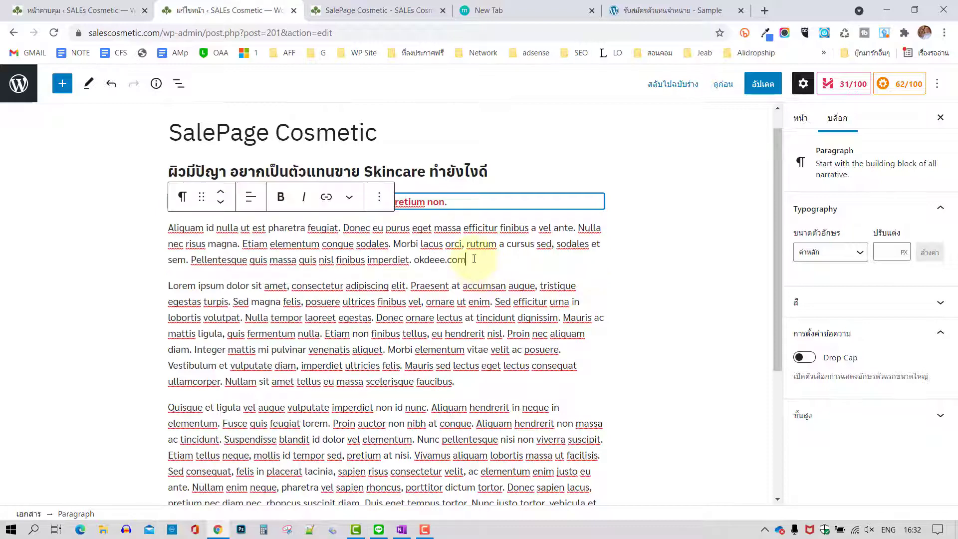
{"action": "left_click_drag", "start_coordinate": [466, 260], "coordinate": [414, 260]}
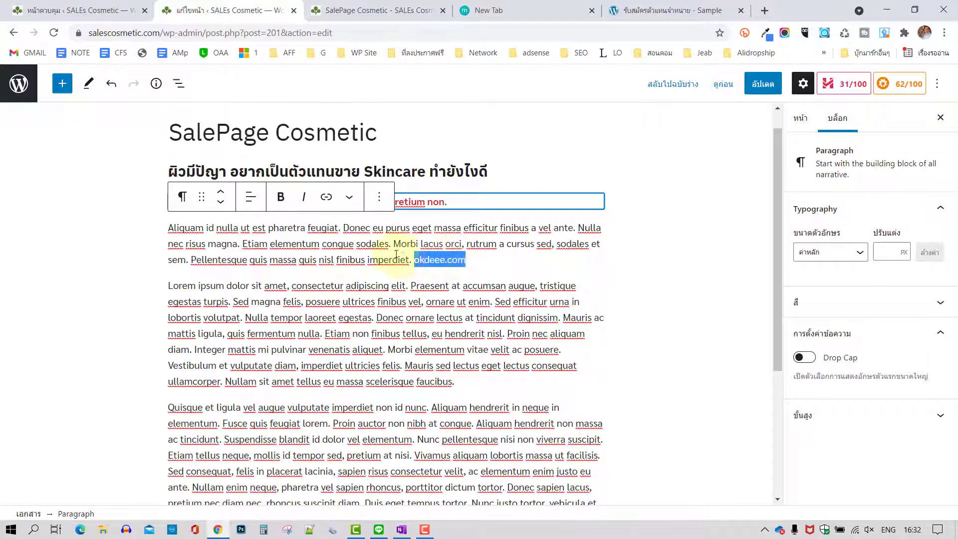
{"action": "left_click", "coordinate": [325, 199]}
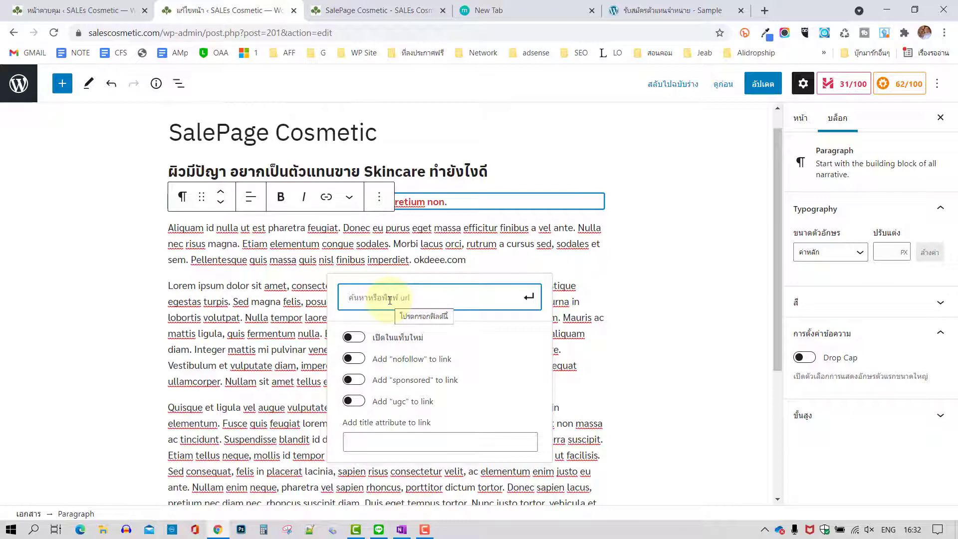
{"action": "type", "text": "htt"}
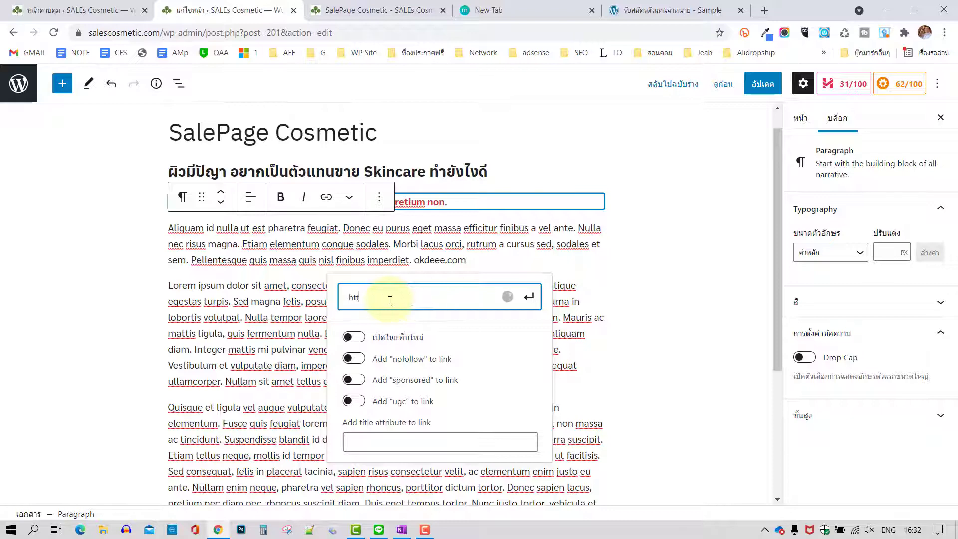
{"action": "type", "text": "p://ok"}
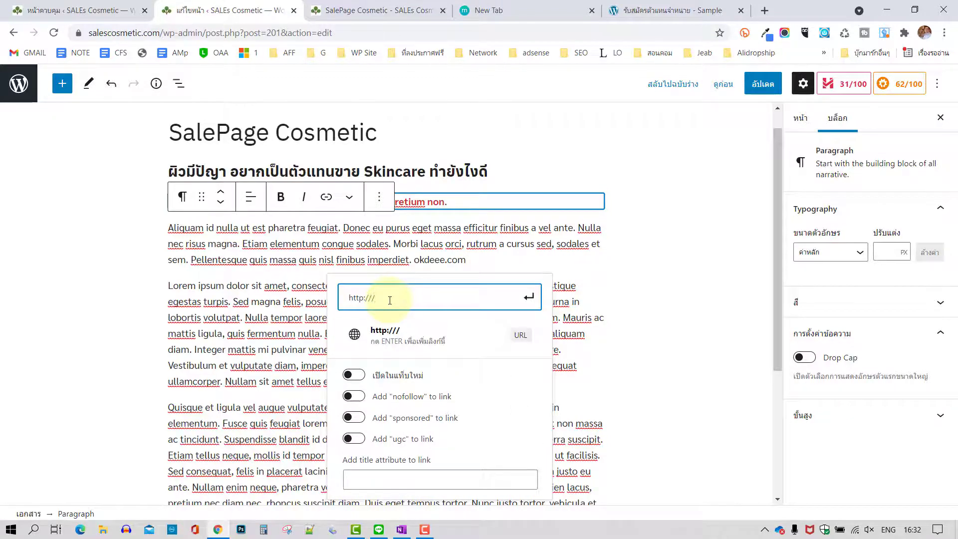
{"action": "type", "text": "deeee"}
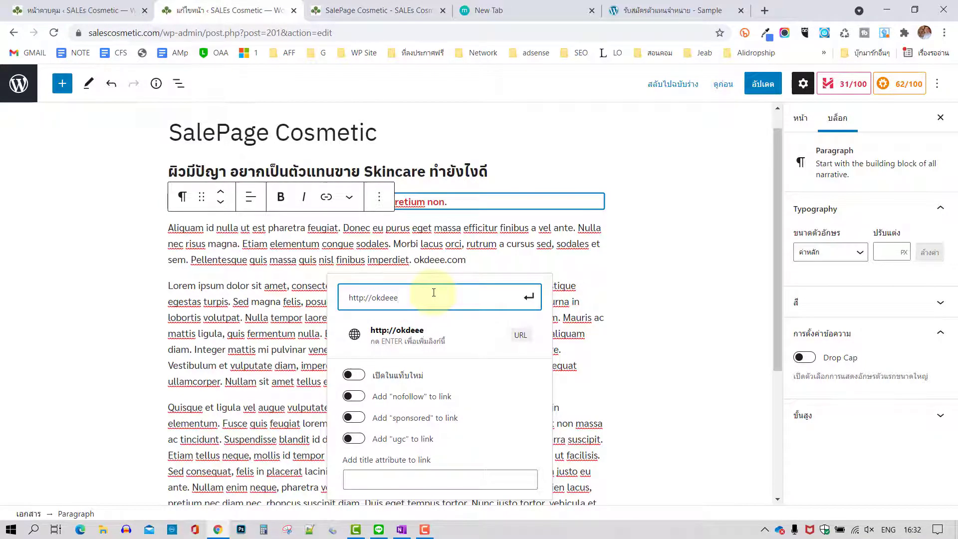
{"action": "type", "text": ".com"}
{"action": "left_click", "coordinate": [353, 374]}
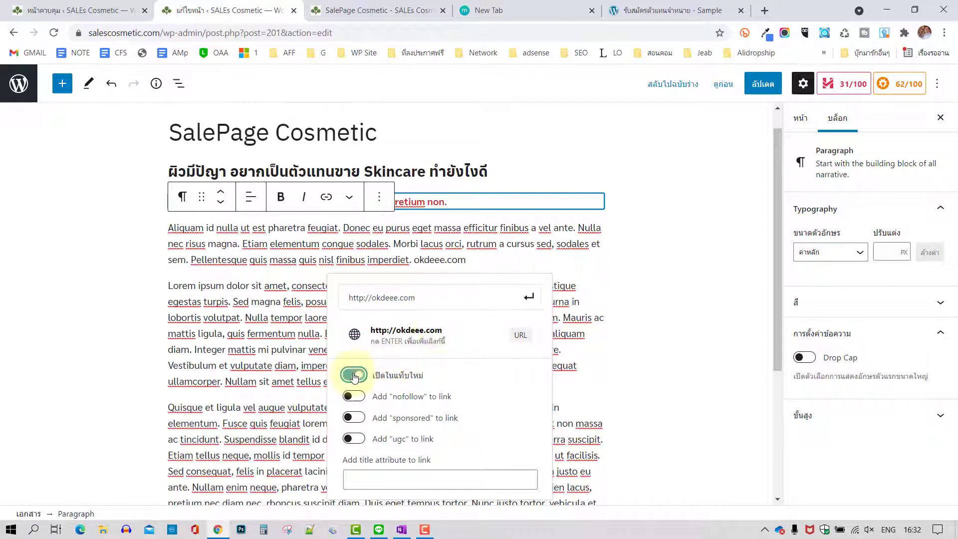
{"action": "scroll", "coordinate": [549, 319], "scroll_direction": "down", "scroll_amount": 1}
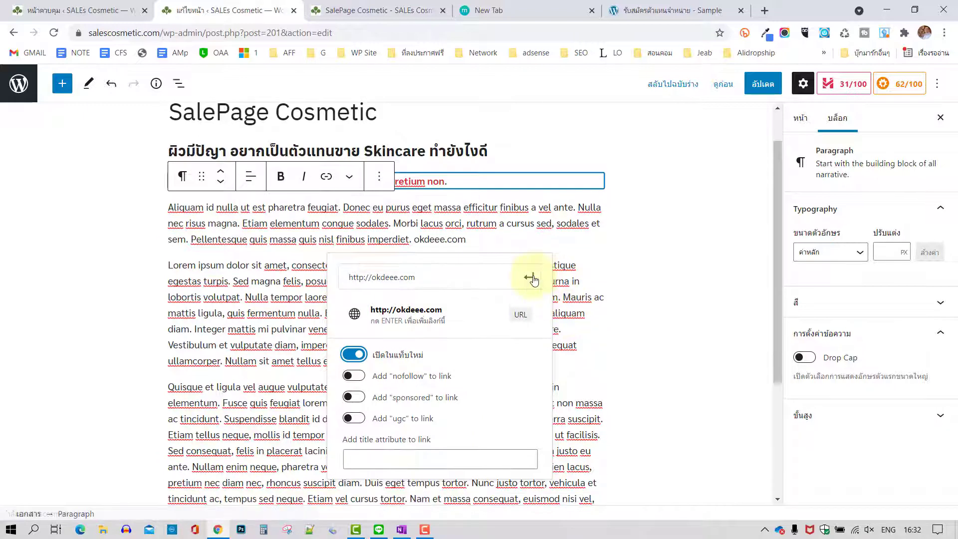
{"action": "left_click", "coordinate": [533, 279]}
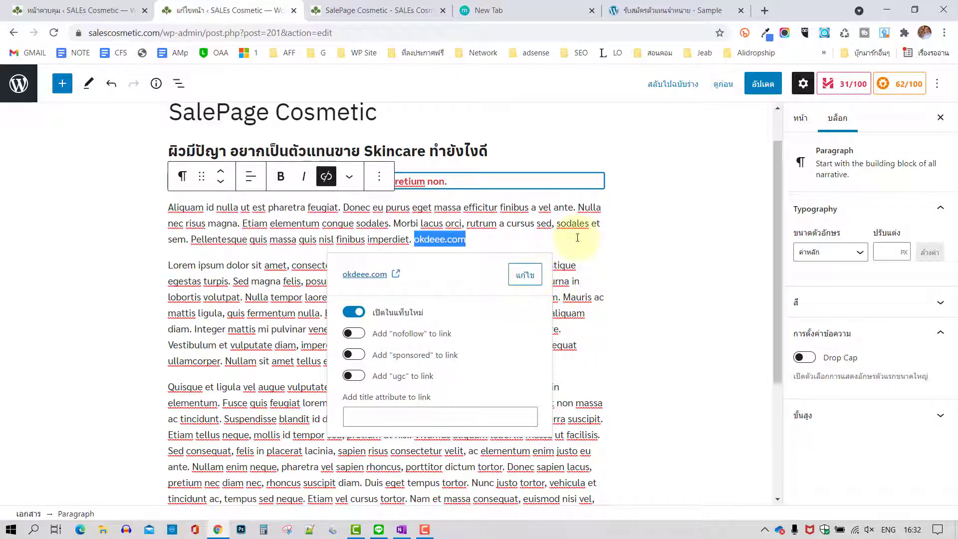
{"action": "left_click", "coordinate": [572, 238]}
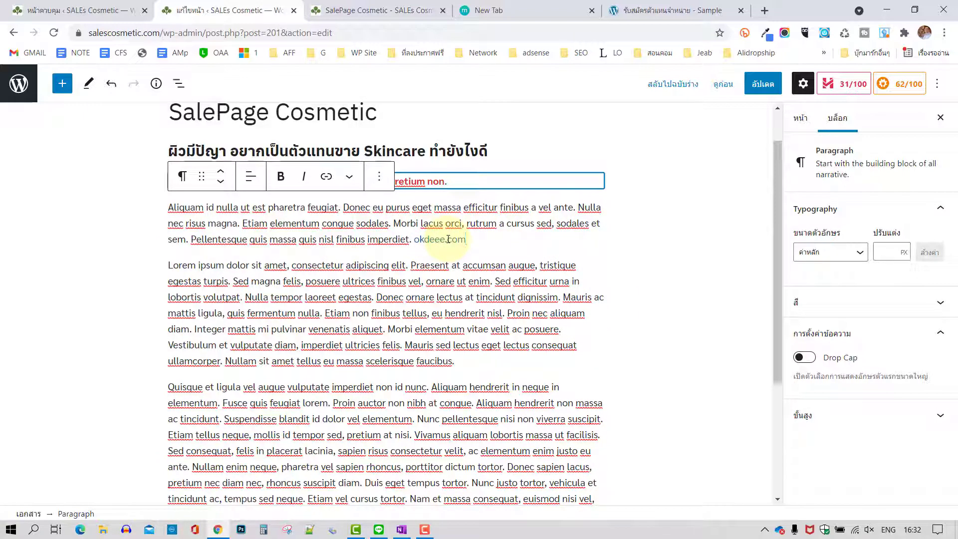
- Update the page and reload the published SalePage Cosmetic page
{"action": "left_click", "coordinate": [762, 85]}
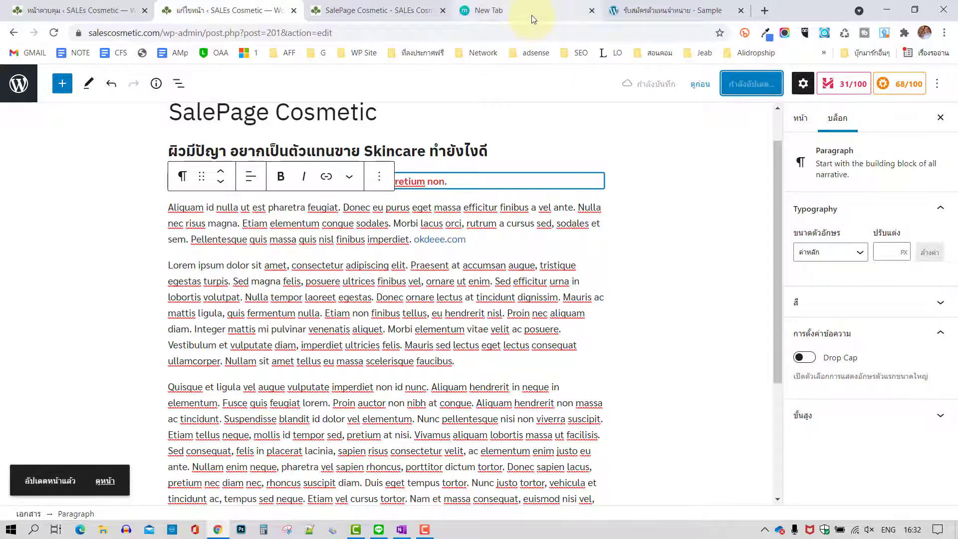
{"action": "left_click", "coordinate": [384, 17]}
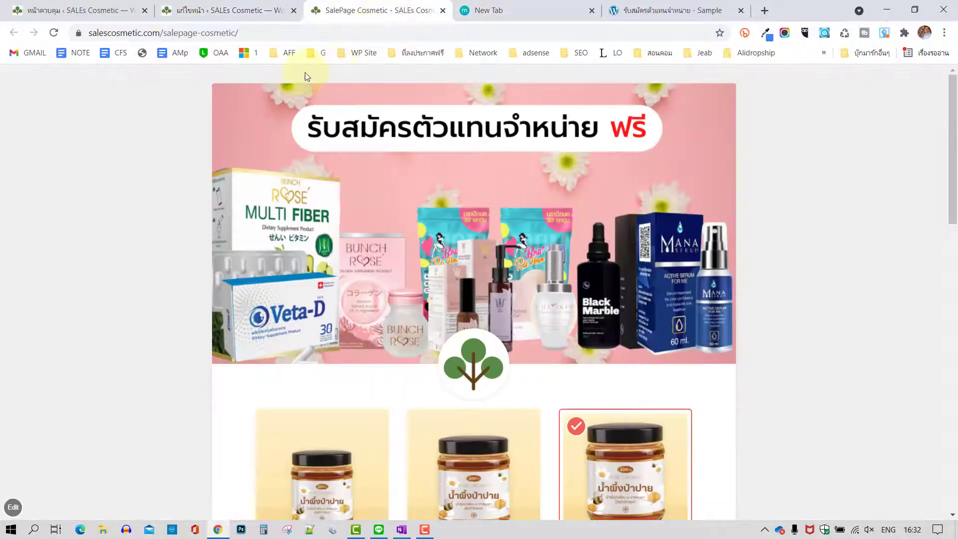
{"action": "left_click", "coordinate": [55, 33]}
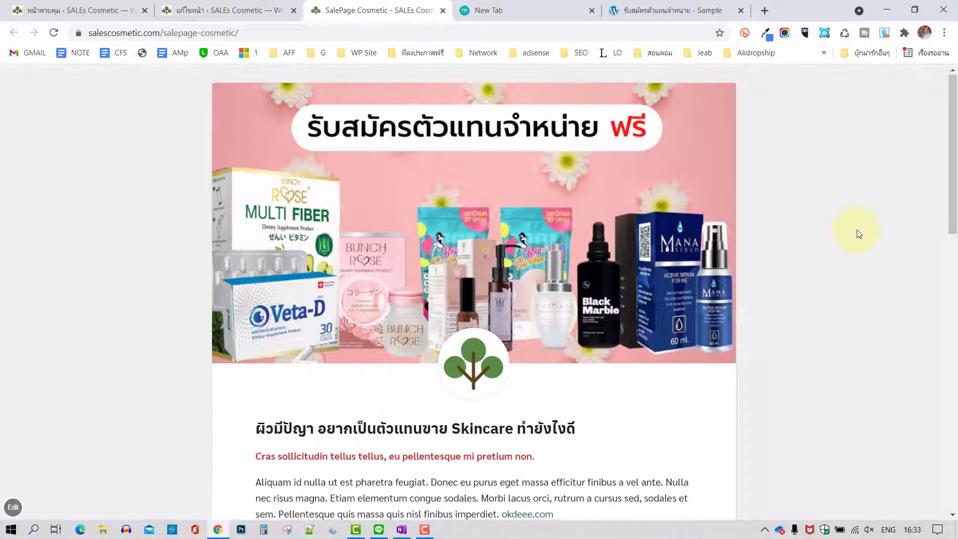
- Review the formatted text on the published page, test the okdeee.com link, and close the site it opens
{"action": "scroll", "coordinate": [854, 232], "scroll_direction": "down", "scroll_amount": 4}
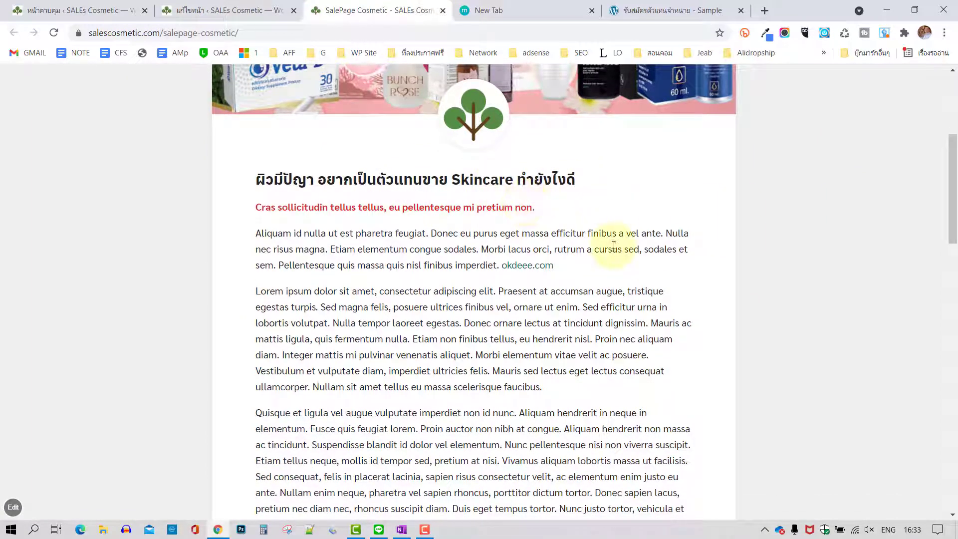
{"action": "scroll", "coordinate": [611, 245], "scroll_direction": "down", "scroll_amount": 1}
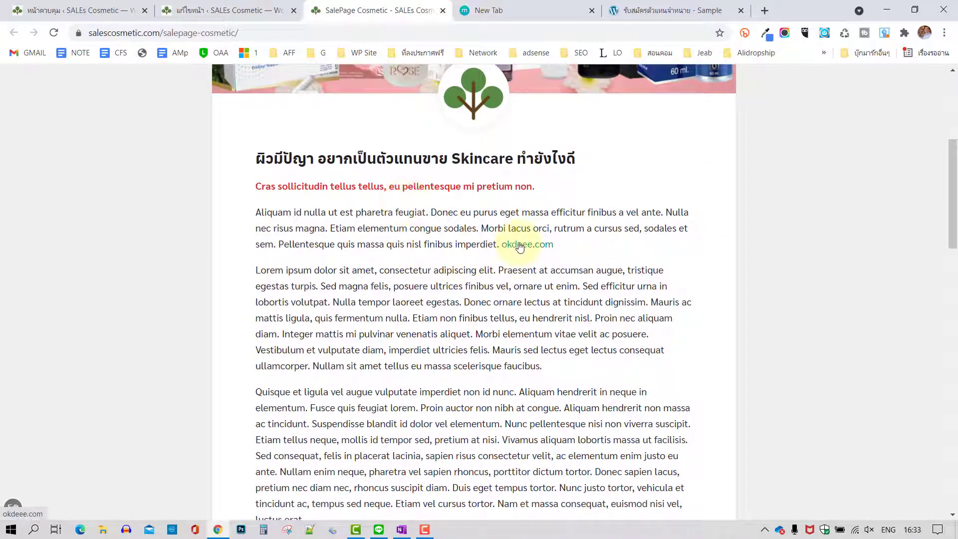
{"action": "left_click", "coordinate": [529, 246]}
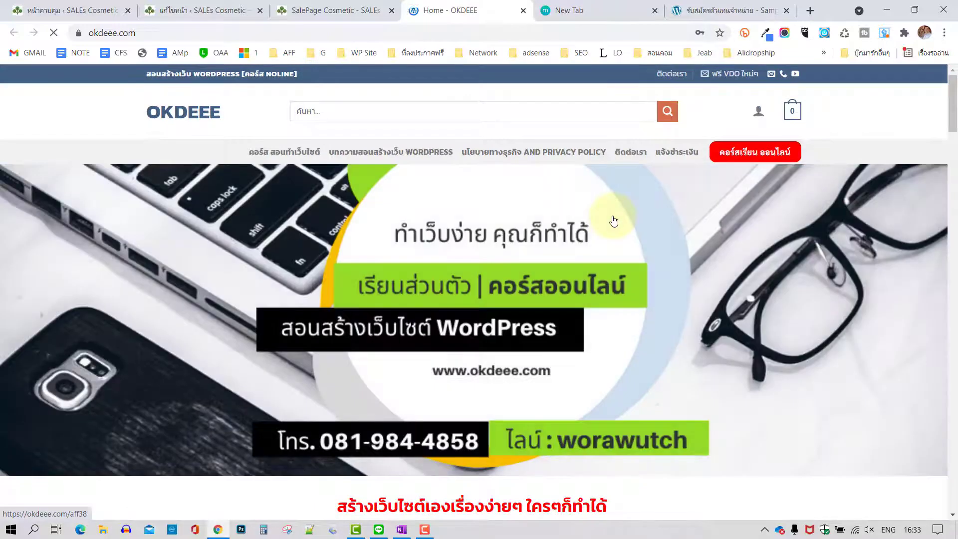
{"action": "scroll", "coordinate": [606, 224], "scroll_direction": "down", "scroll_amount": 4}
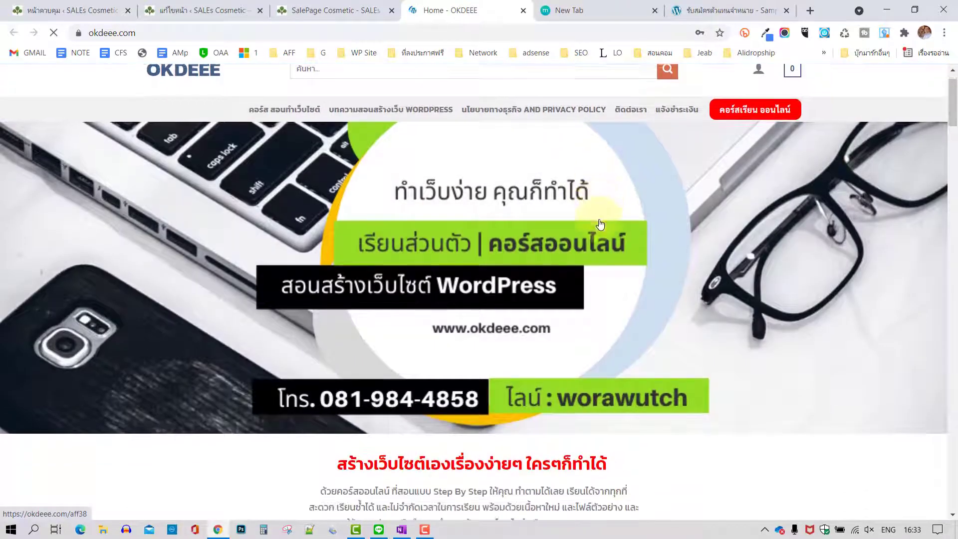
{"action": "left_click", "coordinate": [523, 10]}
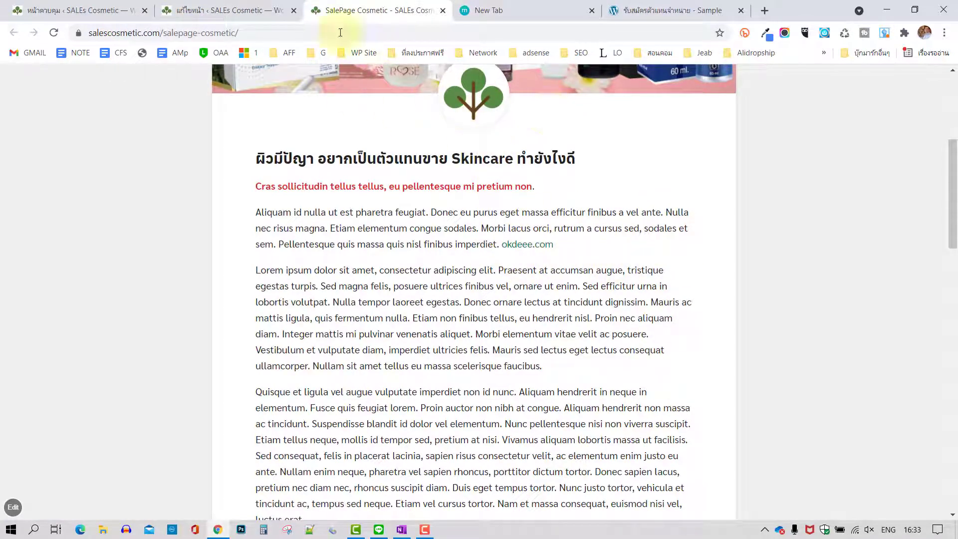
- Return to the page editor and insert an Image block below the paragraph ending in okdeee.com
{"action": "left_click", "coordinate": [231, 10]}
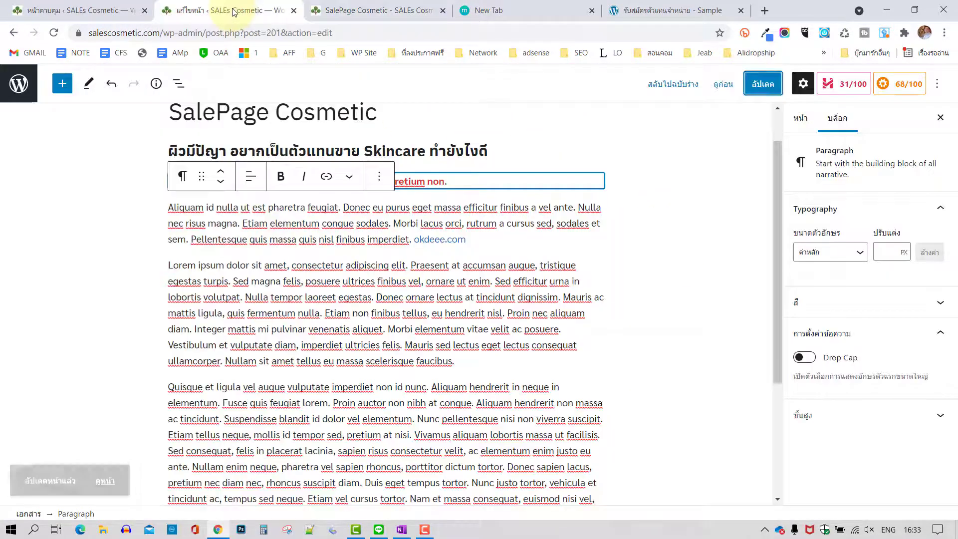
{"action": "left_click", "coordinate": [492, 242]}
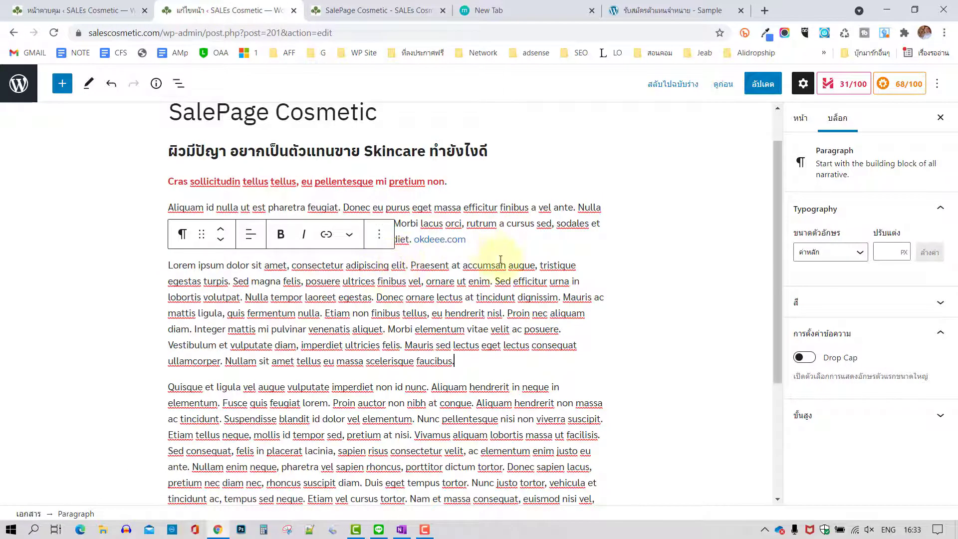
{"action": "left_click", "coordinate": [490, 243]}
{"action": "mouse_move", "coordinate": [388, 254]}
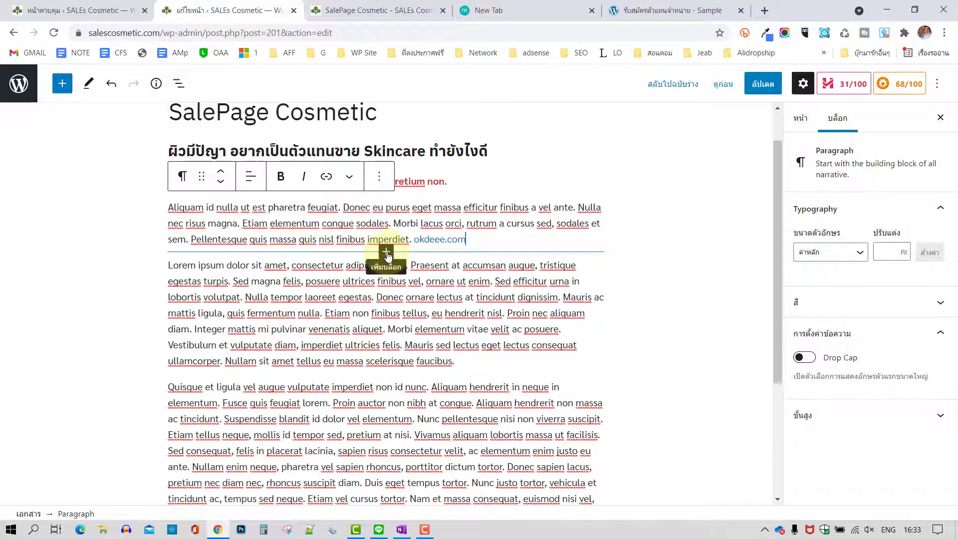
{"action": "left_click", "coordinate": [386, 252]}
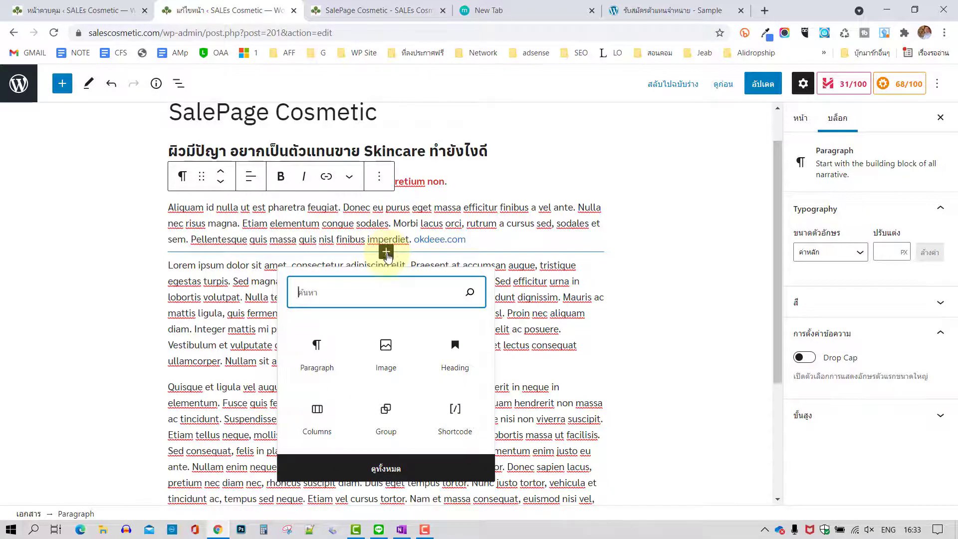
{"action": "left_click", "coordinate": [386, 349]}
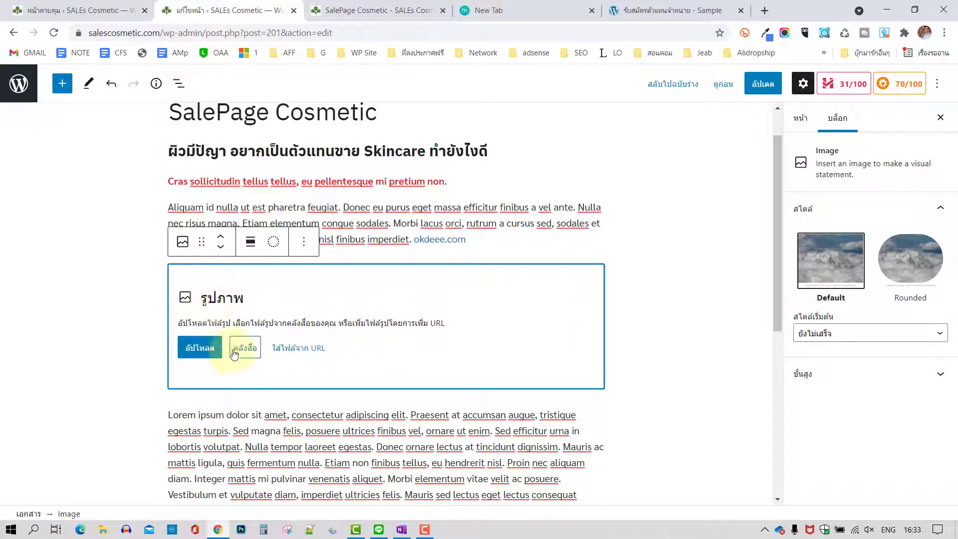
- Fill the image block with business-cover.jpg from the media library
{"action": "left_click", "coordinate": [233, 344]}
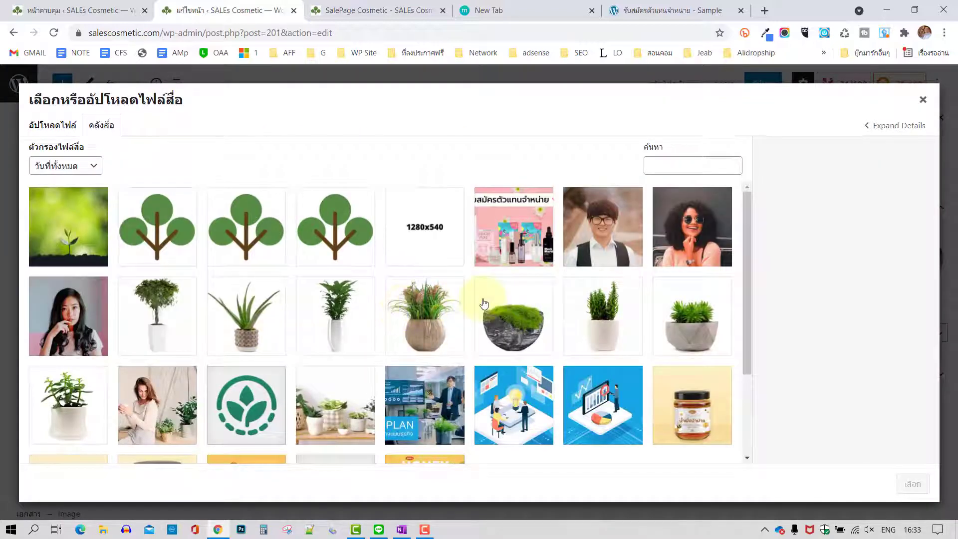
{"action": "scroll", "coordinate": [521, 289], "scroll_direction": "down", "scroll_amount": 2}
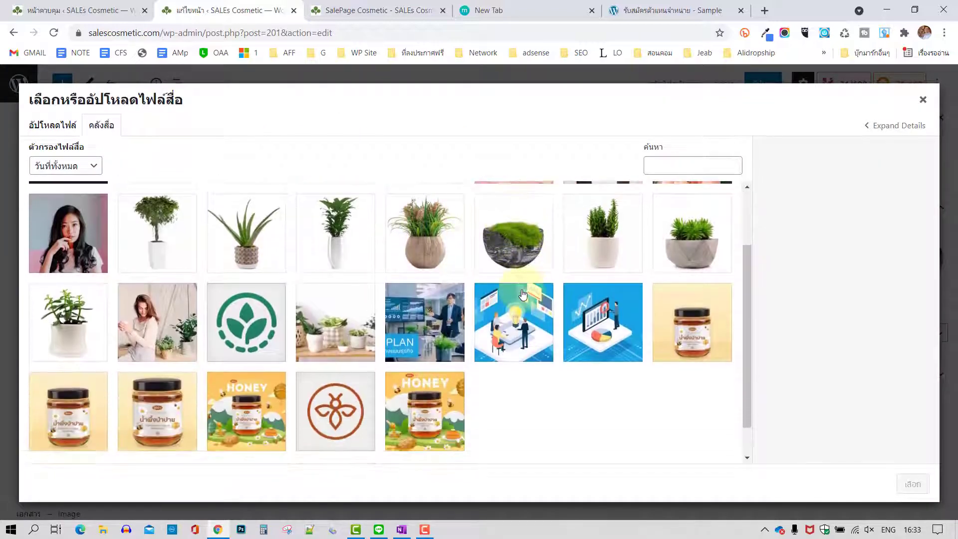
{"action": "scroll", "coordinate": [499, 299], "scroll_direction": "up", "scroll_amount": 1}
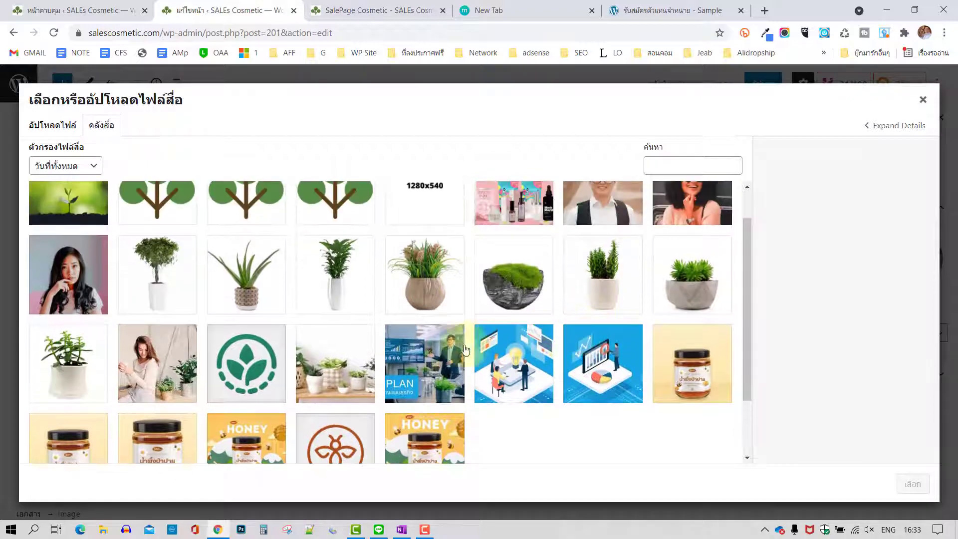
{"action": "left_click", "coordinate": [424, 362]}
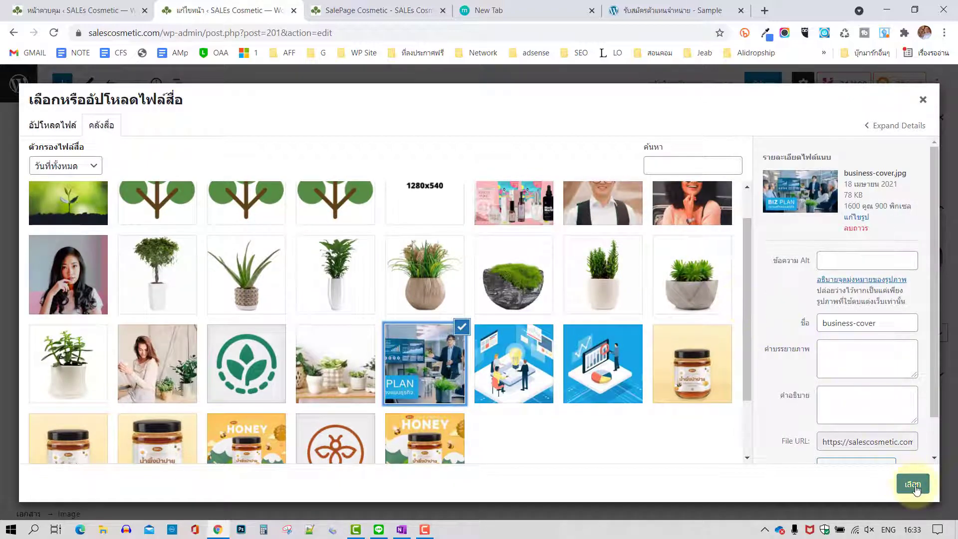
{"action": "left_click", "coordinate": [912, 484]}
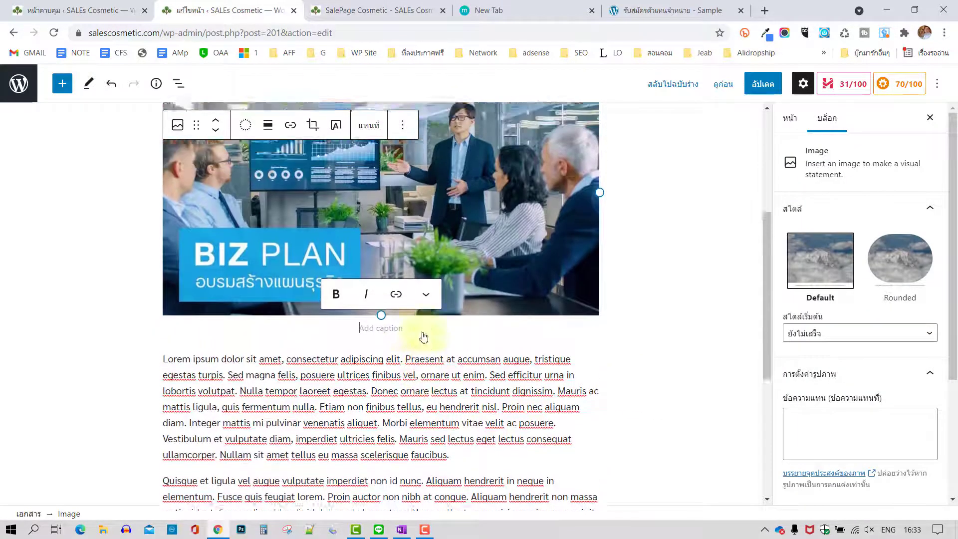
- Update the page with the new image block and reload the published SalePage Cosmetic page to view the image
{"action": "scroll", "coordinate": [423, 337], "scroll_direction": "up", "scroll_amount": 2}
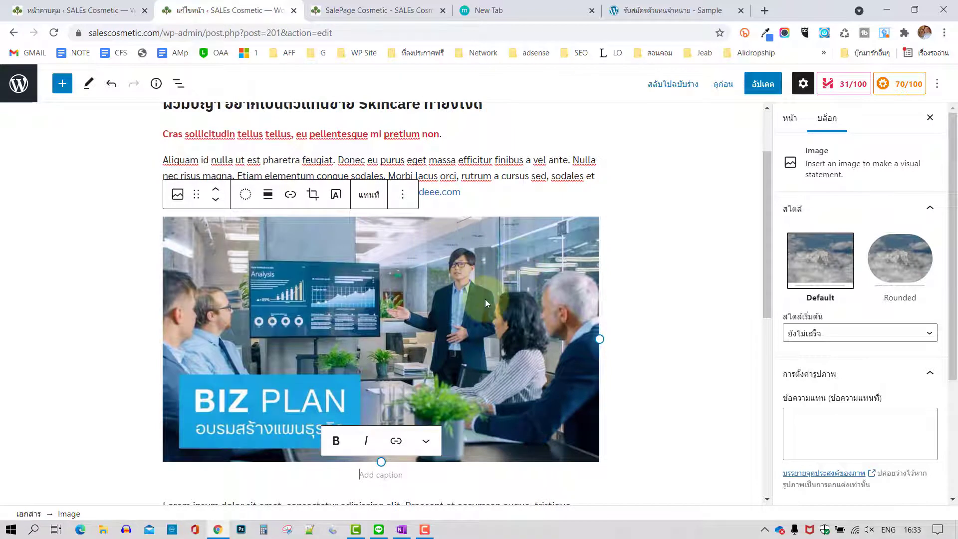
{"action": "left_click", "coordinate": [763, 85]}
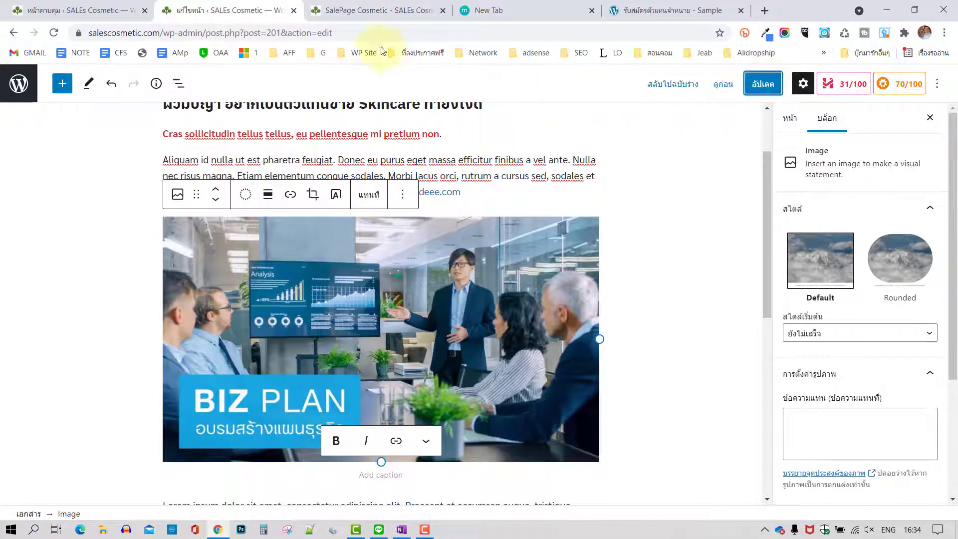
{"action": "left_click", "coordinate": [367, 10]}
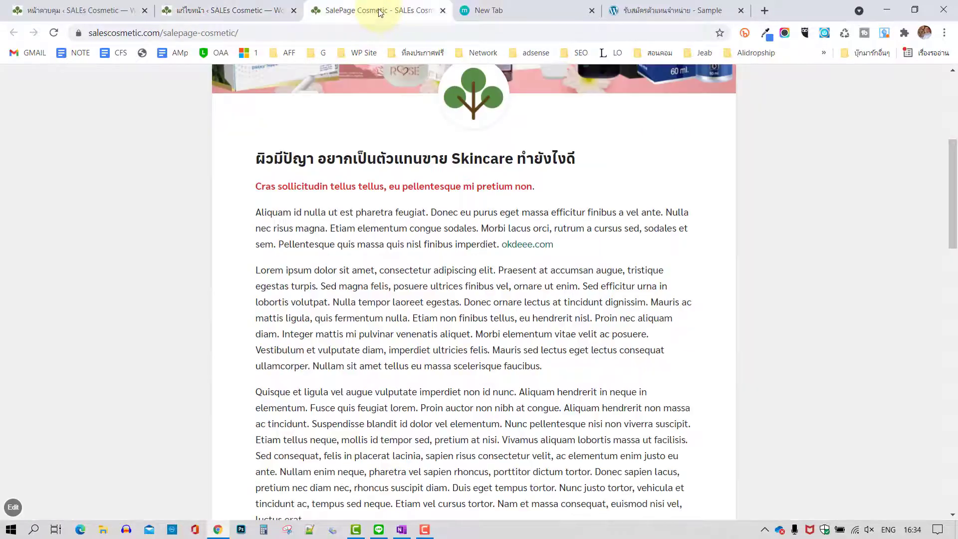
{"action": "left_click", "coordinate": [53, 33]}
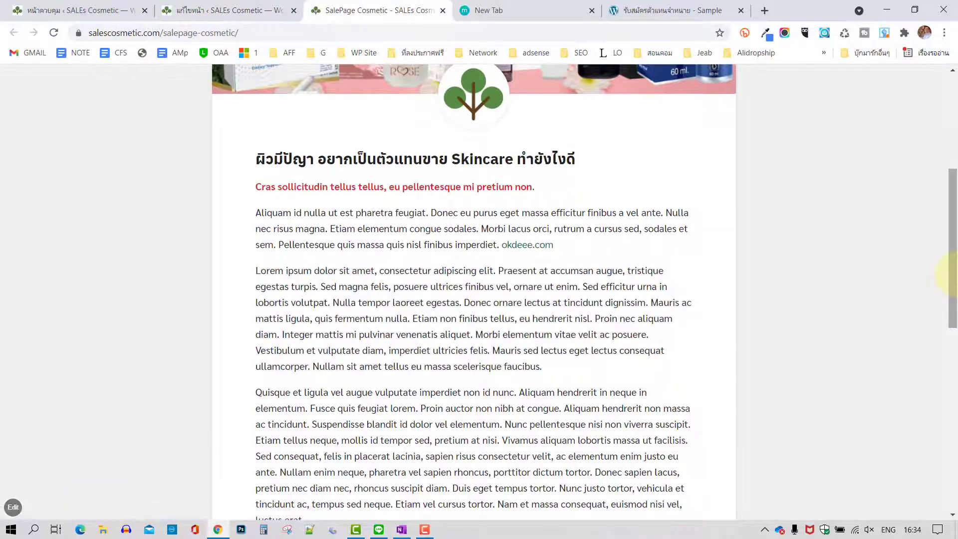
{"action": "left_click", "coordinate": [251, 11]}
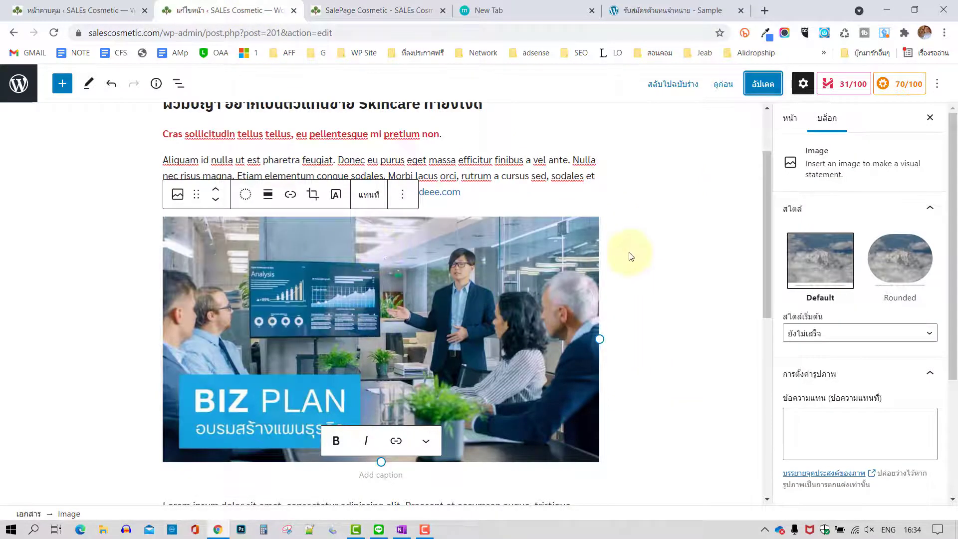
{"action": "left_click", "coordinate": [762, 83]}
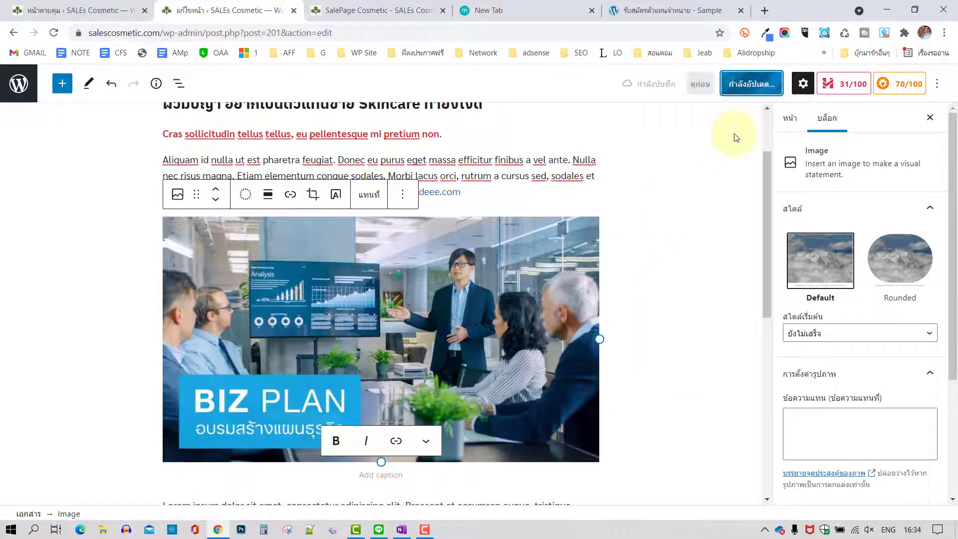
{"action": "left_click", "coordinate": [393, 12]}
{"action": "left_click", "coordinate": [53, 33]}
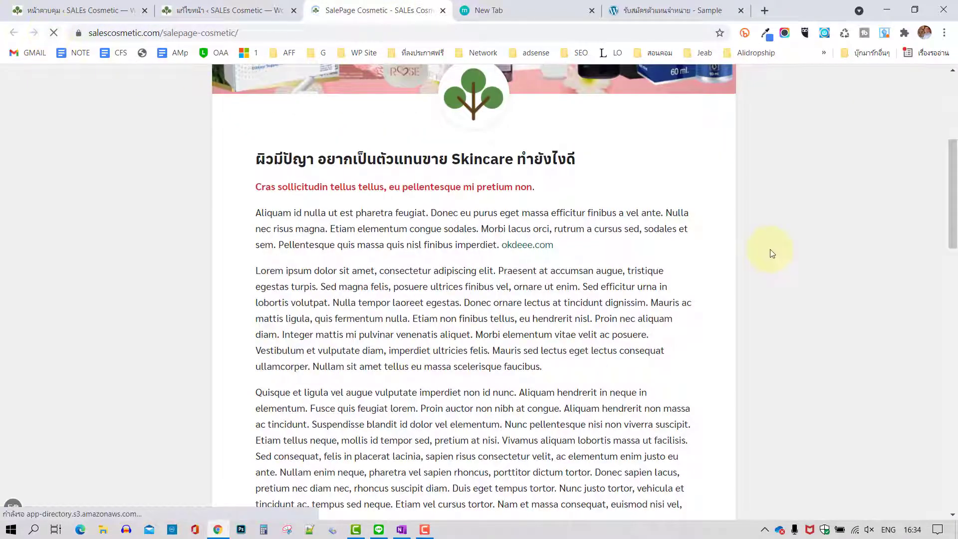
{"action": "scroll", "coordinate": [784, 242], "scroll_direction": "down", "scroll_amount": 2}
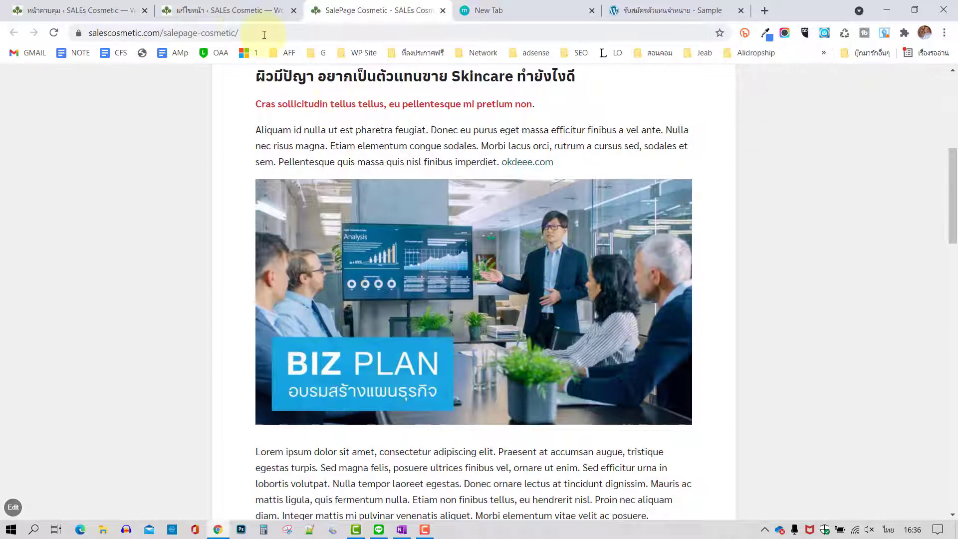
- Set the business cover image's alignment to wide (กว้าง), update the page, and reload the published version
{"action": "left_click", "coordinate": [229, 10]}
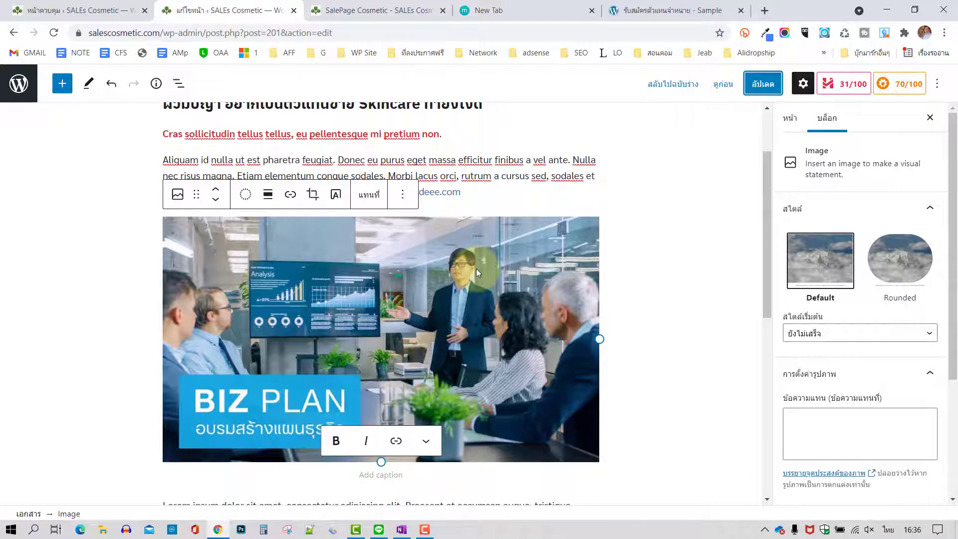
{"action": "left_click", "coordinate": [270, 200]}
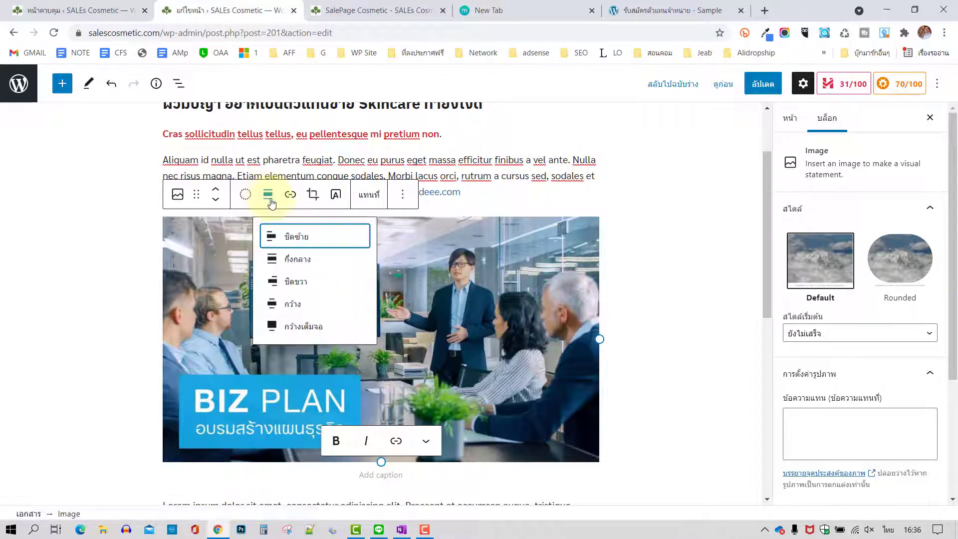
{"action": "left_click", "coordinate": [294, 304]}
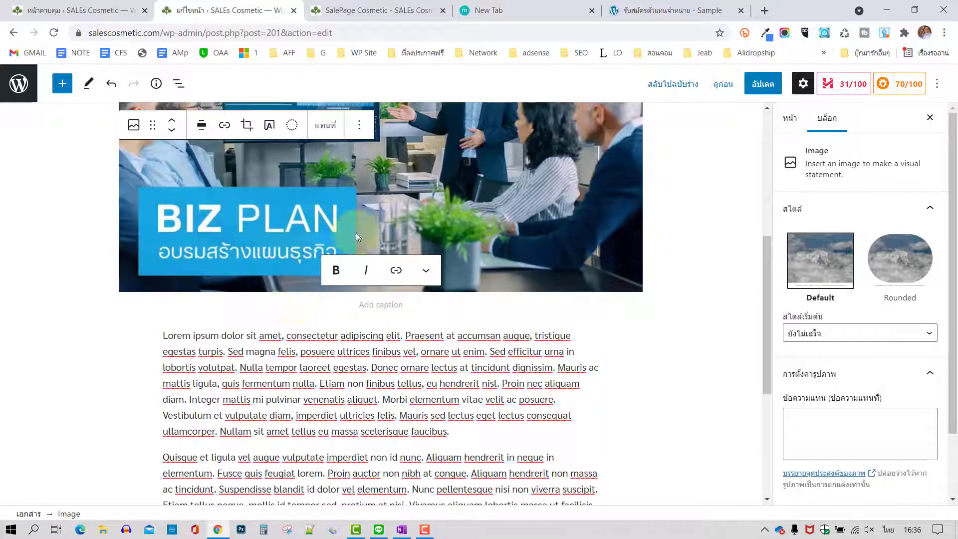
{"action": "left_click", "coordinate": [765, 85]}
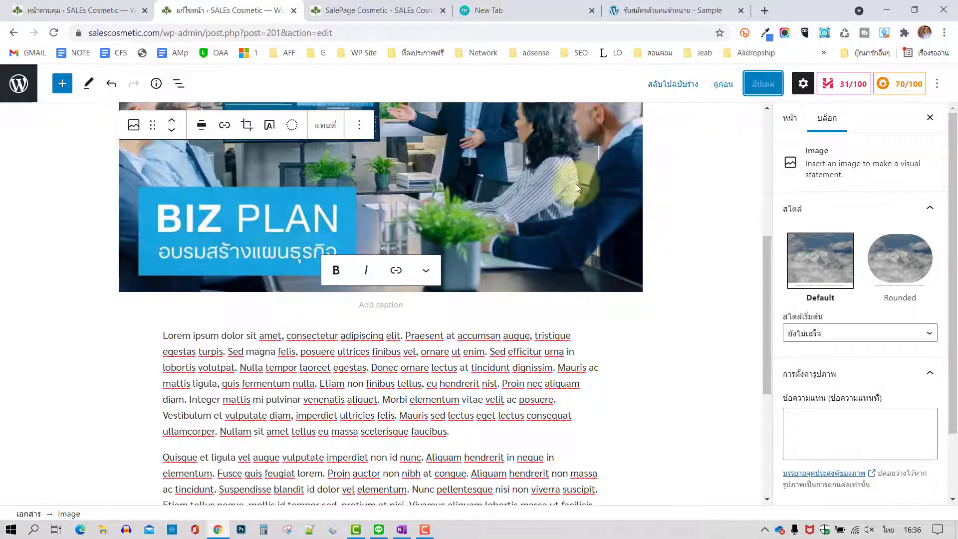
{"action": "left_click", "coordinate": [332, 8]}
{"action": "left_click", "coordinate": [53, 32]}
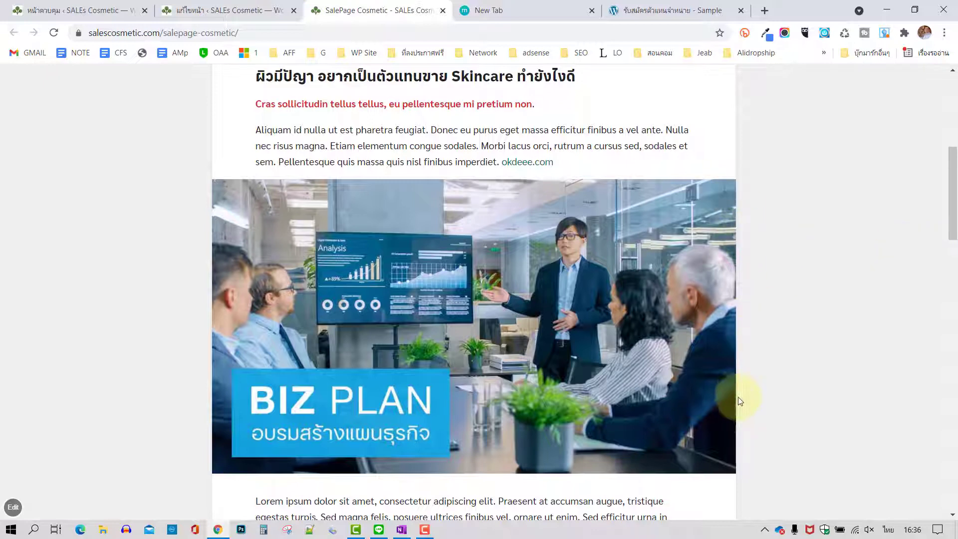
- Review how the wide-aligned image sits between the paragraphs on the published page
{"action": "scroll", "coordinate": [733, 237], "scroll_direction": "up", "scroll_amount": 2}
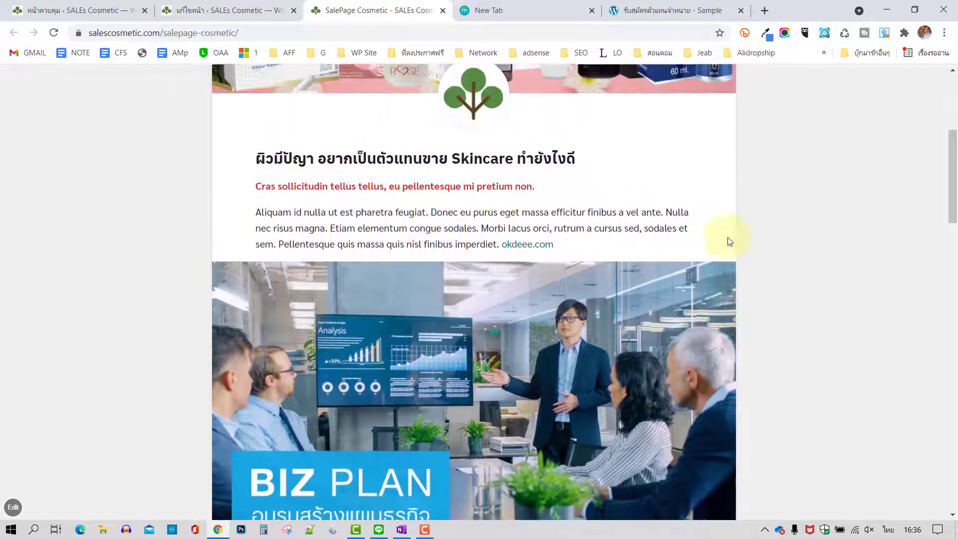
{"action": "scroll", "coordinate": [619, 255], "scroll_direction": "down", "scroll_amount": 1}
{"action": "scroll", "coordinate": [618, 255], "scroll_direction": "down", "scroll_amount": 5}
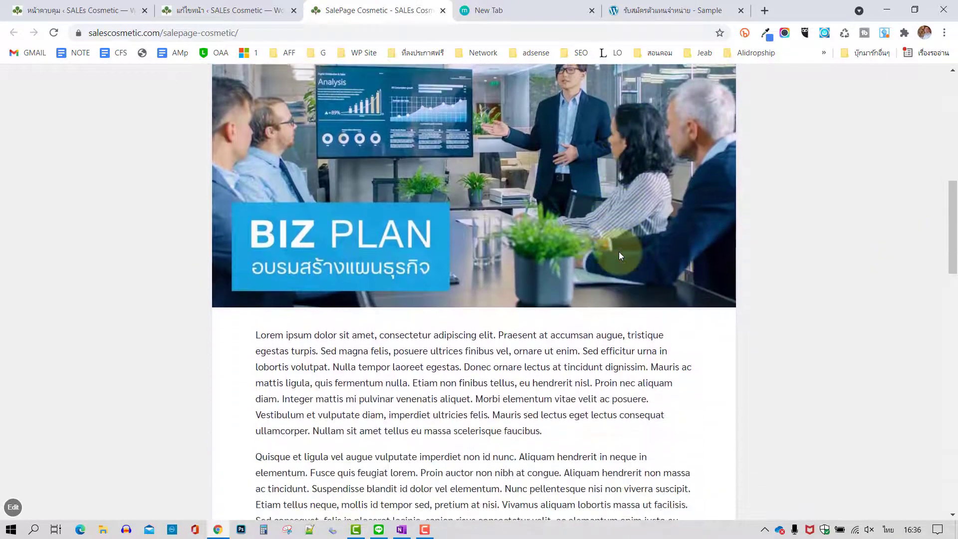
{"action": "scroll", "coordinate": [695, 261], "scroll_direction": "up", "scroll_amount": 6}
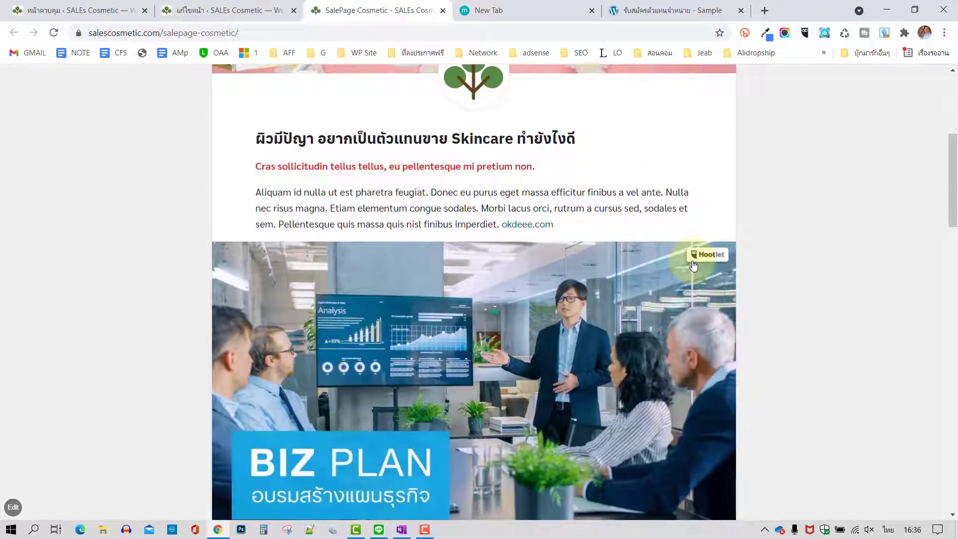
{"action": "scroll", "coordinate": [693, 266], "scroll_direction": "down", "scroll_amount": 1}
{"action": "scroll", "coordinate": [567, 275], "scroll_direction": "down", "scroll_amount": 2}
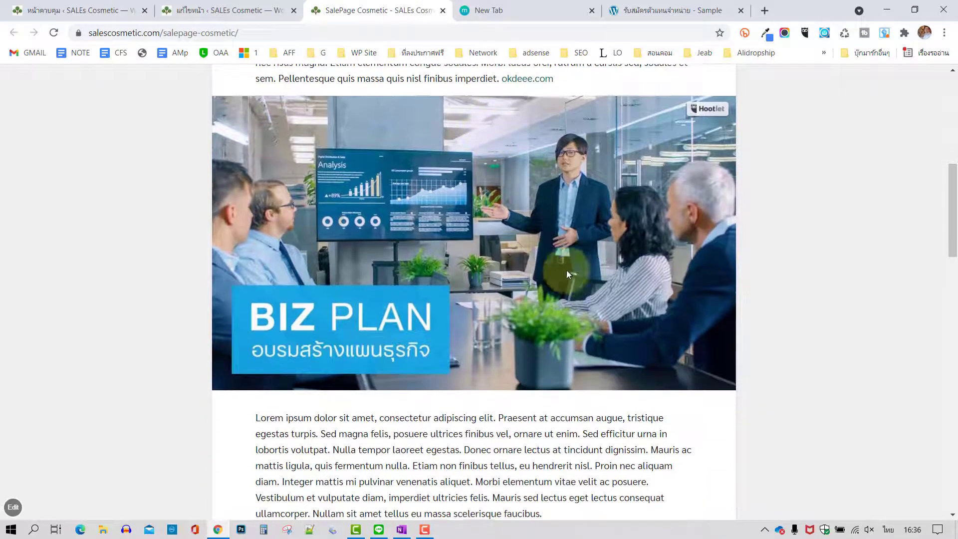
{"action": "scroll", "coordinate": [703, 230], "scroll_direction": "down", "scroll_amount": 1}
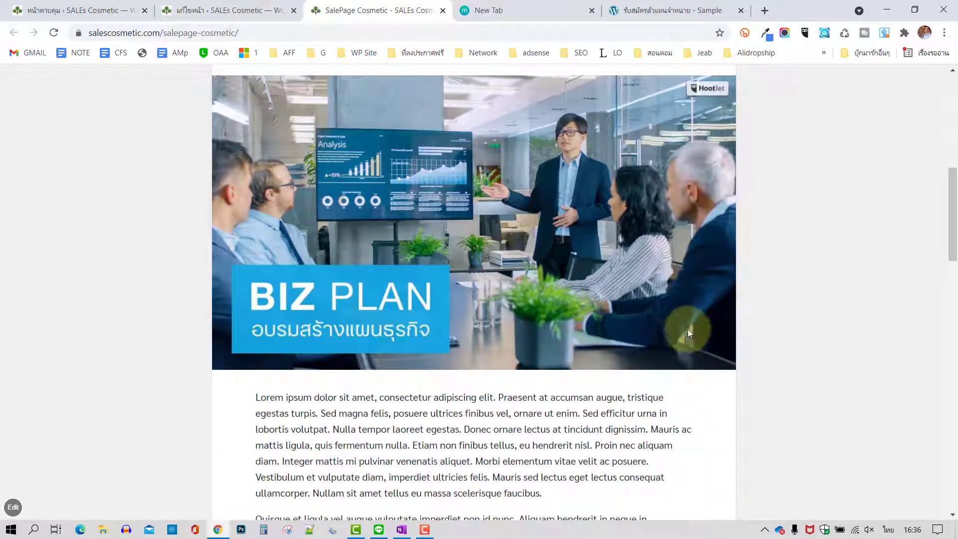
{"action": "left_click", "coordinate": [249, 13]}
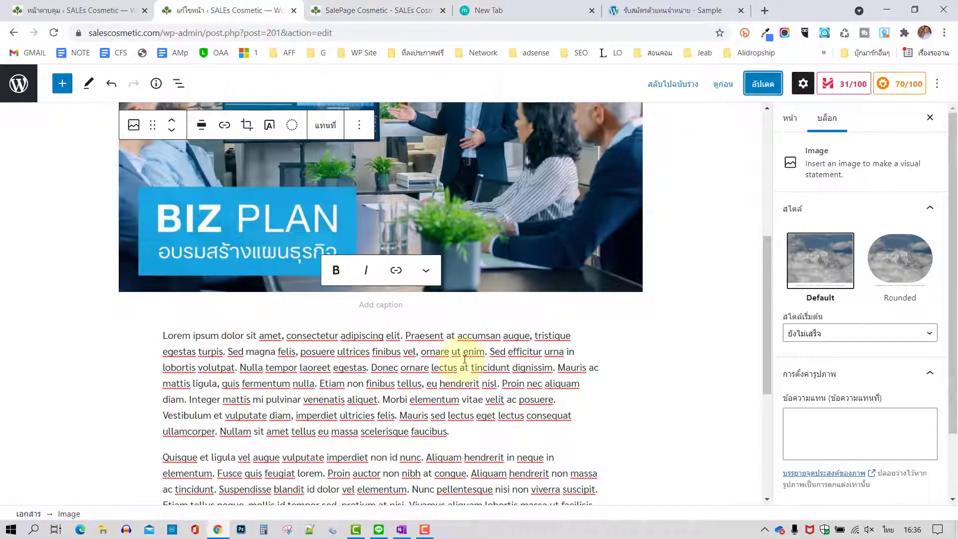
{"action": "scroll", "coordinate": [455, 363], "scroll_direction": "down", "scroll_amount": 1}
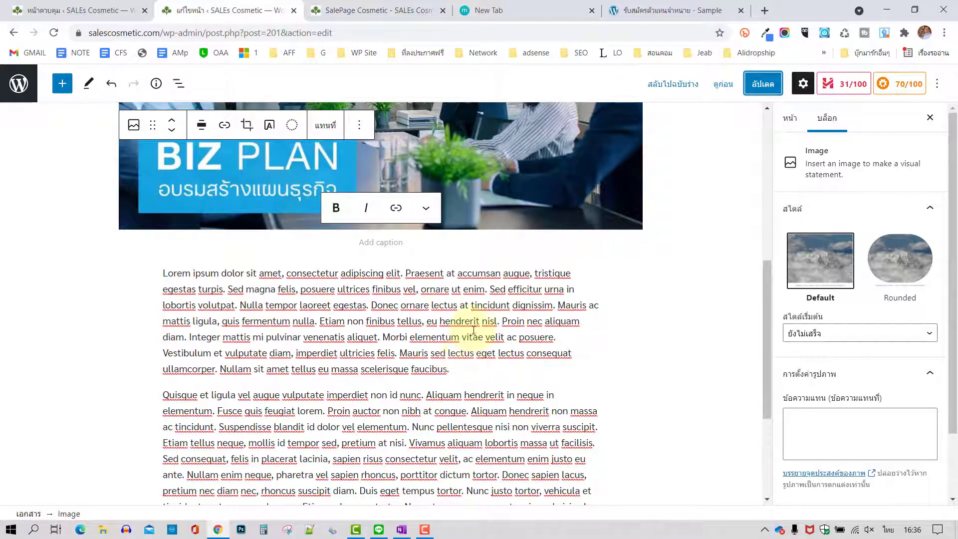
{"action": "scroll", "coordinate": [757, 246], "scroll_direction": "up", "scroll_amount": 2}
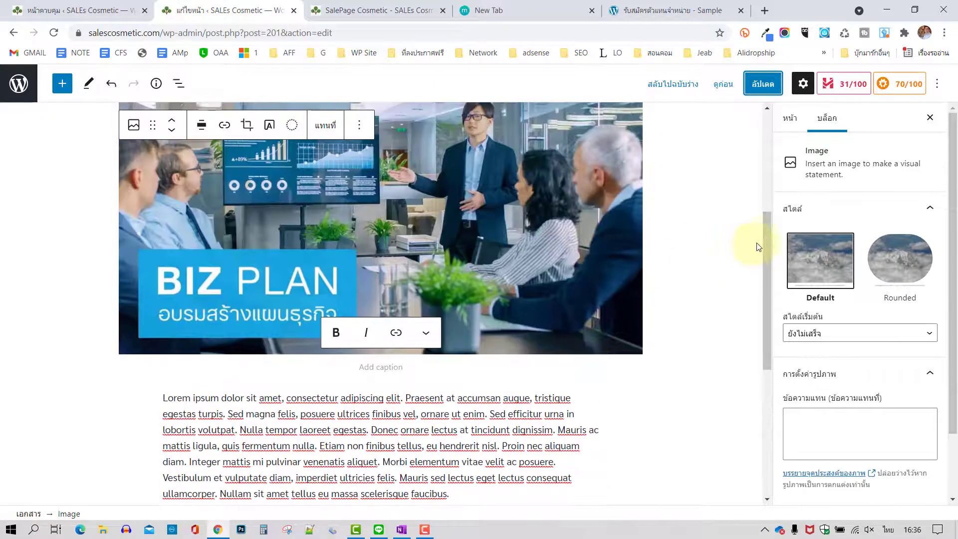
{"action": "mouse_move", "coordinate": [768, 214]}
{"action": "left_mouse_down"}
{"action": "mouse_move", "coordinate": [774, 128]}
{"action": "mouse_move", "coordinate": [774, 220]}
{"action": "left_mouse_up"}
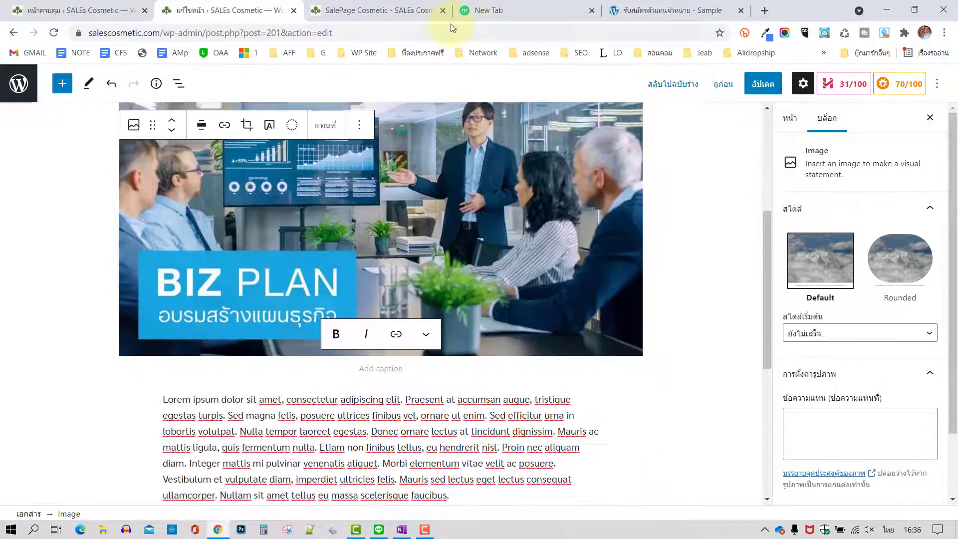
- Open the Canva website (canva.com) in a new browser tab
{"action": "left_click", "coordinate": [480, 14]}
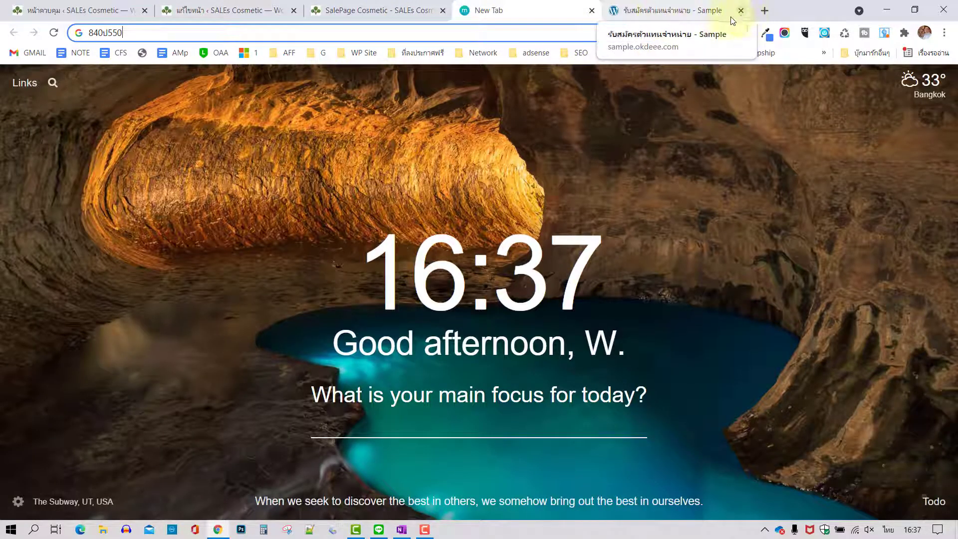
{"action": "left_click", "coordinate": [764, 10]}
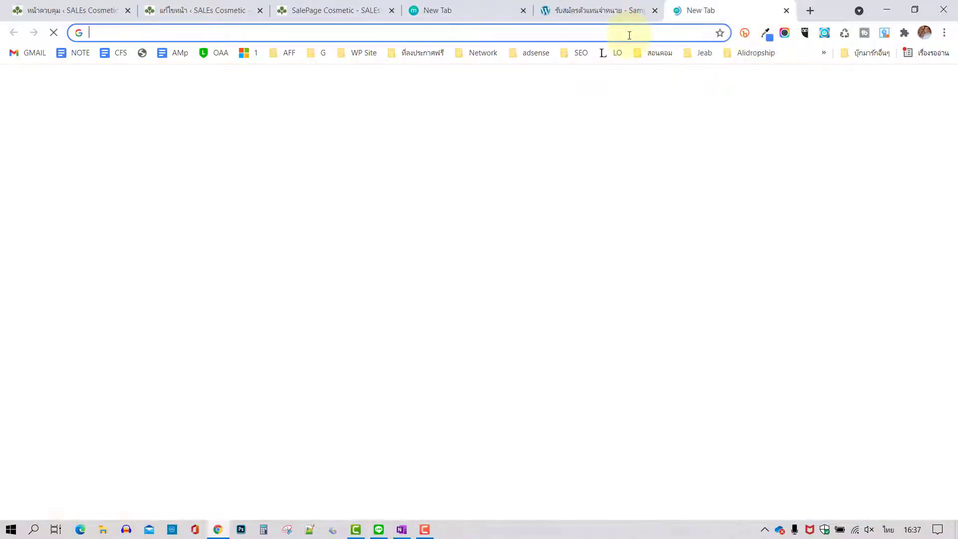
{"action": "left_click", "coordinate": [629, 33]}
{"action": "type", "text": "ฟ"}
{"action": "key", "text": "BackSpace"}
{"action": "key", "text": "grave"}
{"action": "type", "text": "ad"}
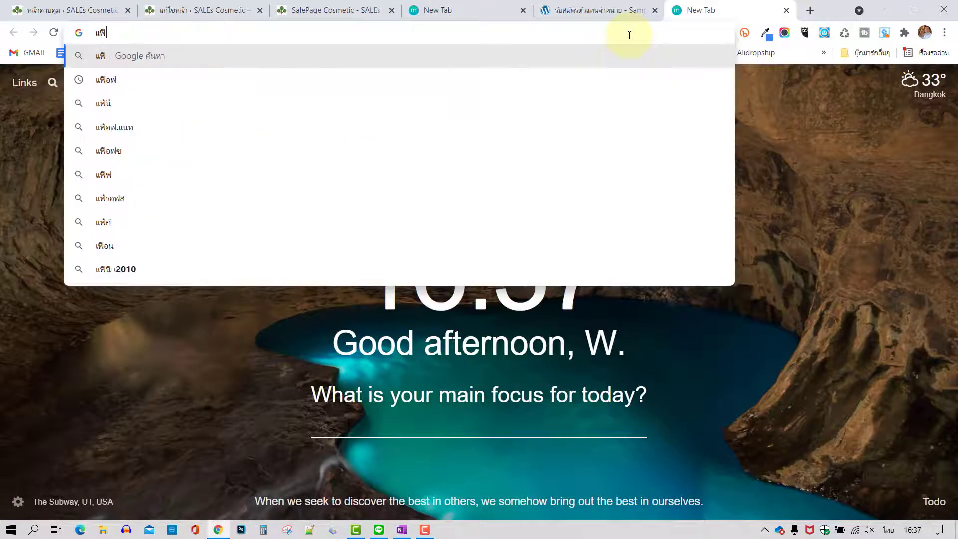
{"action": "key", "text": "BackSpace"}
{"action": "key", "text": "BackSpace"}
{"action": "type", "text": "canva"}
{"action": "key", "text": "Return"}
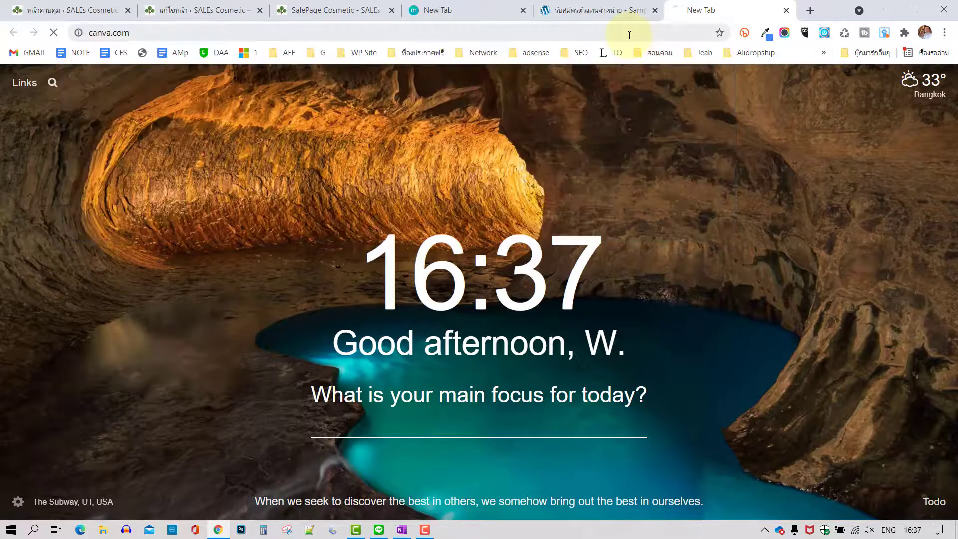
- Create a new custom-size Canva design measuring 840 x 550 px
{"action": "left_click", "coordinate": [460, 11]}
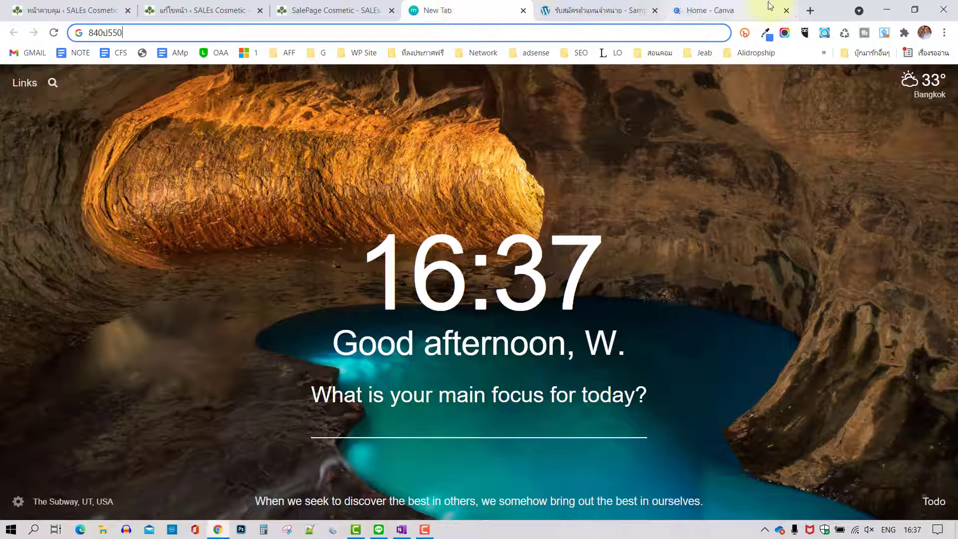
{"action": "left_click", "coordinate": [741, 13]}
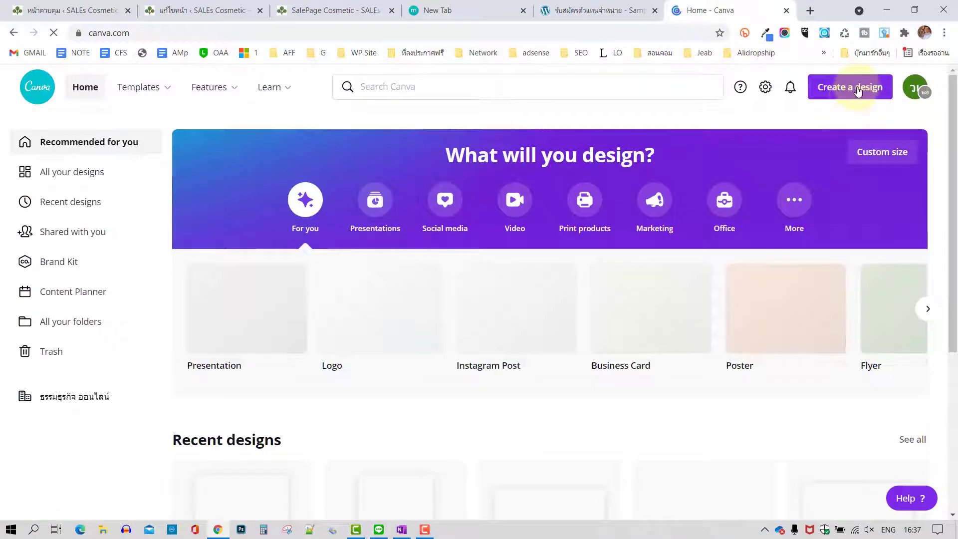
{"action": "left_click", "coordinate": [857, 88]}
{"action": "left_click", "coordinate": [691, 434]}
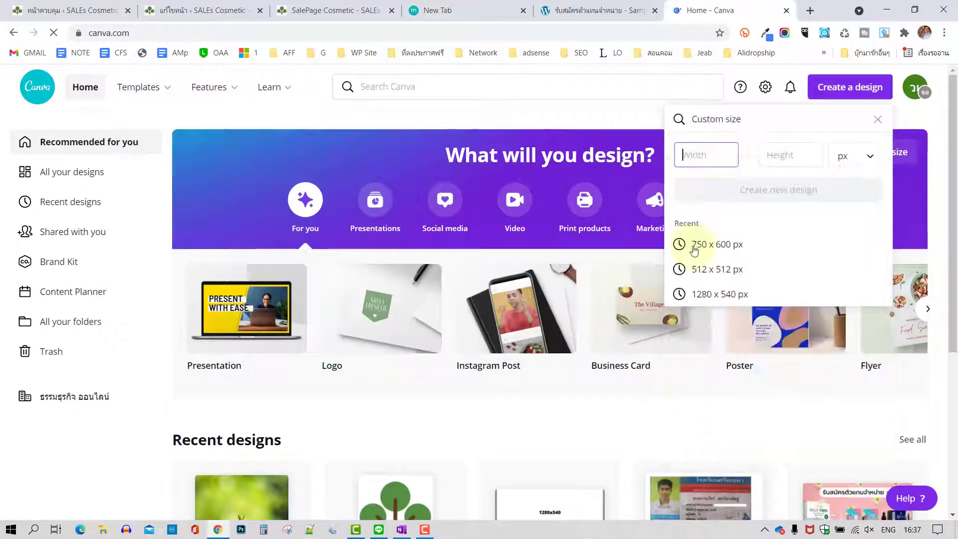
{"action": "type", "text": "840"}
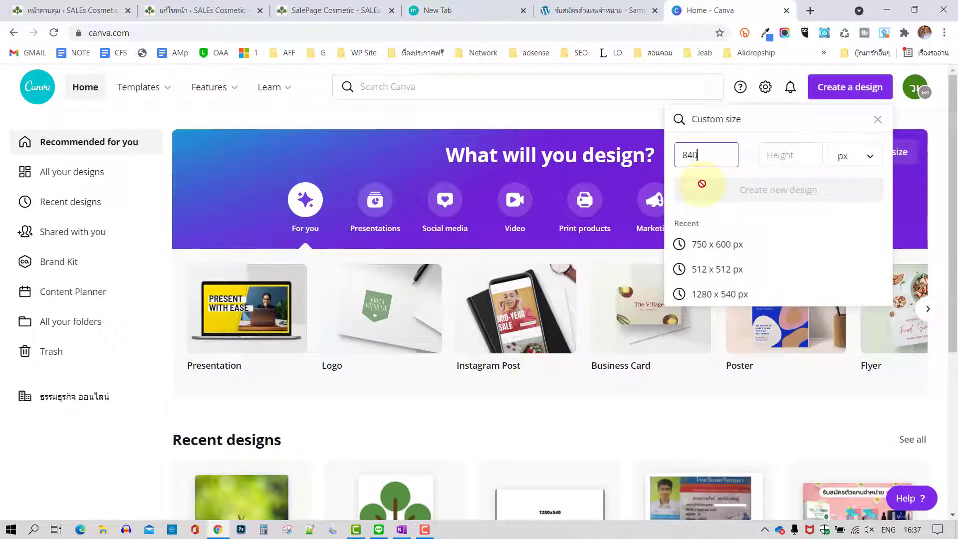
{"action": "key", "text": "Tab"}
{"action": "type", "text": "550"}
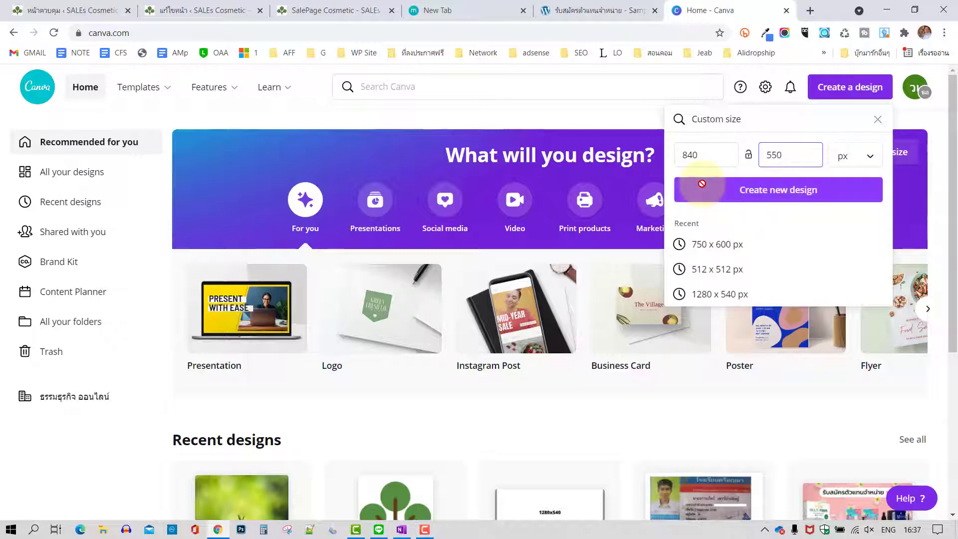
{"action": "left_click", "coordinate": [763, 195]}
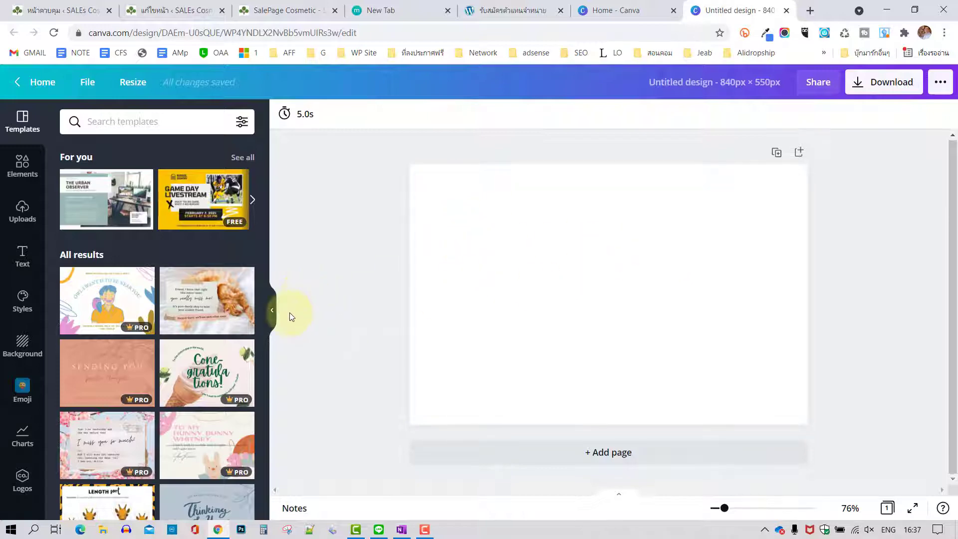
- Apply the blue "Thinking of You" template to the blank page and duplicate that page
{"action": "scroll", "coordinate": [225, 362], "scroll_direction": "down", "scroll_amount": 4}
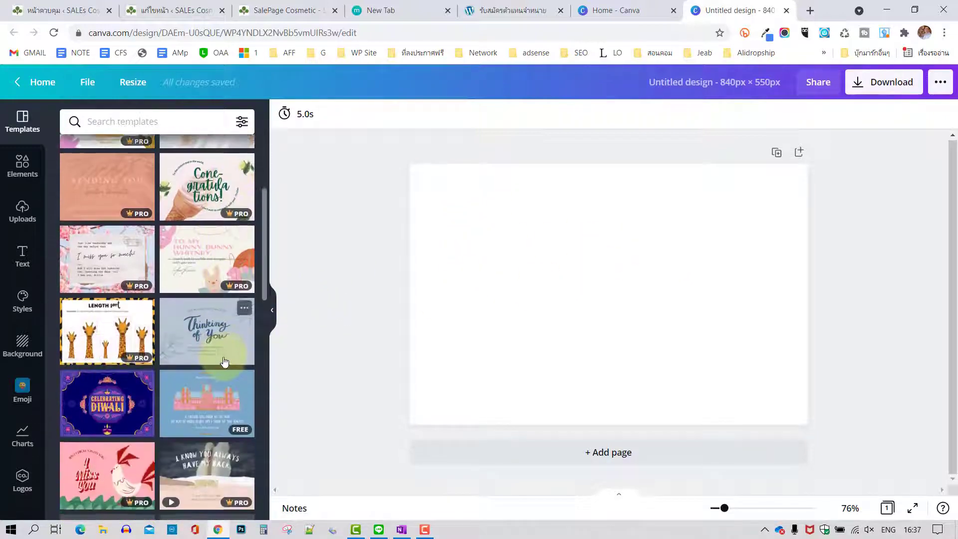
{"action": "left_click", "coordinate": [193, 325]}
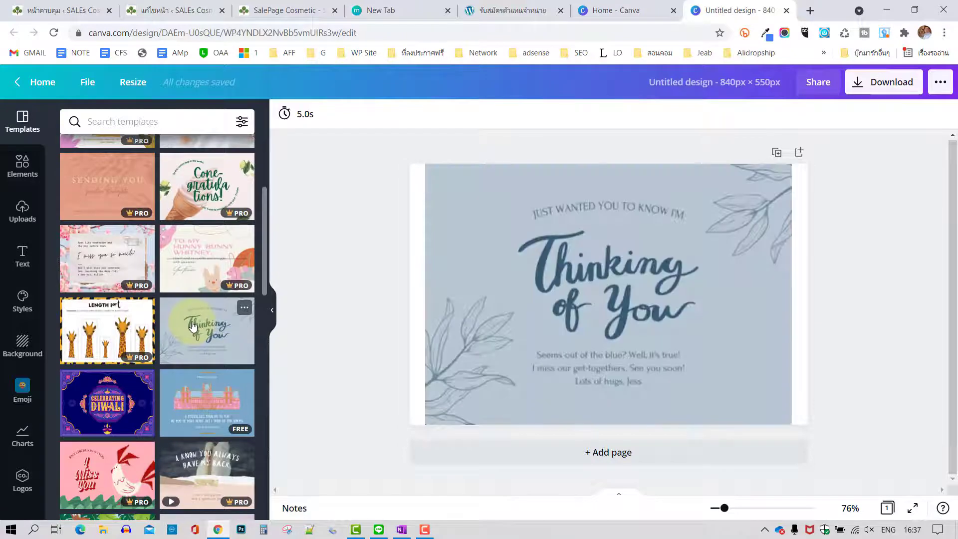
{"action": "left_click", "coordinate": [777, 153]}
{"action": "scroll", "coordinate": [149, 343], "scroll_direction": "down", "scroll_amount": 3}
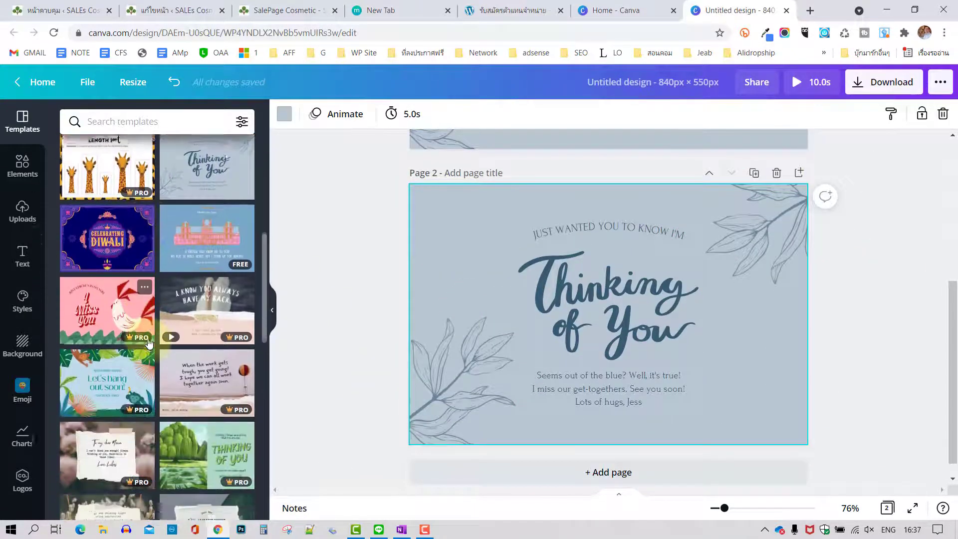
- Apply the pink "I Miss You" chicken template to the second page and duplicate that page
{"action": "scroll", "coordinate": [149, 343], "scroll_direction": "down", "scroll_amount": 1}
{"action": "left_click", "coordinate": [114, 304]}
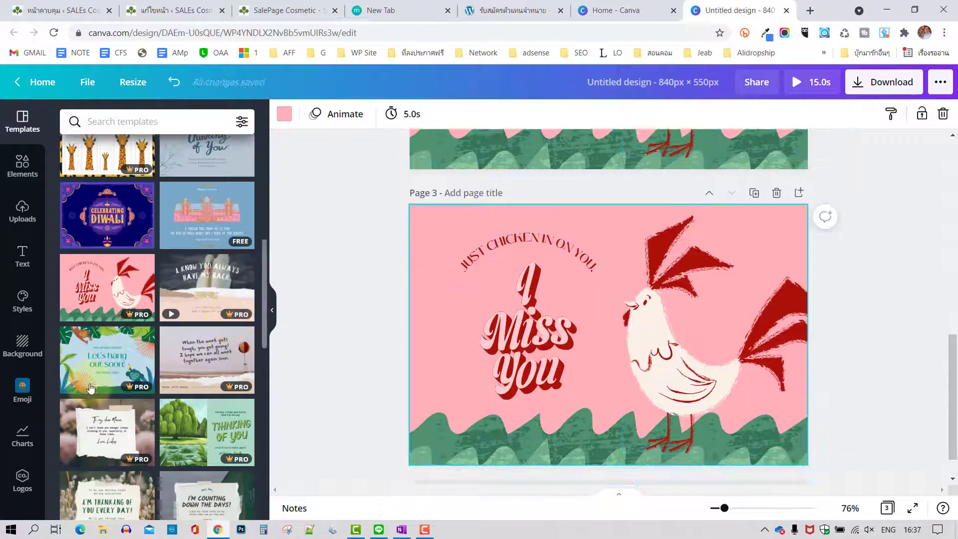
- Apply the white marble wedding template with green leaf sprigs to the third page and duplicate that page
{"action": "scroll", "coordinate": [186, 349], "scroll_direction": "down", "scroll_amount": 2}
{"action": "scroll", "coordinate": [185, 349], "scroll_direction": "down", "scroll_amount": 3}
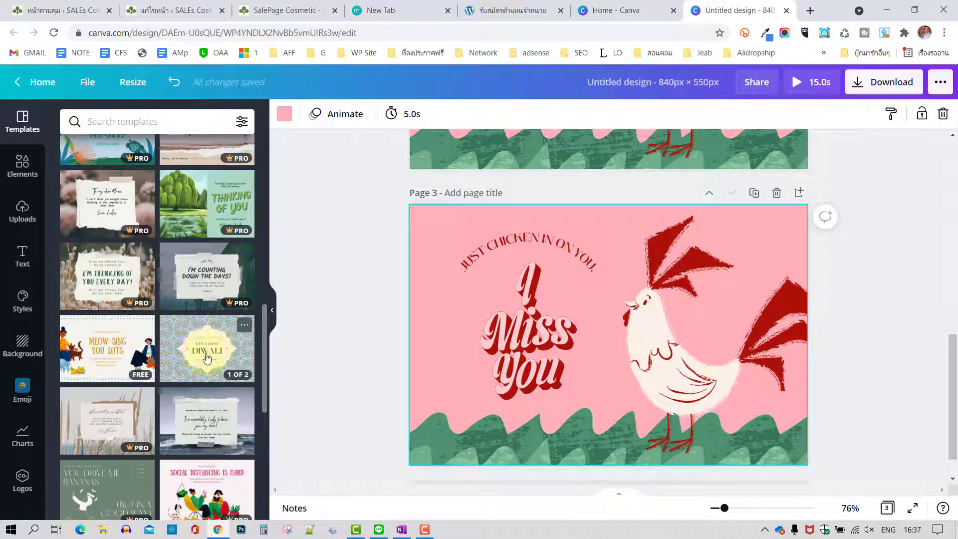
{"action": "scroll", "coordinate": [165, 374], "scroll_direction": "down", "scroll_amount": 3}
{"action": "scroll", "coordinate": [169, 344], "scroll_direction": "down", "scroll_amount": 4}
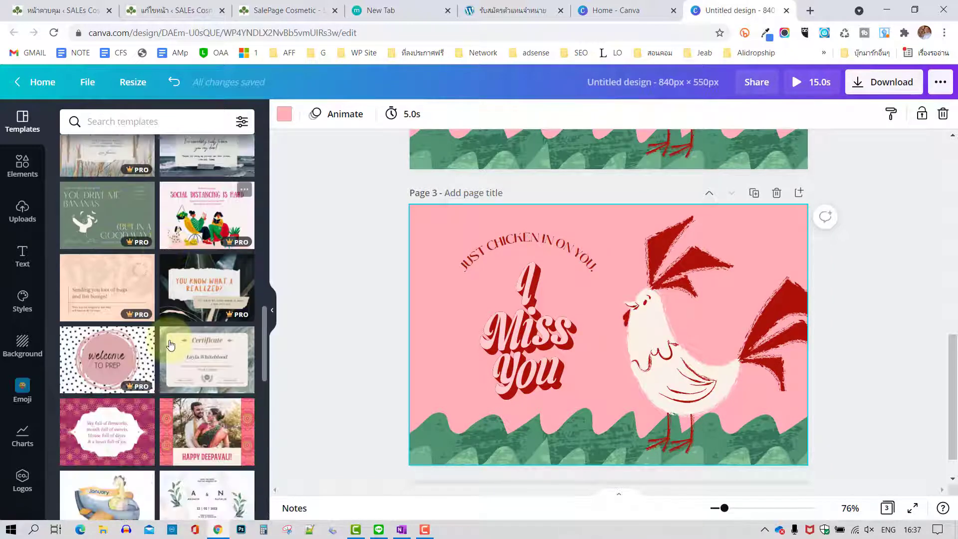
{"action": "scroll", "coordinate": [170, 344], "scroll_direction": "down", "scroll_amount": 4}
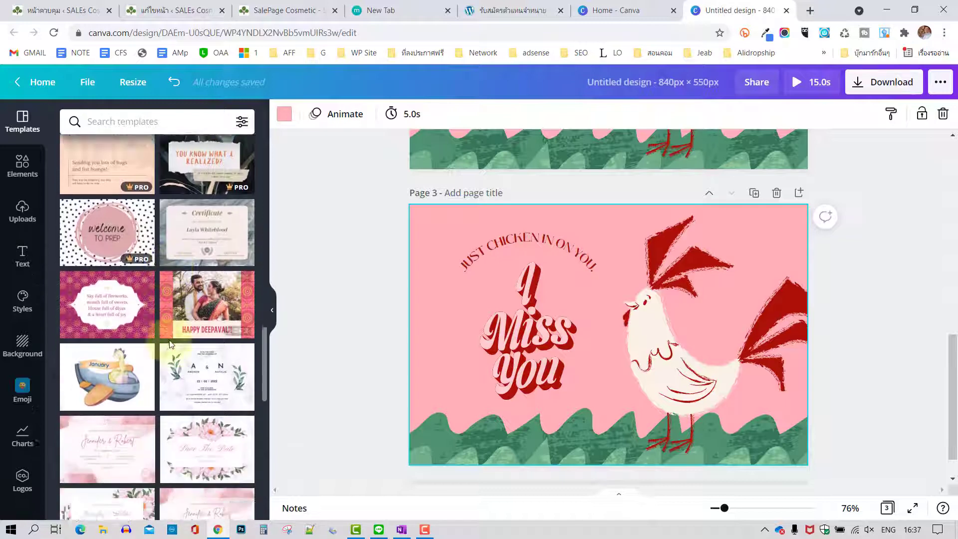
{"action": "left_click", "coordinate": [206, 284]}
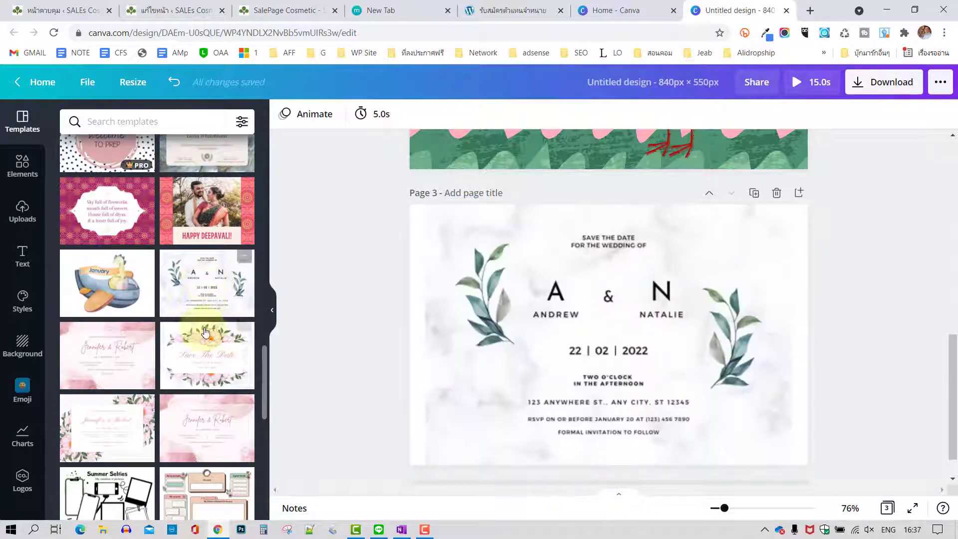
{"action": "left_click", "coordinate": [606, 262]}
{"action": "left_click", "coordinate": [755, 194]}
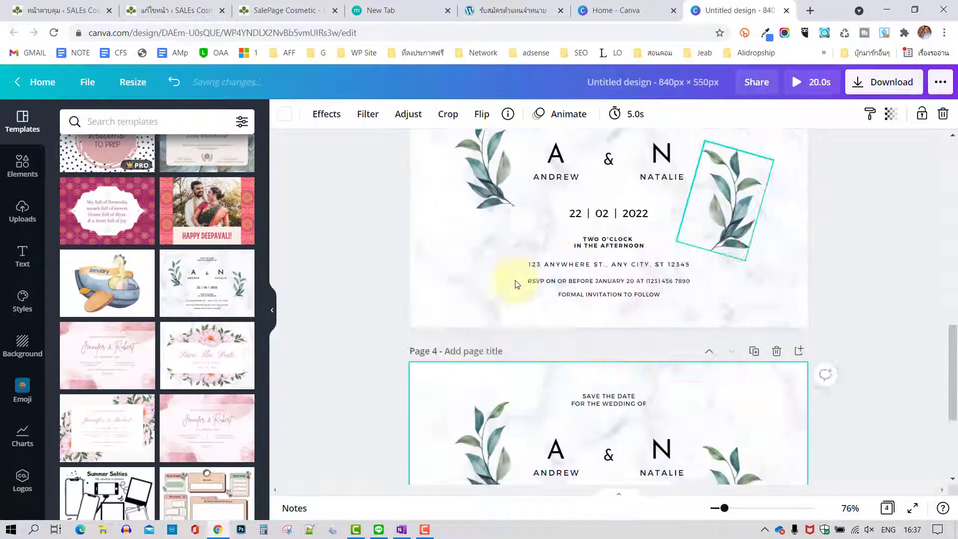
- Apply the pink floral "Save The Date" template to the fourth page, duplicate it, and give the duplicate the flower-cornered wedding template
{"action": "left_click", "coordinate": [211, 360]}
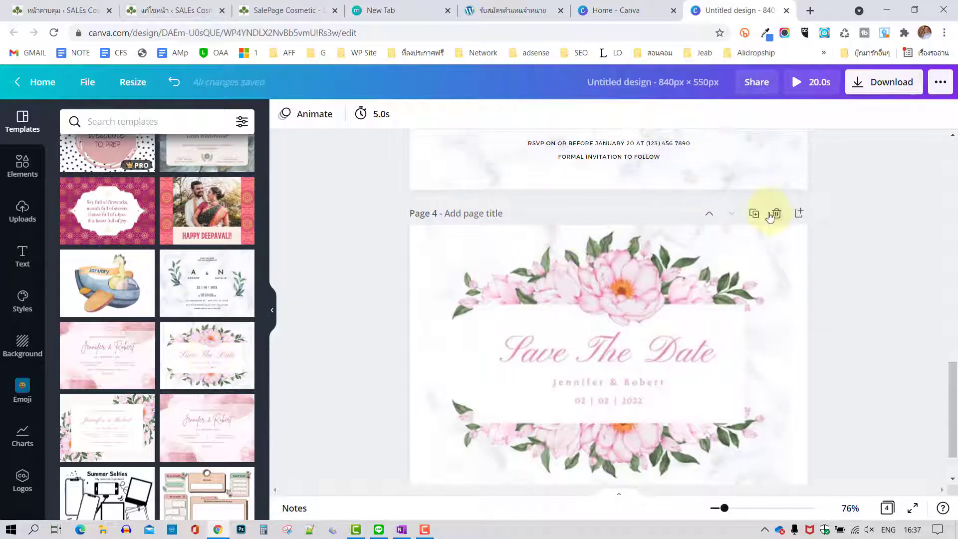
{"action": "left_click", "coordinate": [754, 214]}
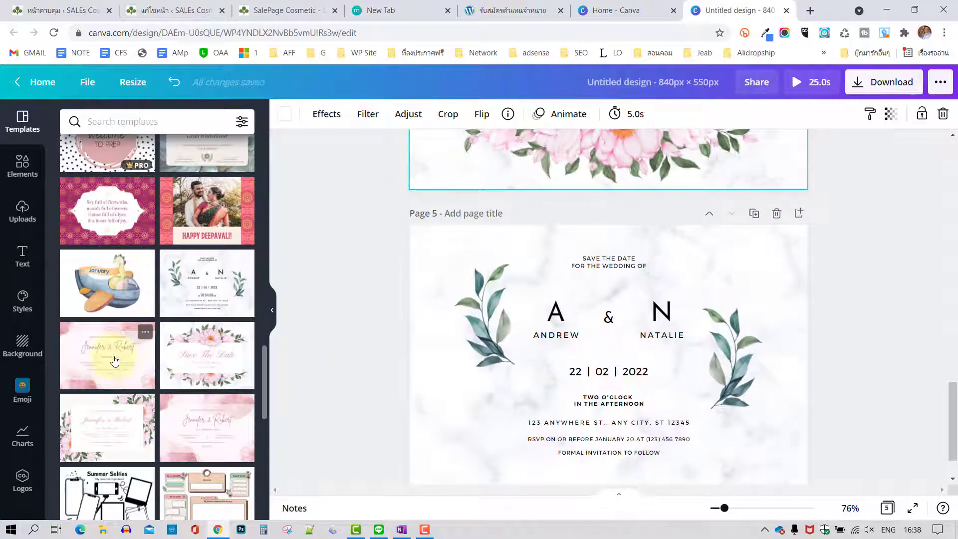
{"action": "left_click", "coordinate": [105, 439]}
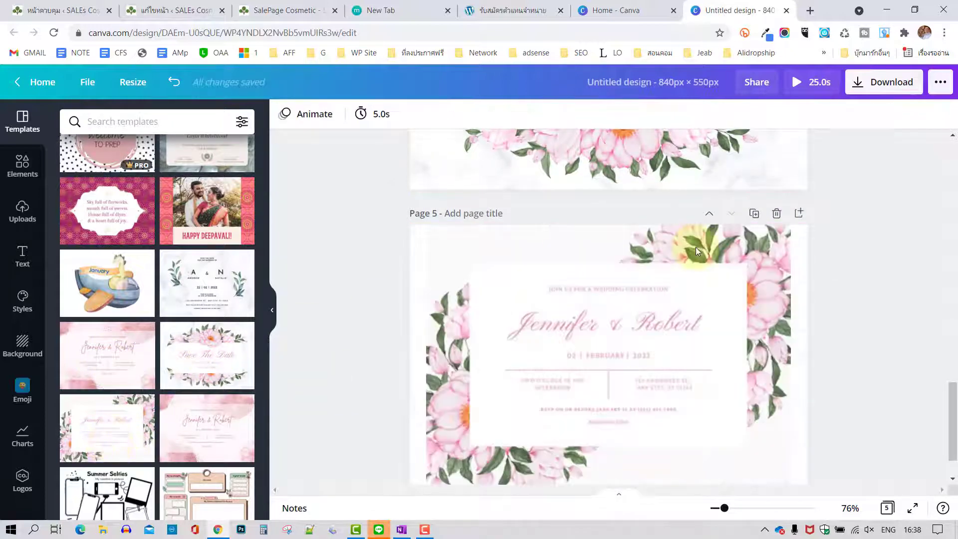
- Delete the blue "Thinking of You" page and the pink "I Miss You" page from the start of the design
{"action": "scroll", "coordinate": [896, 344], "scroll_direction": "up", "scroll_amount": 1}
{"action": "scroll", "coordinate": [895, 344], "scroll_direction": "up", "scroll_amount": 5}
{"action": "left_click", "coordinate": [737, 331]}
{"action": "left_click_drag", "start_coordinate": [935, 385], "coordinate": [950, 134]}
{"action": "left_click", "coordinate": [777, 140]}
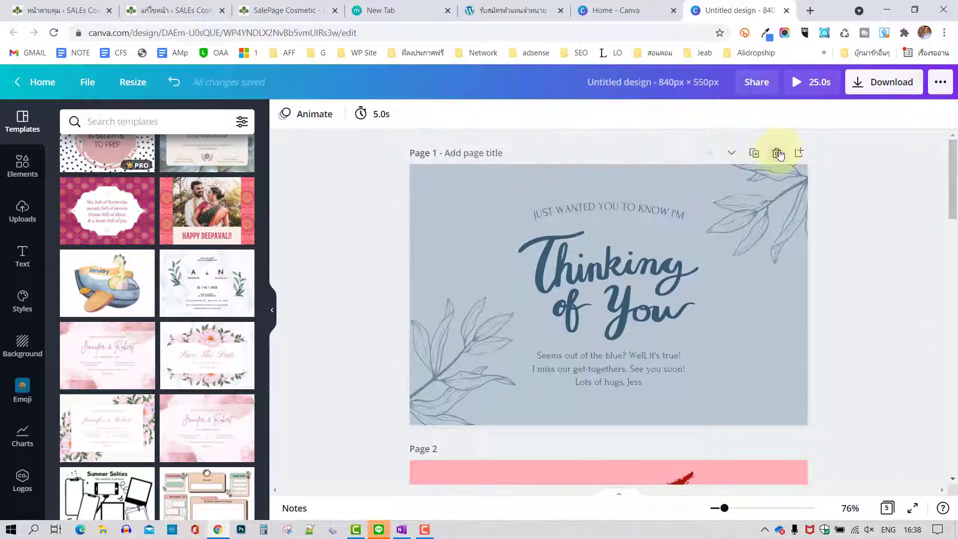
{"action": "left_click", "coordinate": [777, 153]}
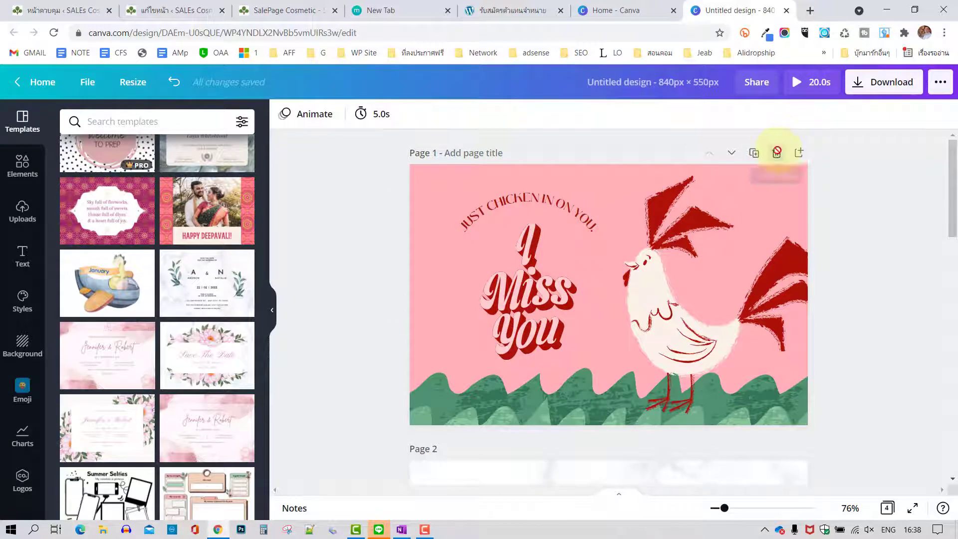
{"action": "left_click", "coordinate": [777, 153]}
- Check the remaining wedding pages and download all of them as PNG images
{"action": "scroll", "coordinate": [858, 217], "scroll_direction": "down", "scroll_amount": 3}
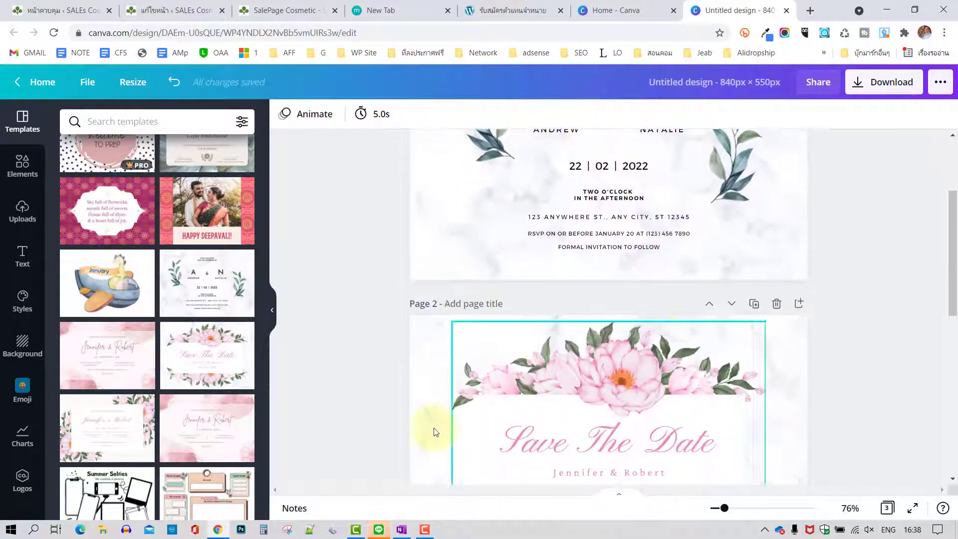
{"action": "scroll", "coordinate": [798, 309], "scroll_direction": "down", "scroll_amount": 1}
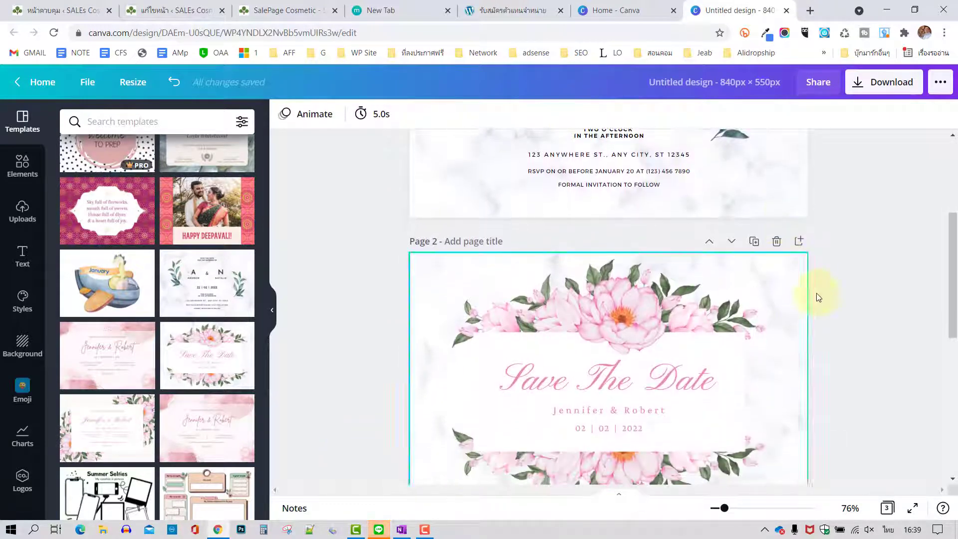
{"action": "scroll", "coordinate": [891, 331], "scroll_direction": "up", "scroll_amount": 4}
{"action": "scroll", "coordinate": [892, 334], "scroll_direction": "up", "scroll_amount": 1}
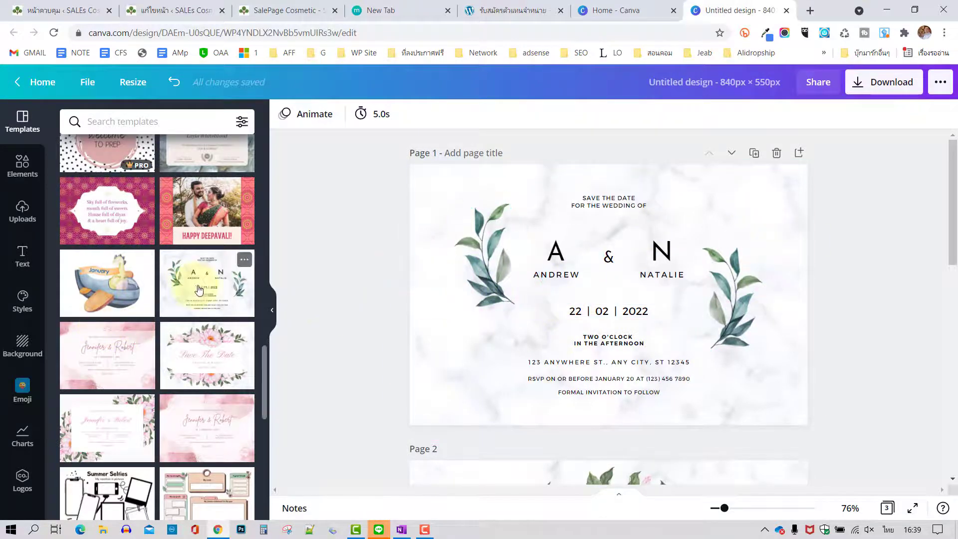
{"action": "left_click", "coordinate": [895, 85]}
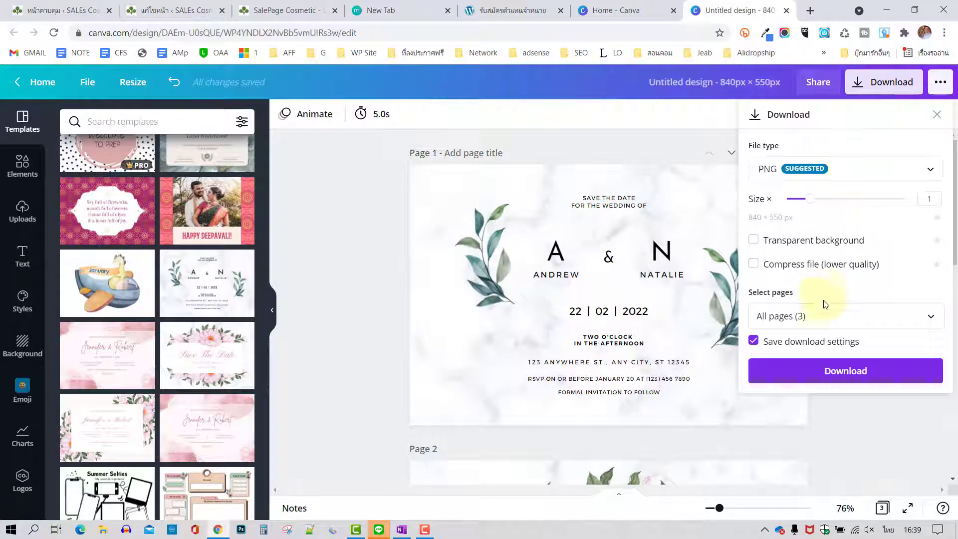
{"action": "left_click", "coordinate": [845, 370]}
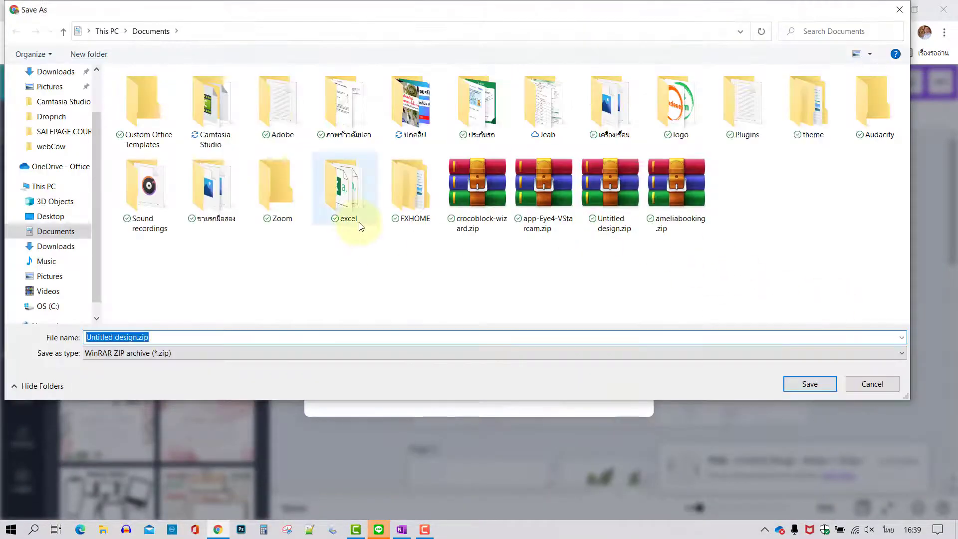
- Save the downloaded archive to the Desktop under the name slideshow and dismiss the download confirmation
{"action": "left_click", "coordinate": [50, 214]}
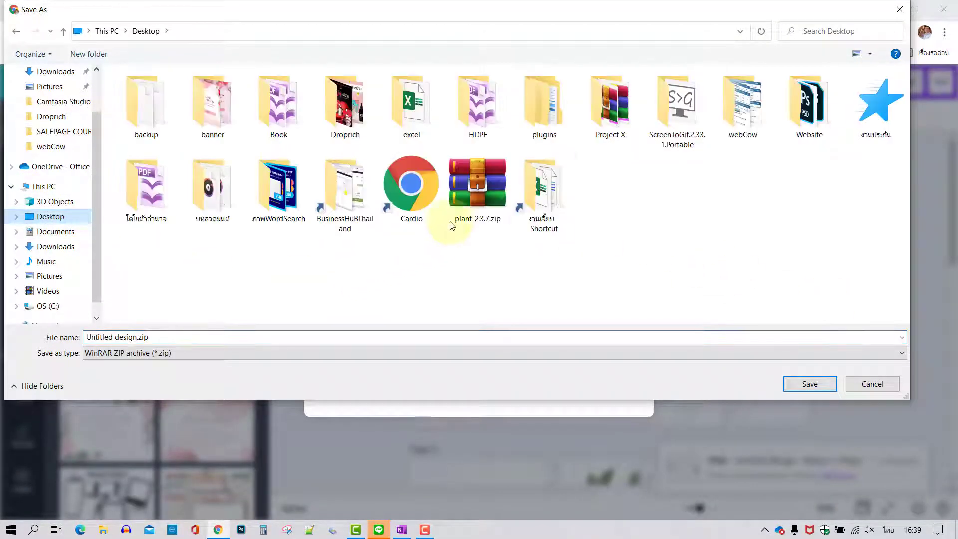
{"action": "left_click", "coordinate": [166, 339]}
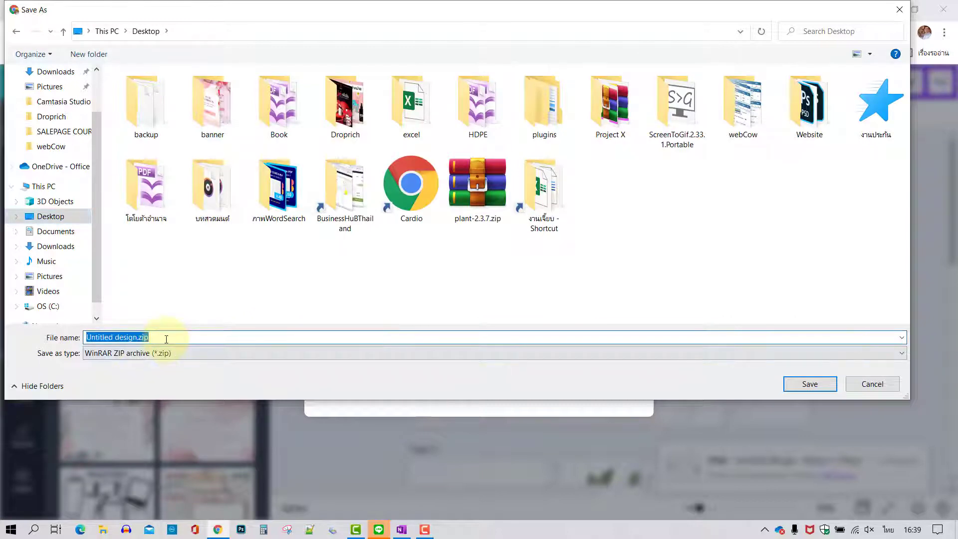
{"action": "type", "text": "หส"}
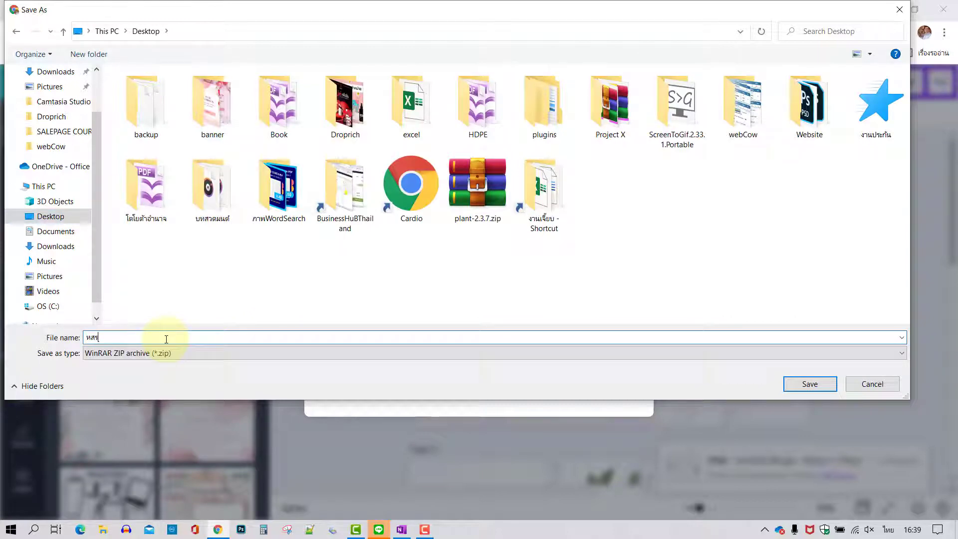
{"action": "key", "text": "BackSpace"}
{"action": "key", "text": "BackSpace"}
{"action": "type", "text": "slideshow"}
{"action": "key", "text": "Return"}
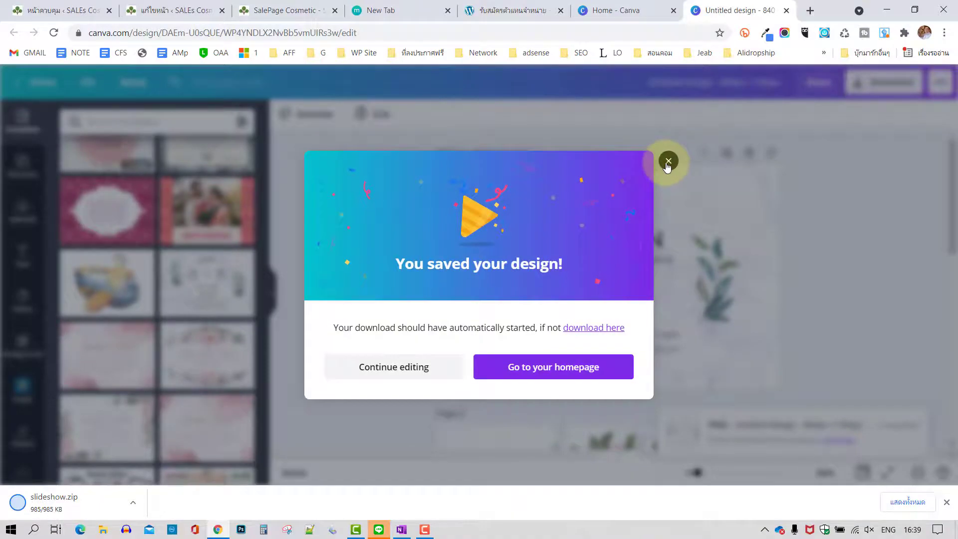
{"action": "left_click", "coordinate": [668, 162]}
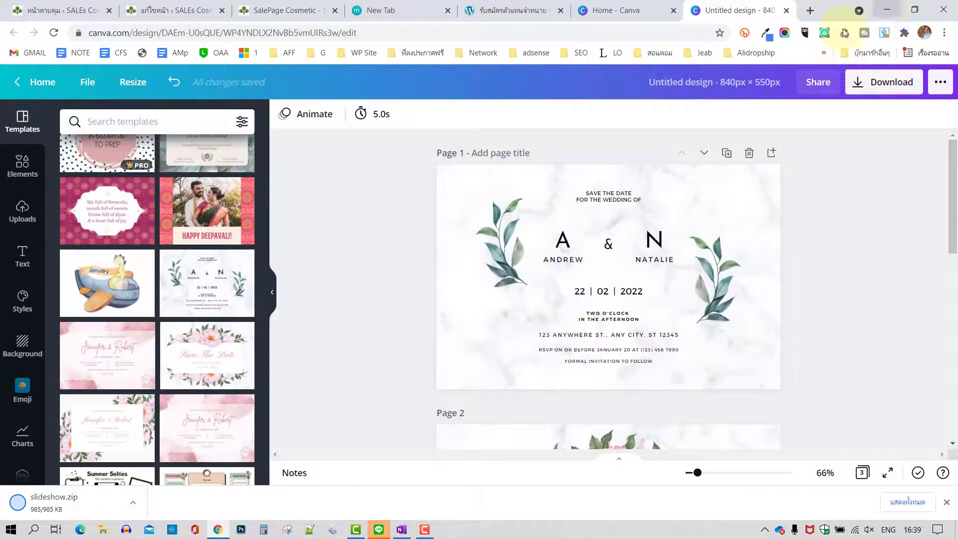
- Open slideshow.zip in WinRAR, extract 1.png, 2.png and 3.png to the desktop, and close the archive
{"action": "left_click", "coordinate": [885, 10]}
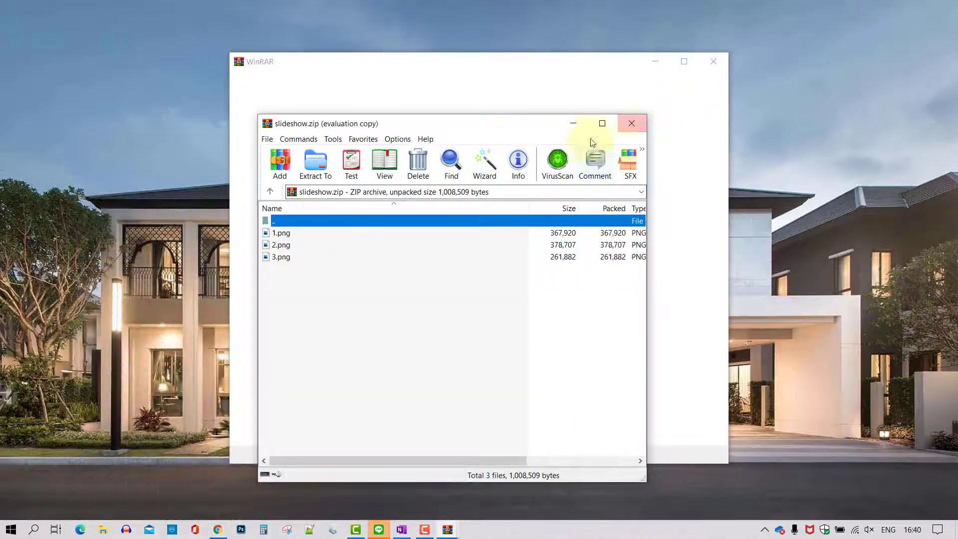
{"action": "left_click", "coordinate": [713, 61]}
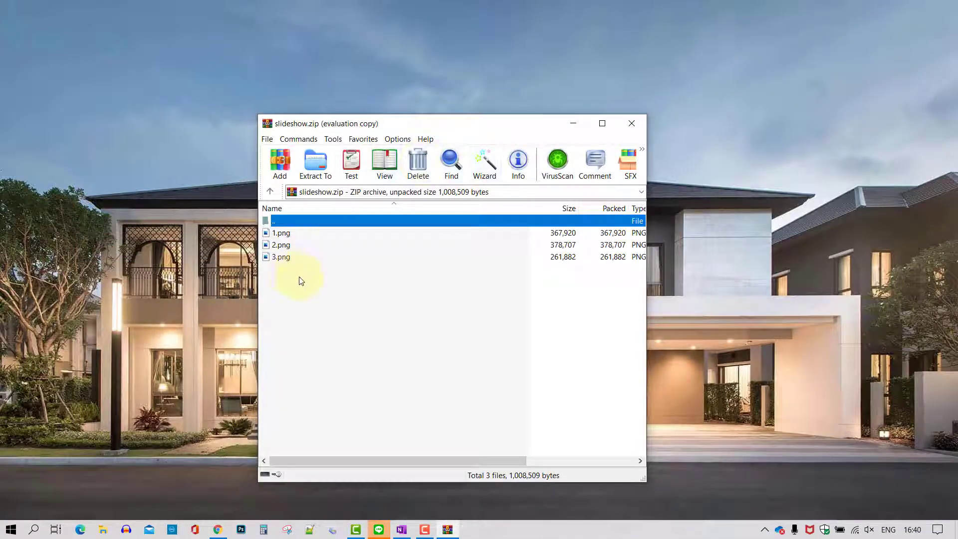
{"action": "left_click_drag", "start_coordinate": [299, 277], "coordinate": [267, 232]}
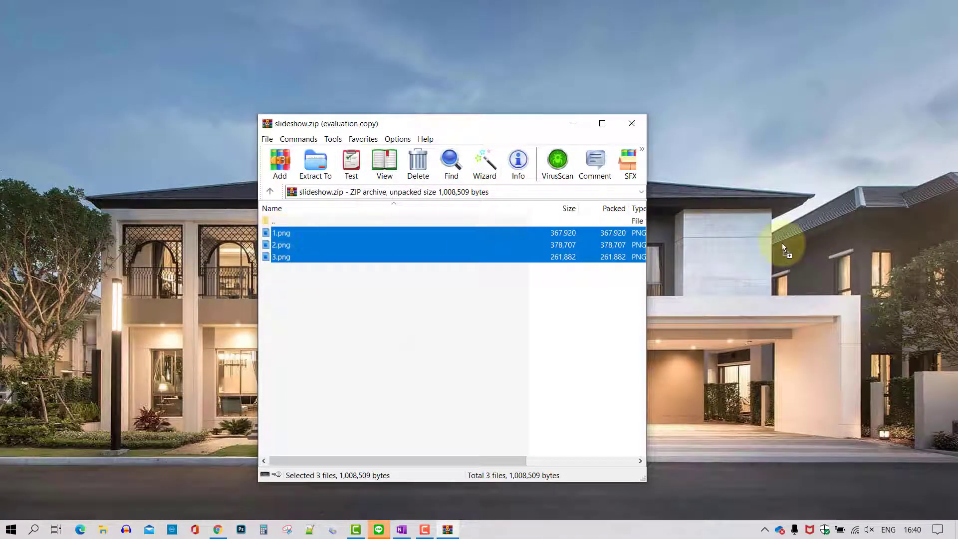
{"action": "left_click_drag", "start_coordinate": [782, 243], "coordinate": [770, 245]}
{"action": "left_click", "coordinate": [631, 123]}
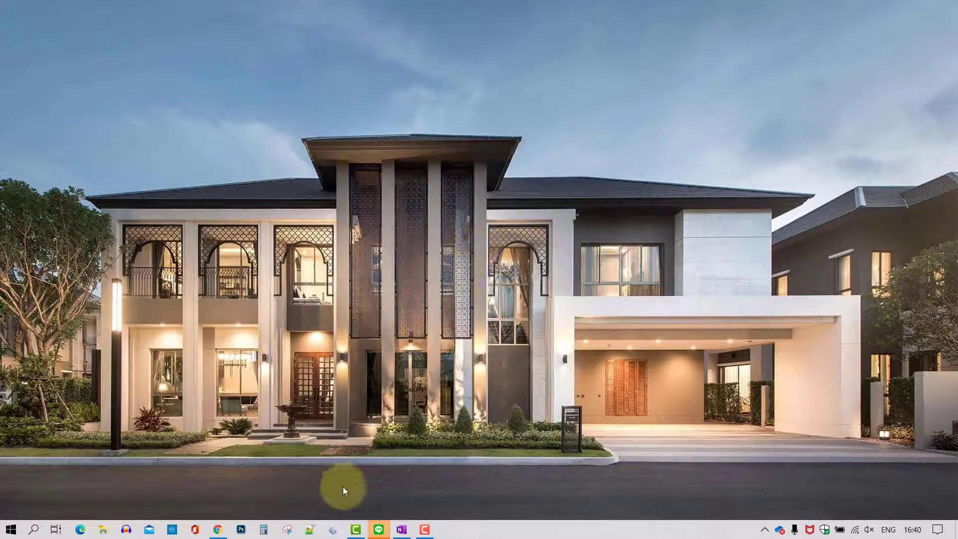
- Return to the Chrome browser and close the Canva design and Canva home tabs
{"action": "left_click", "coordinate": [217, 529]}
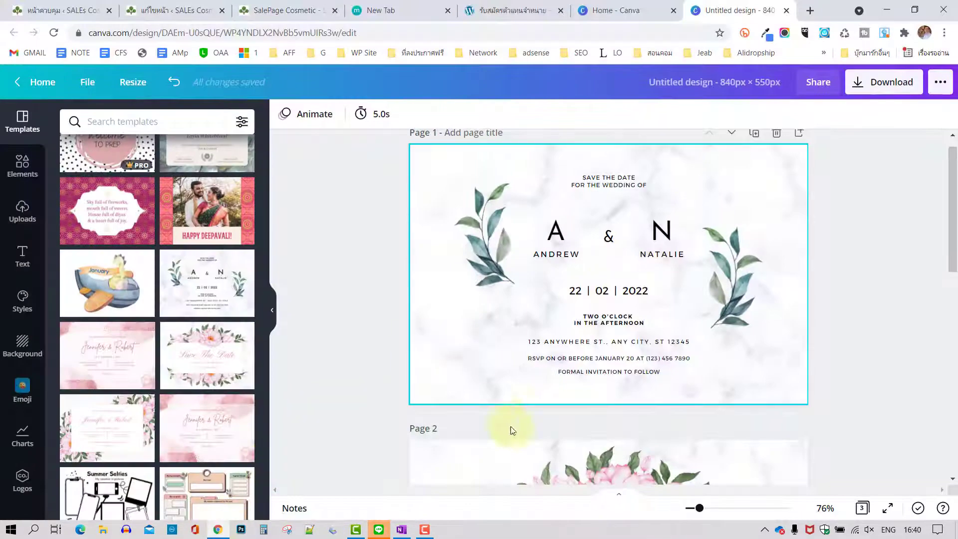
{"action": "left_click", "coordinate": [423, 531]}
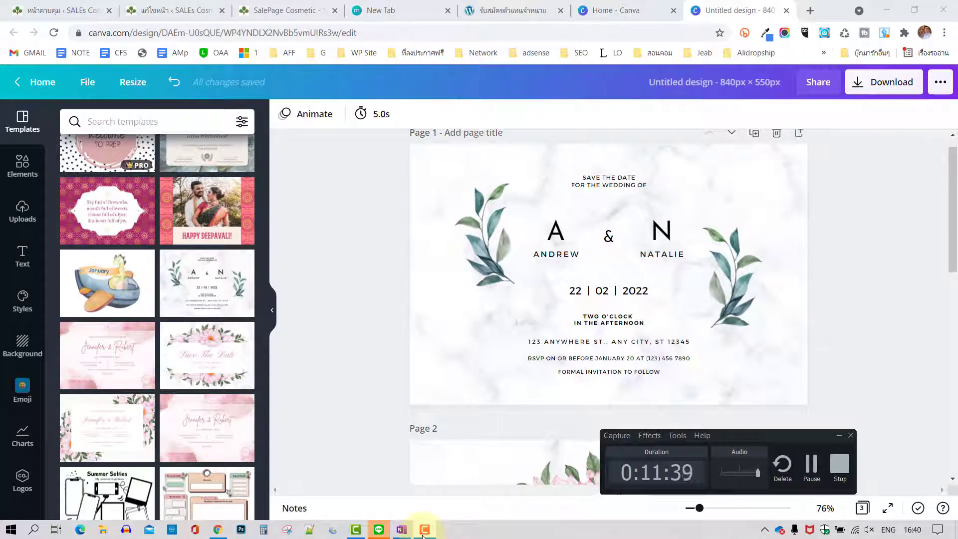
{"action": "left_click", "coordinate": [424, 531]}
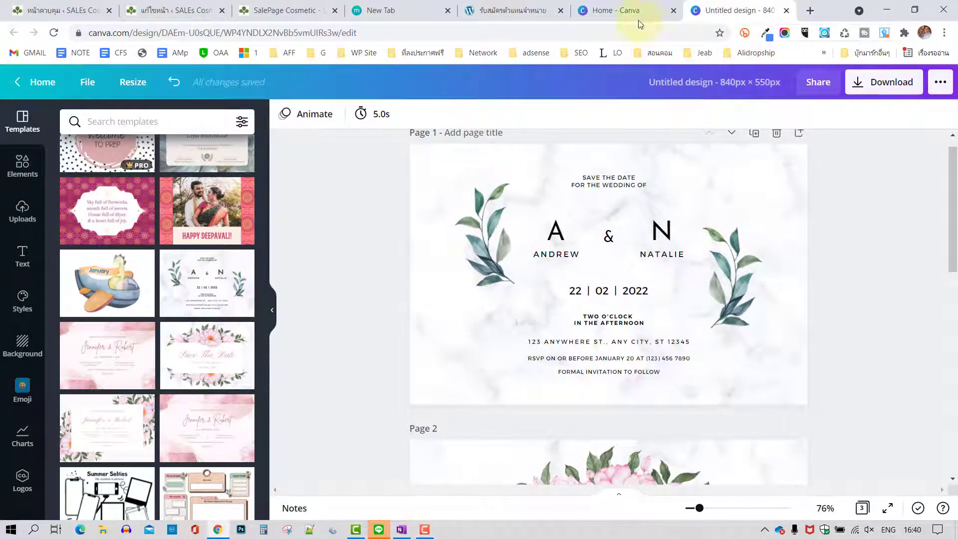
{"action": "left_click", "coordinate": [787, 10]}
{"action": "left_click", "coordinate": [785, 10]}
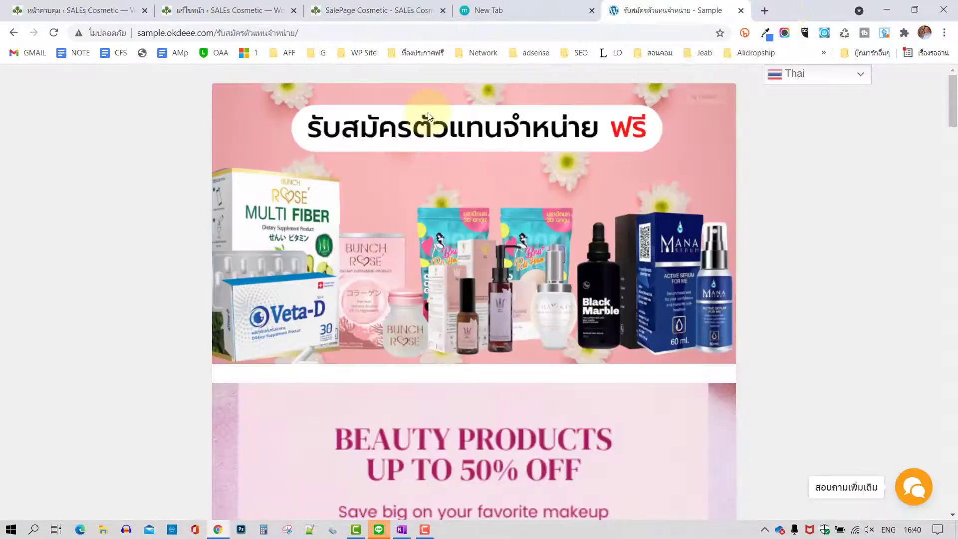
- Open the Smart Slider dashboard from the WordPress admin, bypassing the Pro activation page
{"action": "left_click", "coordinate": [75, 11]}
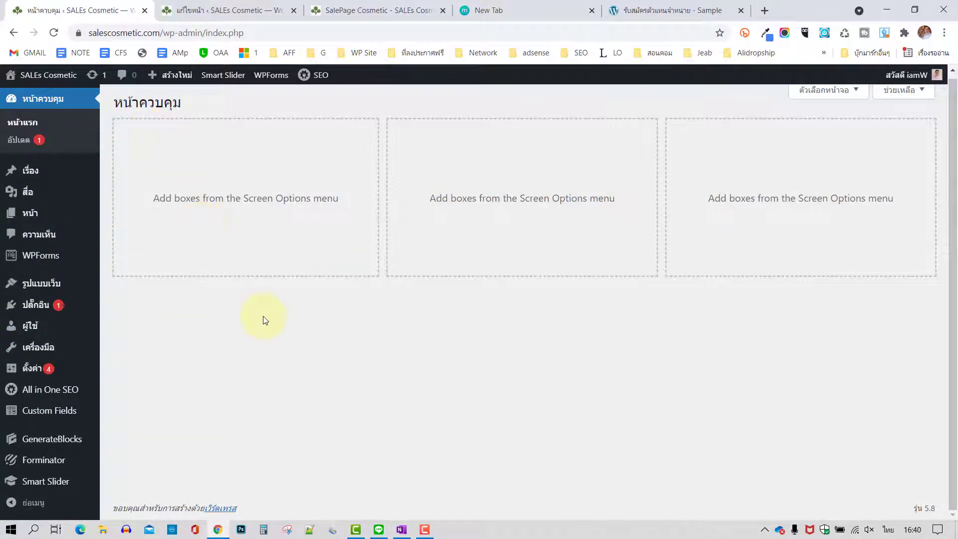
{"action": "left_click", "coordinate": [47, 483]}
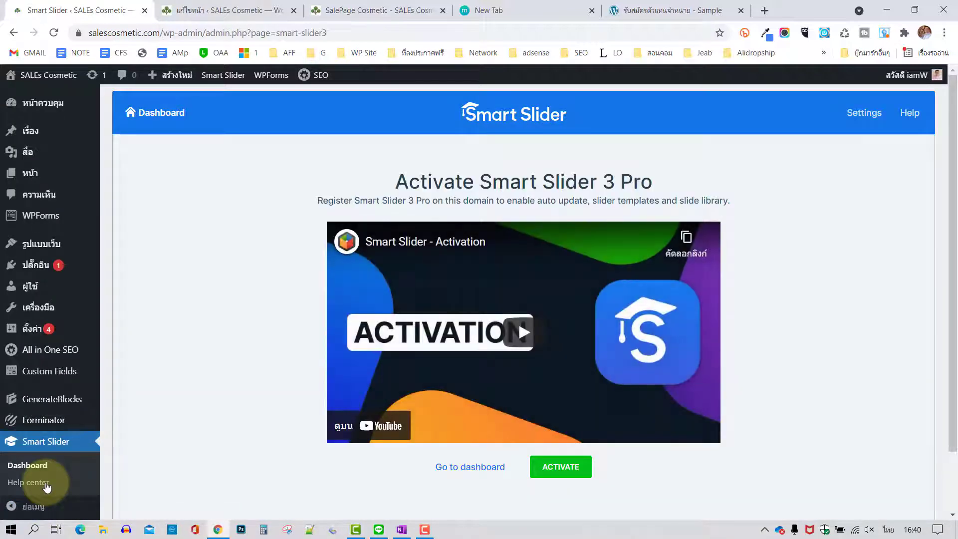
{"action": "scroll", "coordinate": [569, 317], "scroll_direction": "down", "scroll_amount": 1}
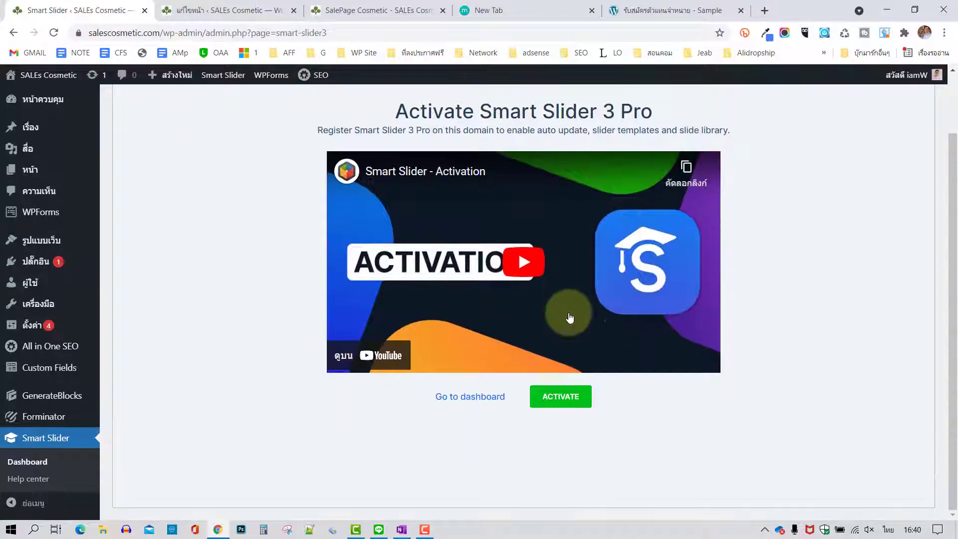
{"action": "left_click", "coordinate": [469, 399]}
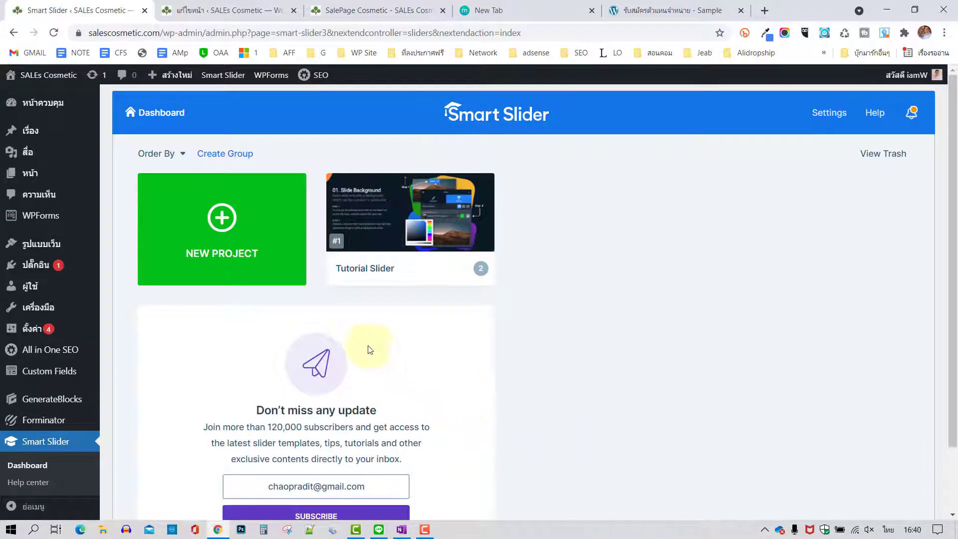
- Start a new Smart Slider project from scratch, skipping the Pro activation
{"action": "left_click", "coordinate": [228, 219]}
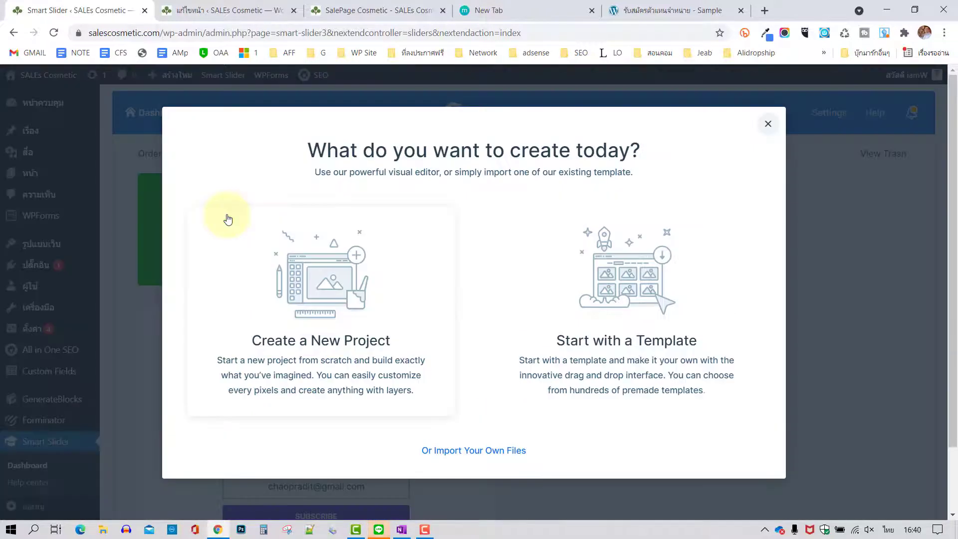
{"action": "left_click", "coordinate": [313, 299]}
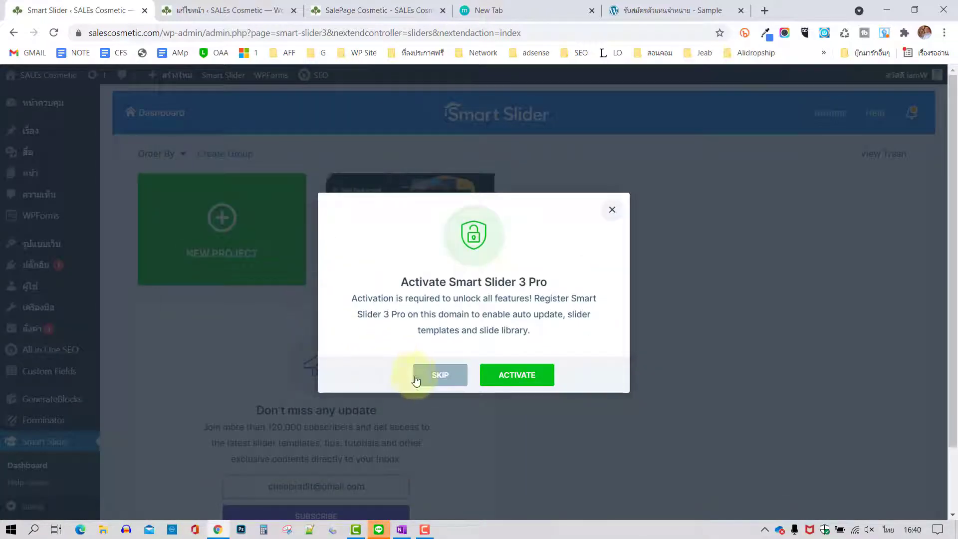
{"action": "left_click", "coordinate": [438, 376]}
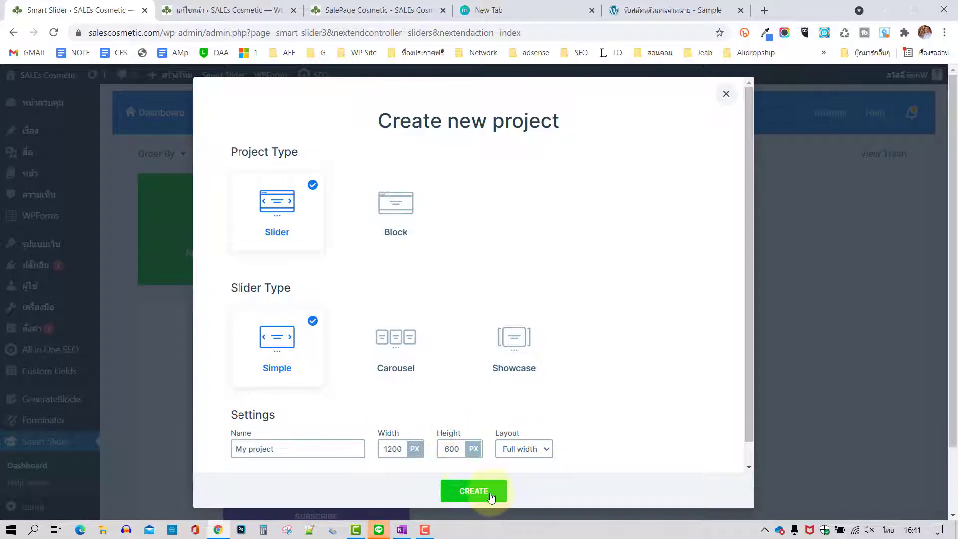
- Check the noted image size, then create the simple slider project with a width of 840 px and a height of 550 px
{"action": "left_click", "coordinate": [487, 10]}
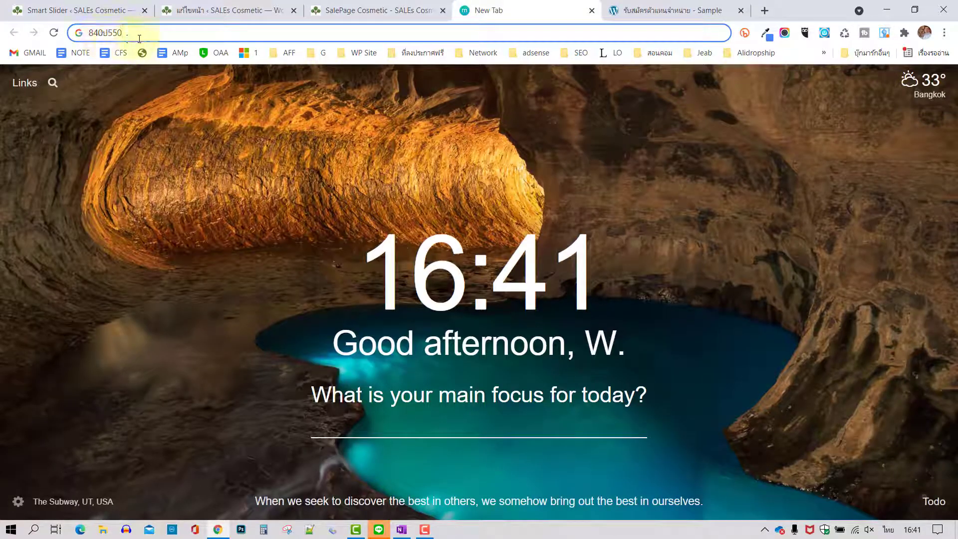
{"action": "left_click", "coordinate": [203, 12]}
{"action": "left_click", "coordinate": [106, 11]}
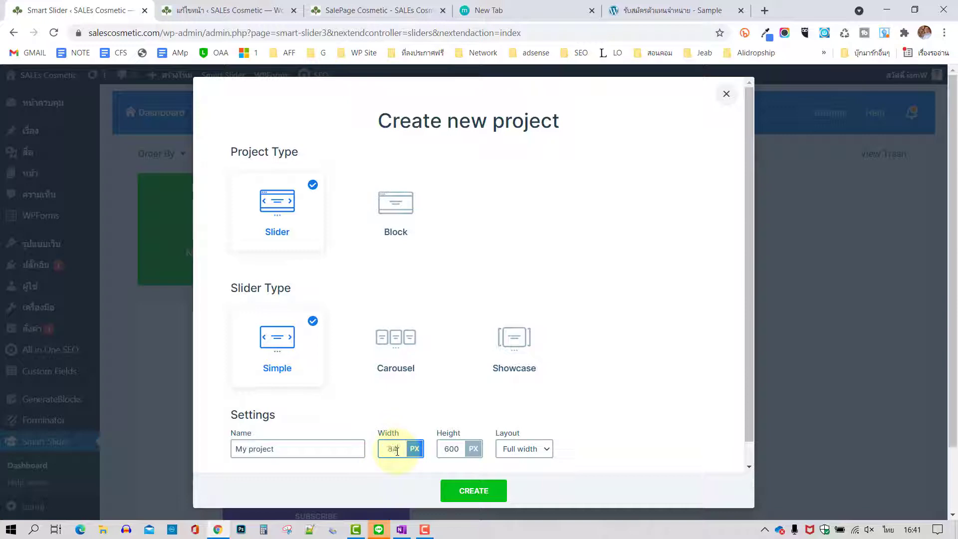
{"action": "key", "text": "Tab"}
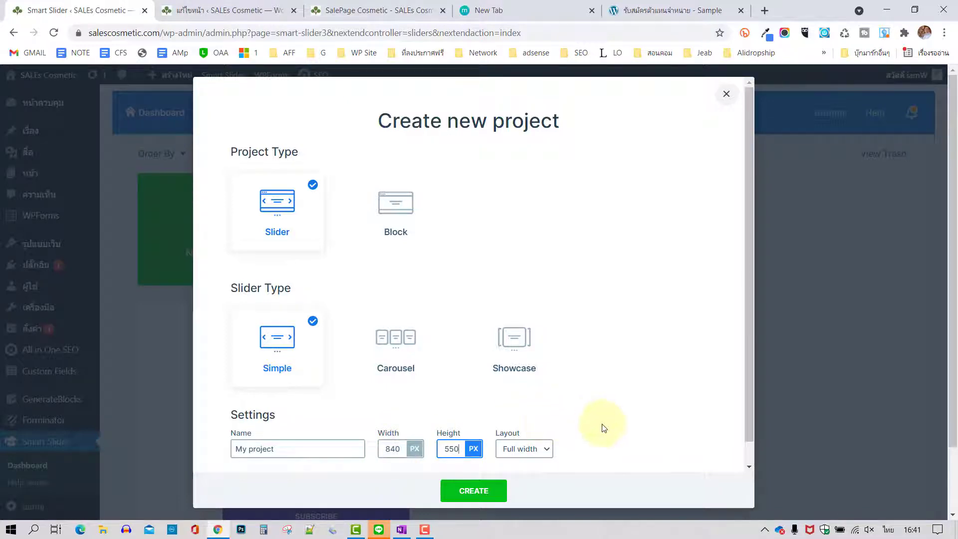
{"action": "scroll", "coordinate": [600, 415], "scroll_direction": "down", "scroll_amount": 1}
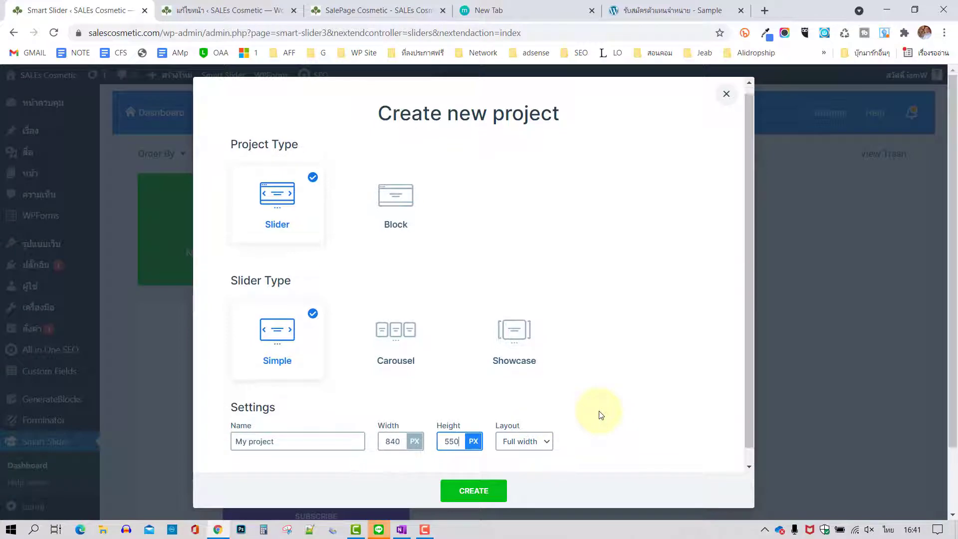
{"action": "left_click", "coordinate": [479, 496]}
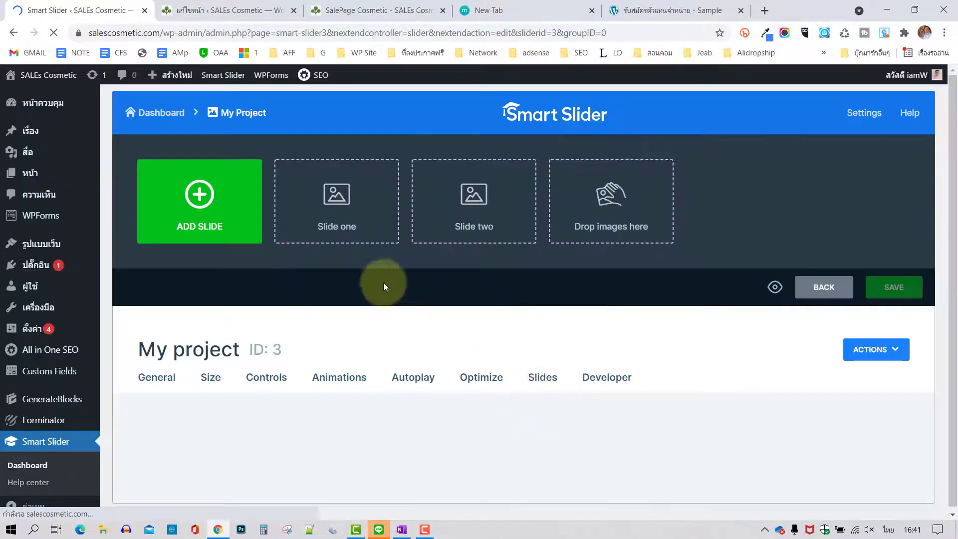
- Upload 1.png, 2.png and 3.png from the Desktop to the media library and add them as image slides
{"action": "left_click", "coordinate": [337, 200]}
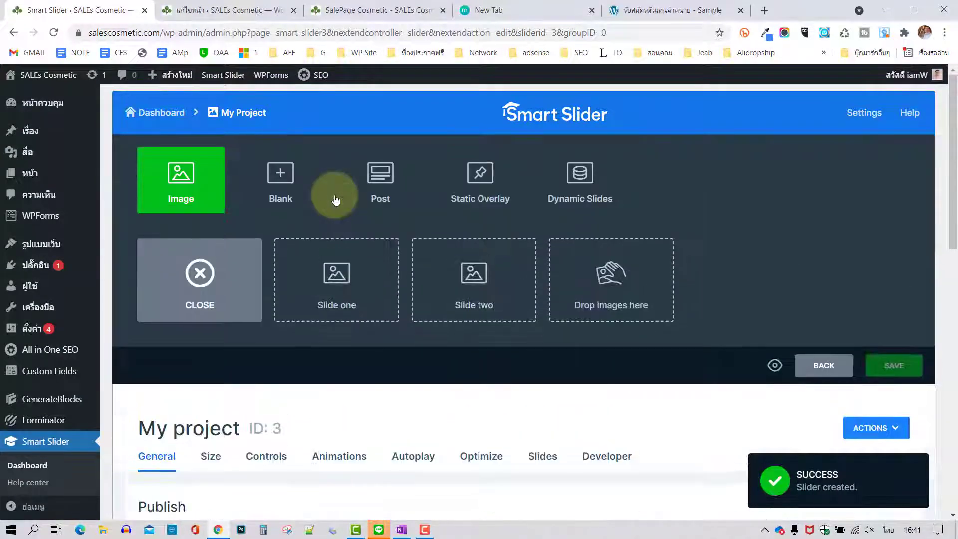
{"action": "left_click", "coordinate": [191, 189]}
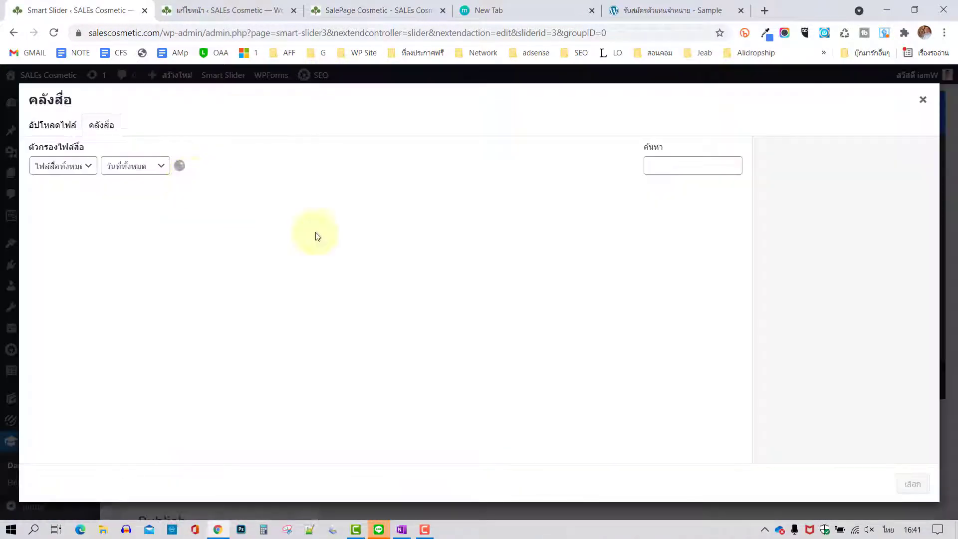
{"action": "left_click", "coordinate": [56, 128]}
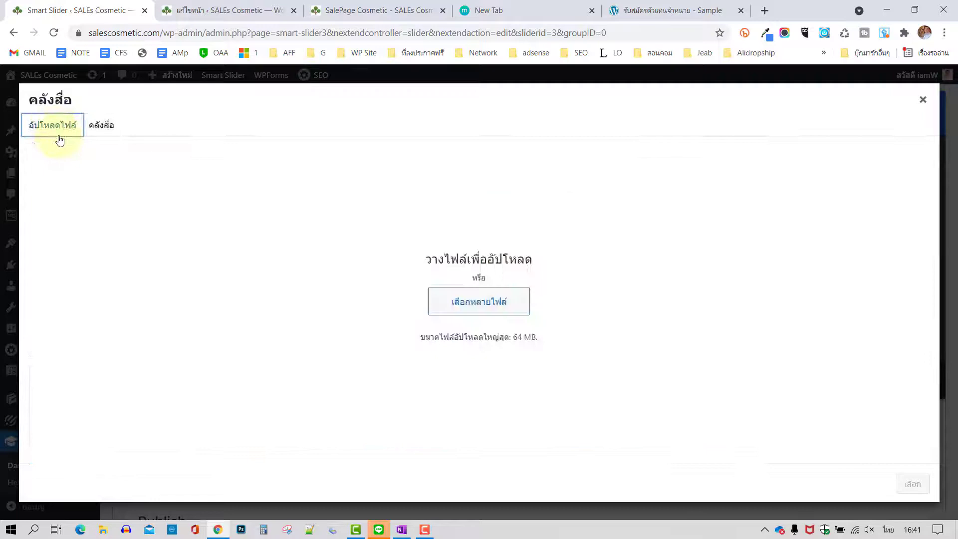
{"action": "left_click", "coordinate": [462, 307]}
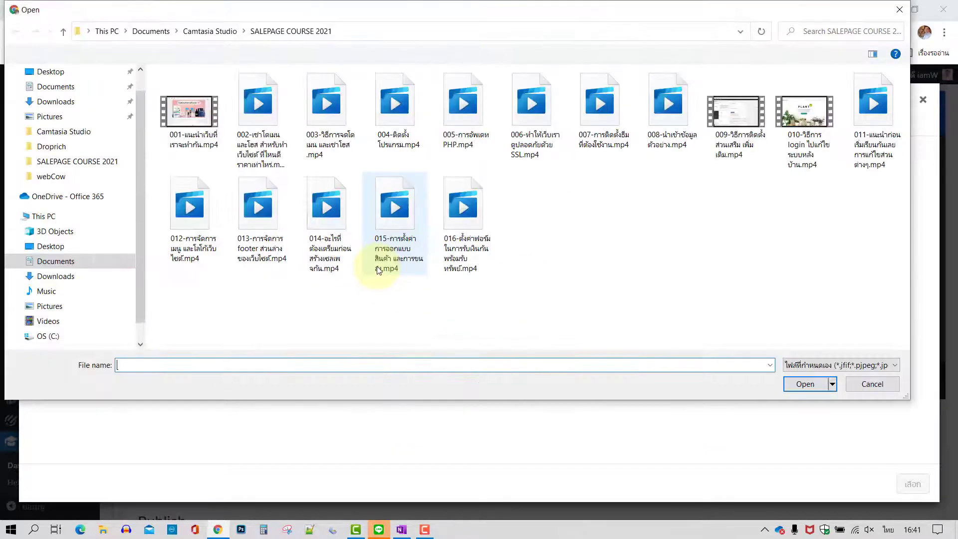
{"action": "left_click", "coordinate": [46, 248]}
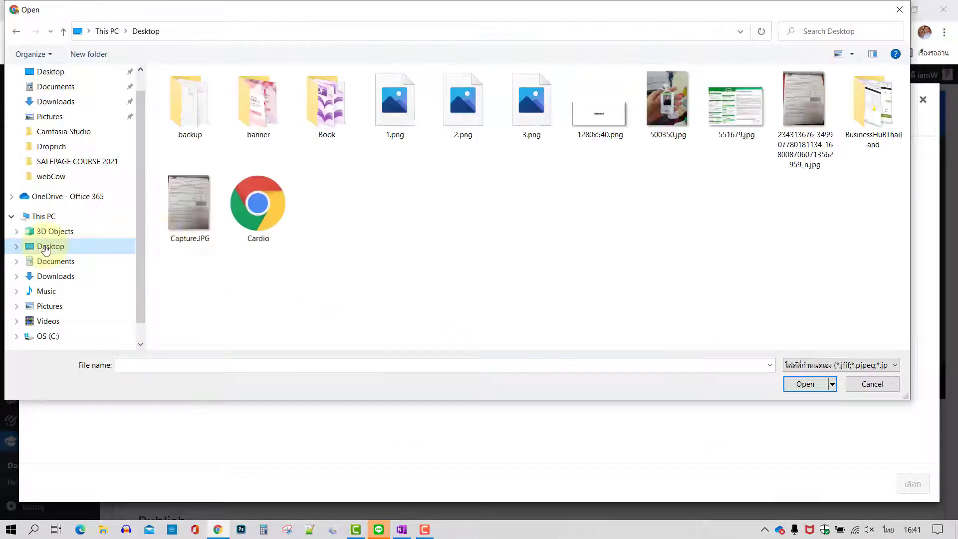
{"action": "left_click", "coordinate": [463, 193]}
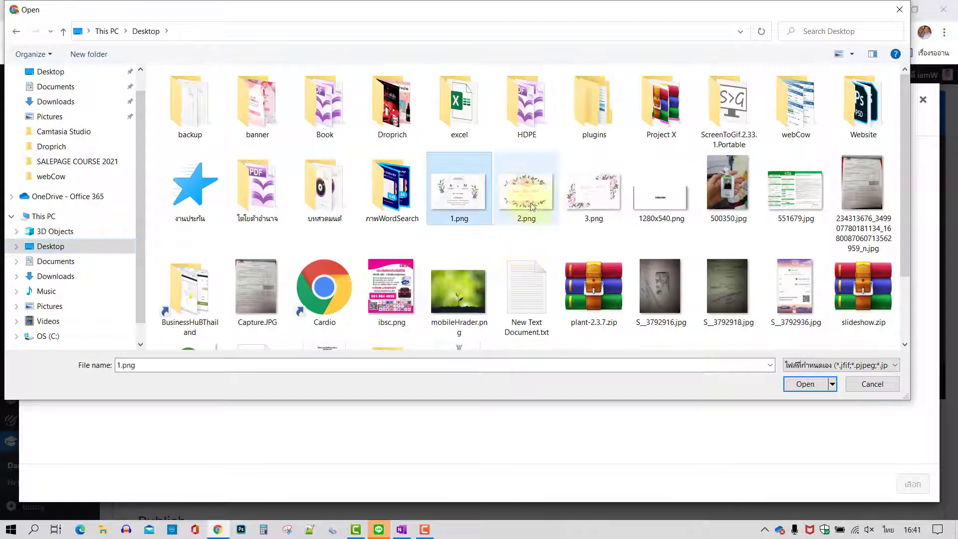
{"action": "left_click", "coordinate": [534, 199], "text": "ctrl"}
{"action": "left_click", "coordinate": [584, 200], "text": "ctrl"}
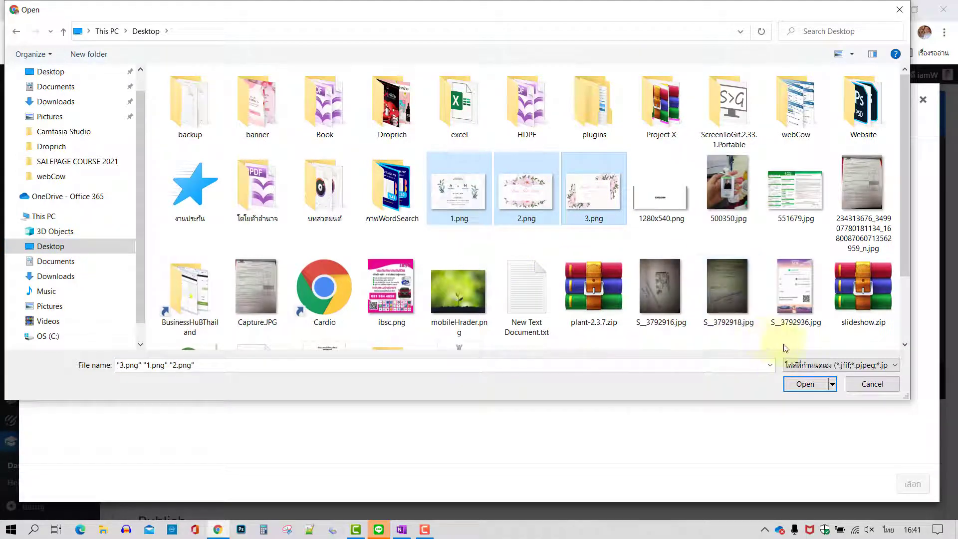
{"action": "left_click", "coordinate": [812, 386]}
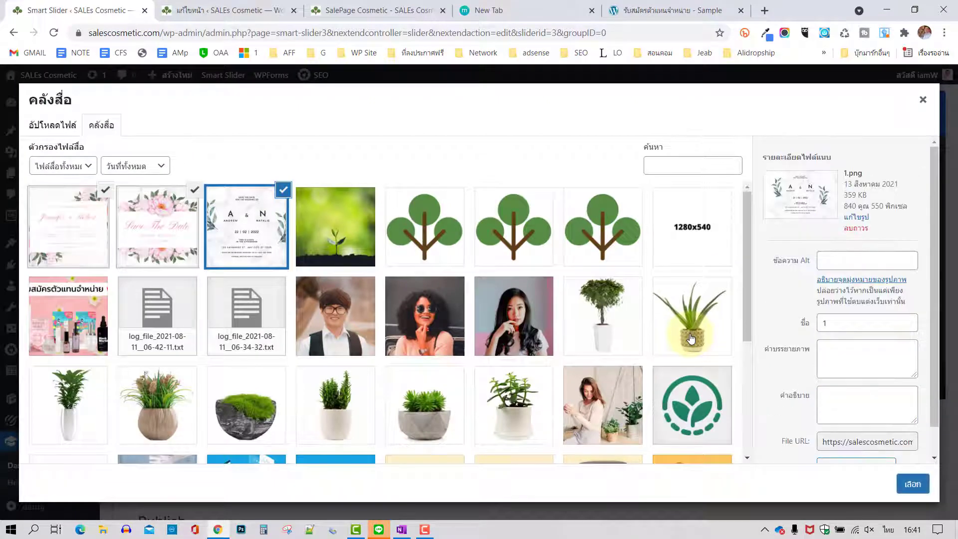
{"action": "left_click", "coordinate": [912, 484]}
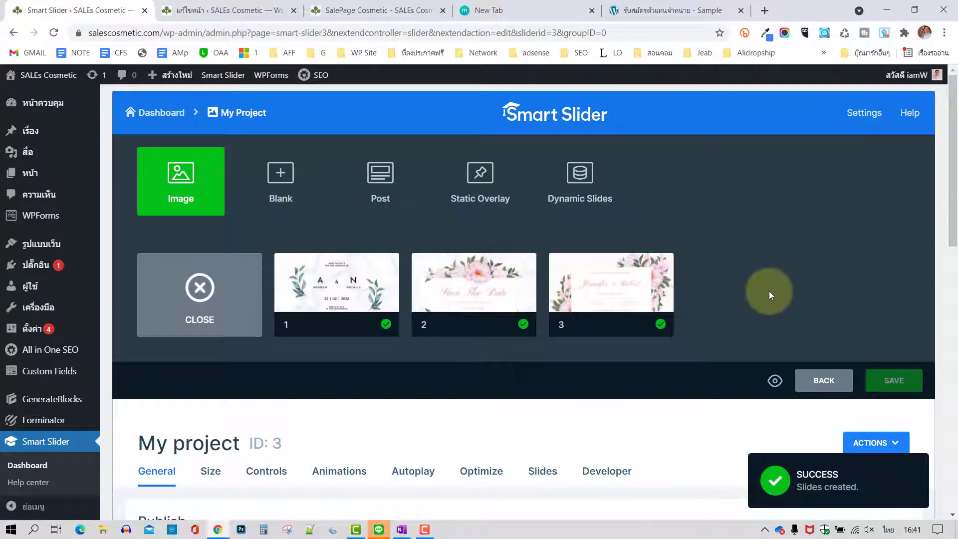
- Copy the new slider's shortcode from the Publish section of its general settings
{"action": "scroll", "coordinate": [768, 292], "scroll_direction": "down", "scroll_amount": 3}
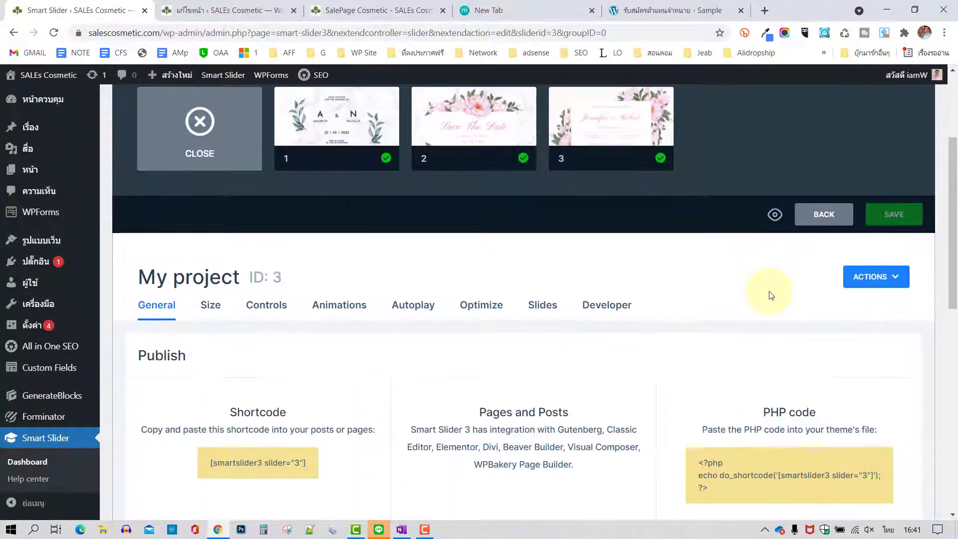
{"action": "scroll", "coordinate": [771, 296], "scroll_direction": "down", "scroll_amount": 1}
{"action": "left_click", "coordinate": [271, 403]}
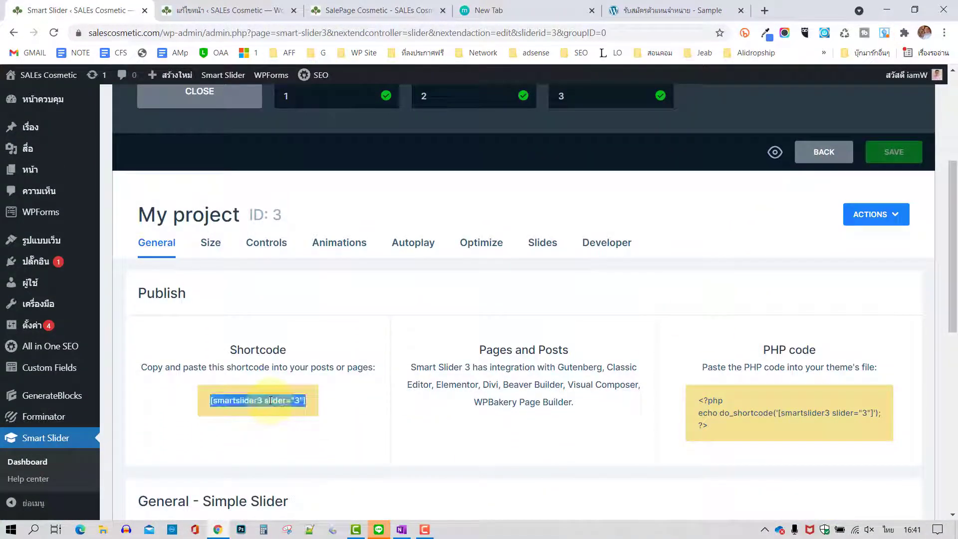
{"action": "right_click", "coordinate": [271, 403]}
{"action": "left_click", "coordinate": [295, 410]}
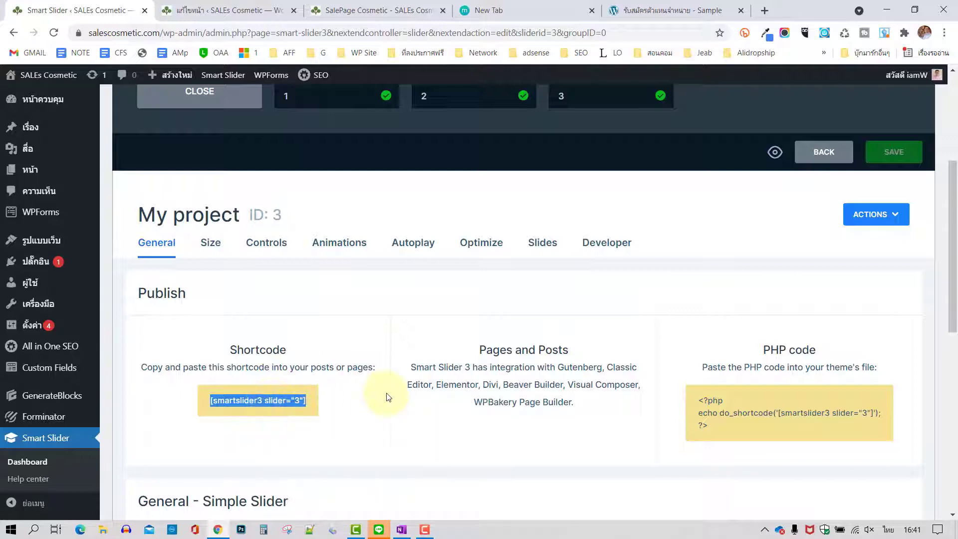
- Examine the slider's animation settings, from the main animation through to the layer parallax options
{"action": "scroll", "coordinate": [389, 395], "scroll_direction": "down", "scroll_amount": 3}
{"action": "scroll", "coordinate": [392, 336], "scroll_direction": "up", "scroll_amount": 4}
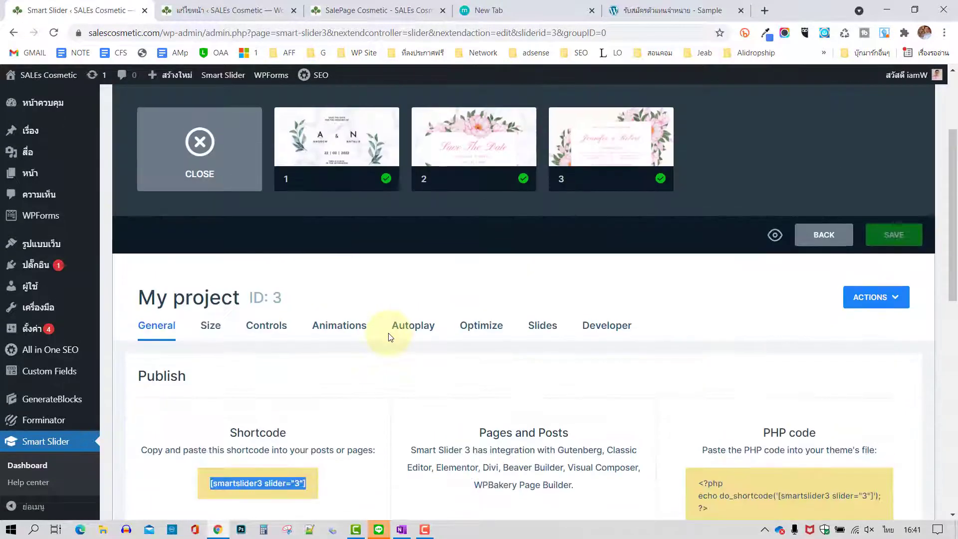
{"action": "left_click", "coordinate": [339, 326]}
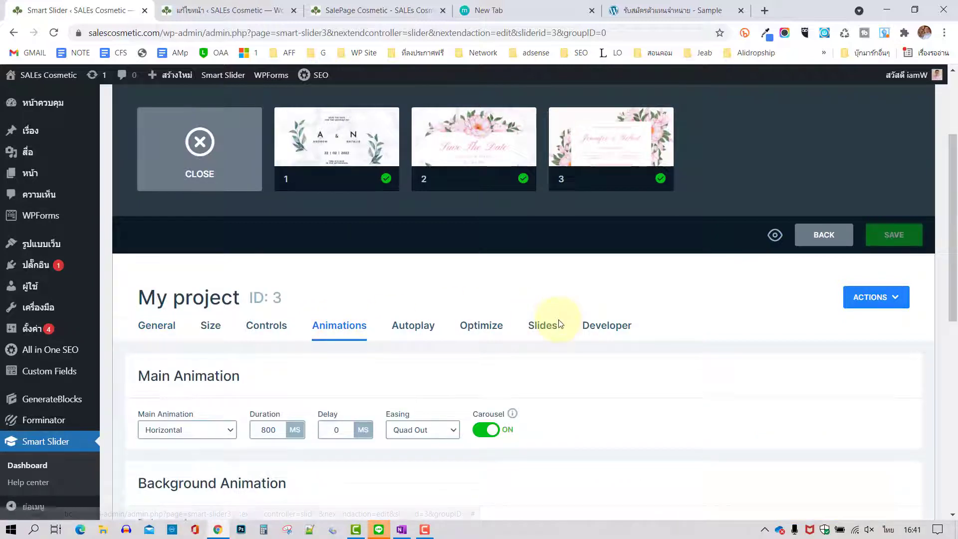
{"action": "scroll", "coordinate": [559, 324], "scroll_direction": "down", "scroll_amount": 2}
{"action": "scroll", "coordinate": [558, 323], "scroll_direction": "down", "scroll_amount": 4}
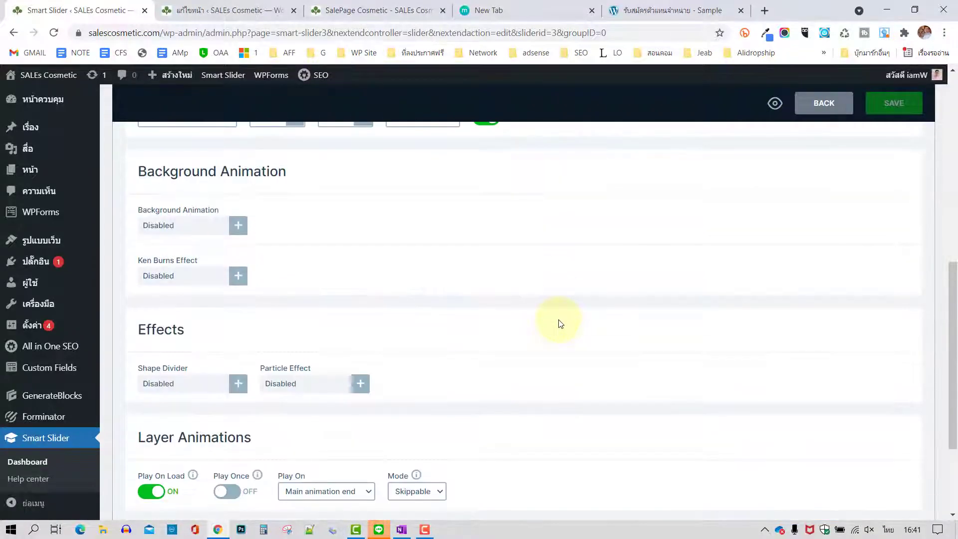
{"action": "scroll", "coordinate": [559, 323], "scroll_direction": "down", "scroll_amount": 3}
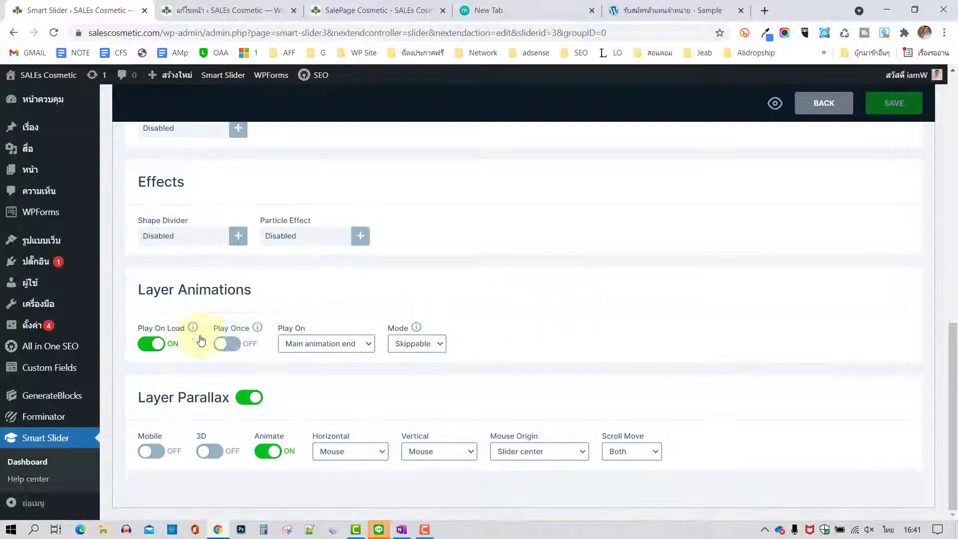
{"action": "scroll", "coordinate": [484, 357], "scroll_direction": "up", "scroll_amount": 8}
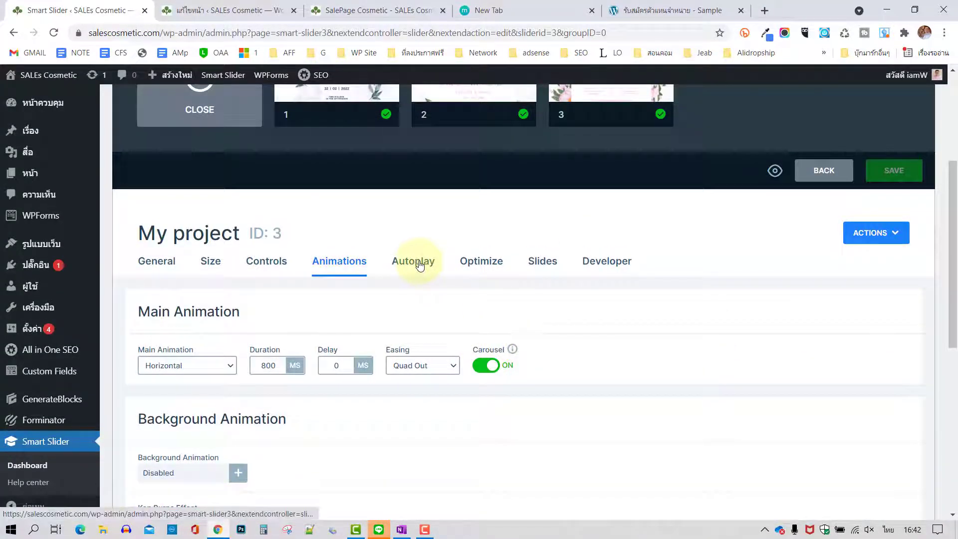
- Enable autoplay for the slider with a slide duration of 3000 ms and save the project
{"action": "left_click", "coordinate": [420, 266]}
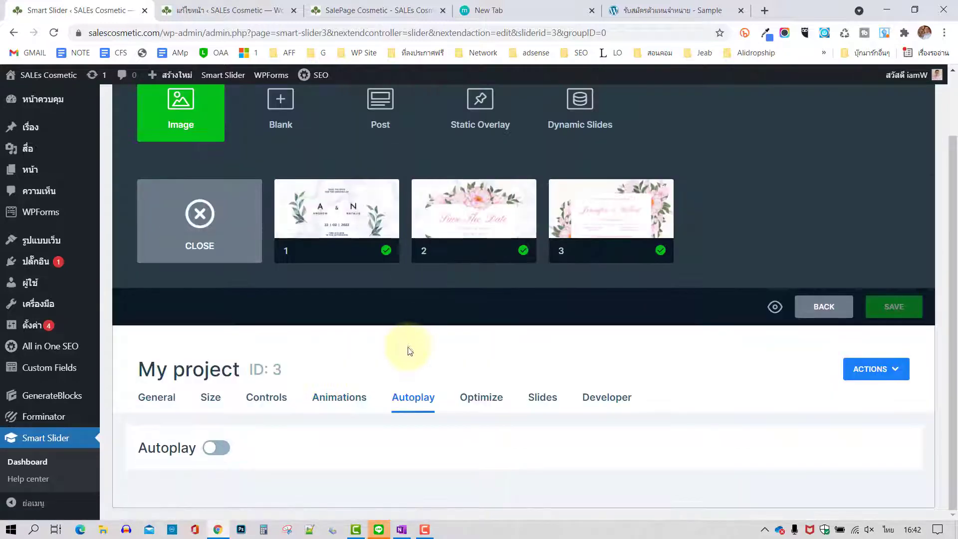
{"action": "left_click", "coordinate": [211, 450]}
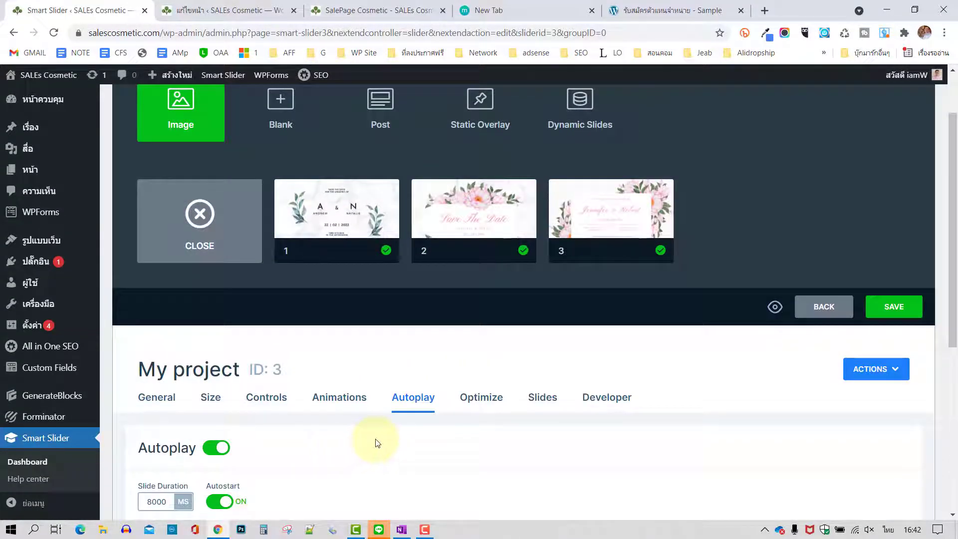
{"action": "scroll", "coordinate": [378, 443], "scroll_direction": "down", "scroll_amount": 3}
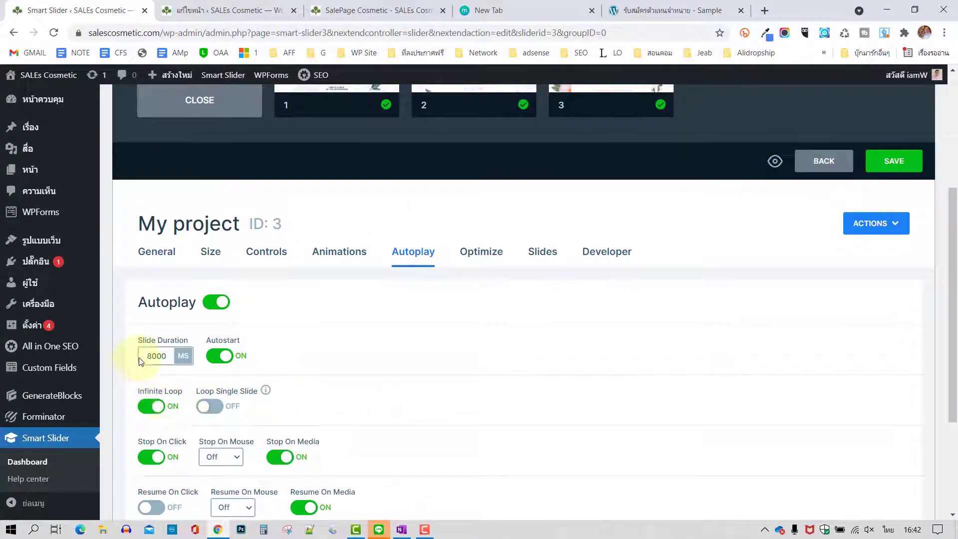
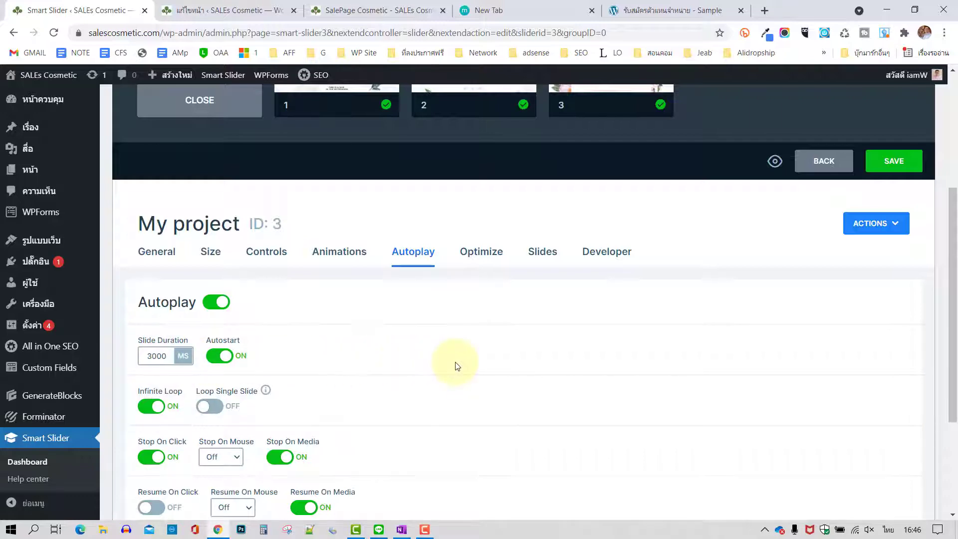
{"action": "scroll", "coordinate": [455, 374], "scroll_direction": "down", "scroll_amount": 3}
{"action": "scroll", "coordinate": [549, 371], "scroll_direction": "up", "scroll_amount": 3}
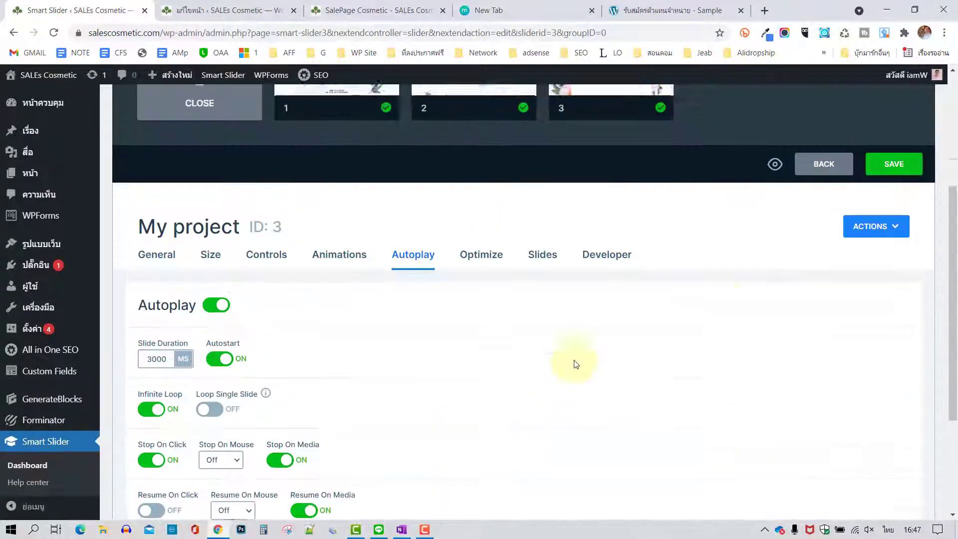
{"action": "left_click", "coordinate": [893, 180]}
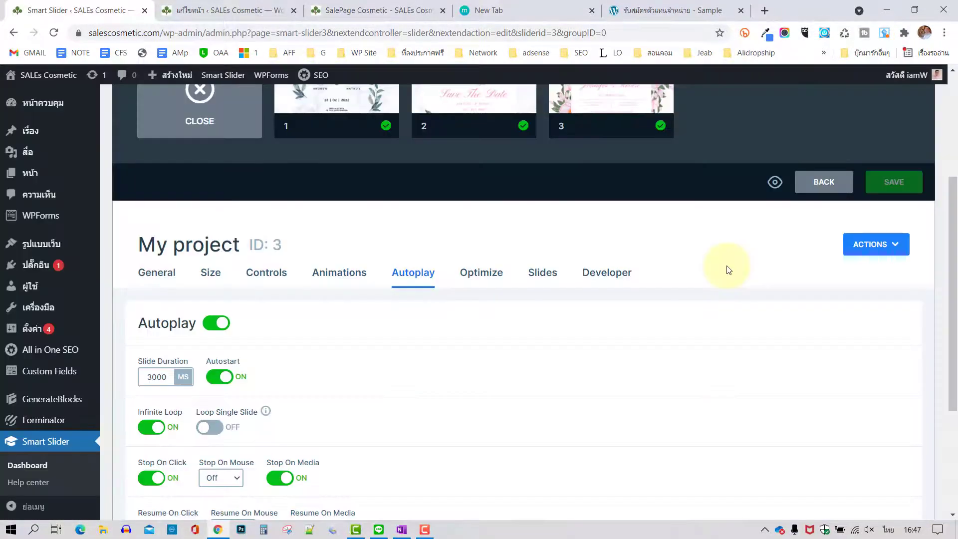
- Return to the slider's general settings and copy the shortcode [smartslider3 slider="3"]
{"action": "scroll", "coordinate": [336, 278], "scroll_direction": "up", "scroll_amount": 4}
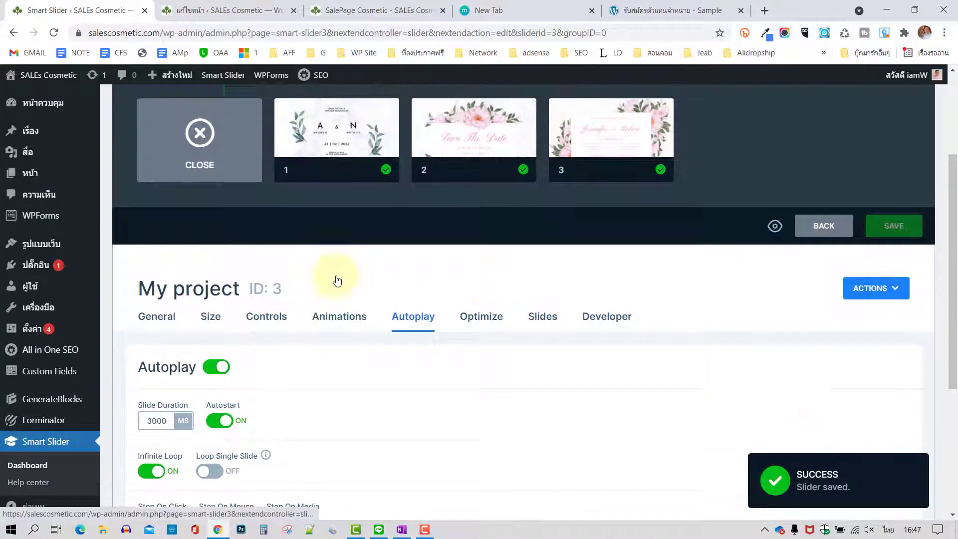
{"action": "scroll", "coordinate": [324, 299], "scroll_direction": "down", "scroll_amount": 2}
{"action": "scroll", "coordinate": [315, 323], "scroll_direction": "down", "scroll_amount": 2}
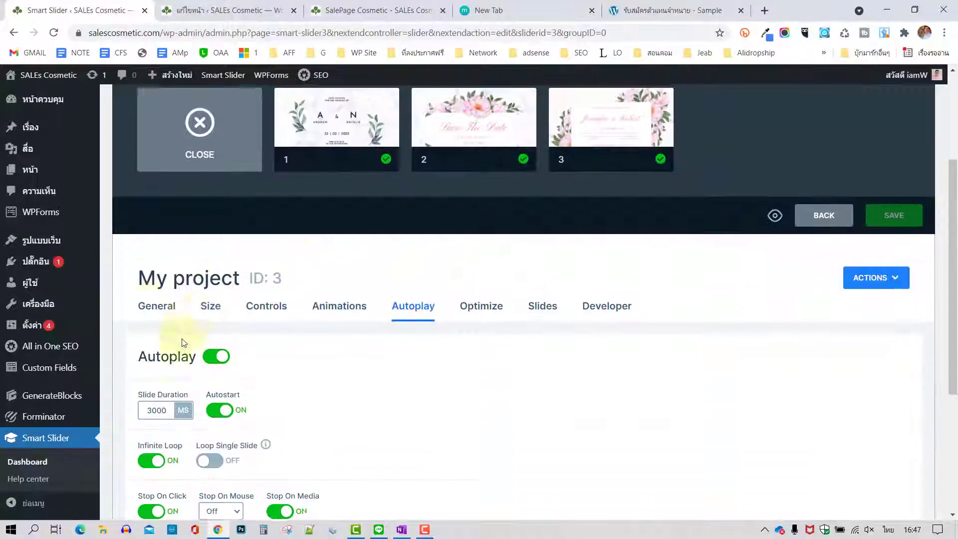
{"action": "left_click", "coordinate": [157, 305]}
{"action": "scroll", "coordinate": [309, 394], "scroll_direction": "down", "scroll_amount": 2}
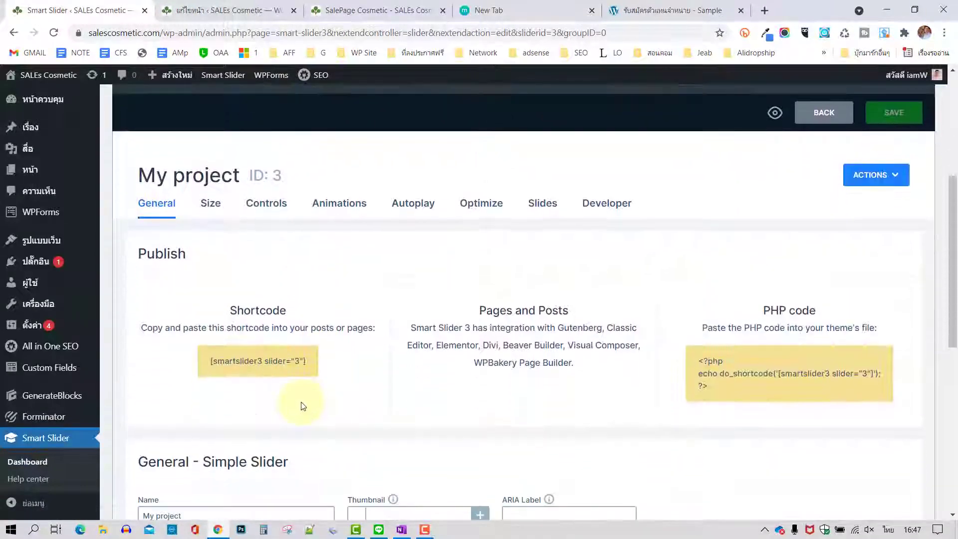
{"action": "left_click", "coordinate": [257, 360]}
{"action": "right_click", "coordinate": [258, 362]}
{"action": "left_click", "coordinate": [289, 374]}
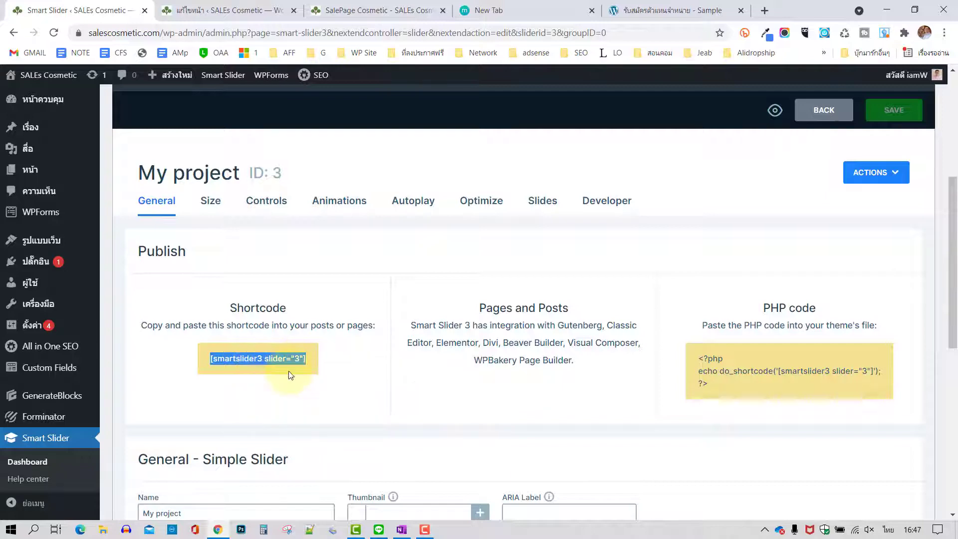
- In the sale page's editor, add an empty block after the first Lorem ipsum paragraph below the BIZ PLAN image
{"action": "left_click", "coordinate": [374, 15]}
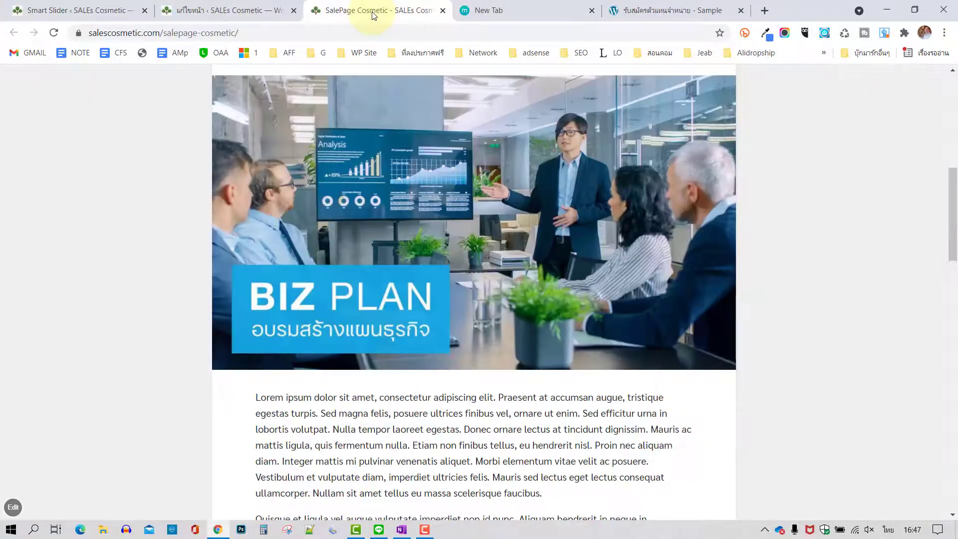
{"action": "left_click", "coordinate": [263, 17]}
{"action": "scroll", "coordinate": [504, 352], "scroll_direction": "down", "scroll_amount": 3}
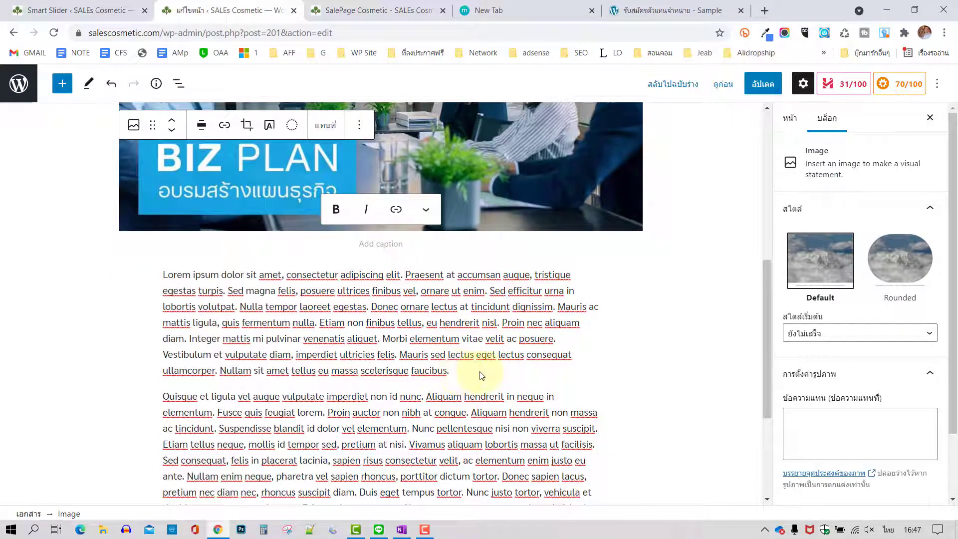
{"action": "left_click", "coordinate": [480, 375]}
{"action": "key", "text": "Return"}
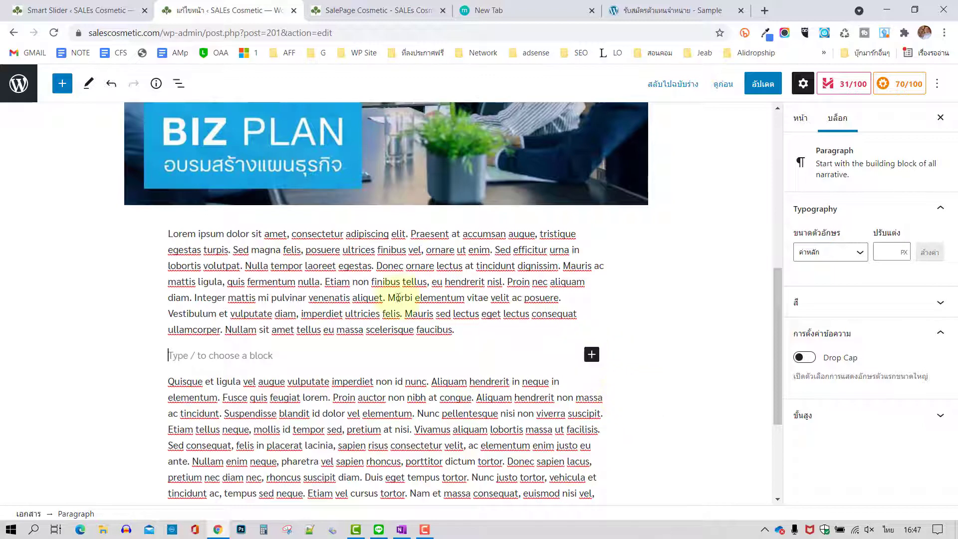
- Search the block library for "sh" and insert a Shortcode block at the empty line between the two paragraphs
{"action": "left_click", "coordinate": [62, 86]}
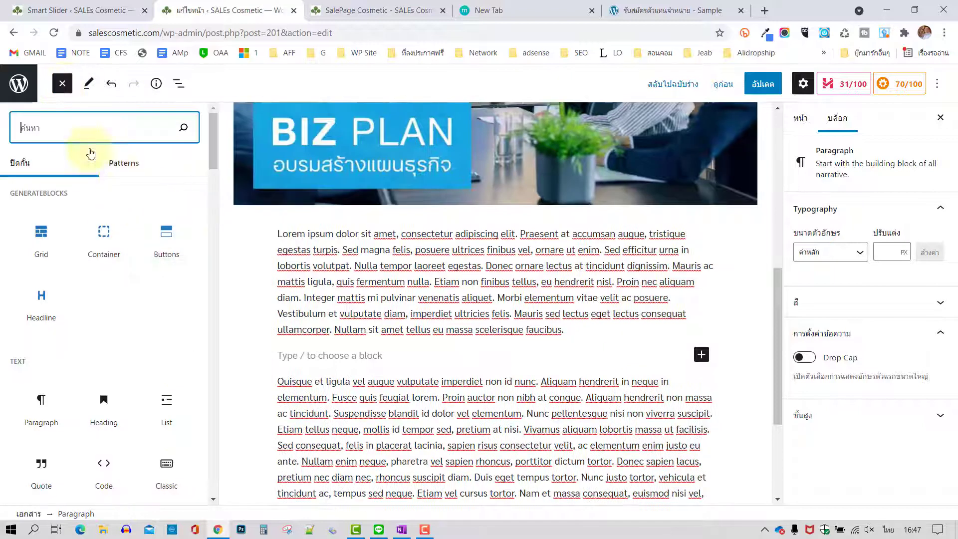
{"action": "type", "text": "ห"}
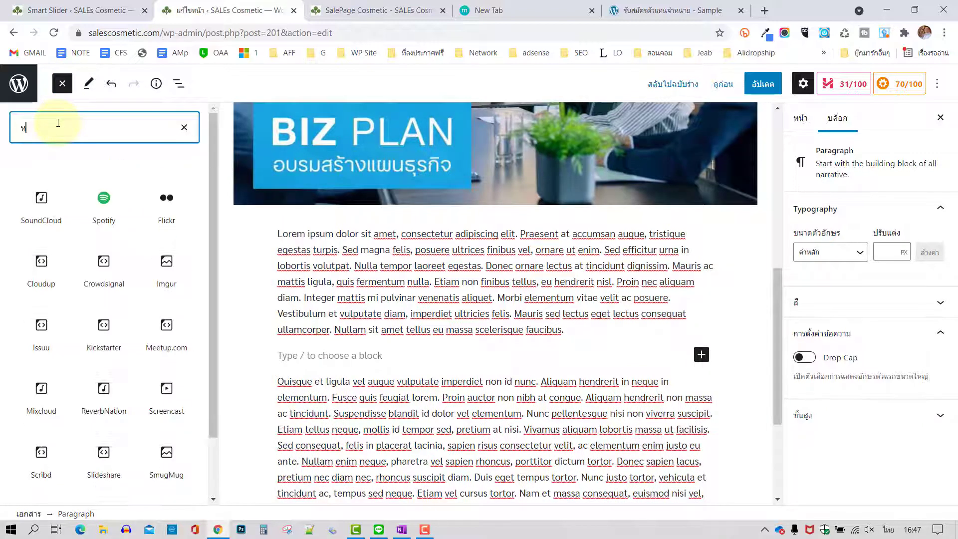
{"action": "key", "text": "BackSpace"}
{"action": "key", "text": "grave"}
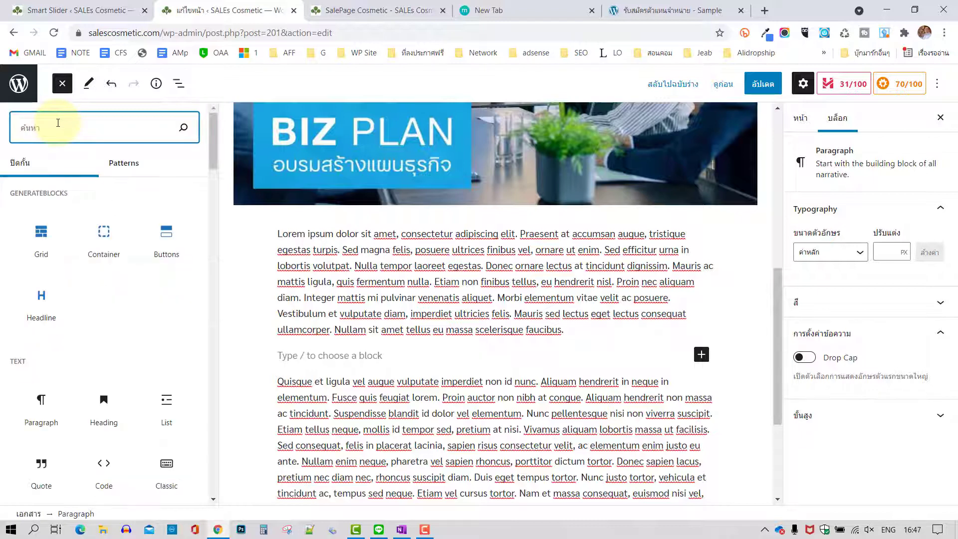
{"action": "type", "text": "sh"}
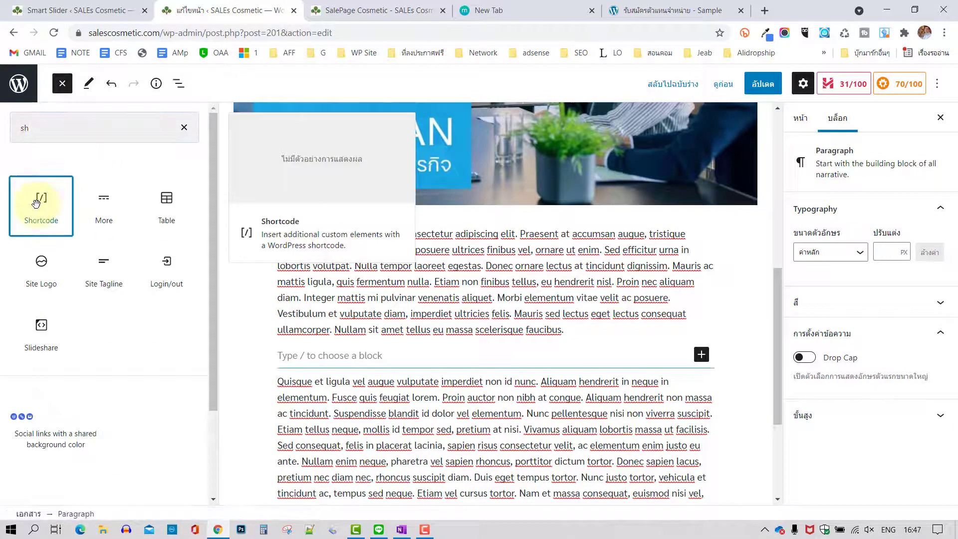
{"action": "left_click", "coordinate": [36, 201]}
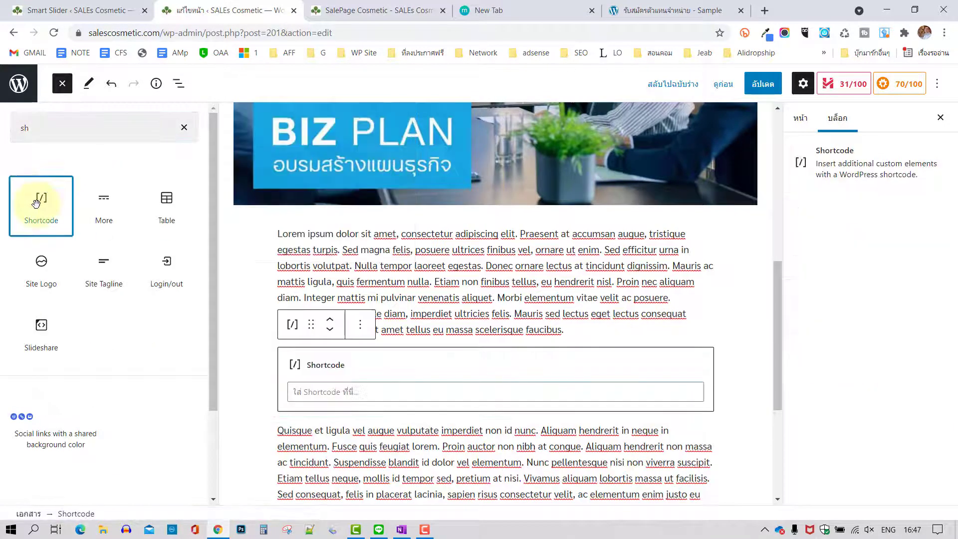
- Paste [smartslider3 slider="3"] into the Shortcode block without a trailing line break and update the page
{"action": "left_click", "coordinate": [357, 389]}
{"action": "right_click", "coordinate": [357, 388]}
{"action": "left_click", "coordinate": [418, 293]}
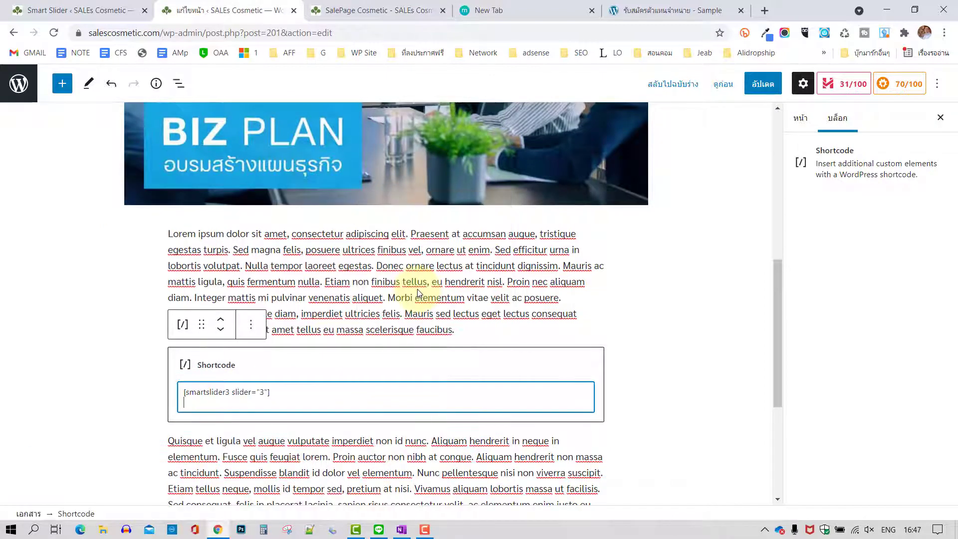
{"action": "key", "text": "BackSpace"}
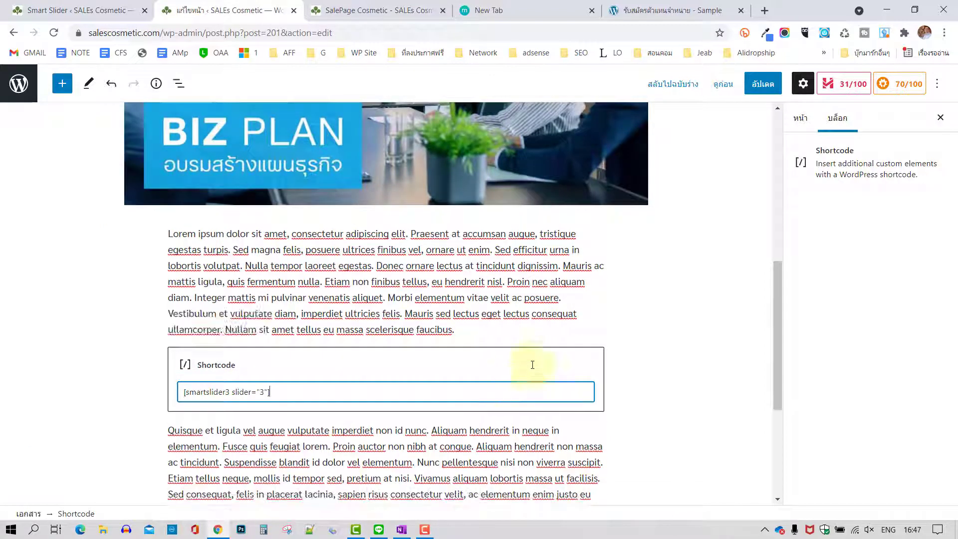
{"action": "left_click", "coordinate": [590, 313]}
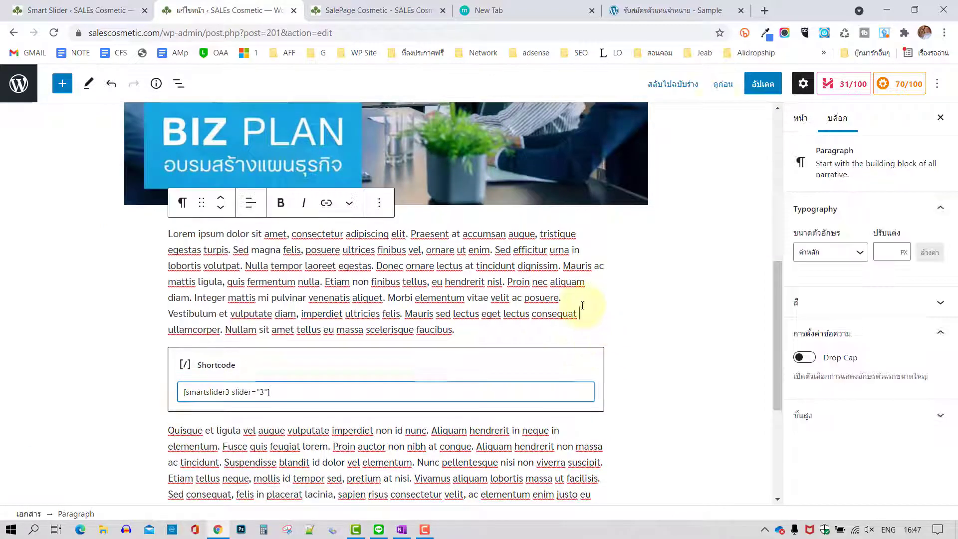
{"action": "left_click", "coordinate": [751, 94]}
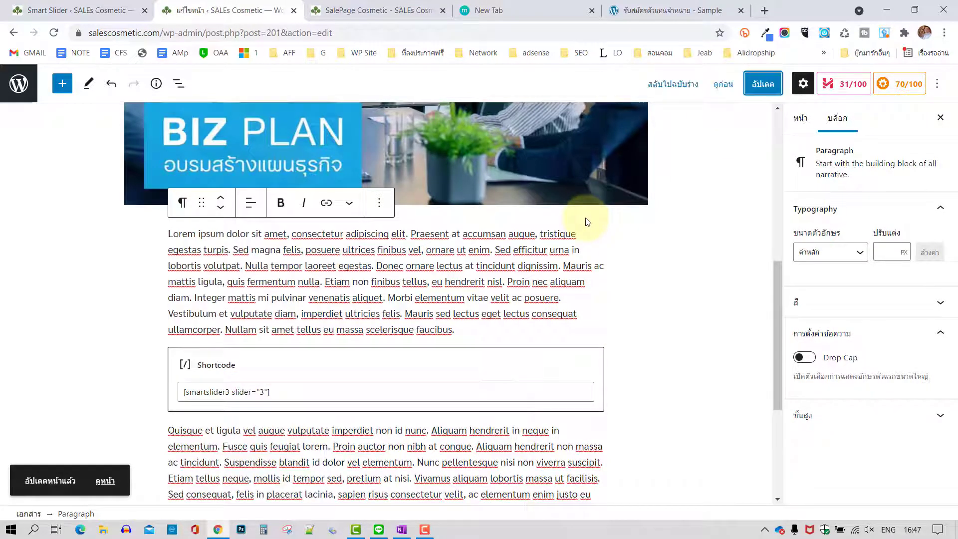
- Reload the published SalePage Cosmetic page and check the embedded slider below the first paragraph
{"action": "left_click", "coordinate": [355, 13]}
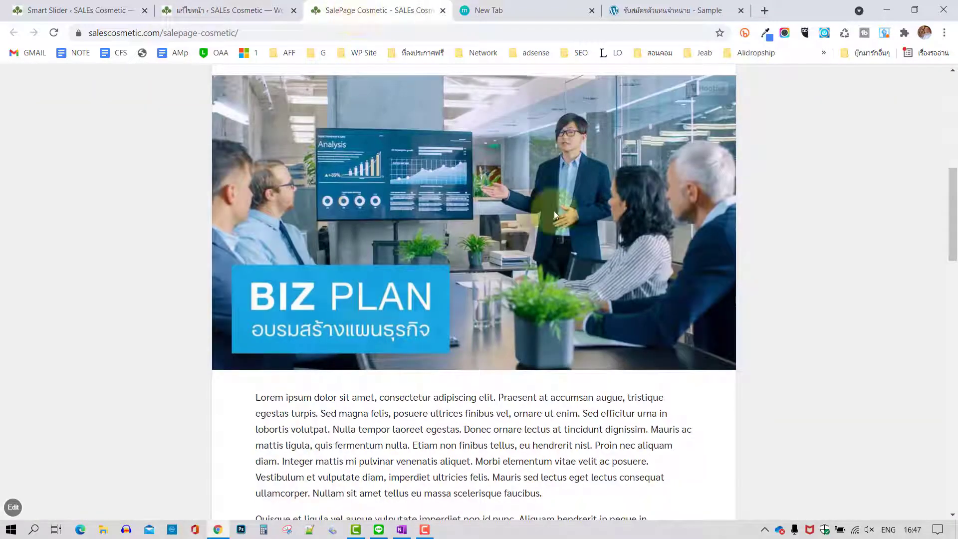
{"action": "left_click", "coordinate": [54, 33]}
{"action": "scroll", "coordinate": [842, 231], "scroll_direction": "down", "scroll_amount": 1}
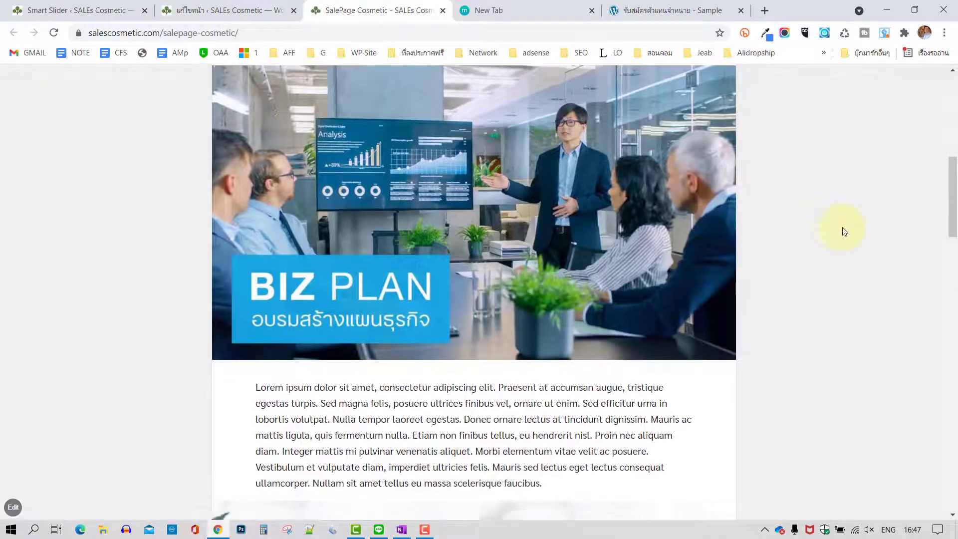
{"action": "scroll", "coordinate": [842, 229], "scroll_direction": "down", "scroll_amount": 7}
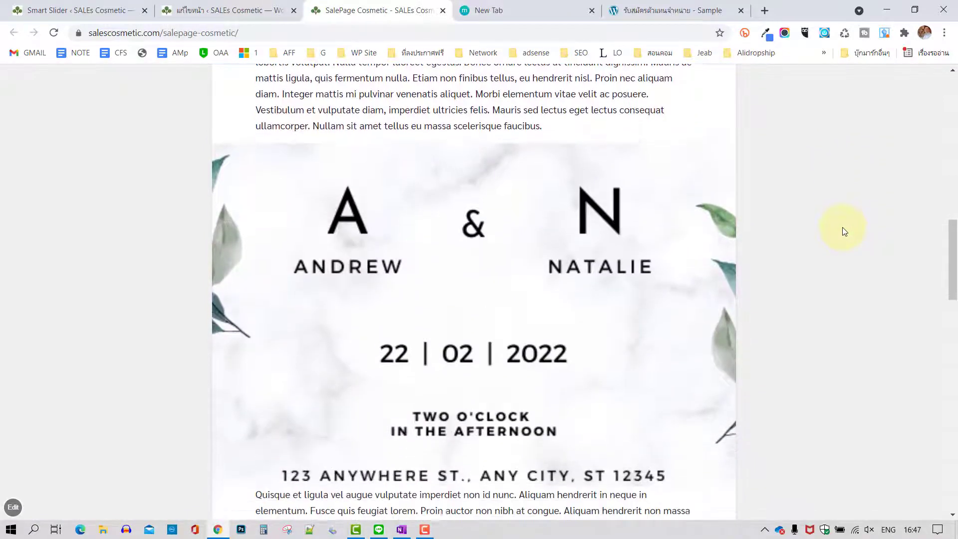
- Change the slider's layout to Boxed in the size settings of My project and save the slider
{"action": "scroll", "coordinate": [712, 277], "scroll_direction": "down", "scroll_amount": 5}
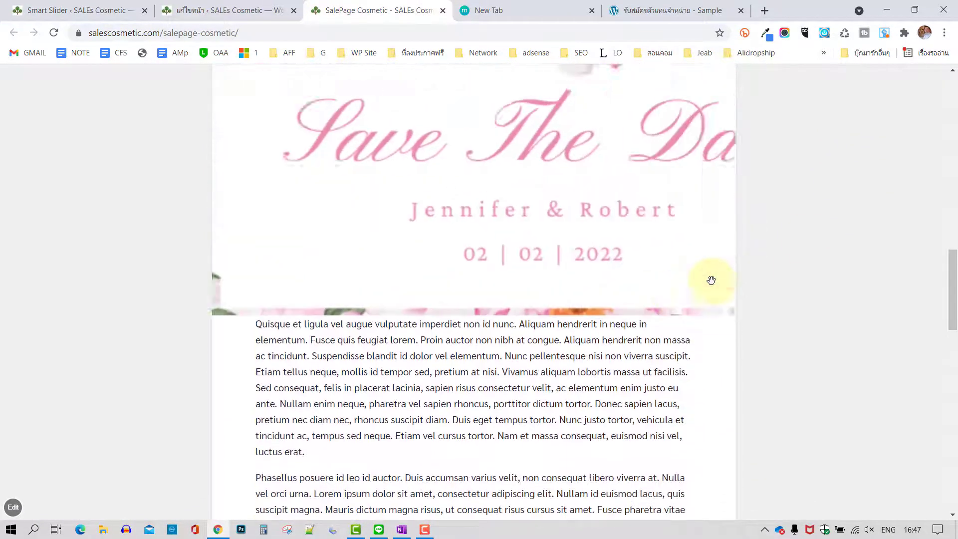
{"action": "scroll", "coordinate": [846, 260], "scroll_direction": "up", "scroll_amount": 4}
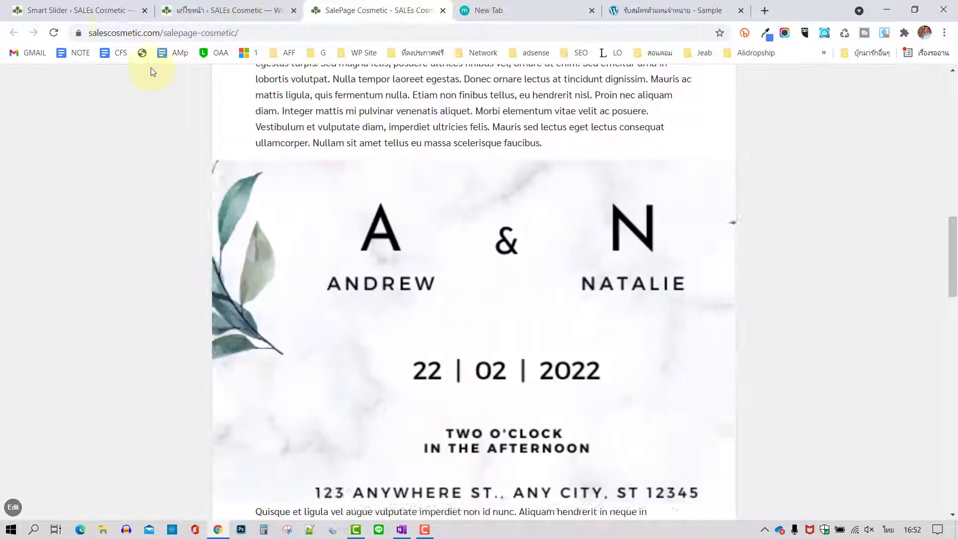
{"action": "left_click", "coordinate": [103, 15]}
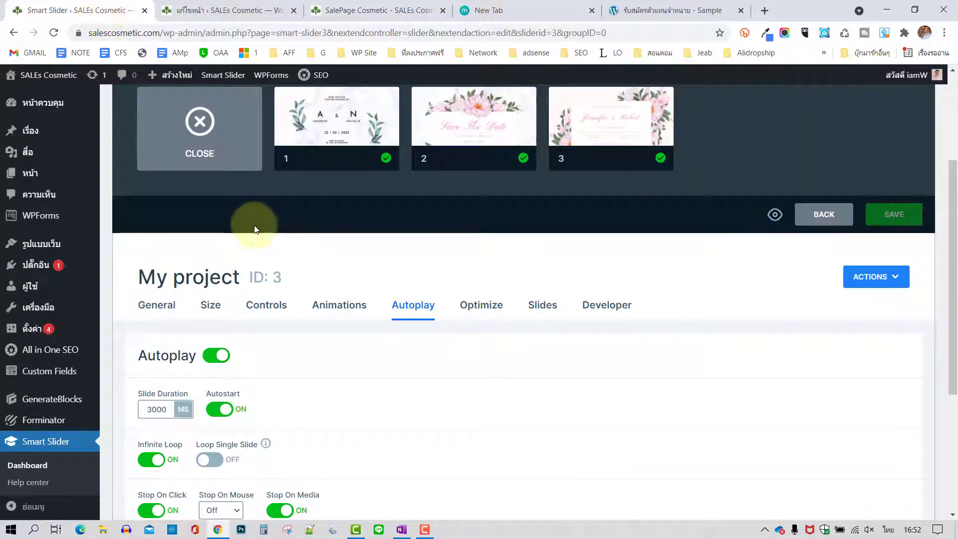
{"action": "left_click", "coordinate": [158, 305]}
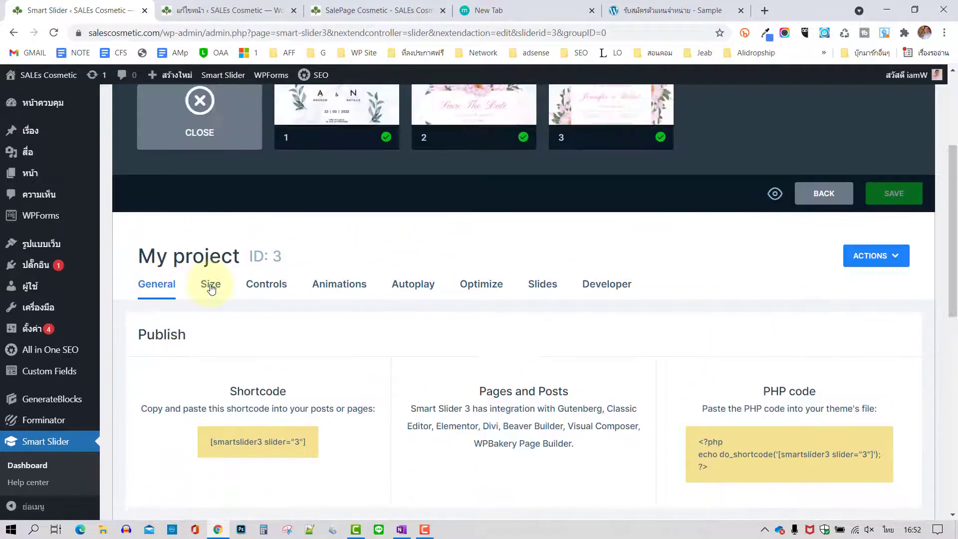
{"action": "left_click", "coordinate": [210, 284]}
{"action": "scroll", "coordinate": [427, 338], "scroll_direction": "down", "scroll_amount": 6}
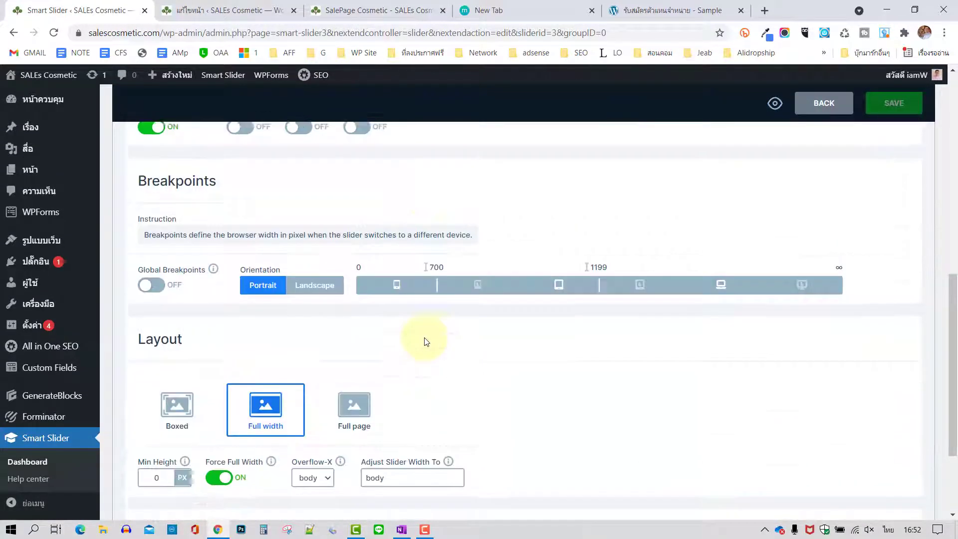
{"action": "scroll", "coordinate": [426, 342], "scroll_direction": "down", "scroll_amount": 2}
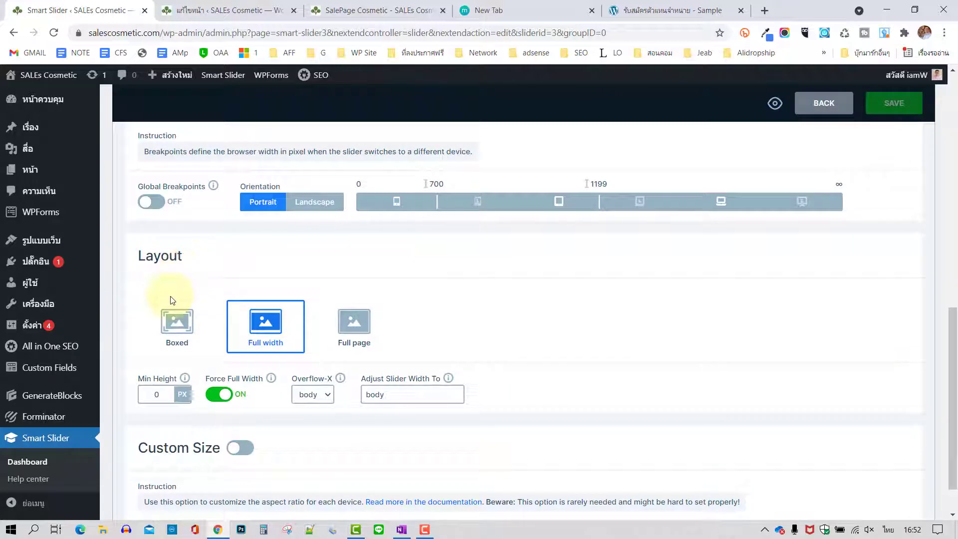
{"action": "left_click", "coordinate": [177, 324]}
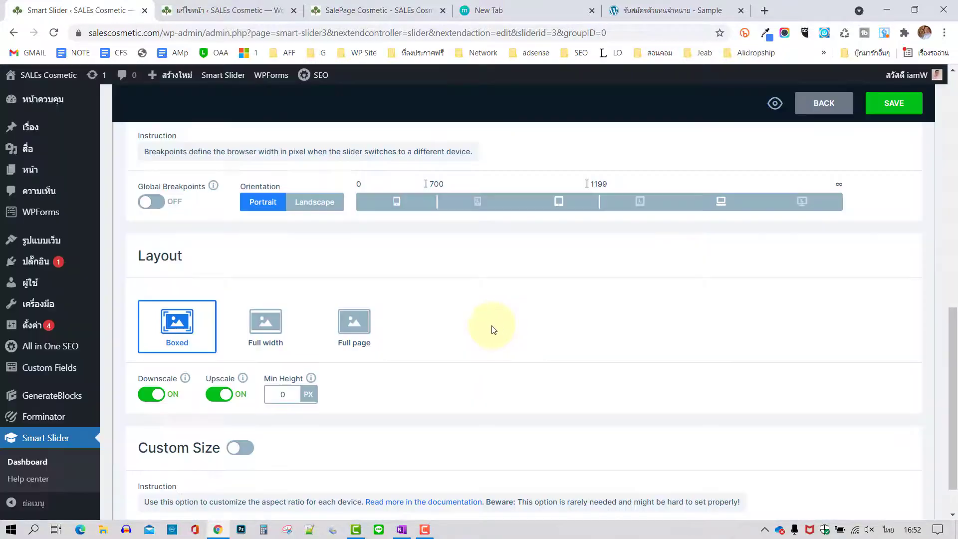
{"action": "left_click", "coordinate": [895, 103]}
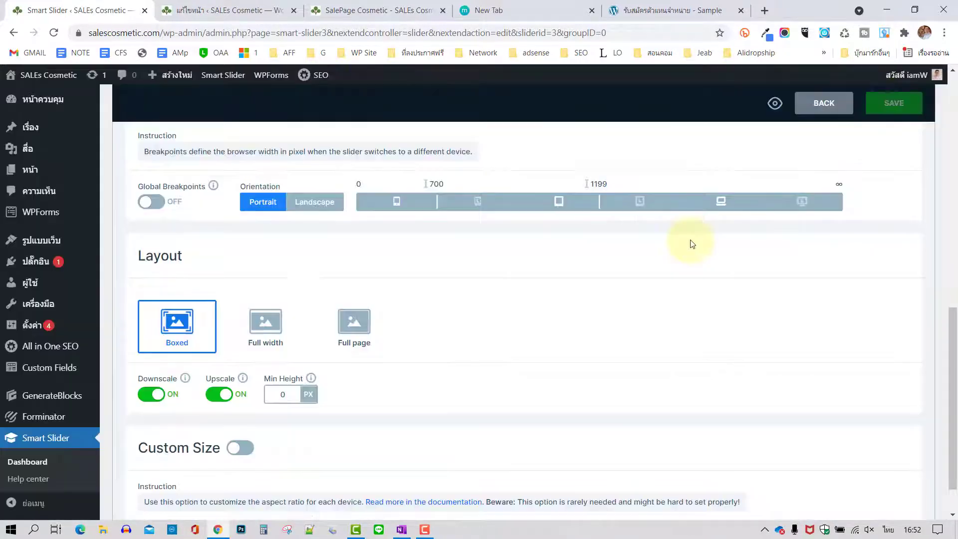
- Reload the SalePage Cosmetic page and examine how the image slider fits within the content
{"action": "left_click", "coordinate": [362, 11]}
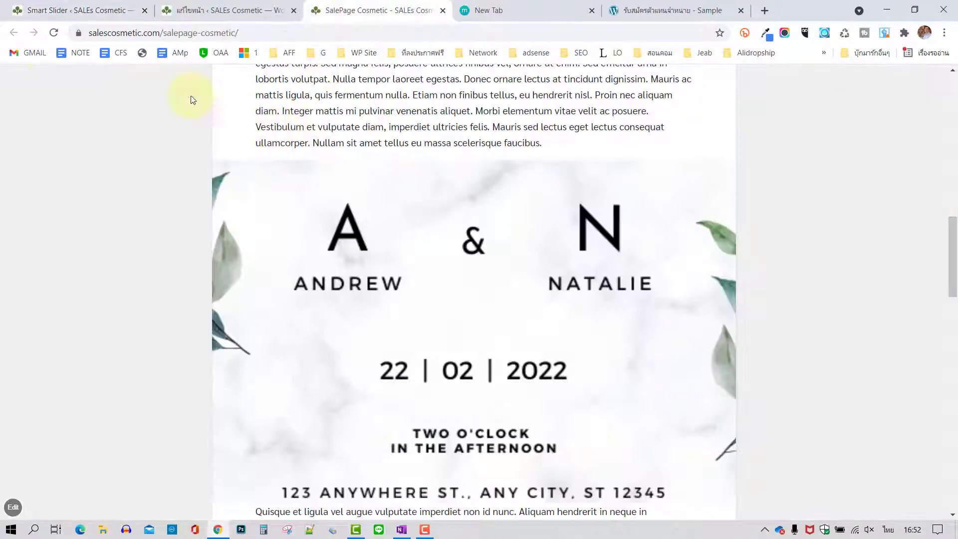
{"action": "left_click", "coordinate": [51, 35]}
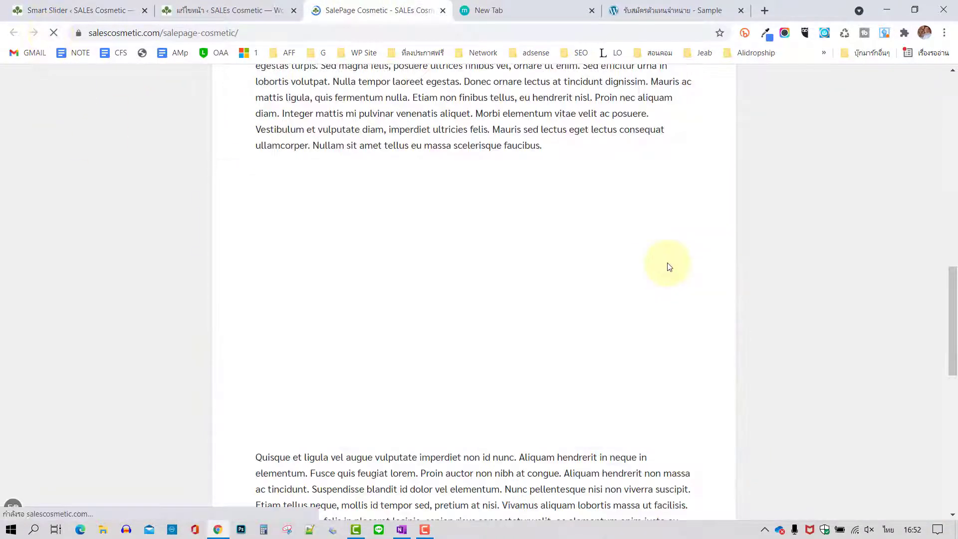
{"action": "scroll", "coordinate": [573, 284], "scroll_direction": "down", "scroll_amount": 1}
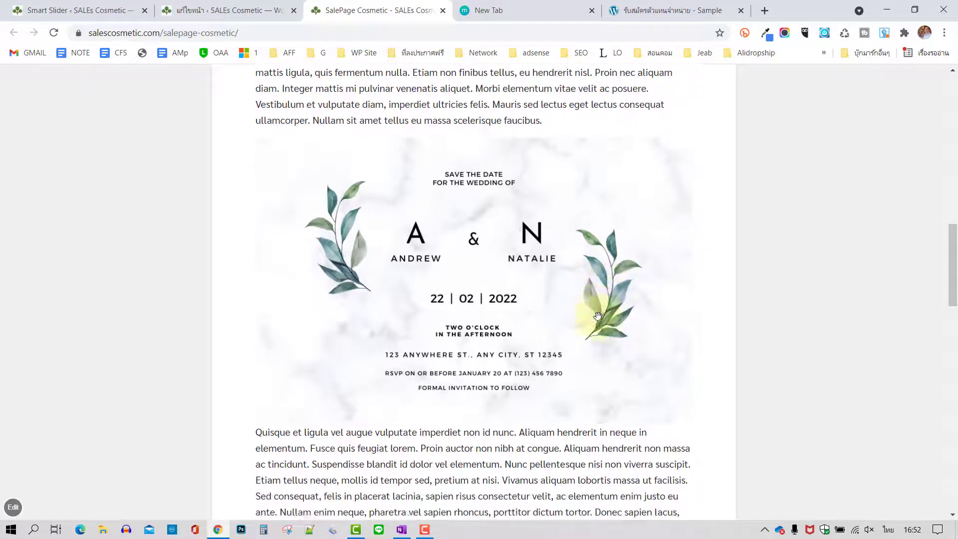
{"action": "scroll", "coordinate": [479, 298], "scroll_direction": "up", "scroll_amount": 2}
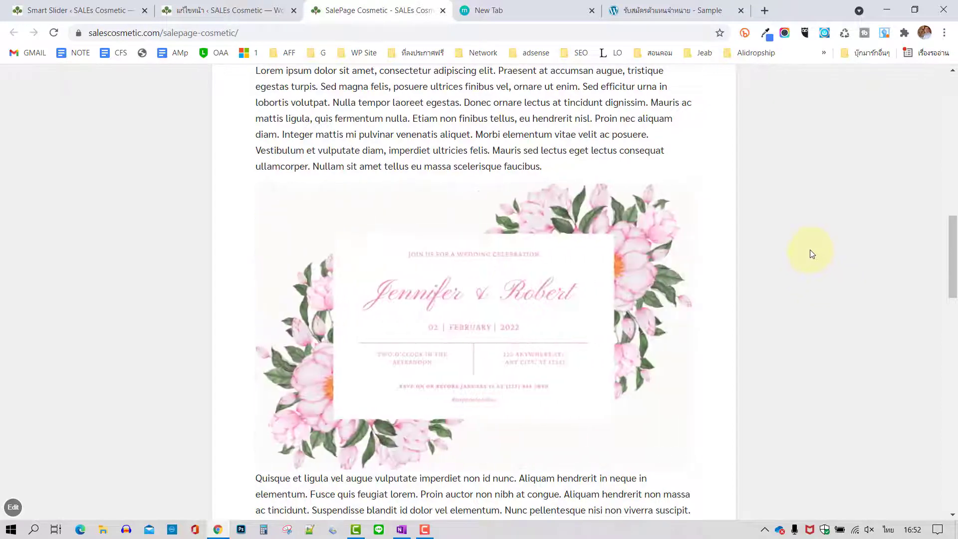
{"action": "scroll", "coordinate": [809, 252], "scroll_direction": "down", "scroll_amount": 1}
{"action": "scroll", "coordinate": [809, 253], "scroll_direction": "down", "scroll_amount": 1}
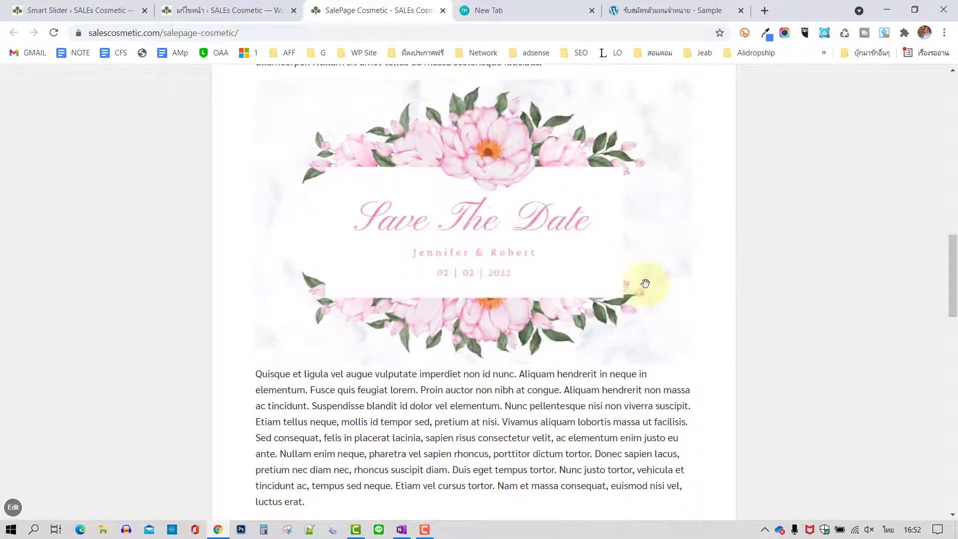
{"action": "scroll", "coordinate": [487, 305], "scroll_direction": "down", "scroll_amount": 2}
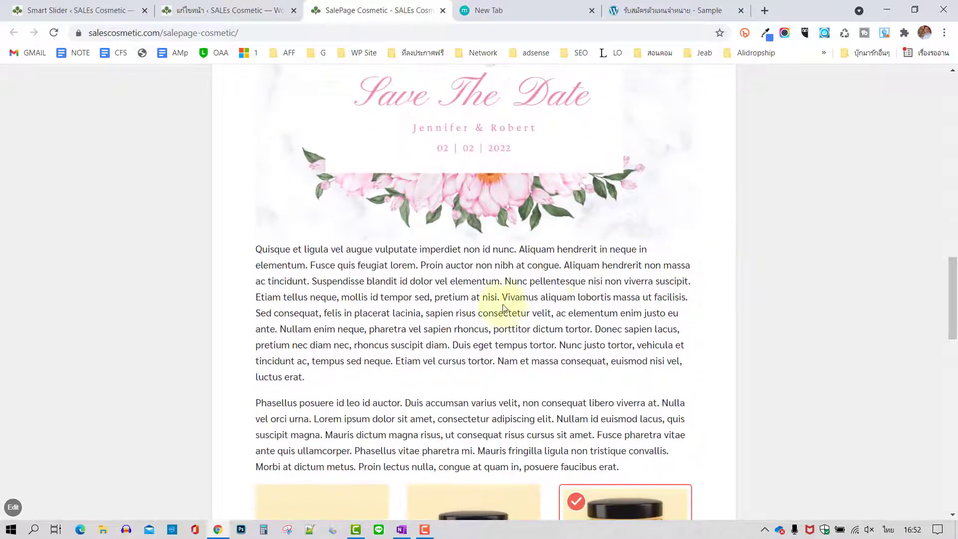
{"action": "scroll", "coordinate": [606, 280], "scroll_direction": "up", "scroll_amount": 2}
{"action": "scroll", "coordinate": [606, 280], "scroll_direction": "up", "scroll_amount": 1}
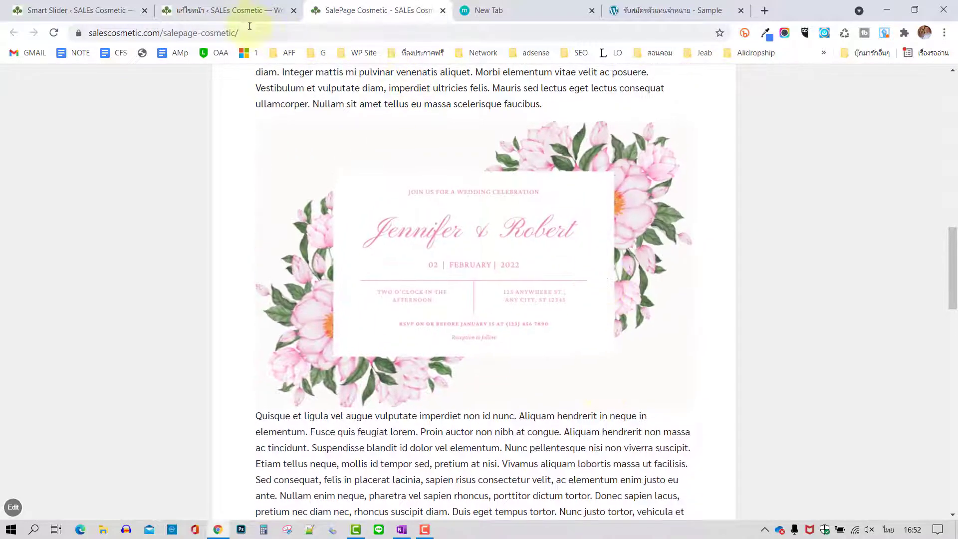
- In the page editor, add an empty block after the paragraph ending in "luctus erat."
{"action": "left_click", "coordinate": [241, 11]}
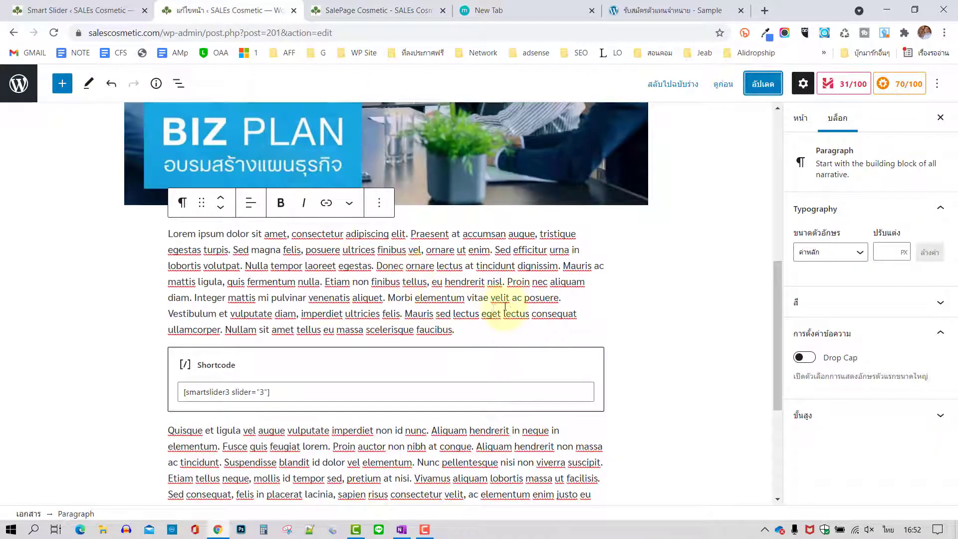
{"action": "scroll", "coordinate": [579, 284], "scroll_direction": "down", "scroll_amount": 3}
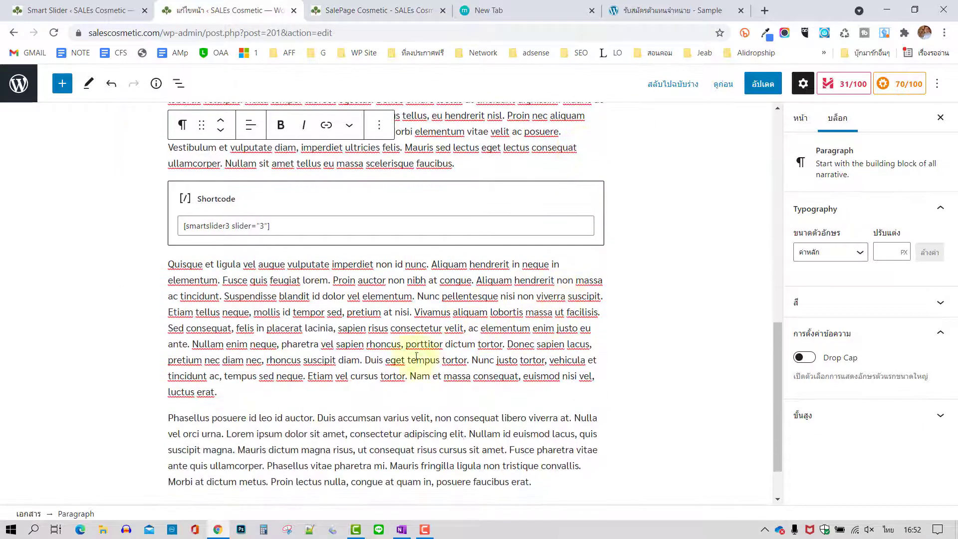
{"action": "left_click", "coordinate": [238, 392]}
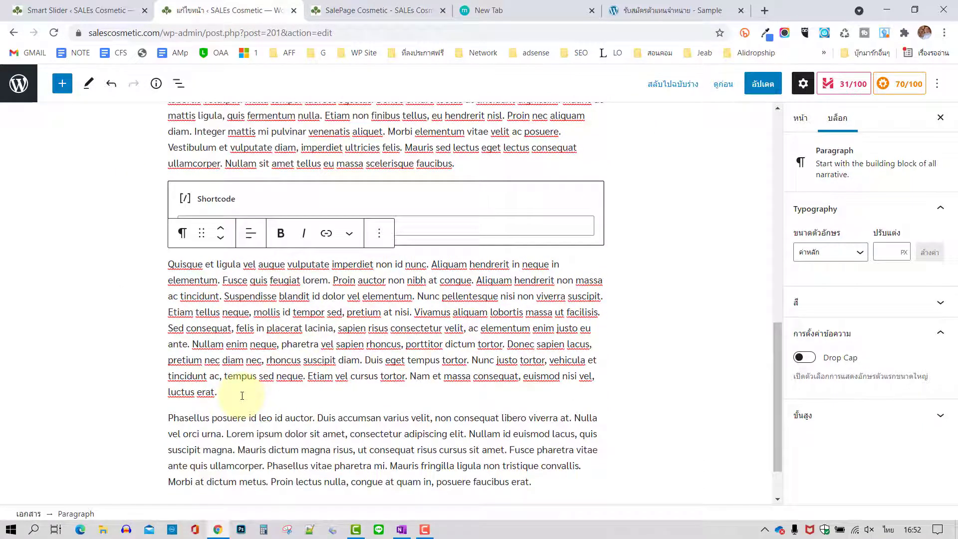
{"action": "key", "text": "Return"}
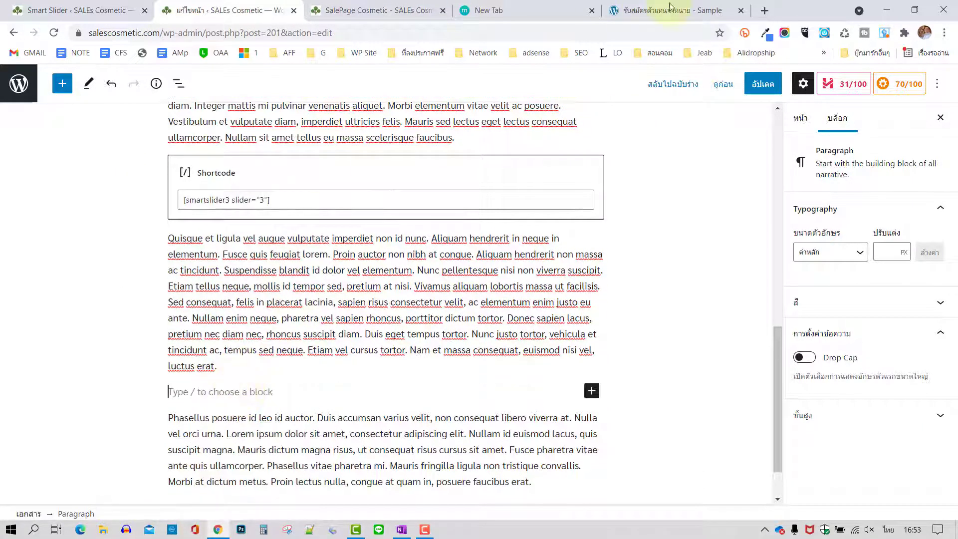
- Search the web for YouTube in a new browser tab and open the YouTube site
{"action": "left_click", "coordinate": [764, 10]}
{"action": "left_click", "coordinate": [621, 35]}
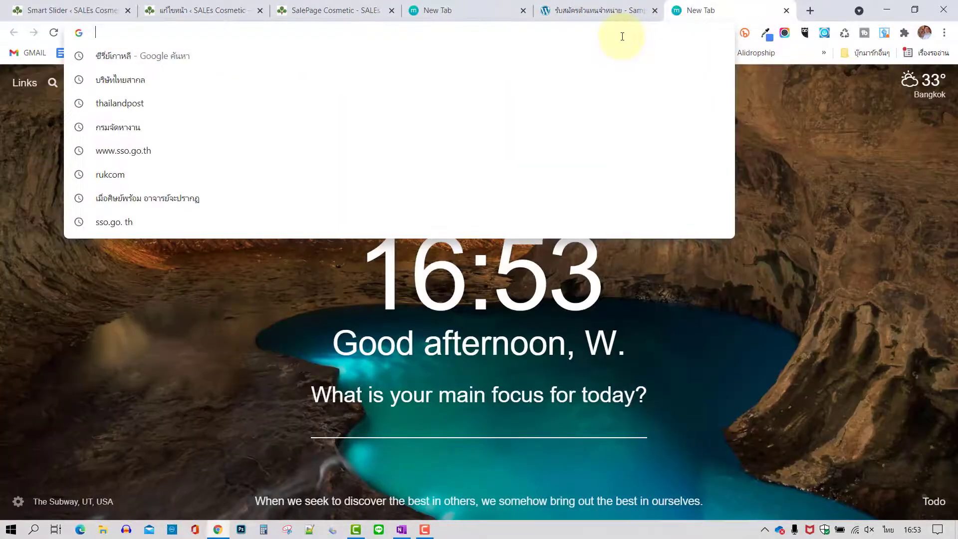
{"action": "type", "text": "นี"}
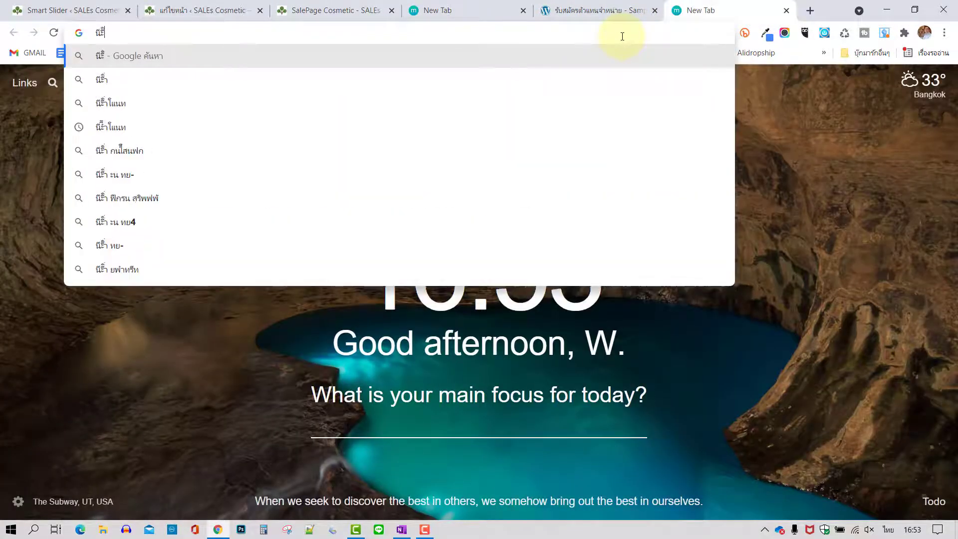
{"action": "key", "text": "BackSpace"}
{"action": "key", "text": "BackSpace"}
{"action": "type", "text": "youtbe"}
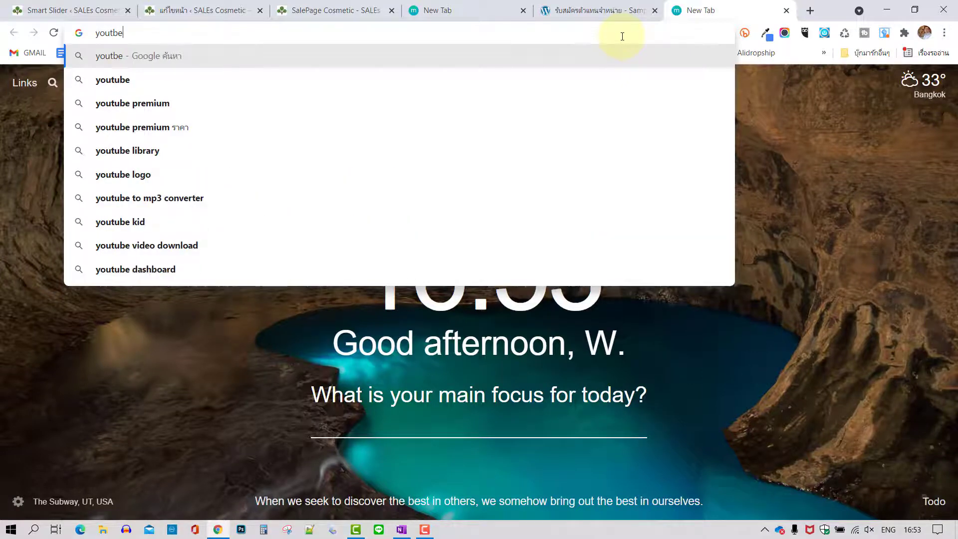
{"action": "key", "text": "Return"}
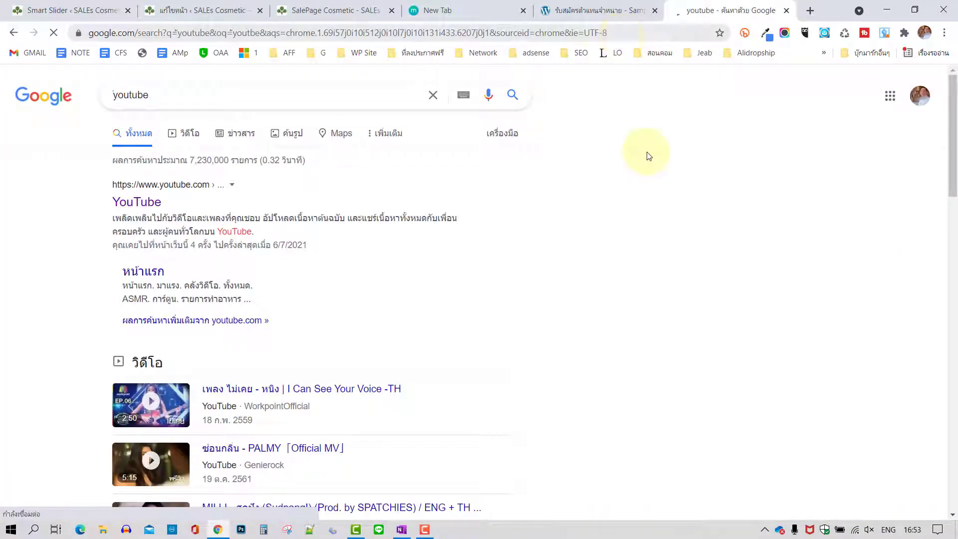
{"action": "left_click", "coordinate": [133, 202]}
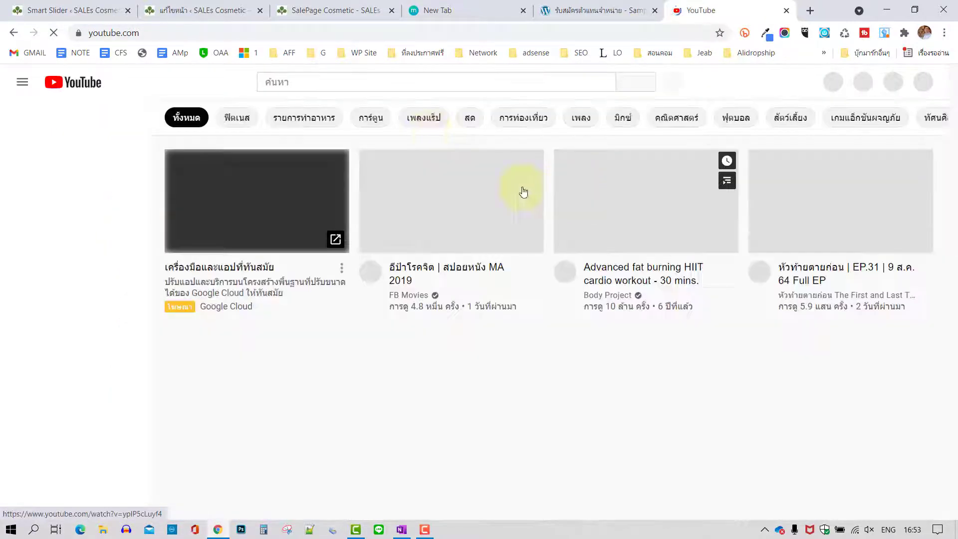
- Search YouTube for "4k sky"
{"action": "left_click", "coordinate": [386, 83]}
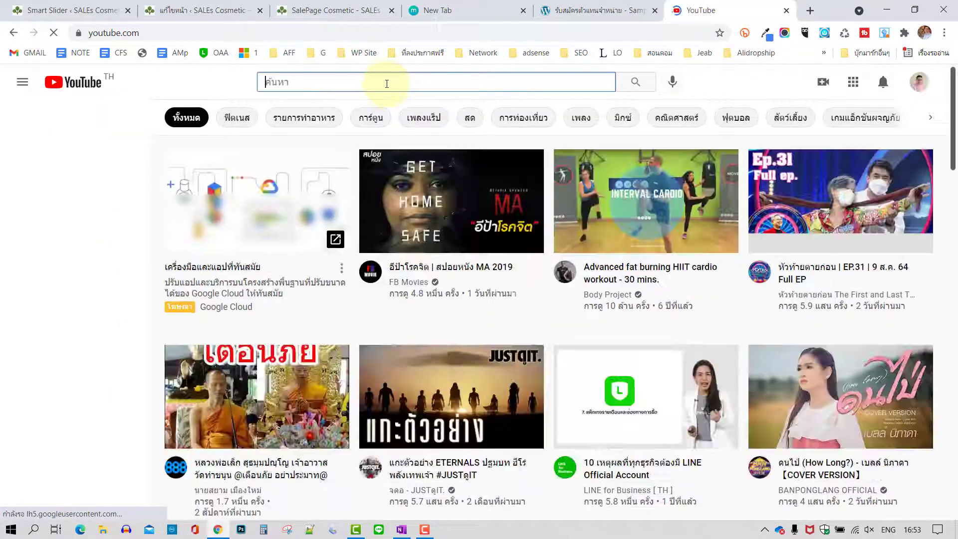
{"action": "type", "text": "4k"}
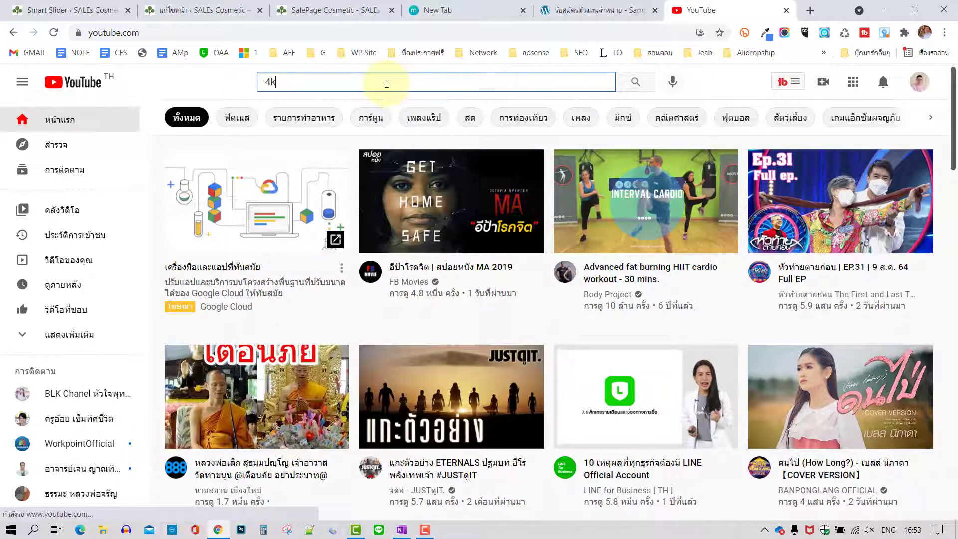
{"action": "key", "text": "grave"}
{"action": "type", "text": "ห"}
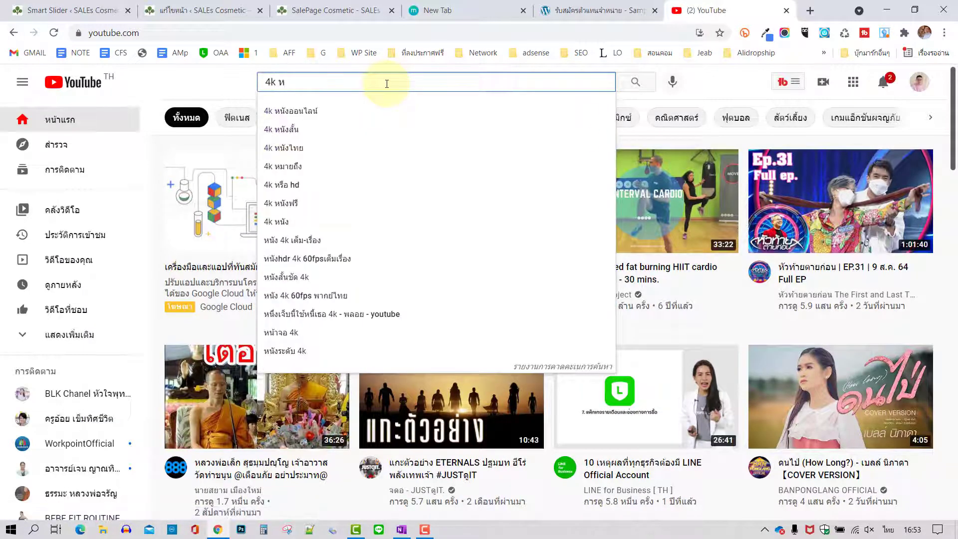
{"action": "key", "text": "BackSpace"}
{"action": "key", "text": "BackSpace"}
{"action": "type", "text": "s"}
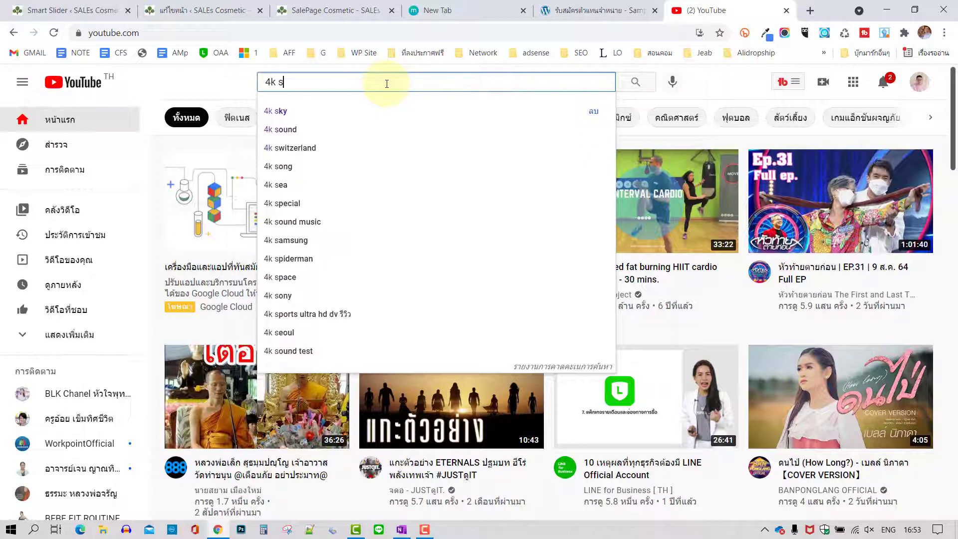
{"action": "type", "text": "ky"}
{"action": "key", "text": "Return"}
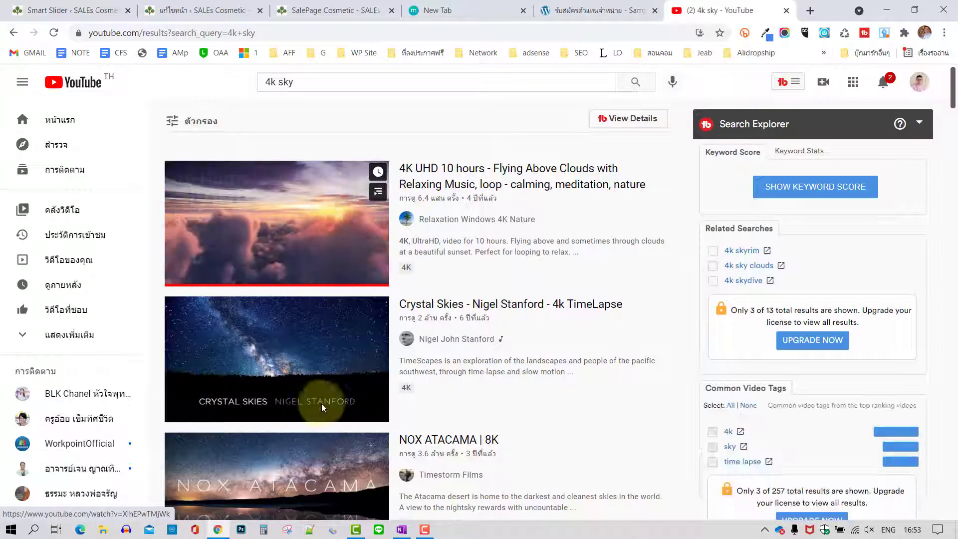
- Open the "Crystal Skies" 4k TimeLapse video from the results and copy its web address
{"action": "scroll", "coordinate": [285, 354], "scroll_direction": "down", "scroll_amount": 1}
{"action": "scroll", "coordinate": [285, 354], "scroll_direction": "down", "scroll_amount": 1}
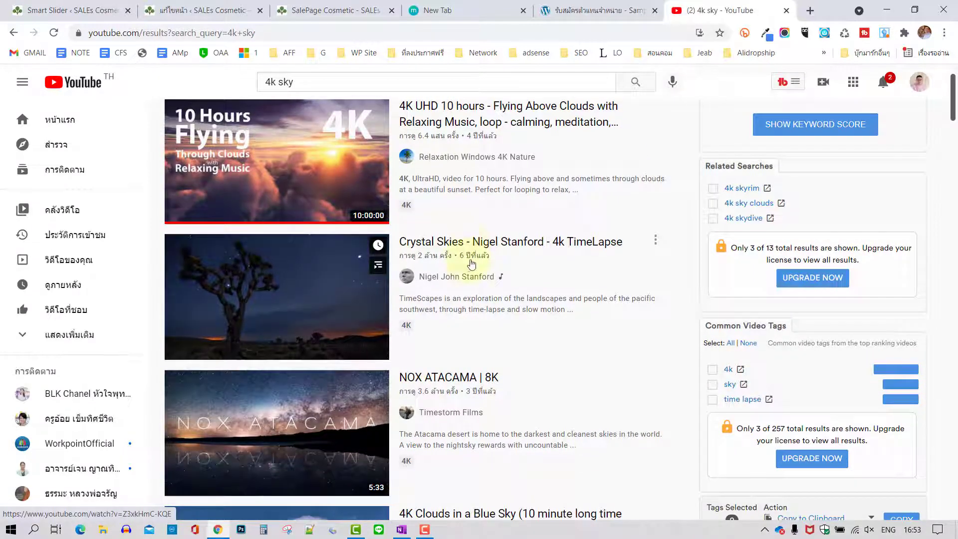
{"action": "left_click", "coordinate": [419, 241]}
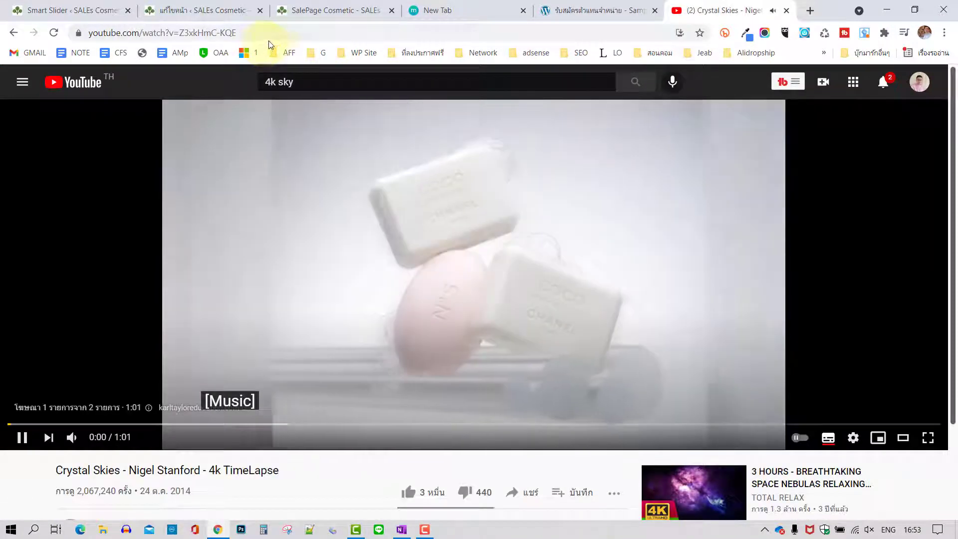
{"action": "left_click", "coordinate": [274, 32]}
{"action": "right_click", "coordinate": [274, 33]}
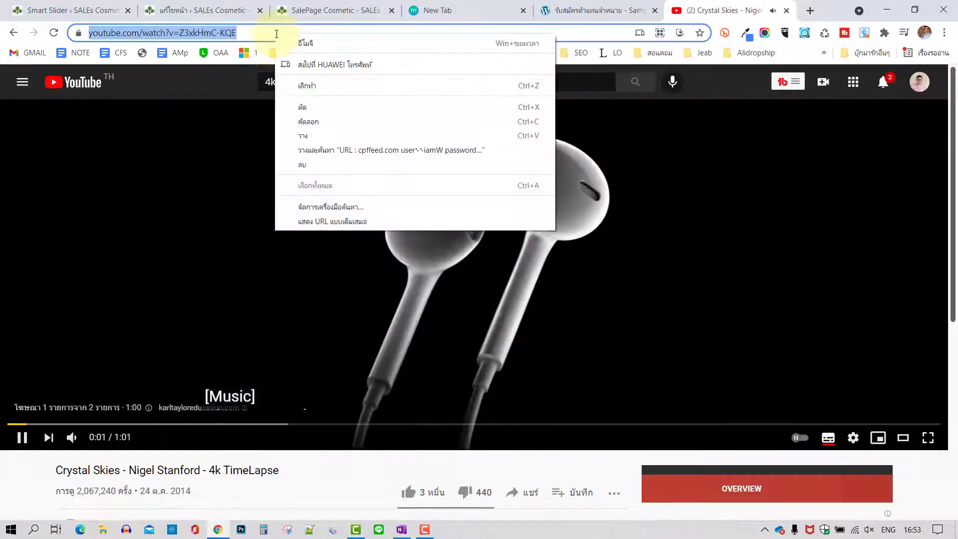
{"action": "left_click", "coordinate": [317, 122]}
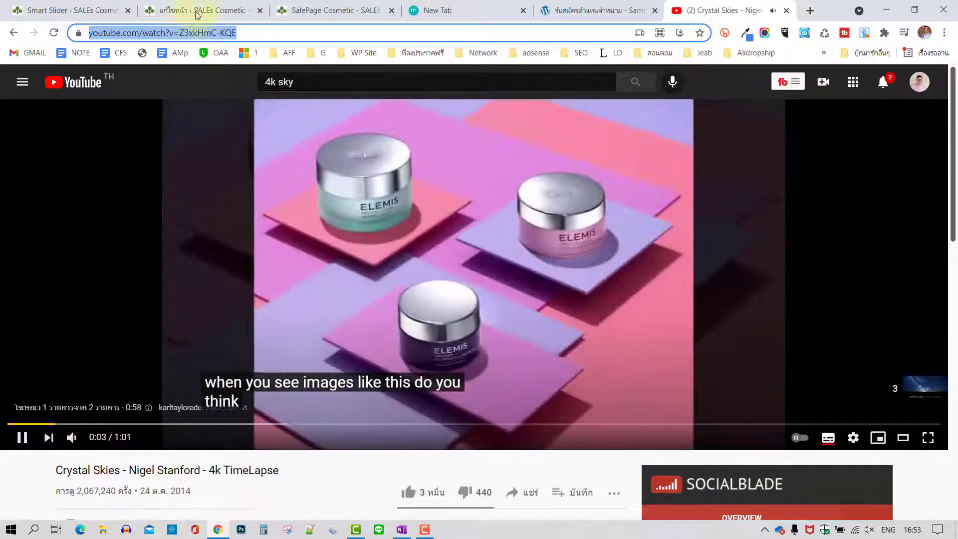
- Return to the page editor and insert a YouTube embed block below the paragraph ending in "luctus erat."
{"action": "left_click", "coordinate": [199, 12]}
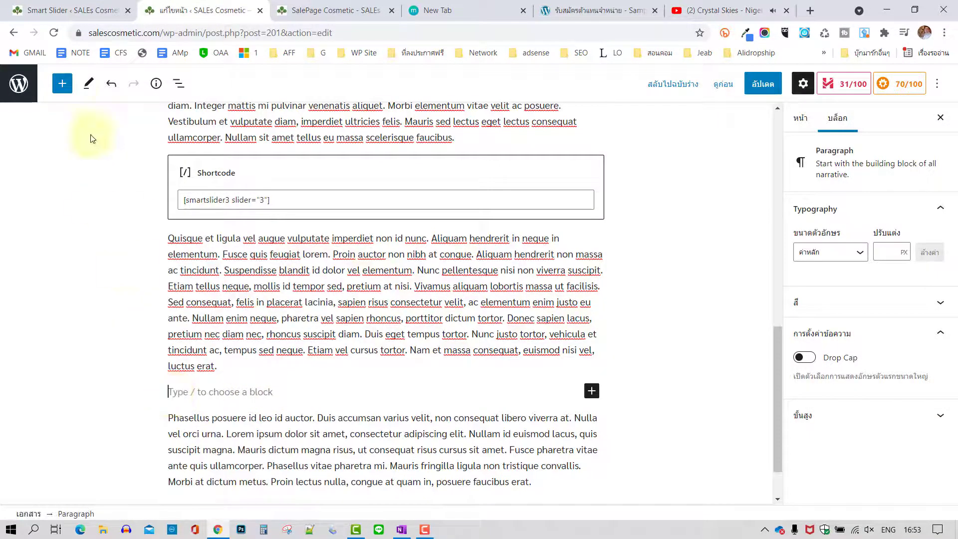
{"action": "left_click", "coordinate": [62, 84]}
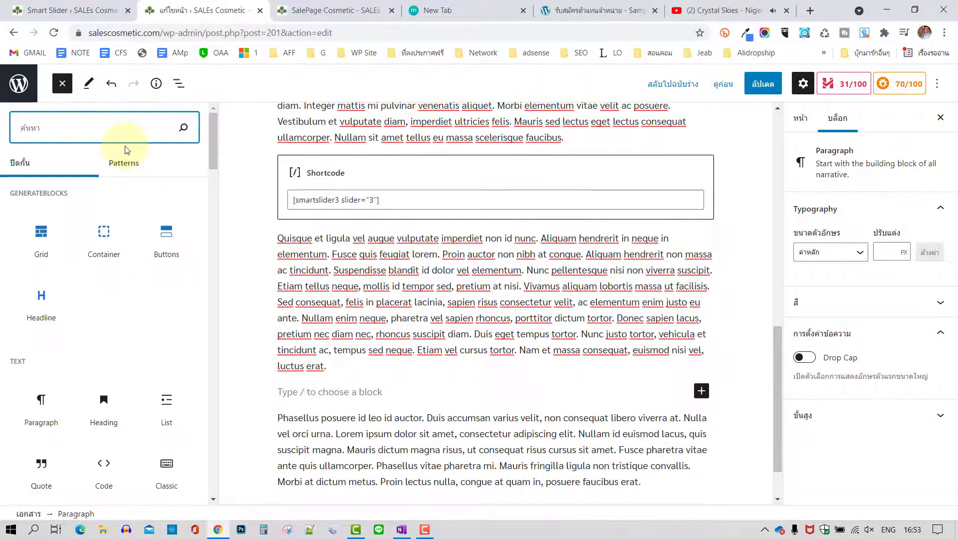
{"action": "left_click_drag", "start_coordinate": [213, 145], "coordinate": [194, 381]}
{"action": "left_click", "coordinate": [167, 299]}
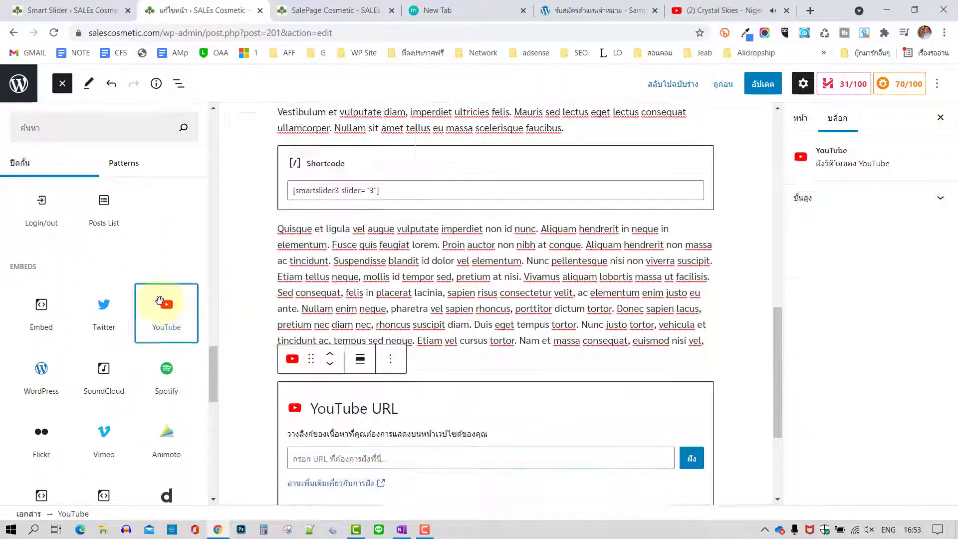
{"action": "left_click", "coordinate": [343, 457]}
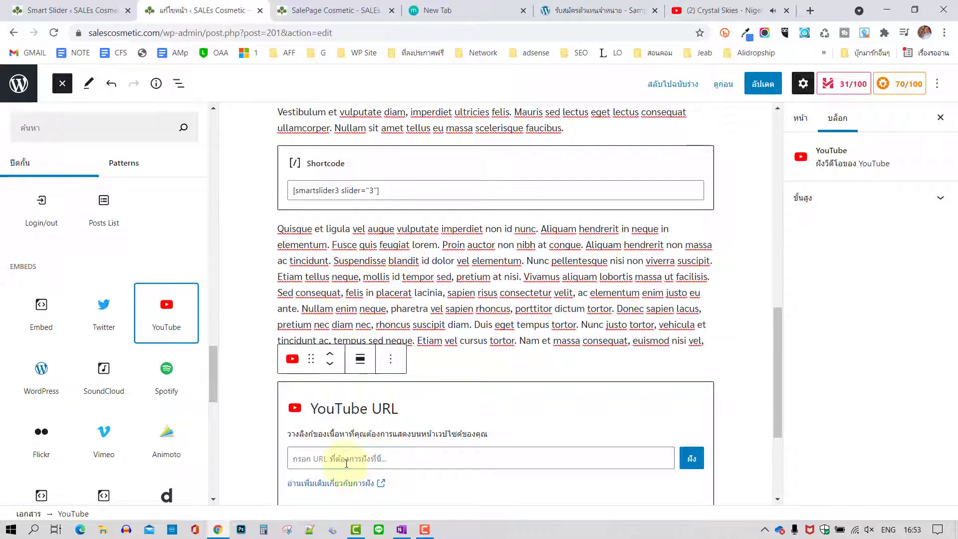
{"action": "key", "text": "ctrl+v"}
{"action": "scroll", "coordinate": [573, 359], "scroll_direction": "down", "scroll_amount": 2}
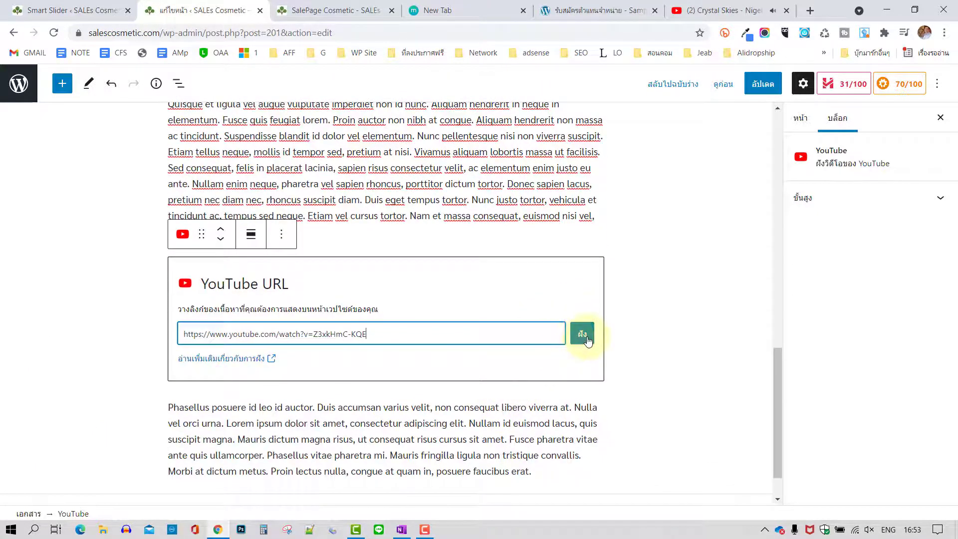
{"action": "left_click", "coordinate": [587, 338]}
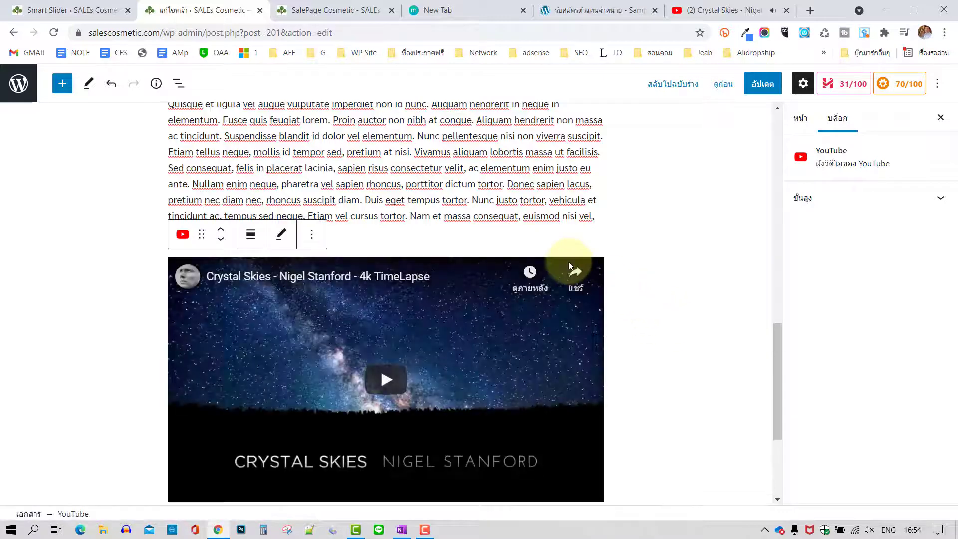
- Set the YouTube video block's alignment to wide (กว้าง) and update the page
{"action": "scroll", "coordinate": [485, 287], "scroll_direction": "down", "scroll_amount": 2}
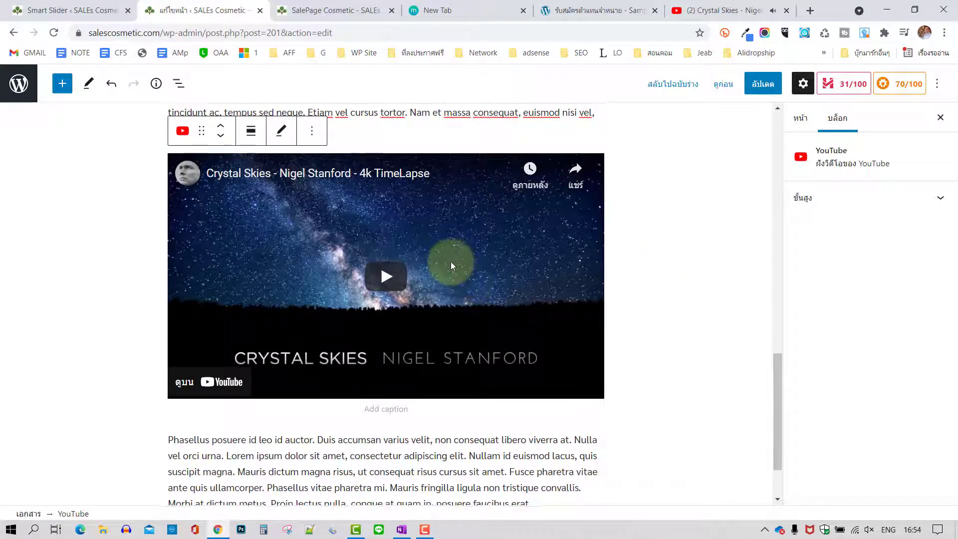
{"action": "scroll", "coordinate": [451, 266], "scroll_direction": "up", "scroll_amount": 1}
{"action": "left_click", "coordinate": [252, 173]}
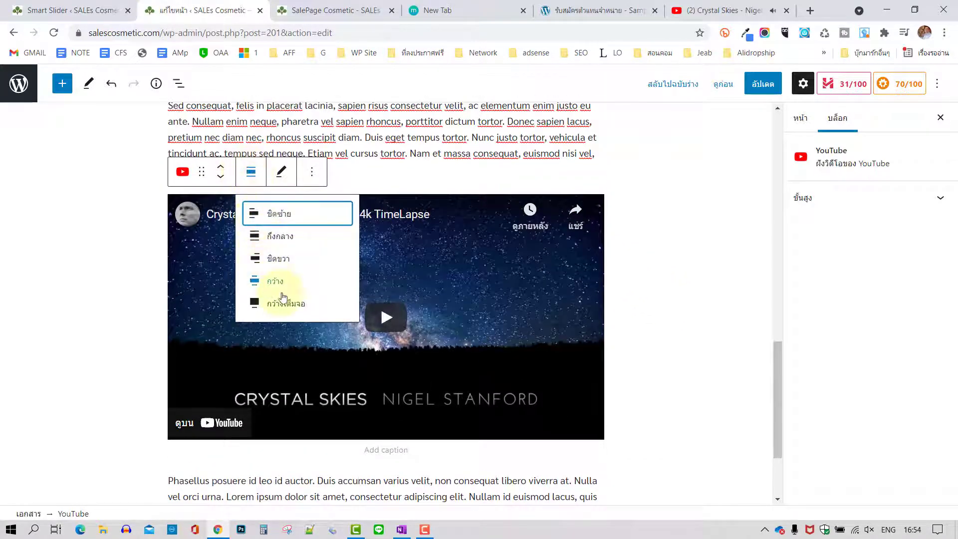
{"action": "left_click", "coordinate": [274, 280]}
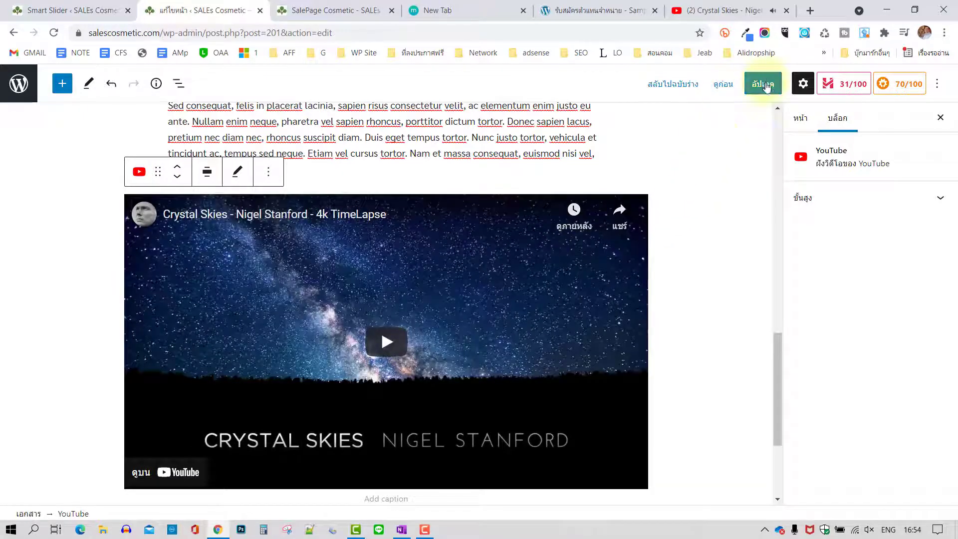
{"action": "left_click", "coordinate": [763, 85]}
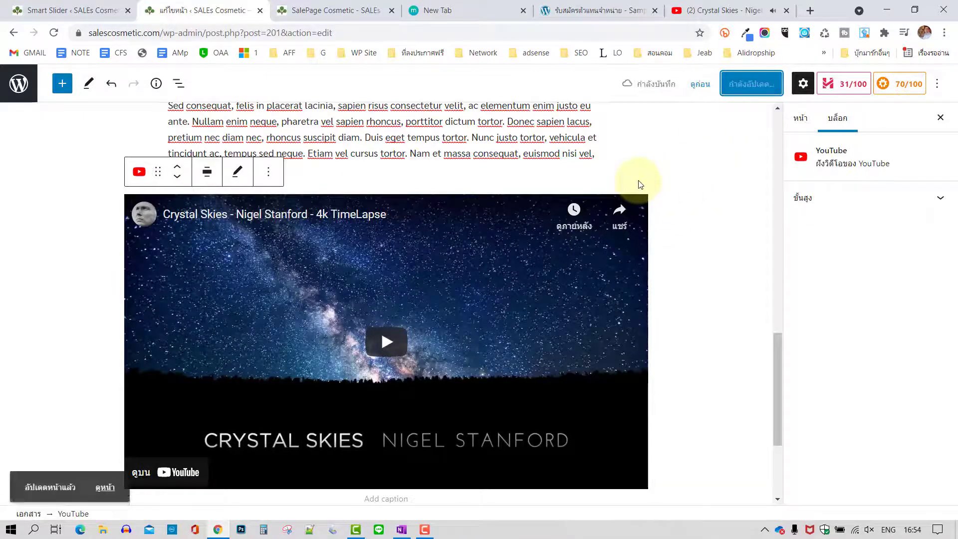
- Reload the published sales page, test playback of the embedded video, and review its placement alongside the slider and text
{"action": "left_click", "coordinate": [331, 10]}
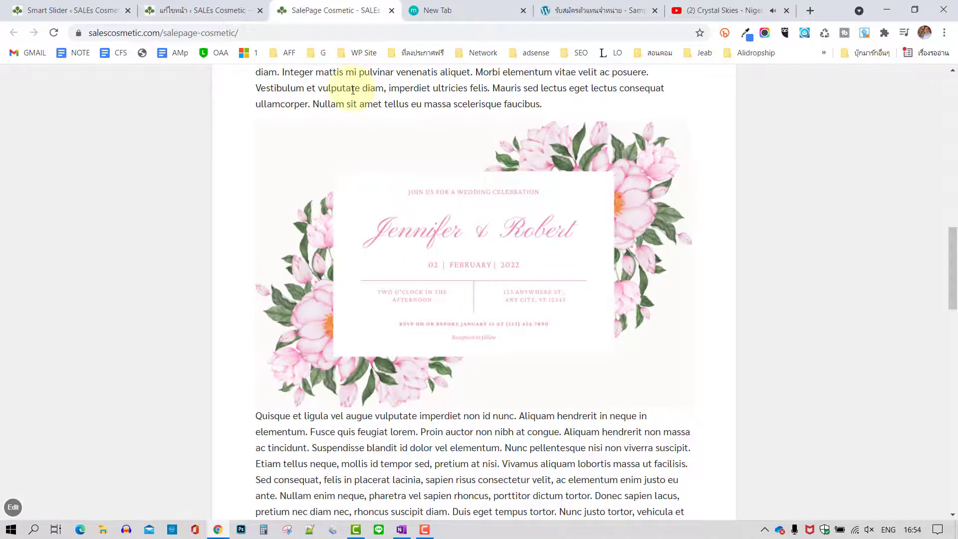
{"action": "left_click", "coordinate": [51, 32]}
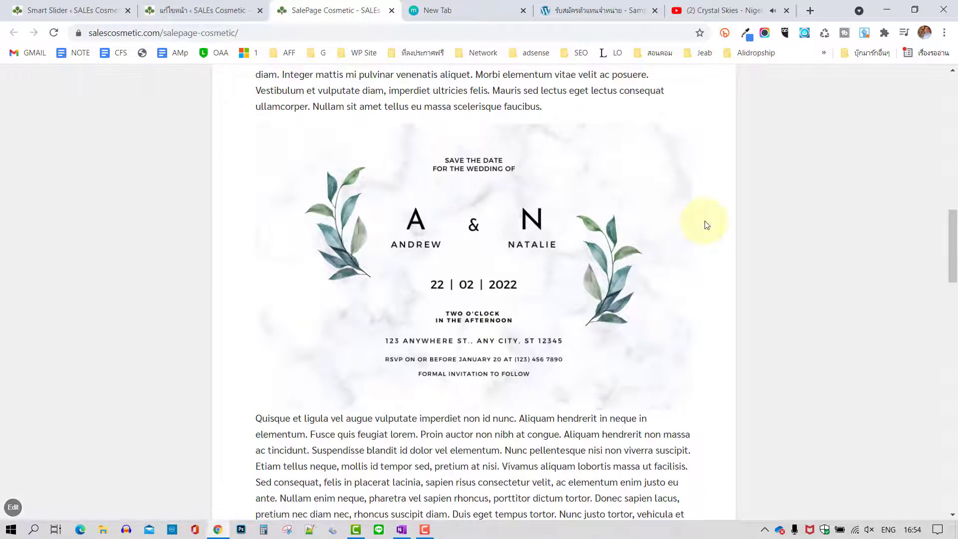
{"action": "scroll", "coordinate": [706, 222], "scroll_direction": "down", "scroll_amount": 6}
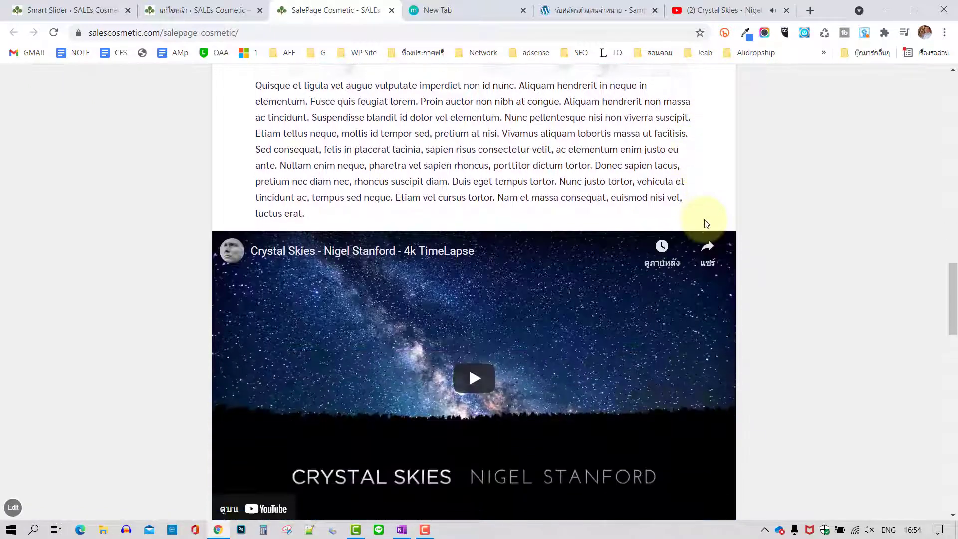
{"action": "scroll", "coordinate": [706, 223], "scroll_direction": "down", "scroll_amount": 1}
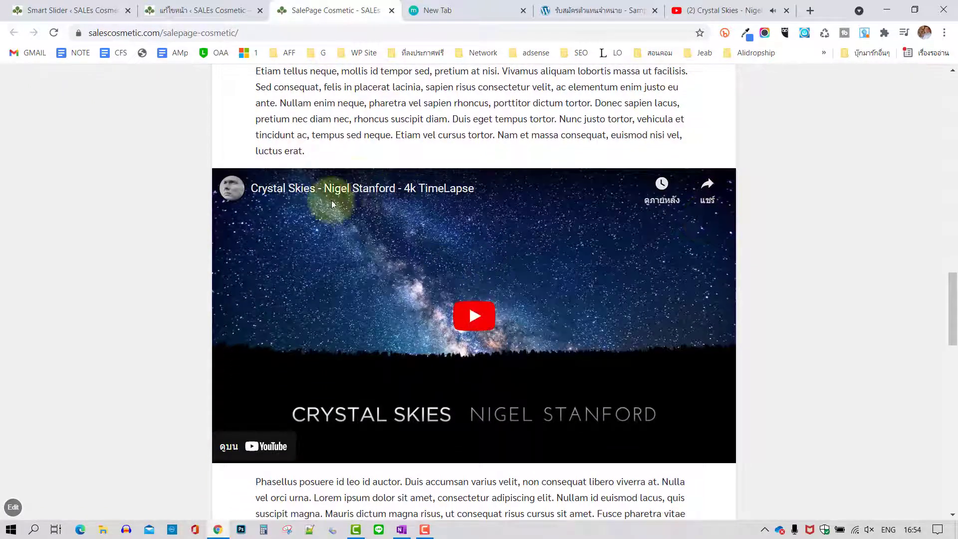
{"action": "scroll", "coordinate": [561, 281], "scroll_direction": "down", "scroll_amount": 1}
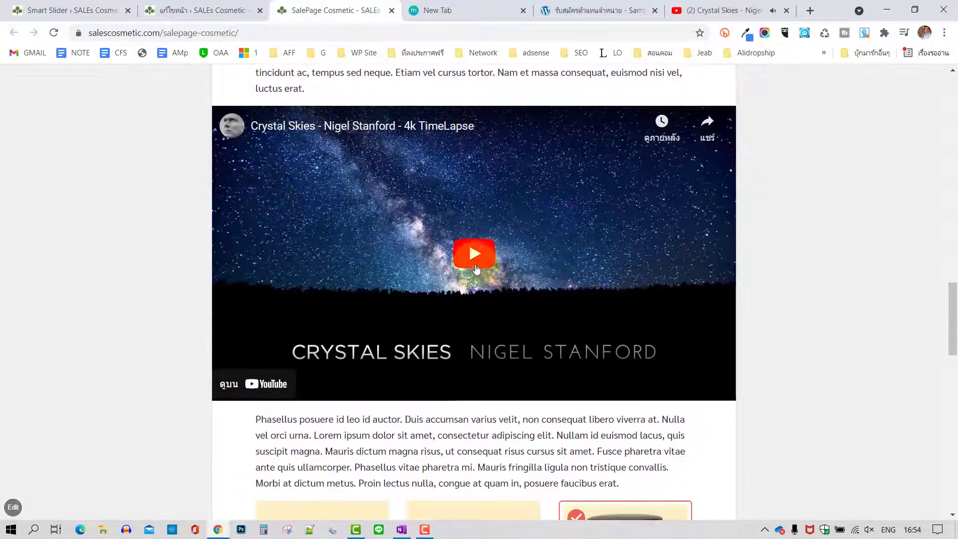
{"action": "left_click", "coordinate": [474, 255]}
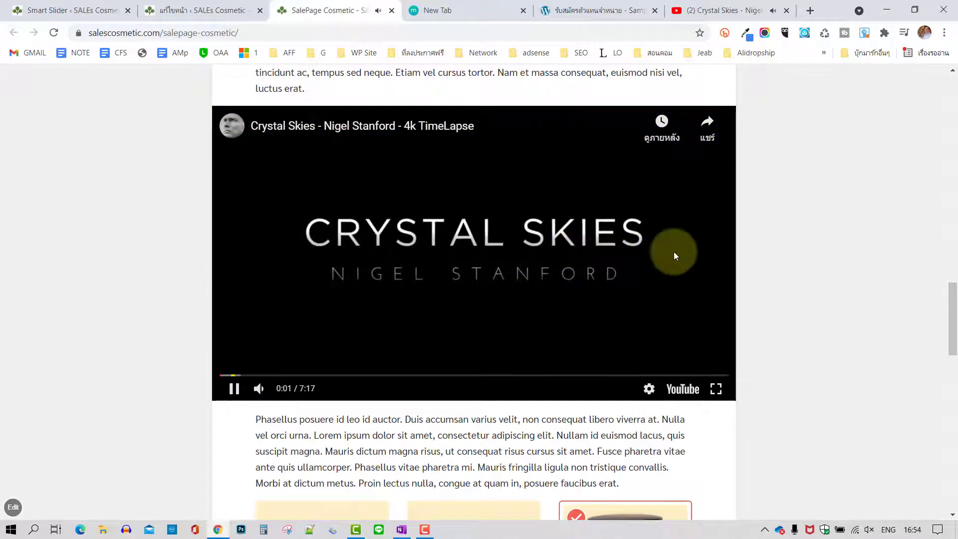
{"action": "left_click", "coordinate": [237, 391]}
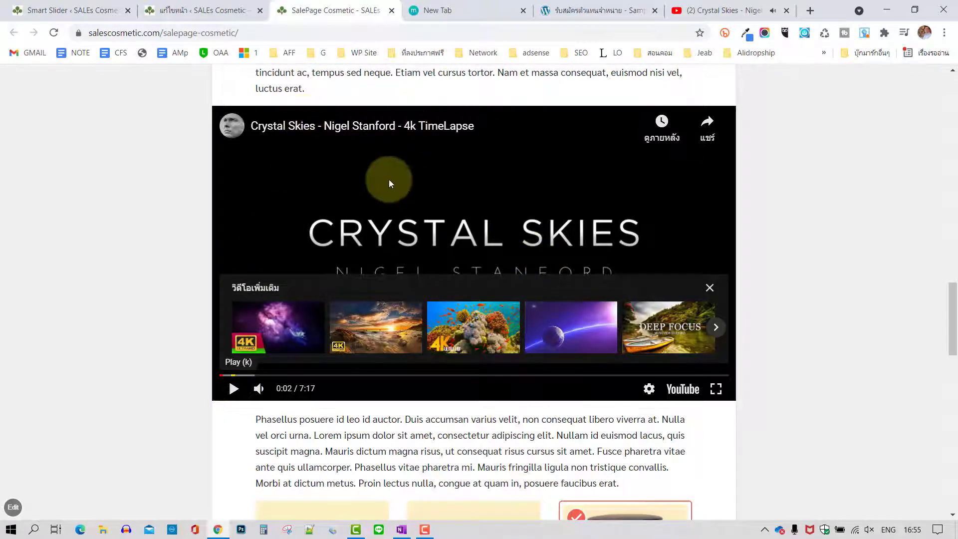
{"action": "scroll", "coordinate": [592, 196], "scroll_direction": "down", "scroll_amount": 3}
{"action": "scroll", "coordinate": [593, 195], "scroll_direction": "up", "scroll_amount": 5}
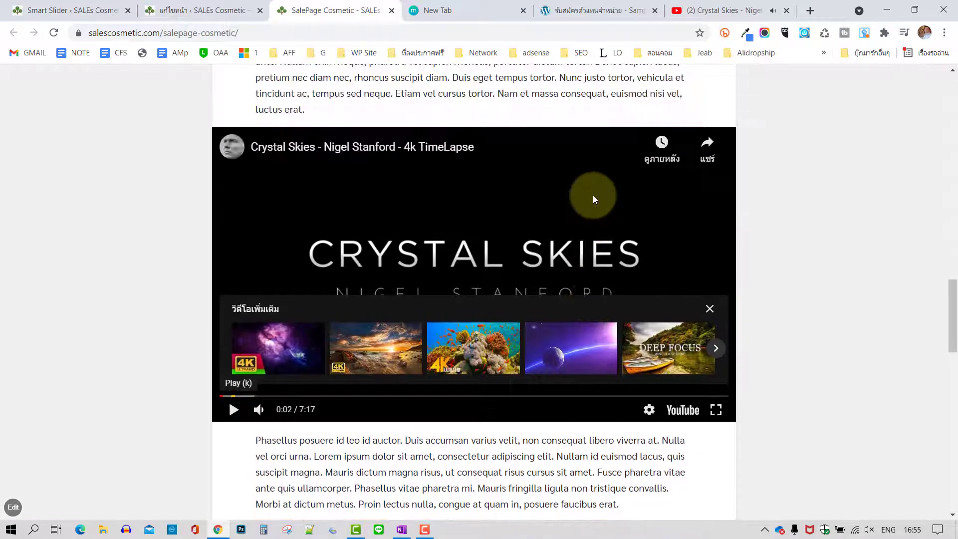
{"action": "scroll", "coordinate": [593, 197], "scroll_direction": "up", "scroll_amount": 10}
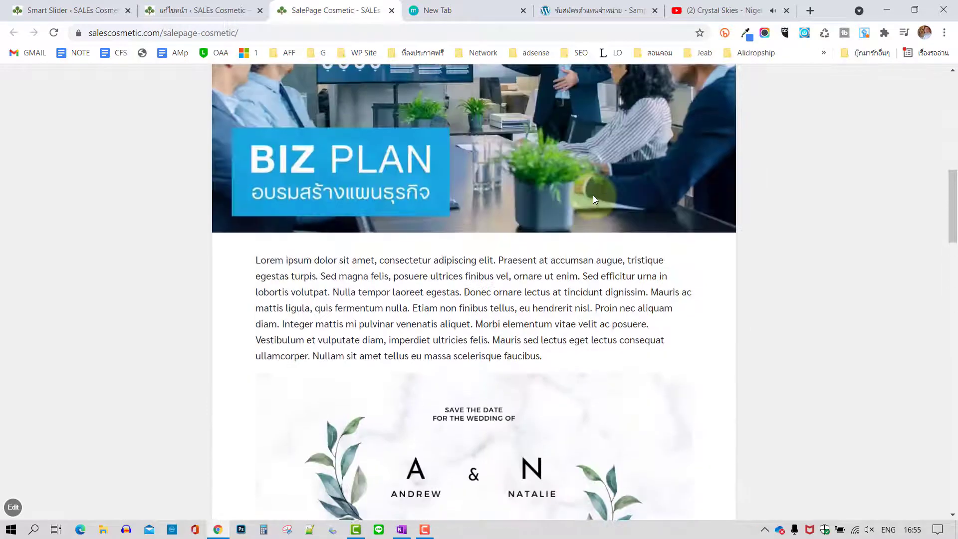
{"action": "scroll", "coordinate": [593, 199], "scroll_direction": "down", "scroll_amount": 3}
{"action": "scroll", "coordinate": [649, 139], "scroll_direction": "down", "scroll_amount": 2}
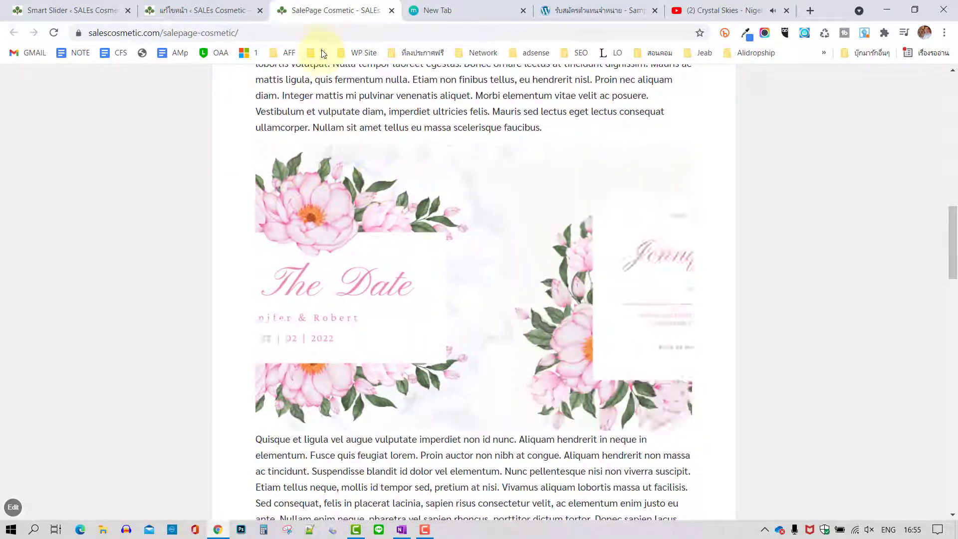
- Examine the sample sales page's layout, especially its video and the product image grid beneath it
{"action": "left_click", "coordinate": [598, 11]}
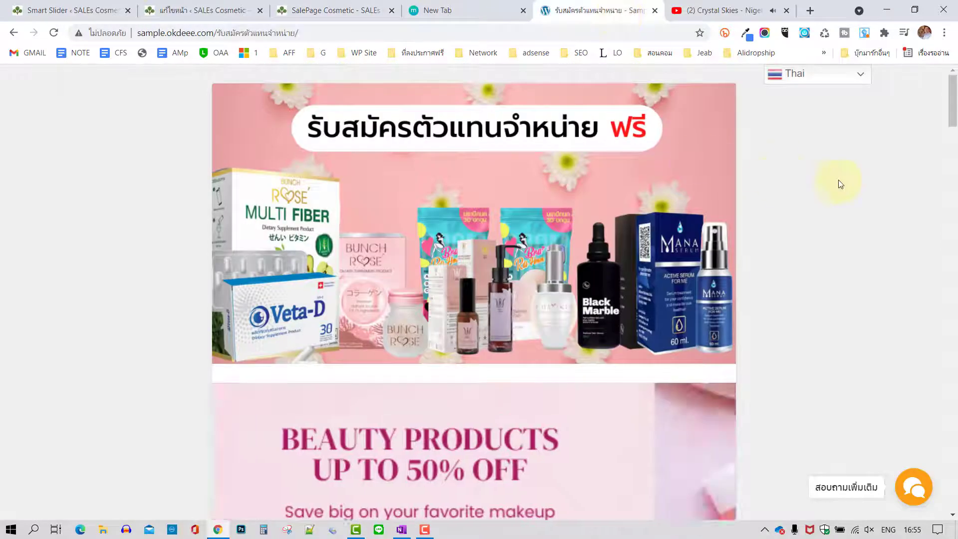
{"action": "scroll", "coordinate": [866, 182], "scroll_direction": "down", "scroll_amount": 1}
{"action": "scroll", "coordinate": [848, 178], "scroll_direction": "down", "scroll_amount": 14}
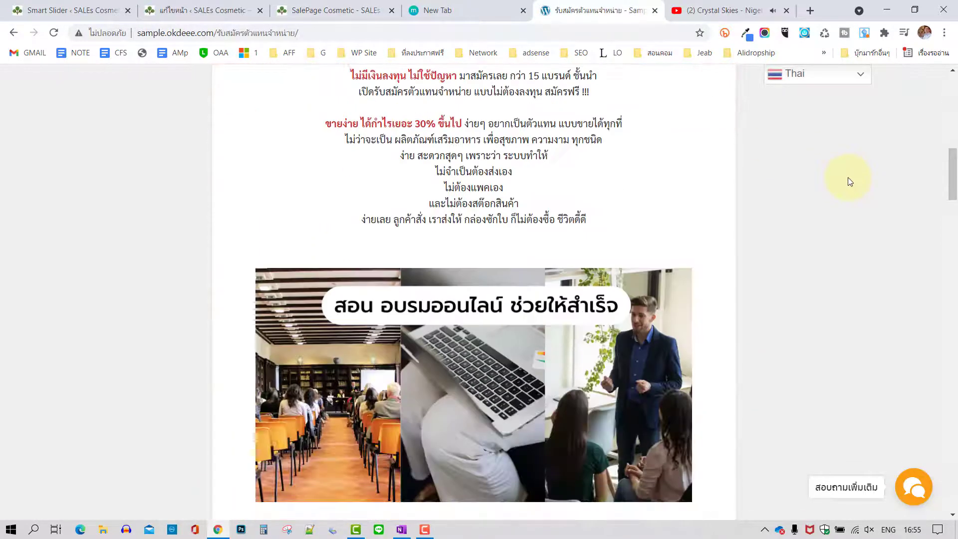
{"action": "scroll", "coordinate": [847, 178], "scroll_direction": "down", "scroll_amount": 15}
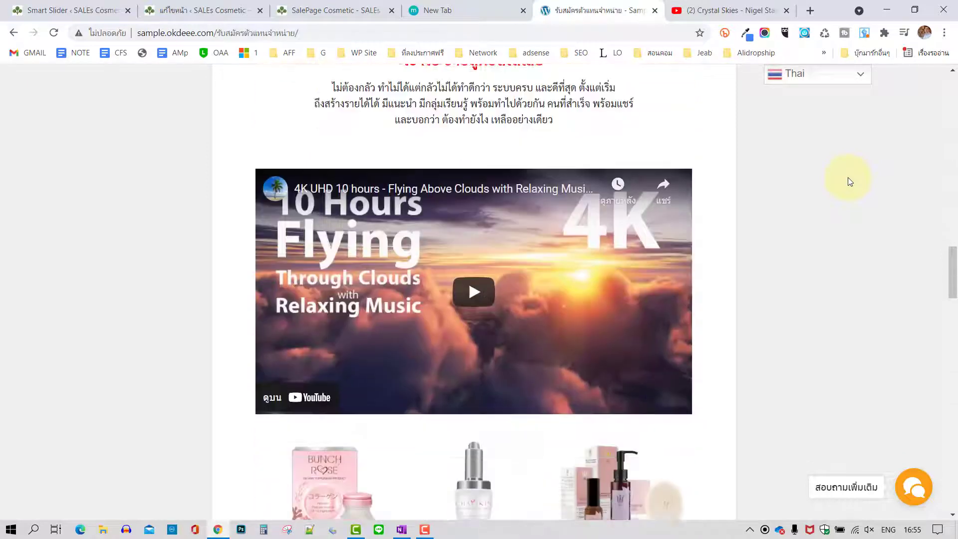
{"action": "scroll", "coordinate": [501, 129], "scroll_direction": "up", "scroll_amount": 1}
{"action": "scroll", "coordinate": [753, 171], "scroll_direction": "down", "scroll_amount": 1}
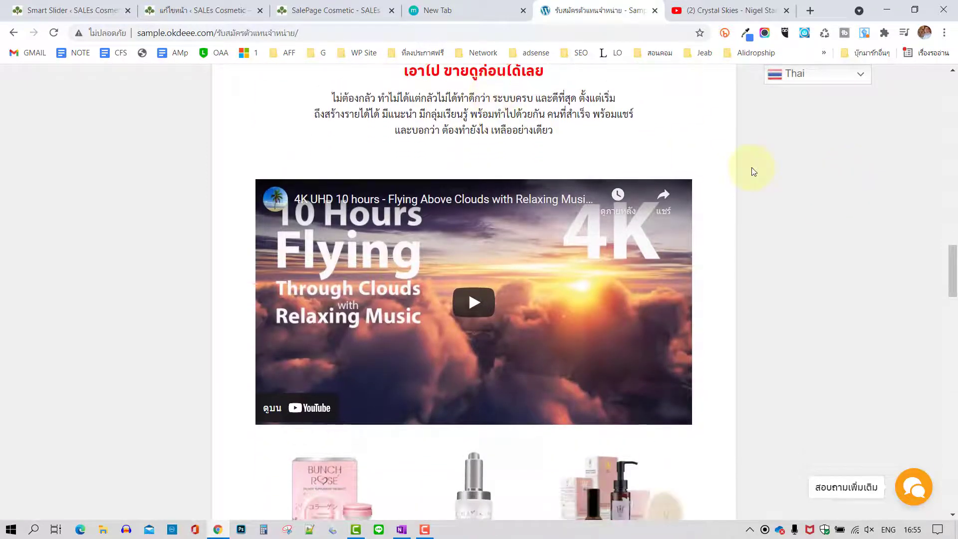
{"action": "scroll", "coordinate": [753, 171], "scroll_direction": "down", "scroll_amount": 5}
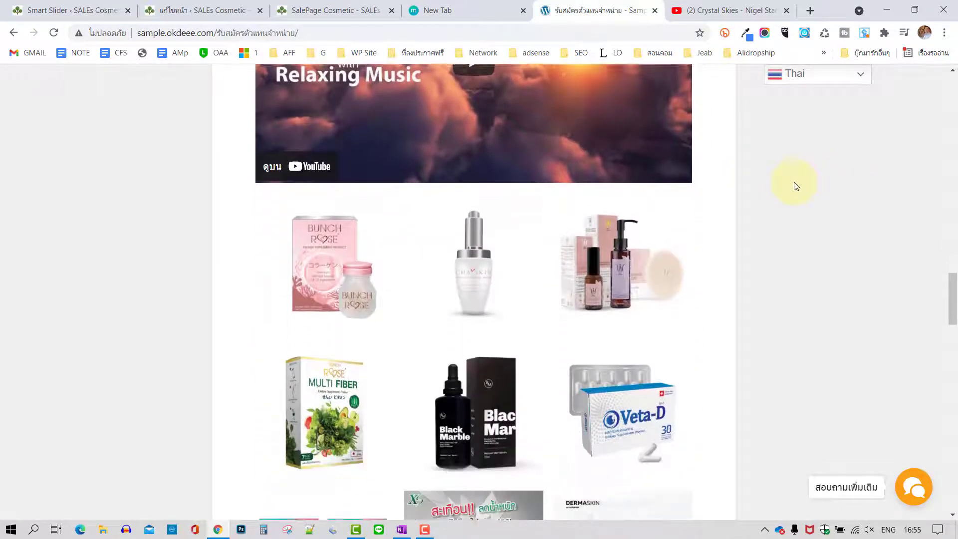
{"action": "scroll", "coordinate": [783, 197], "scroll_direction": "down", "scroll_amount": 3}
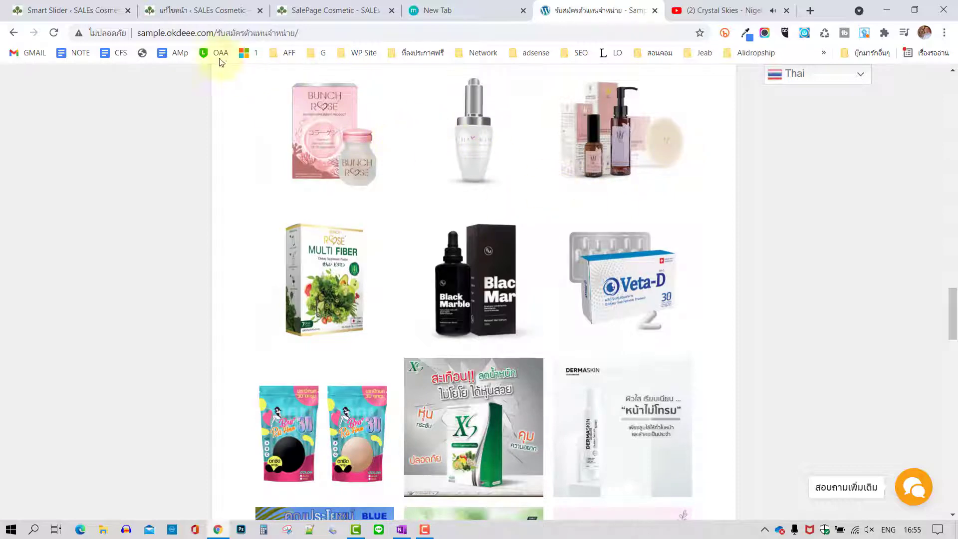
- Back in the page editor, copy the paragraph block below the YouTube video
{"action": "left_click", "coordinate": [198, 14]}
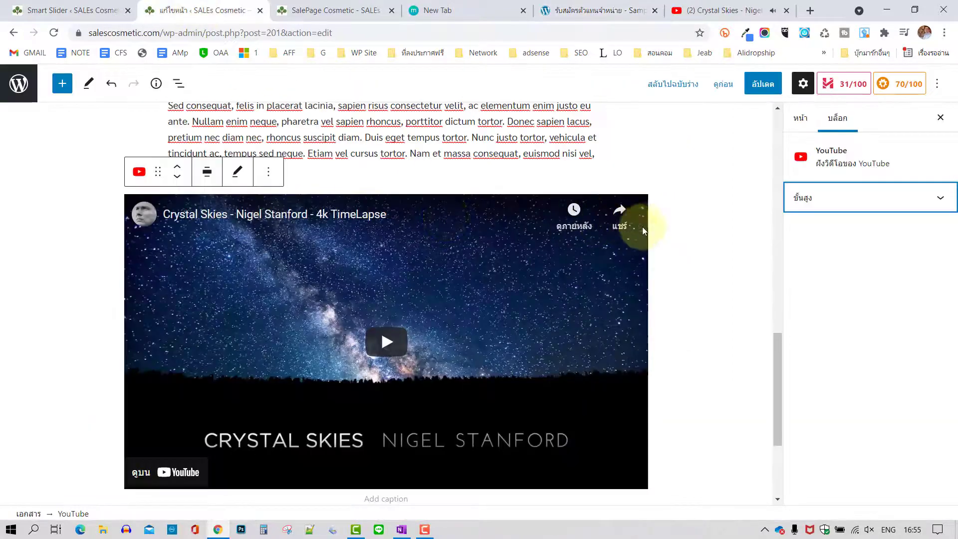
{"action": "scroll", "coordinate": [512, 327], "scroll_direction": "down", "scroll_amount": 2}
{"action": "scroll", "coordinate": [512, 328], "scroll_direction": "down", "scroll_amount": 1}
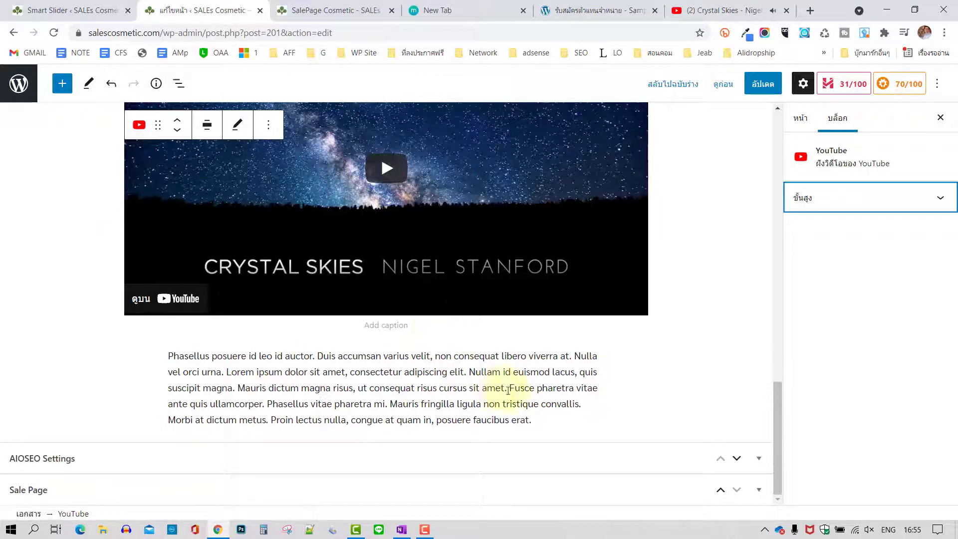
{"action": "left_click", "coordinate": [539, 423]}
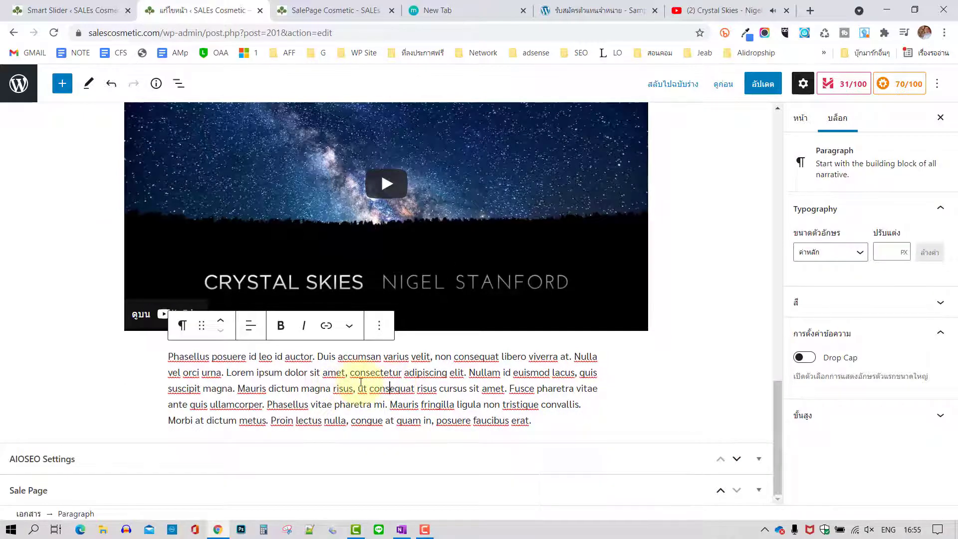
{"action": "left_click", "coordinate": [379, 329]}
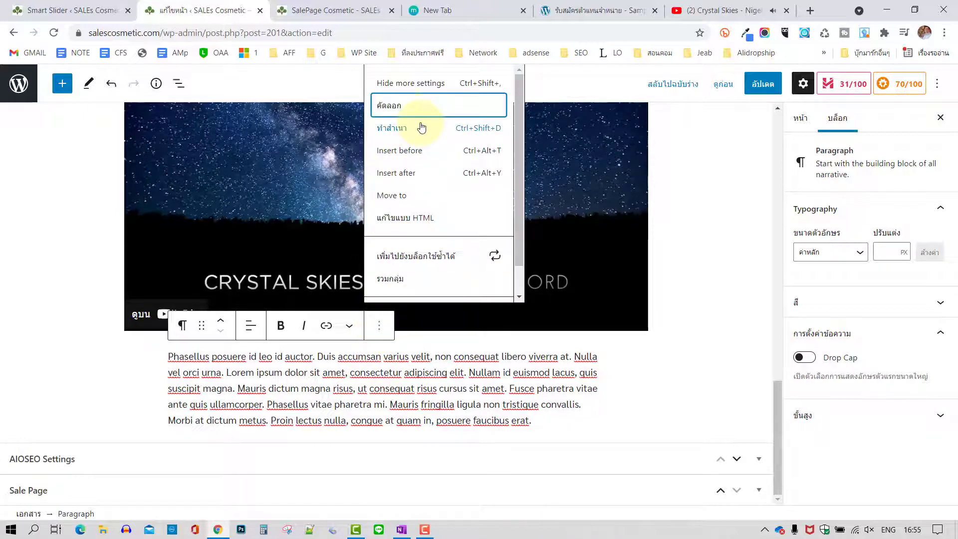
{"action": "left_click", "coordinate": [403, 107]}
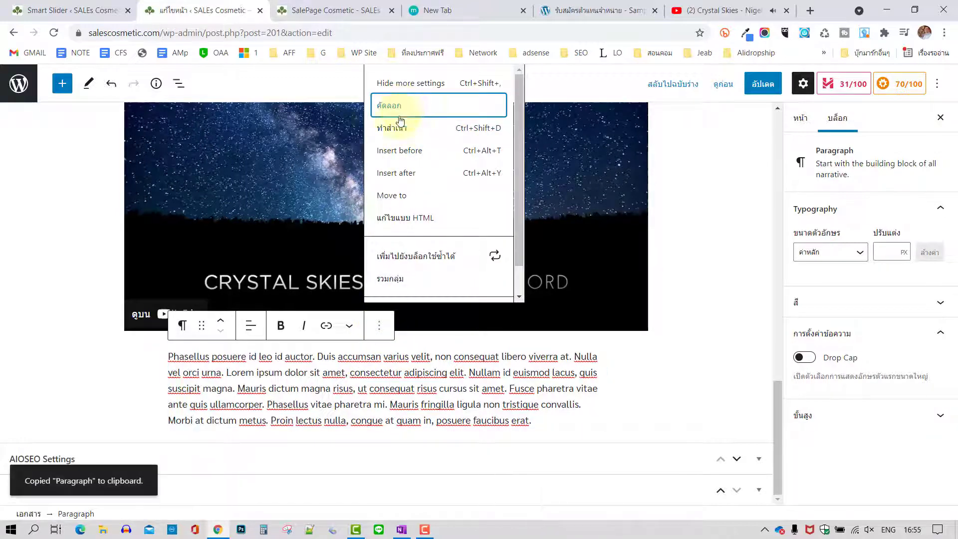
{"action": "left_click", "coordinate": [388, 370]}
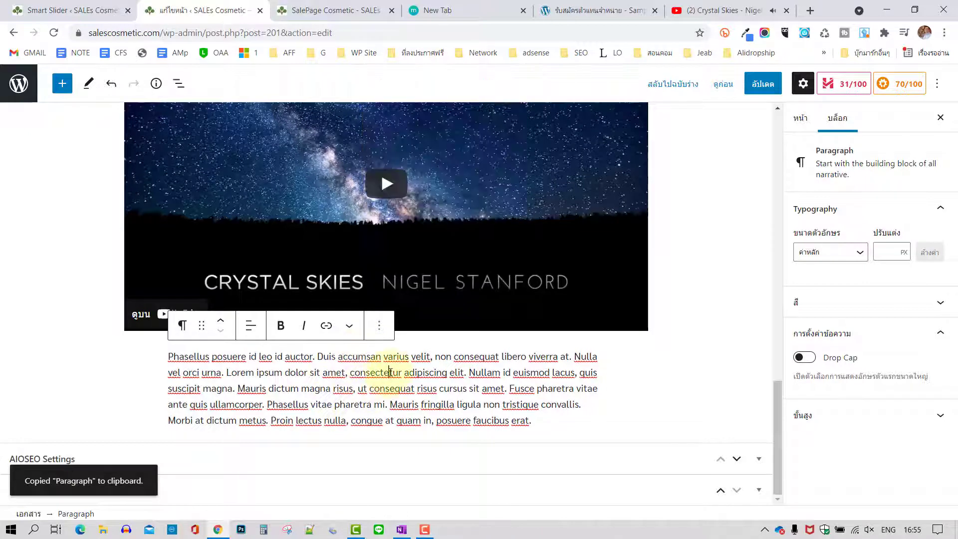
{"action": "left_click", "coordinate": [380, 327]}
{"action": "scroll", "coordinate": [476, 212], "scroll_direction": "down", "scroll_amount": 1}
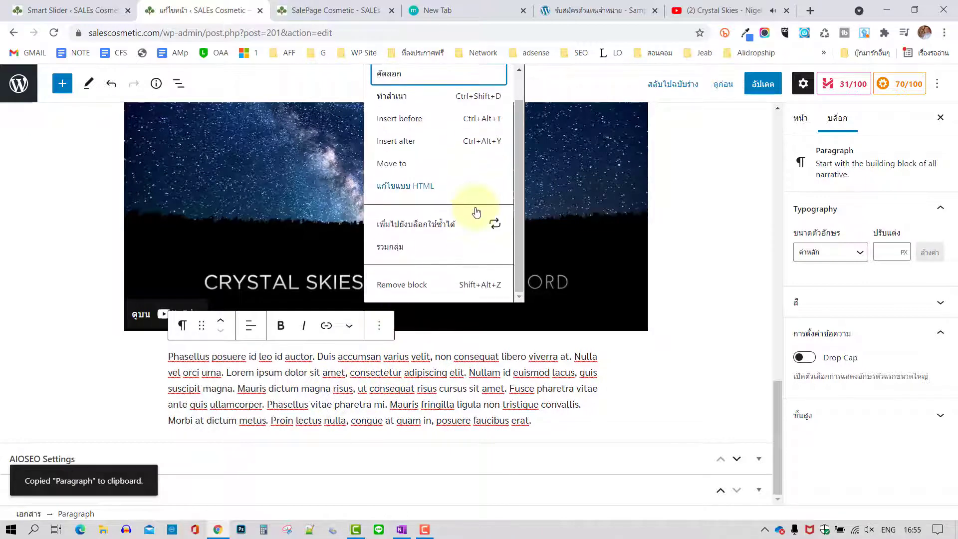
{"action": "scroll", "coordinate": [480, 221], "scroll_direction": "up", "scroll_amount": 1}
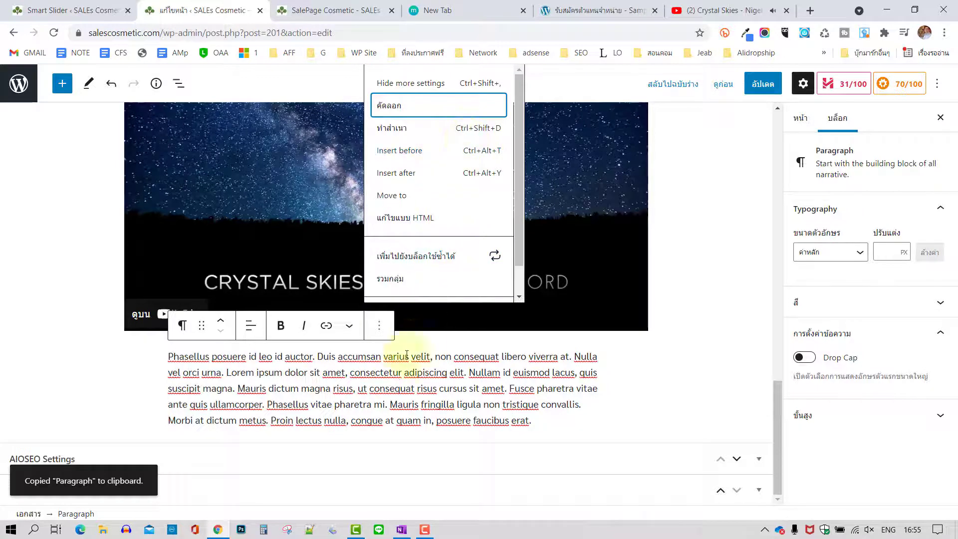
{"action": "left_click", "coordinate": [355, 327]}
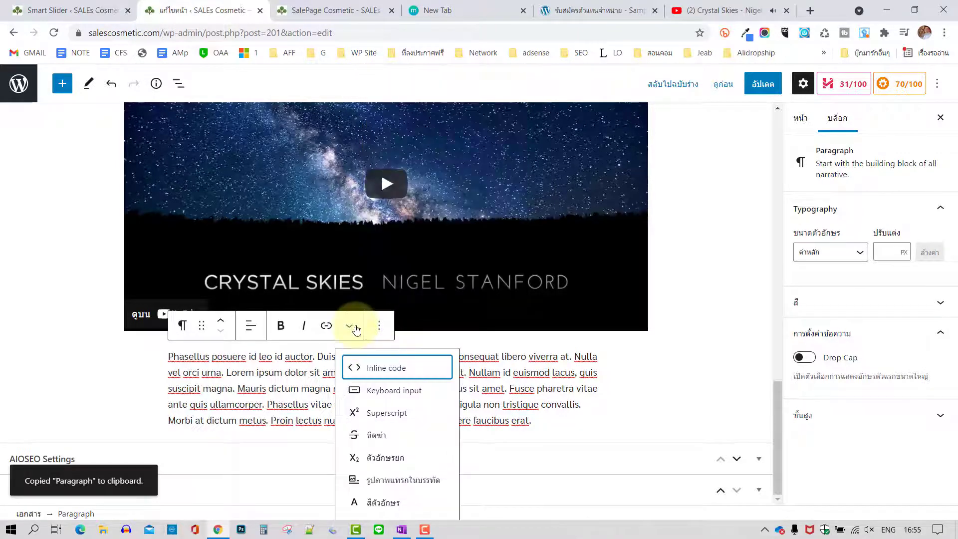
- Duplicate the Phasellus paragraph block below the YouTube video
{"action": "left_click", "coordinate": [547, 380]}
{"action": "left_click_drag", "start_coordinate": [531, 421], "coordinate": [148, 359]}
{"action": "scroll", "coordinate": [155, 361], "scroll_direction": "up", "scroll_amount": 1}
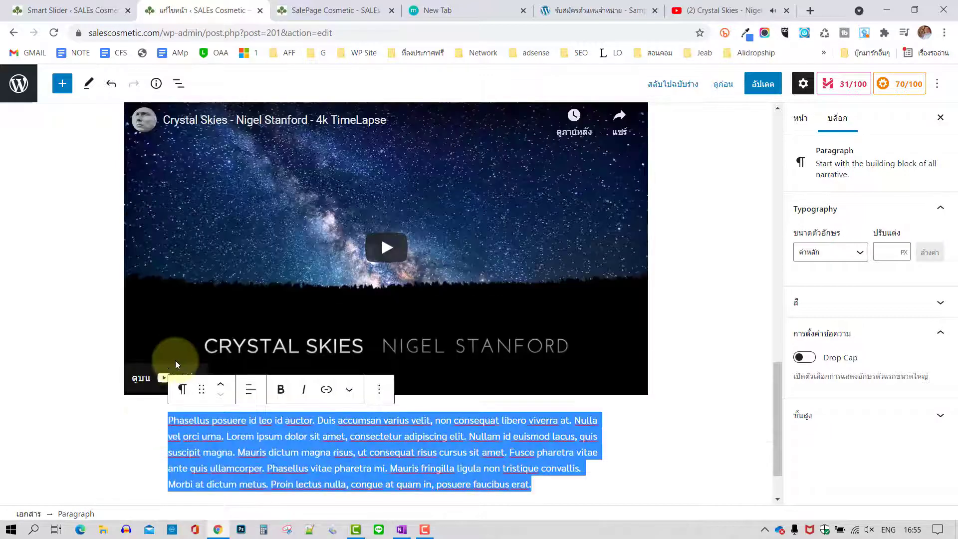
{"action": "left_click", "coordinate": [380, 390]}
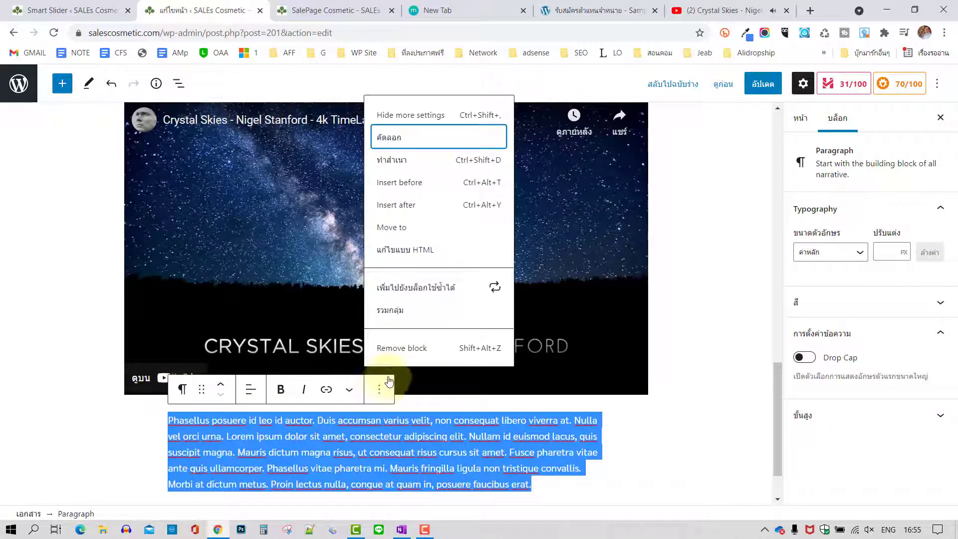
{"action": "left_click", "coordinate": [431, 165]}
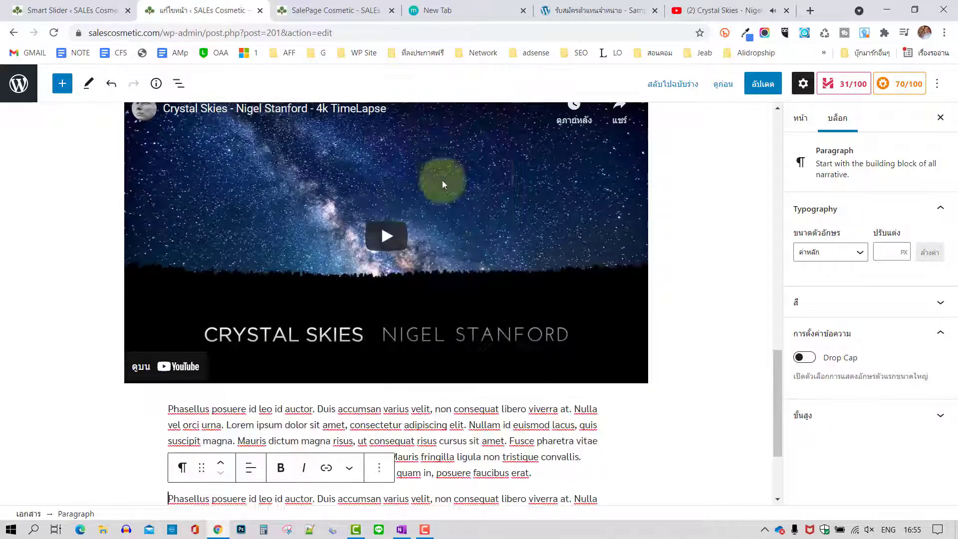
- Add an empty block between the two identical paragraphs below the video and insert a Gallery block there
{"action": "scroll", "coordinate": [599, 337], "scroll_direction": "down", "scroll_amount": 3}
{"action": "left_click", "coordinate": [551, 337]}
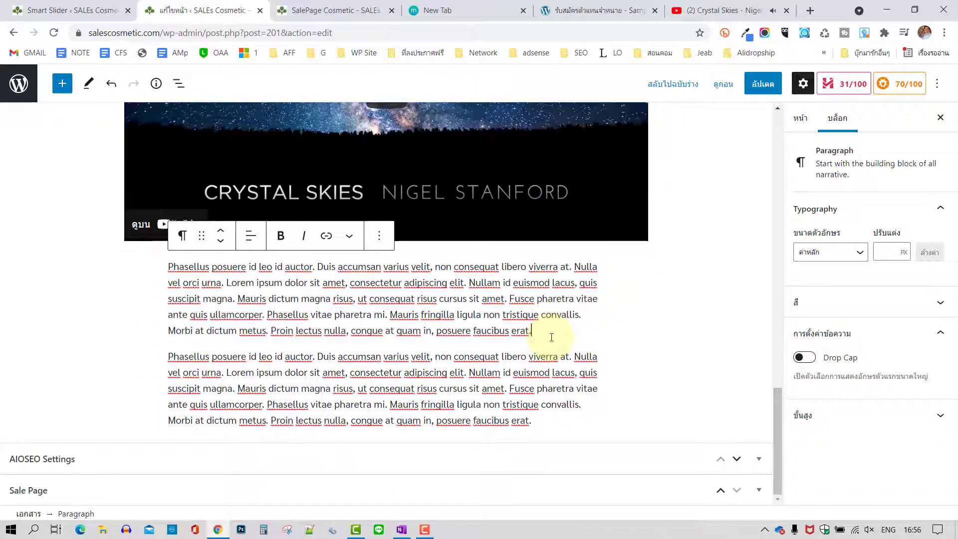
{"action": "key", "text": "Return"}
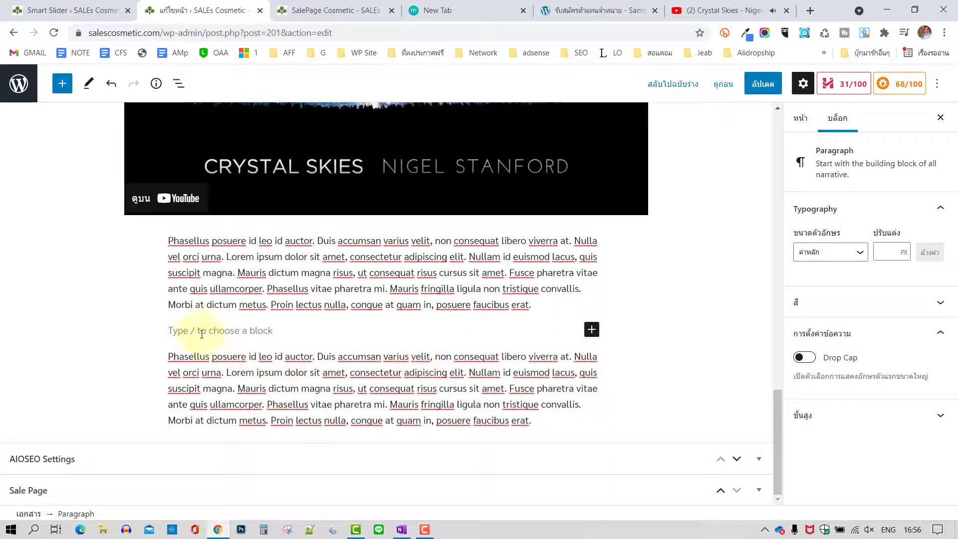
{"action": "left_click", "coordinate": [62, 84]}
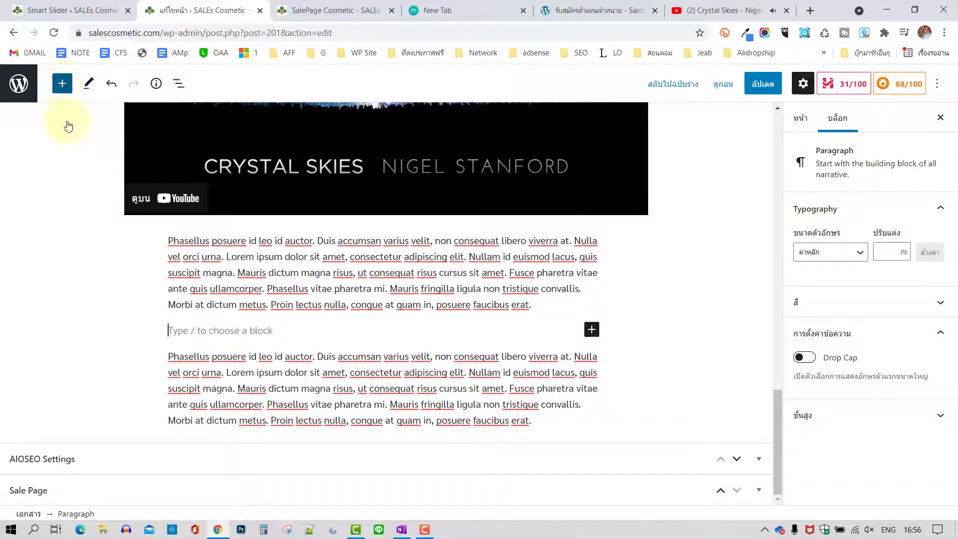
{"action": "scroll", "coordinate": [118, 314], "scroll_direction": "down", "scroll_amount": 4}
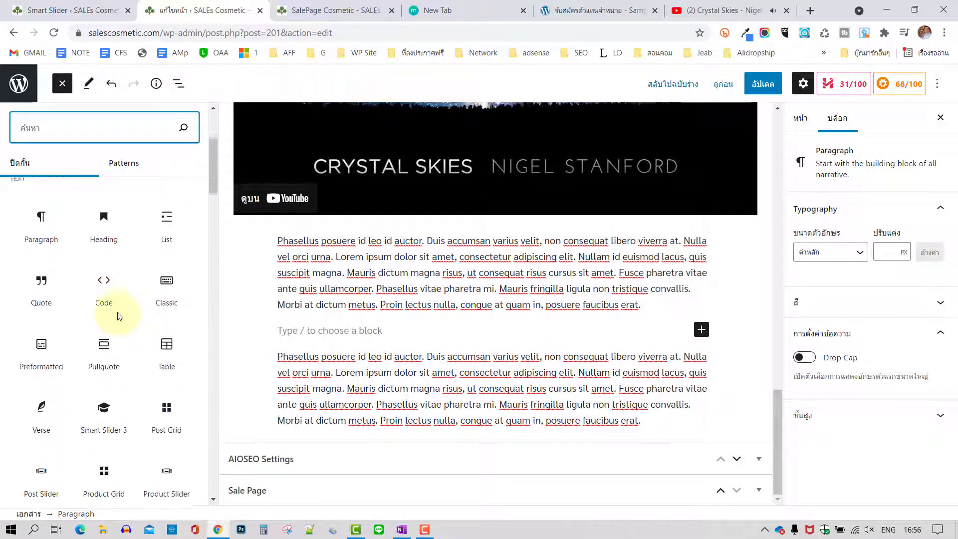
{"action": "scroll", "coordinate": [120, 315], "scroll_direction": "down", "scroll_amount": 4}
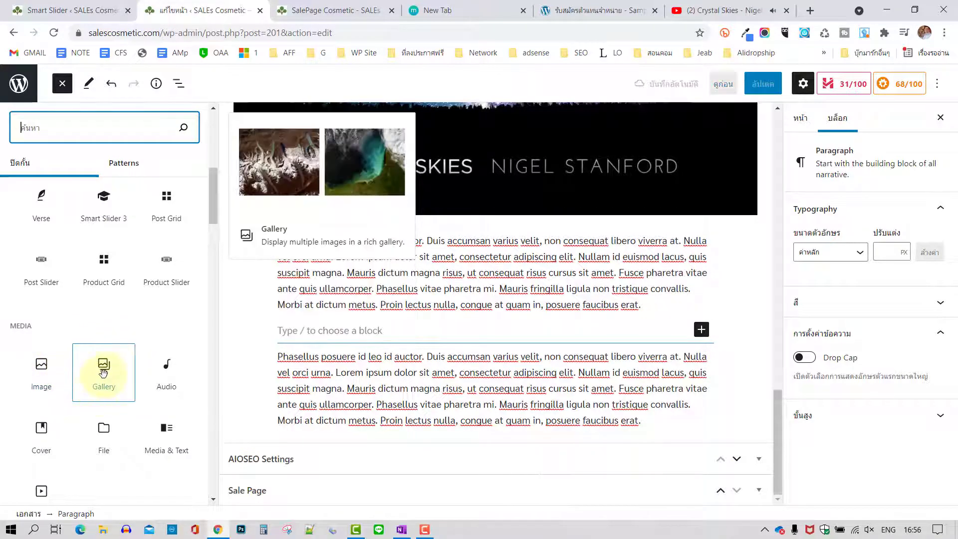
{"action": "left_click", "coordinate": [96, 397]}
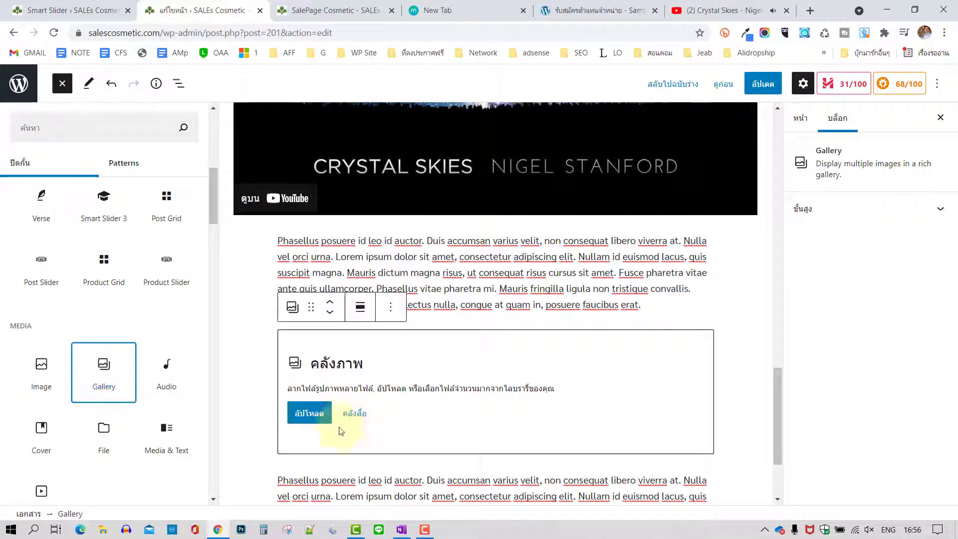
- Upload the first six product images from the Desktop folder Droprich into the gallery, 5fb3effb3fb54.png through 5fb3f01996bfe.png
{"action": "left_click", "coordinate": [315, 418]}
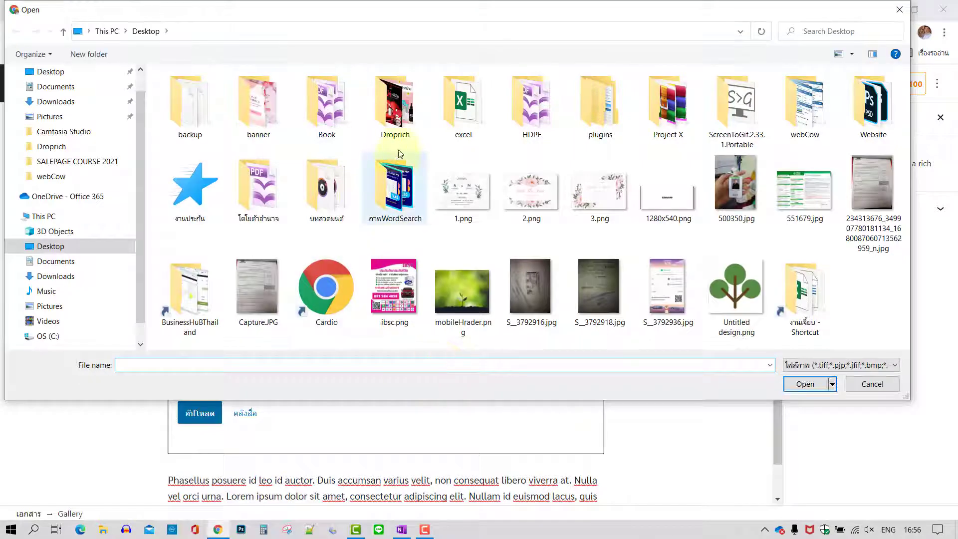
{"action": "double_click", "coordinate": [394, 102]}
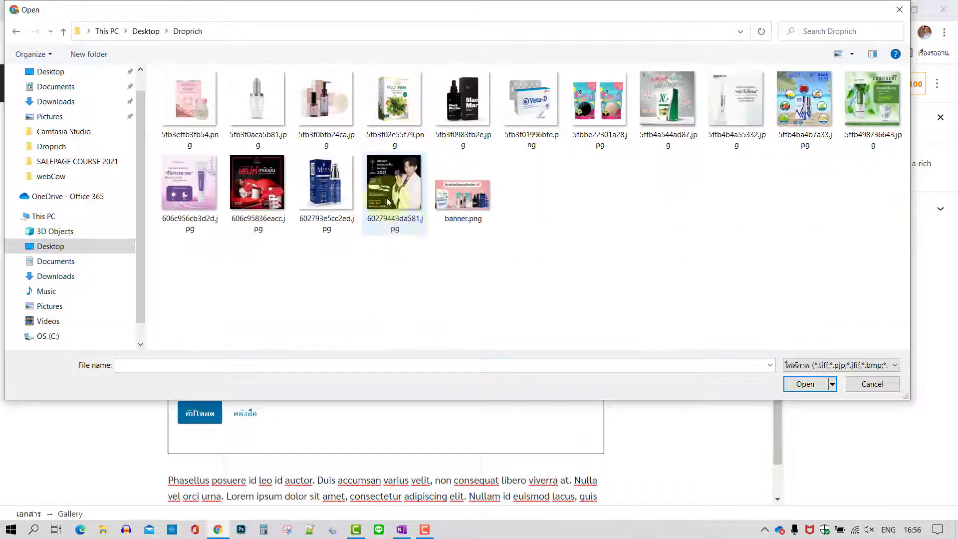
{"action": "left_click", "coordinate": [196, 103]}
{"action": "left_click", "coordinate": [263, 109], "text": "ctrl"}
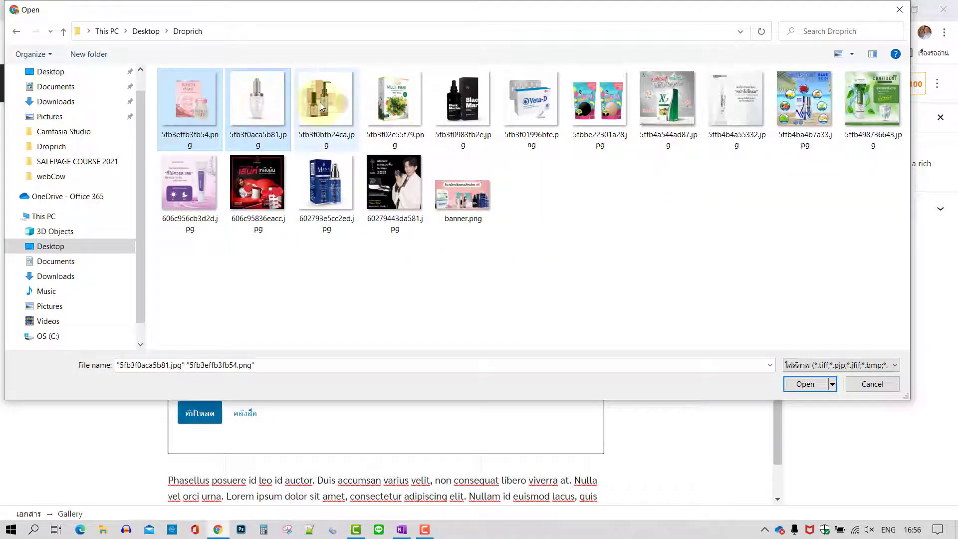
{"action": "left_click", "coordinate": [319, 103], "text": "ctrl"}
{"action": "left_click", "coordinate": [463, 95], "text": "ctrl"}
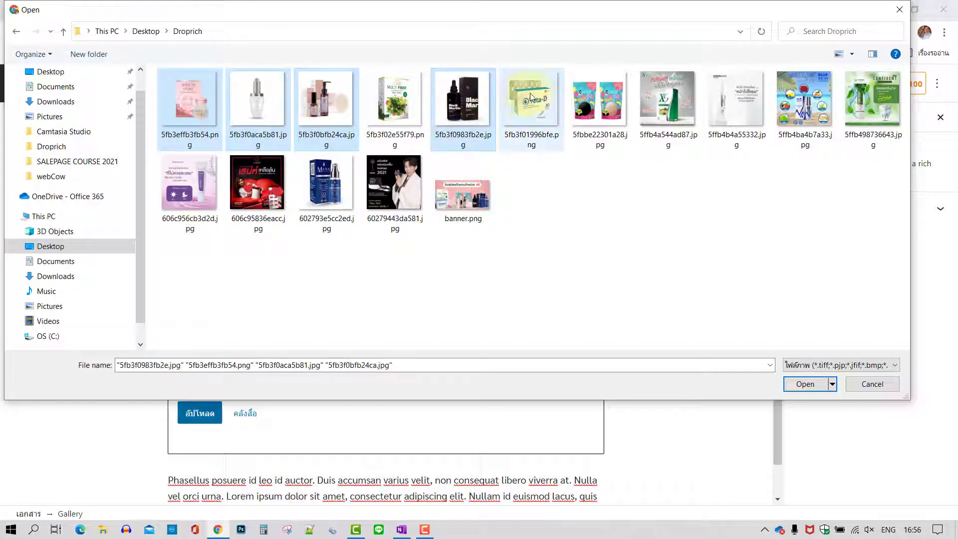
{"action": "left_click", "coordinate": [530, 100], "text": "ctrl"}
{"action": "left_click", "coordinate": [397, 108], "text": "ctrl"}
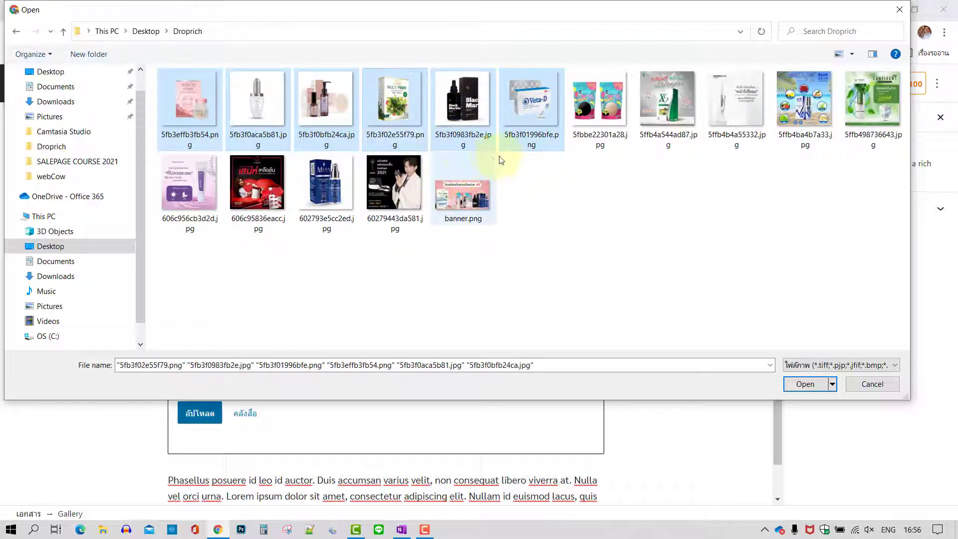
{"action": "left_click", "coordinate": [804, 384]}
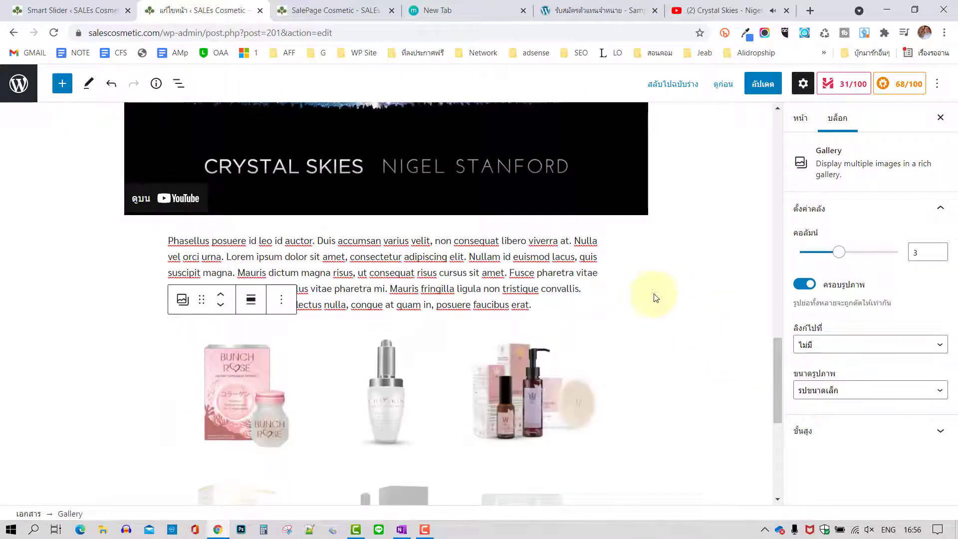
- Try the gallery with 4 columns and with 2 columns, and set it back to 3 columns
{"action": "scroll", "coordinate": [697, 268], "scroll_direction": "down", "scroll_amount": 3}
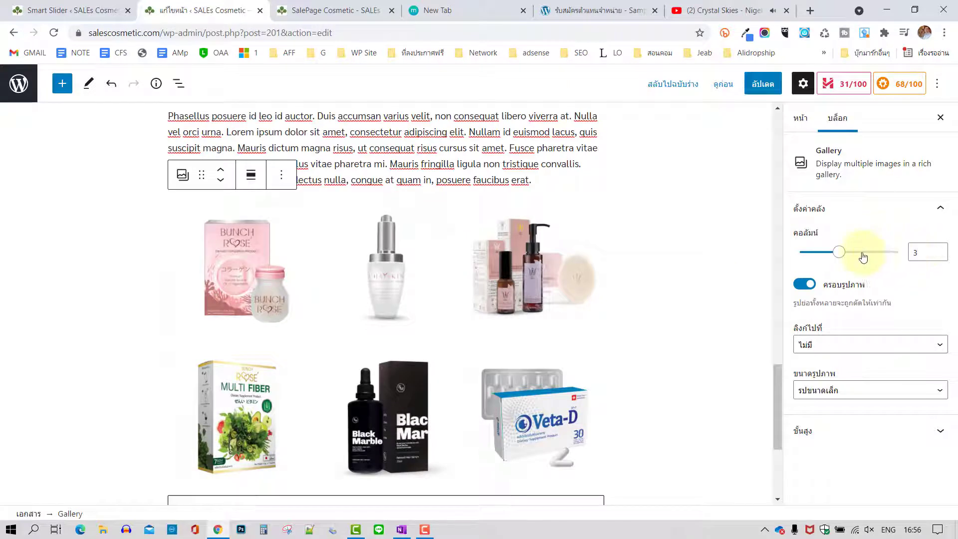
{"action": "left_click_drag", "start_coordinate": [839, 252], "coordinate": [851, 256]}
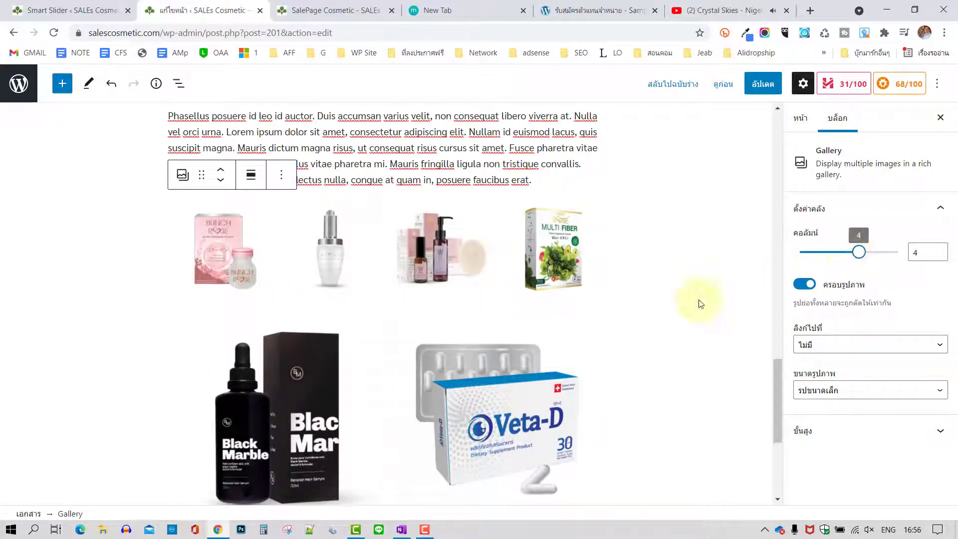
{"action": "scroll", "coordinate": [472, 343], "scroll_direction": "down", "scroll_amount": 2}
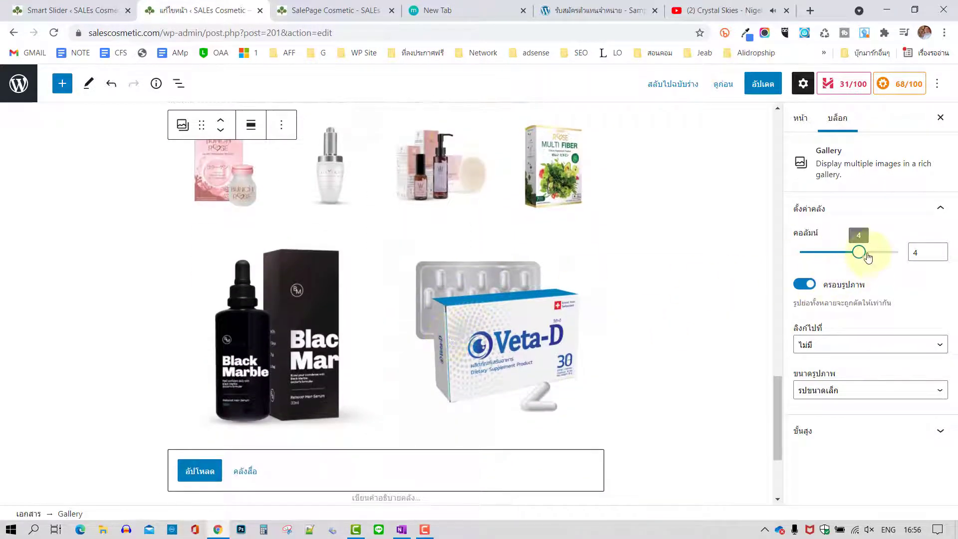
{"action": "left_click_drag", "start_coordinate": [869, 255], "coordinate": [827, 259]}
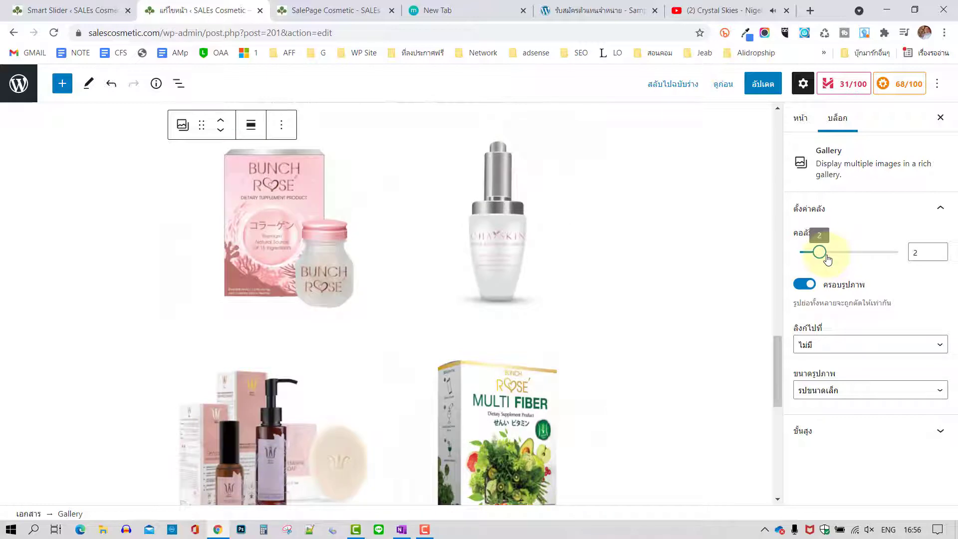
{"action": "scroll", "coordinate": [573, 293], "scroll_direction": "down", "scroll_amount": 1}
{"action": "scroll", "coordinate": [573, 292], "scroll_direction": "up", "scroll_amount": 2}
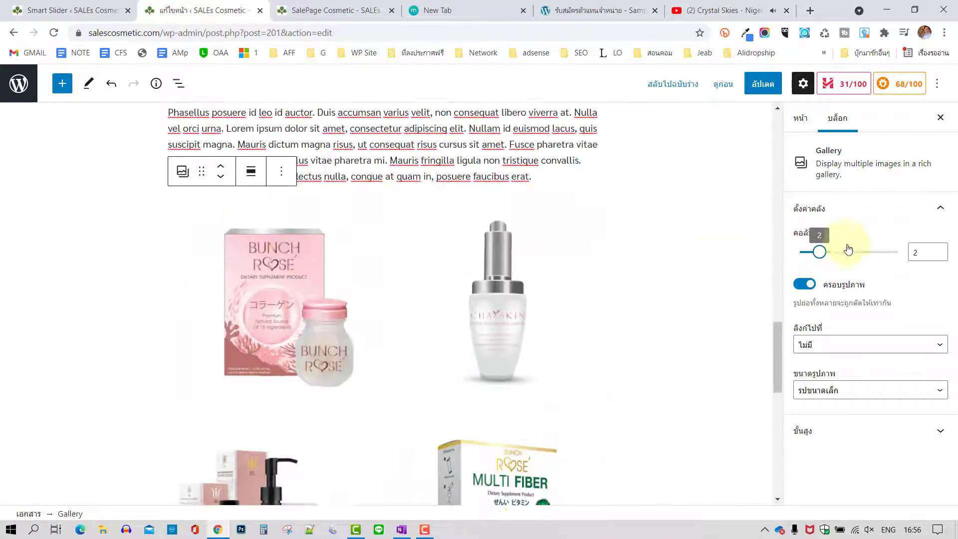
{"action": "left_click_drag", "start_coordinate": [823, 256], "coordinate": [834, 256]}
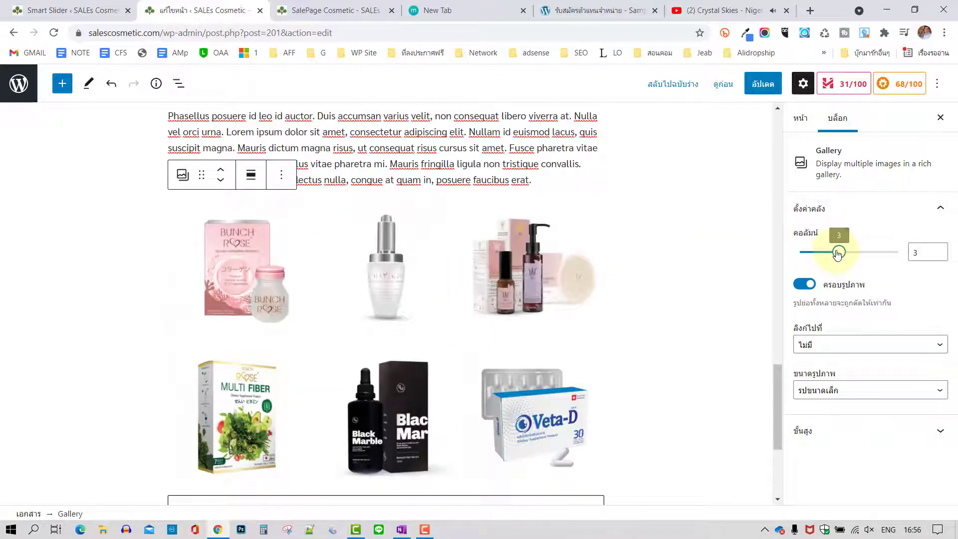
{"action": "scroll", "coordinate": [572, 279], "scroll_direction": "down", "scroll_amount": 2}
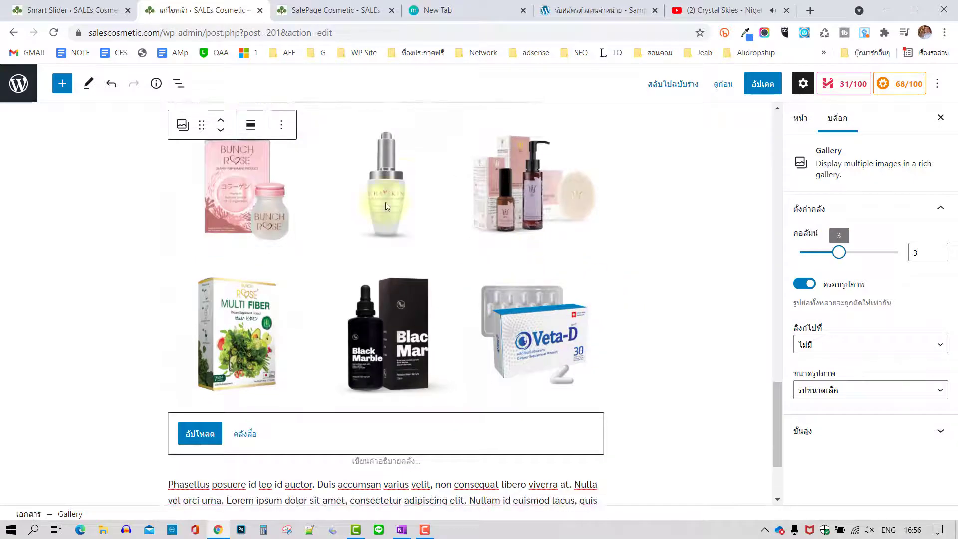
- Update the page, reload the published sales page, and review the product gallery between the paragraphs
{"action": "left_click", "coordinate": [692, 318]}
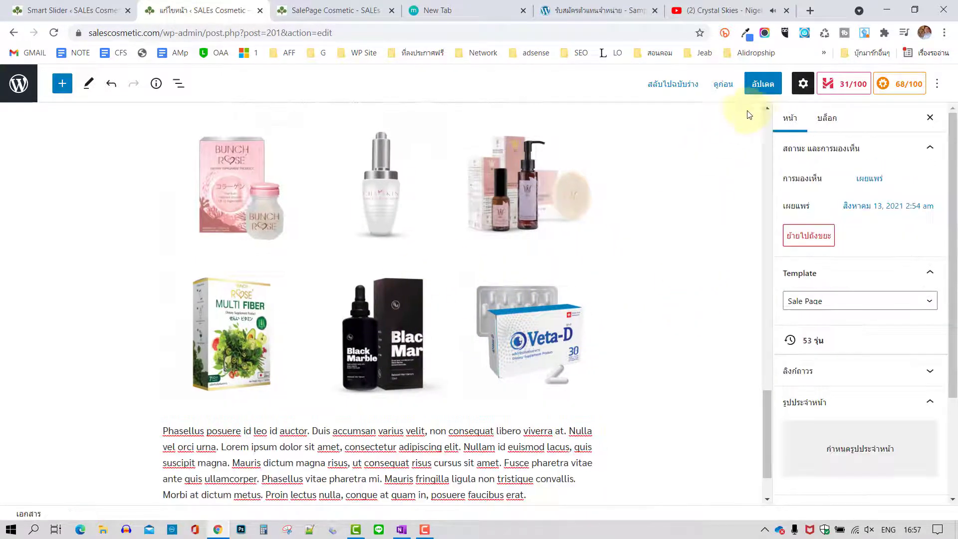
{"action": "left_click", "coordinate": [763, 83]}
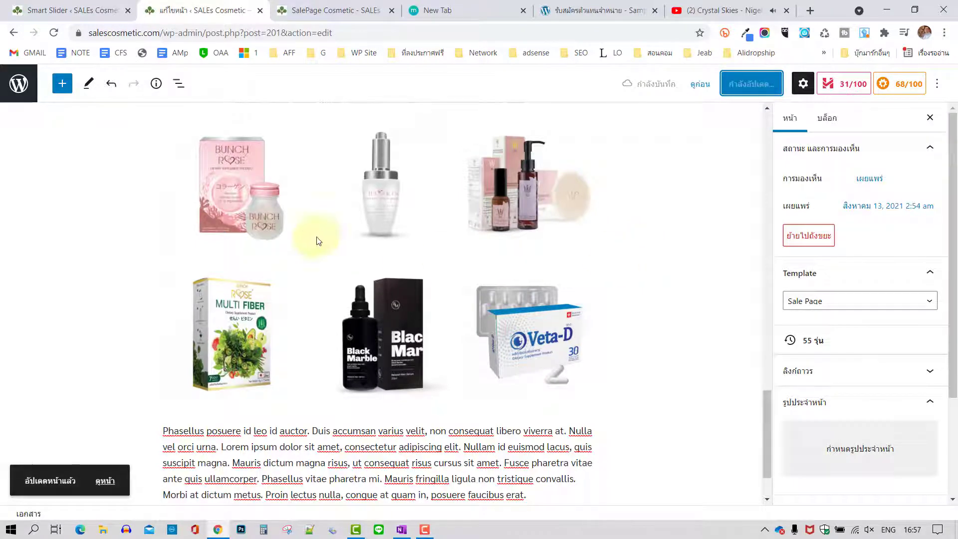
{"action": "left_click", "coordinate": [326, 10]}
{"action": "left_click", "coordinate": [54, 33]}
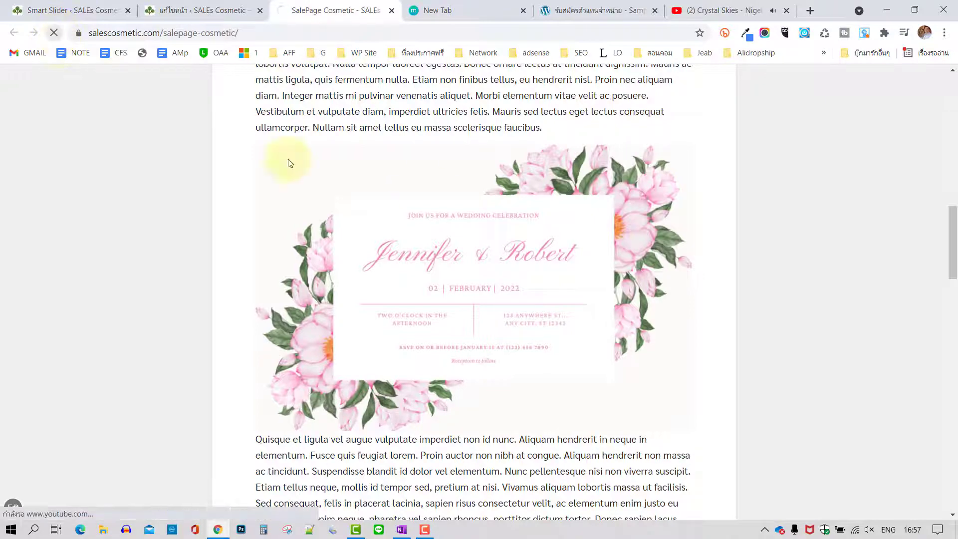
{"action": "scroll", "coordinate": [849, 286], "scroll_direction": "down", "scroll_amount": 9}
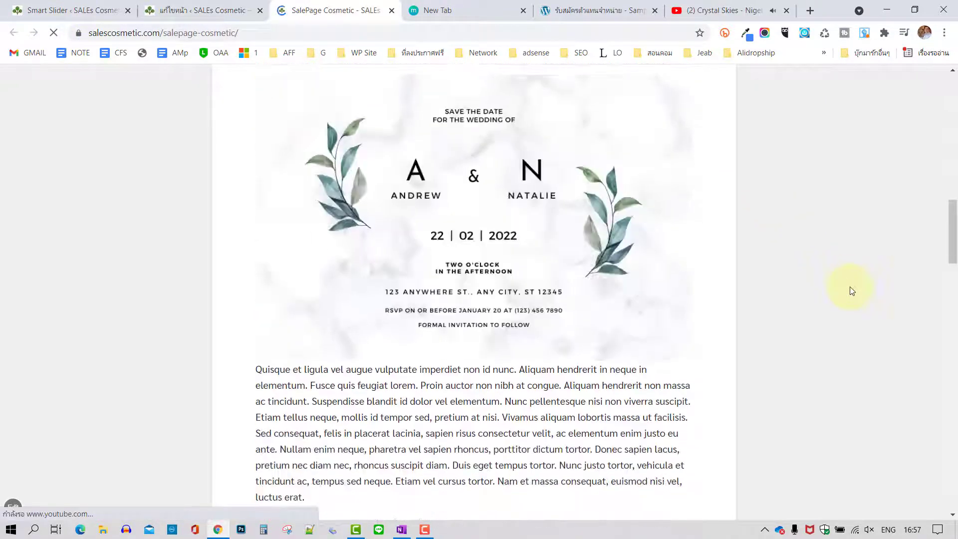
{"action": "scroll", "coordinate": [849, 287], "scroll_direction": "down", "scroll_amount": 9}
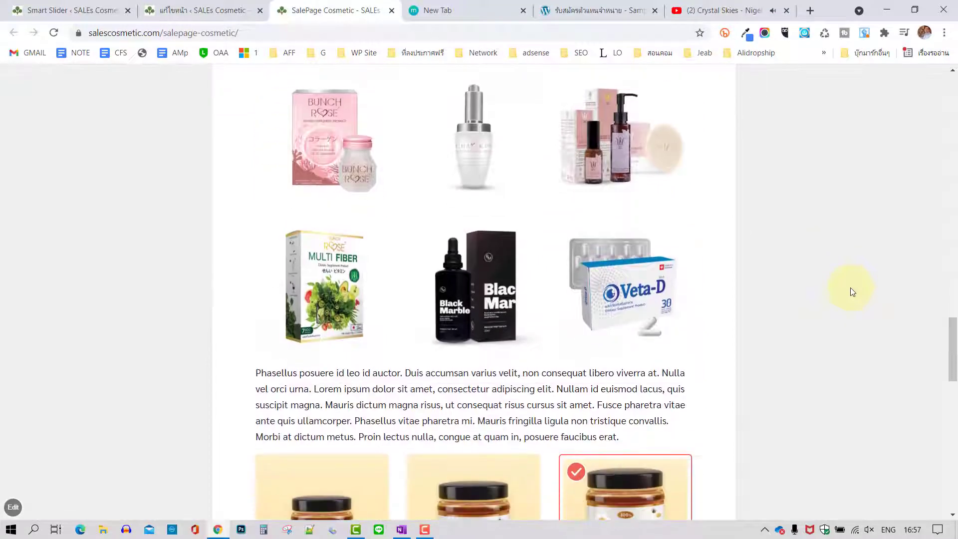
{"action": "scroll", "coordinate": [403, 275], "scroll_direction": "up", "scroll_amount": 2}
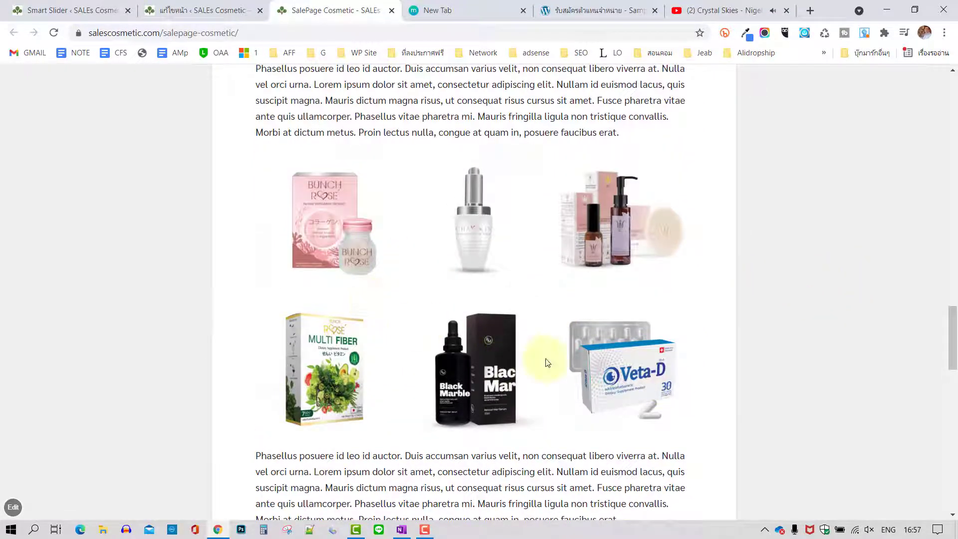
- Back in the page editor, examine the controls on the individual gallery images and the gallery's link-to (ลิงก์ไปที่) options
{"action": "left_click", "coordinate": [216, 14]}
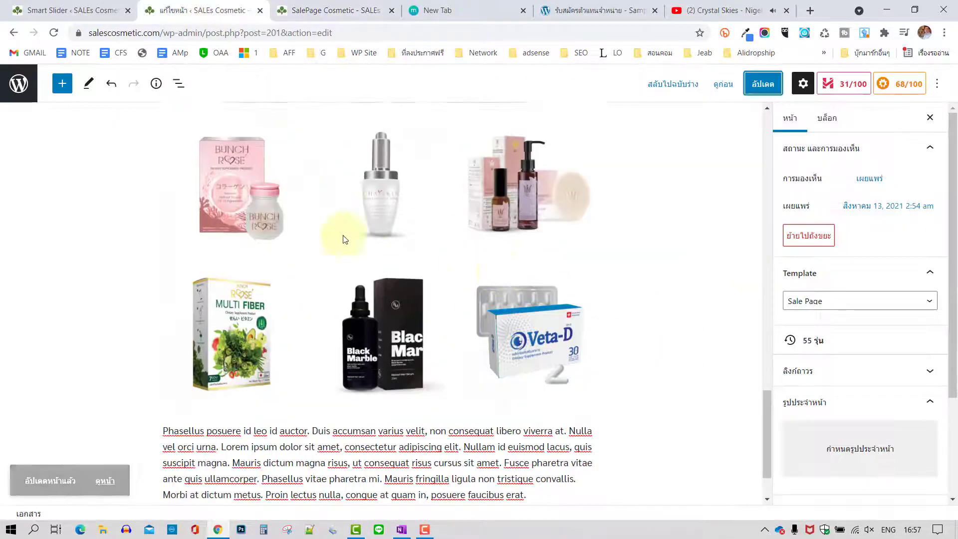
{"action": "left_click", "coordinate": [240, 184]}
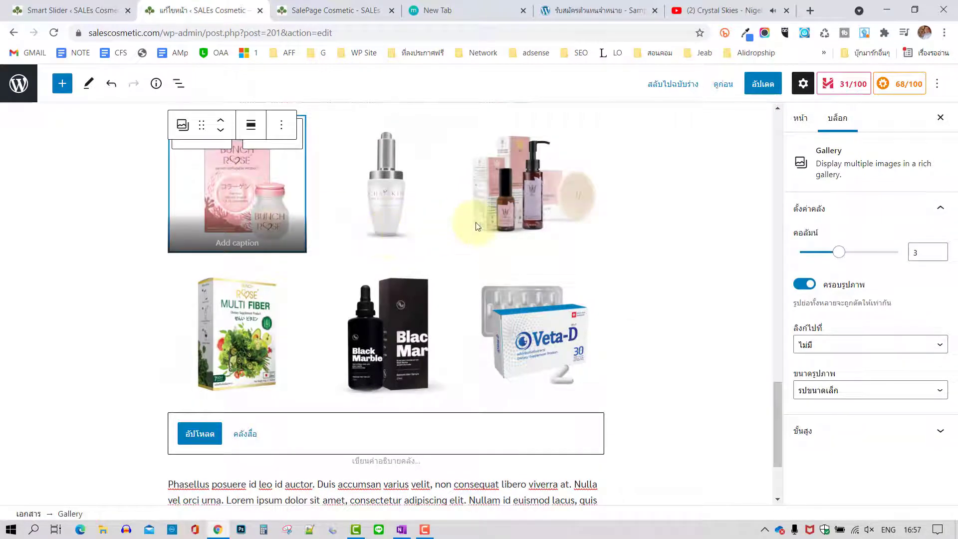
{"action": "left_click", "coordinate": [382, 193]}
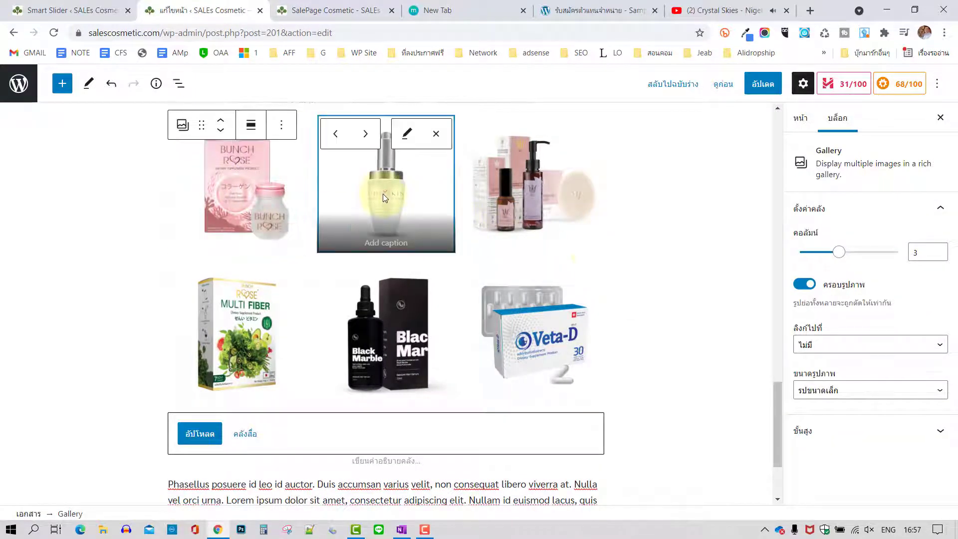
{"action": "left_click", "coordinate": [232, 169]}
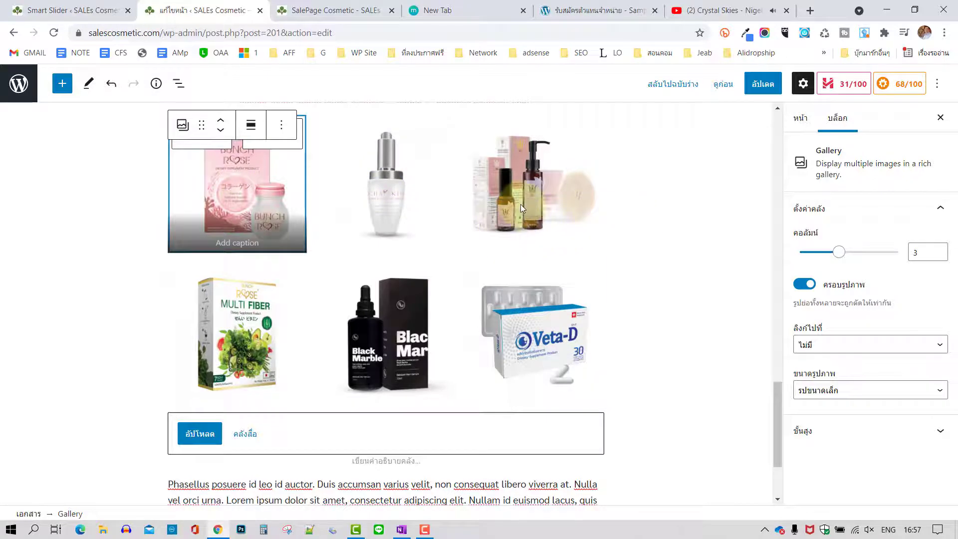
{"action": "left_click", "coordinate": [519, 205]}
{"action": "left_click", "coordinate": [243, 201]}
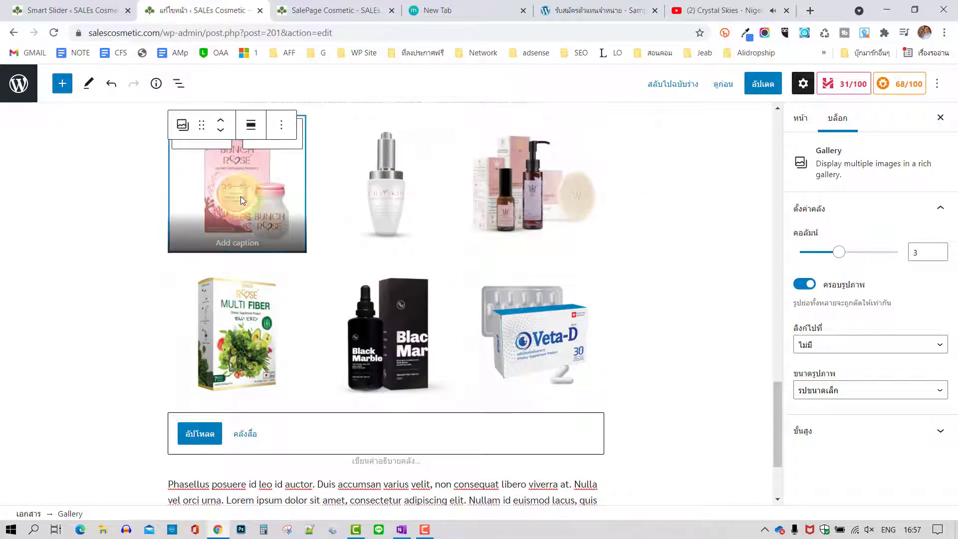
{"action": "left_click", "coordinate": [832, 345]}
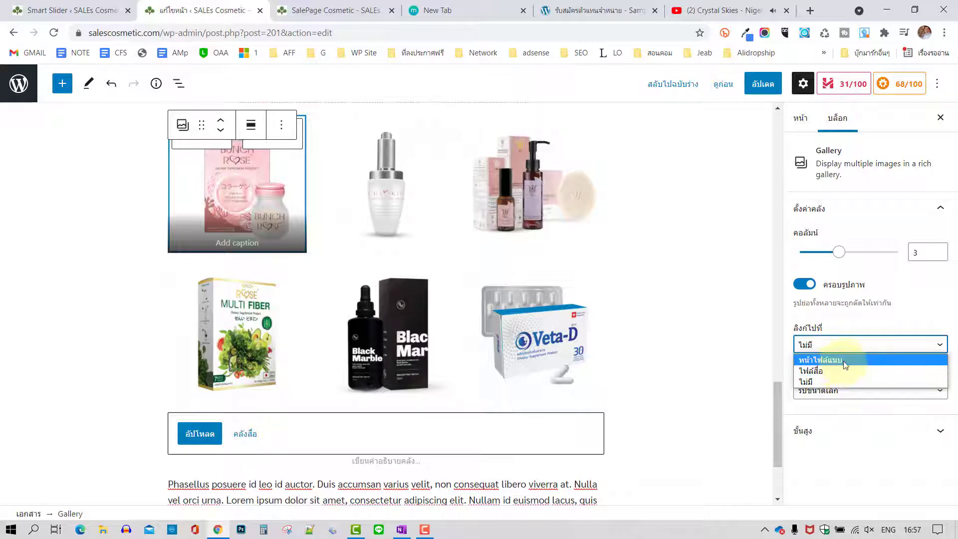
{"action": "left_click", "coordinate": [862, 329]}
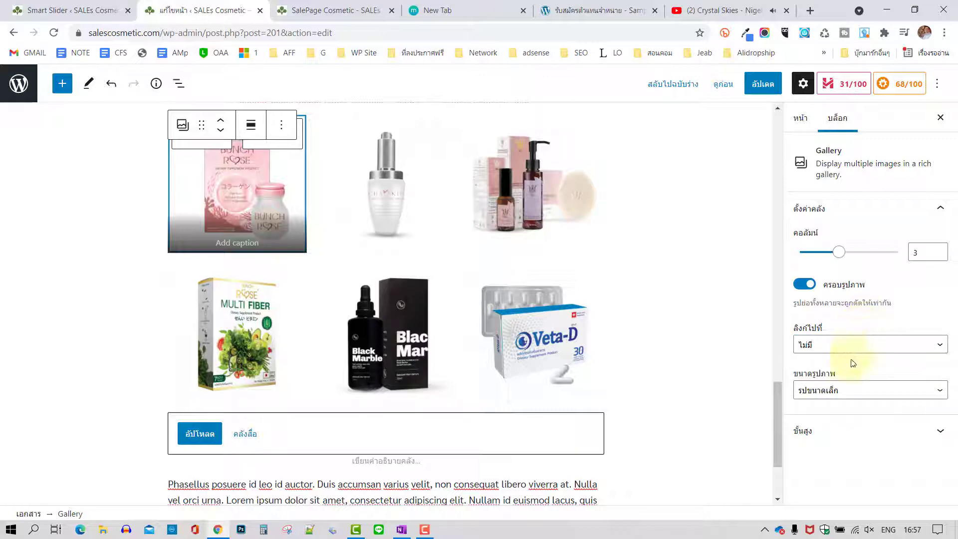
- Try the media file (ไฟล์สื่อ) option for the gallery's link target, and set it to the attachment page (หน้าไฟล์แนบ)
{"action": "left_click", "coordinate": [848, 390]}
{"action": "left_click", "coordinate": [848, 390]}
{"action": "left_click", "coordinate": [840, 344]}
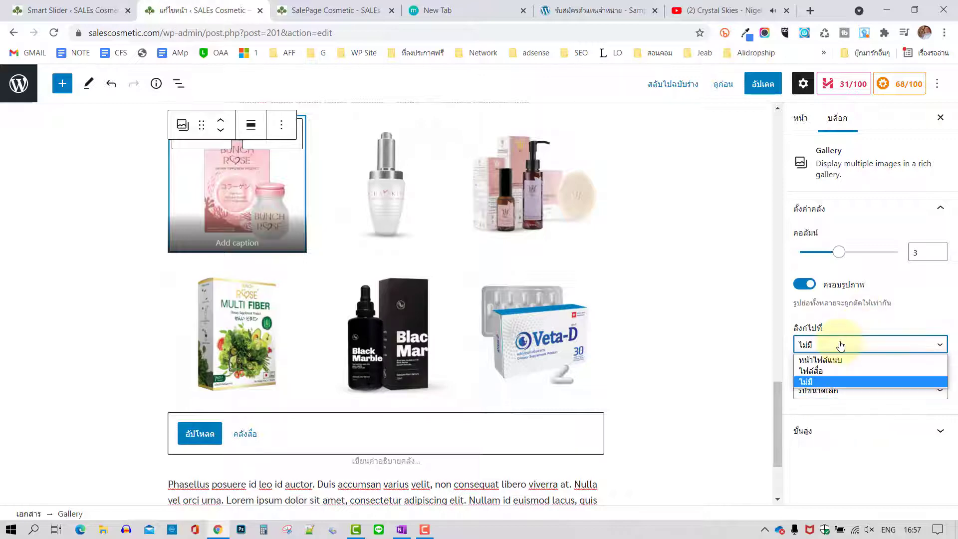
{"action": "left_click", "coordinate": [834, 370]}
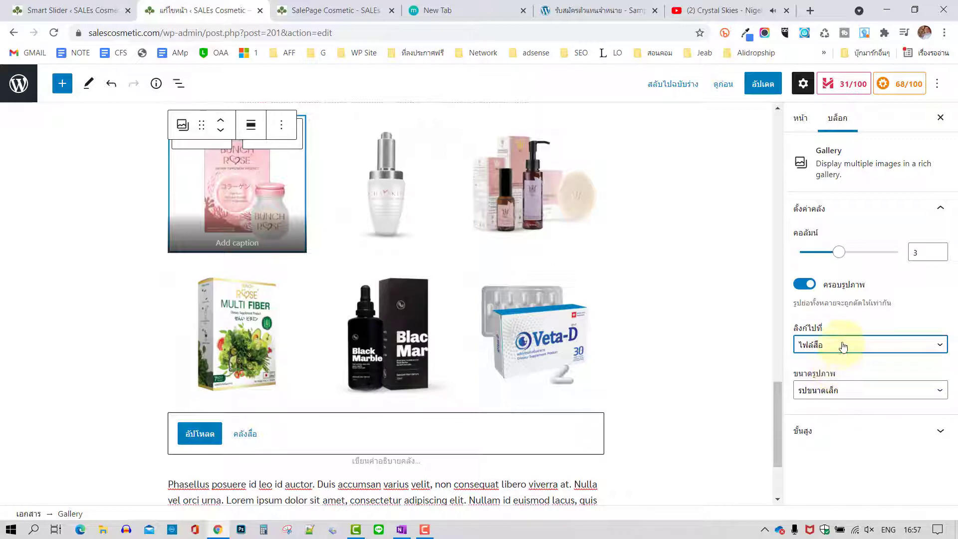
{"action": "left_click", "coordinate": [840, 344]}
{"action": "left_click", "coordinate": [840, 359]}
{"action": "left_click", "coordinate": [851, 347]}
{"action": "left_click", "coordinate": [857, 319]}
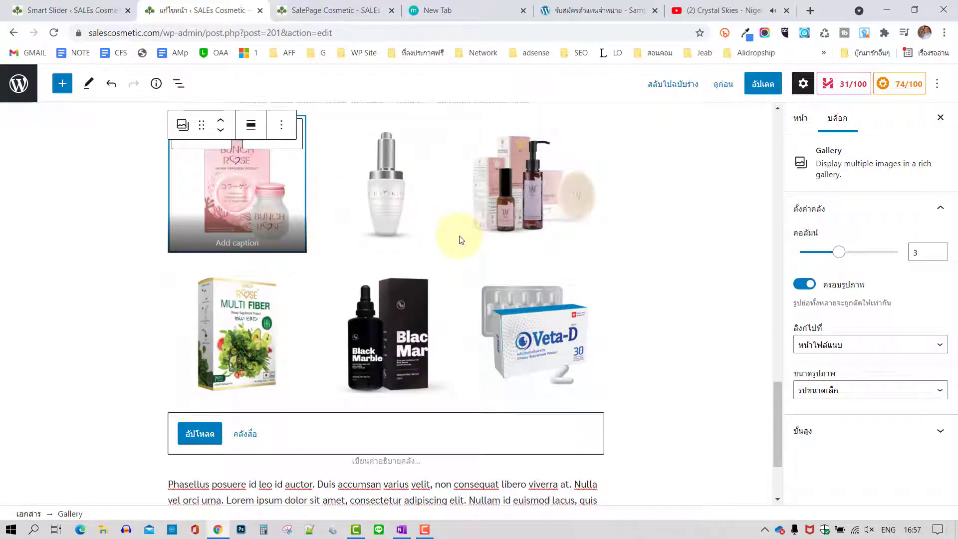
- Insert a Columns block with the 33 / 33 / 33 layout between the product gallery and the closing paragraph
{"action": "scroll", "coordinate": [432, 437], "scroll_direction": "down", "scroll_amount": 2}
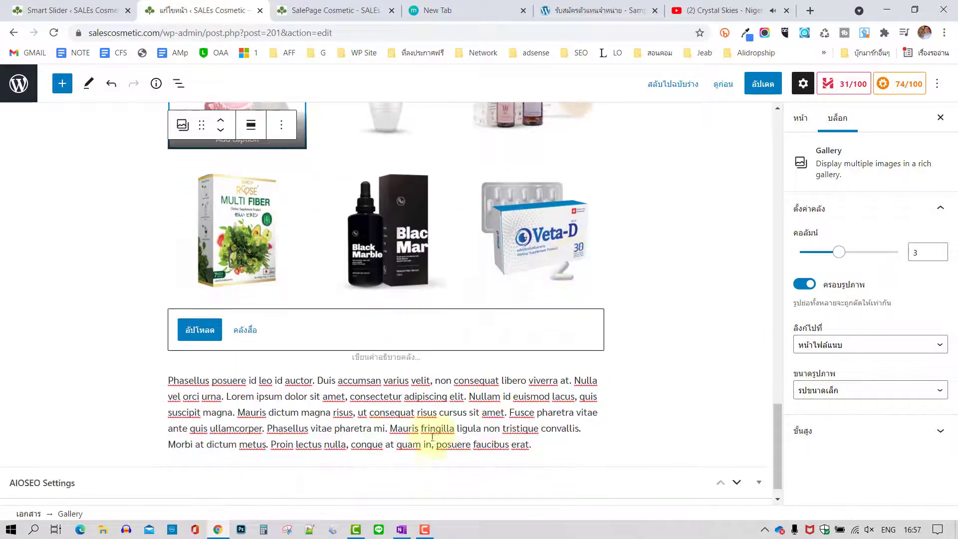
{"action": "left_click", "coordinate": [392, 368]}
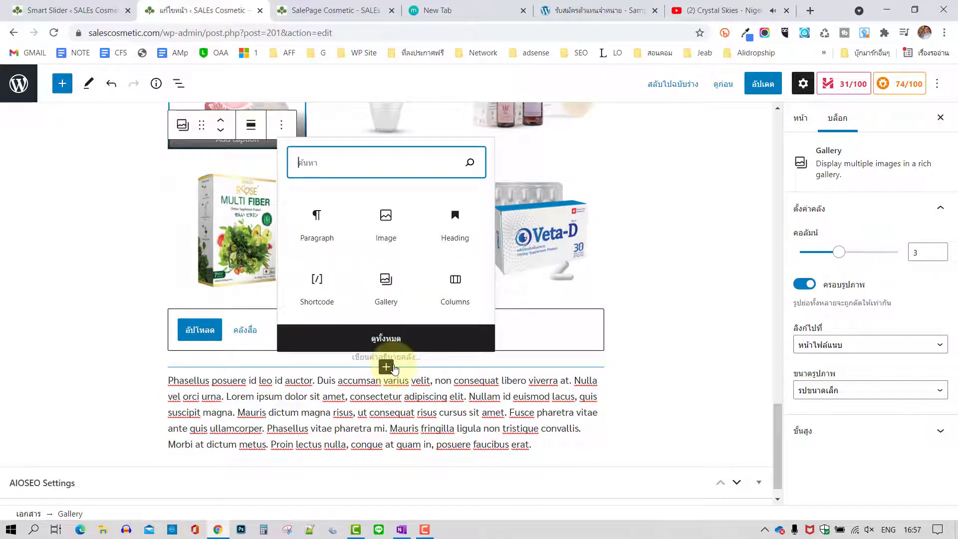
{"action": "left_click", "coordinate": [456, 283]}
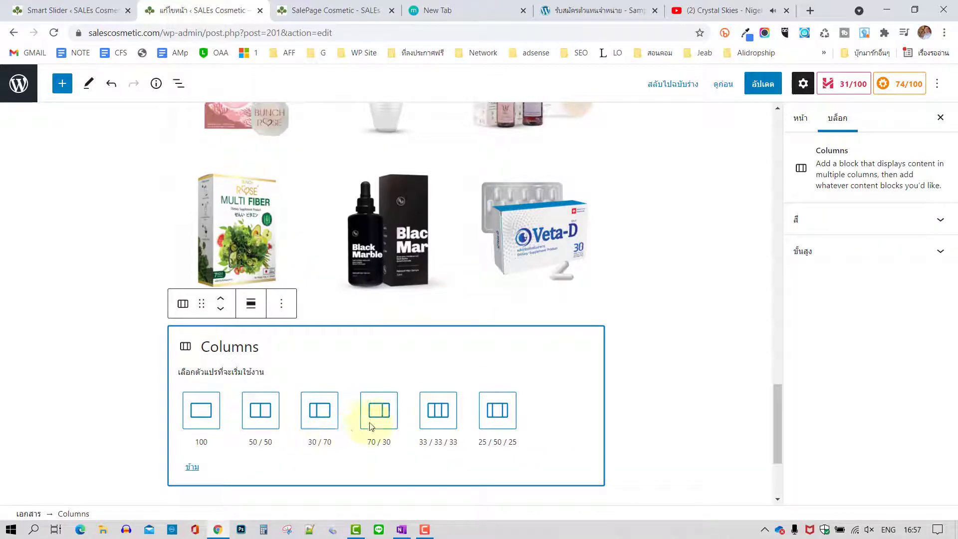
{"action": "left_click", "coordinate": [443, 410]}
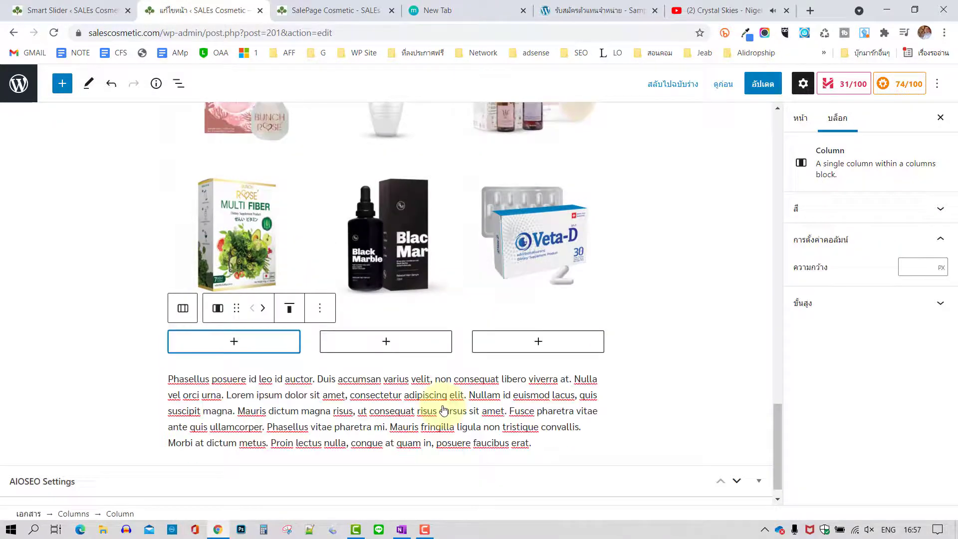
- Add an Image block to the first column and fill it with the pink Bunch Rose image 5fb3effb3fb54.png from the media library
{"action": "left_click", "coordinate": [235, 343]}
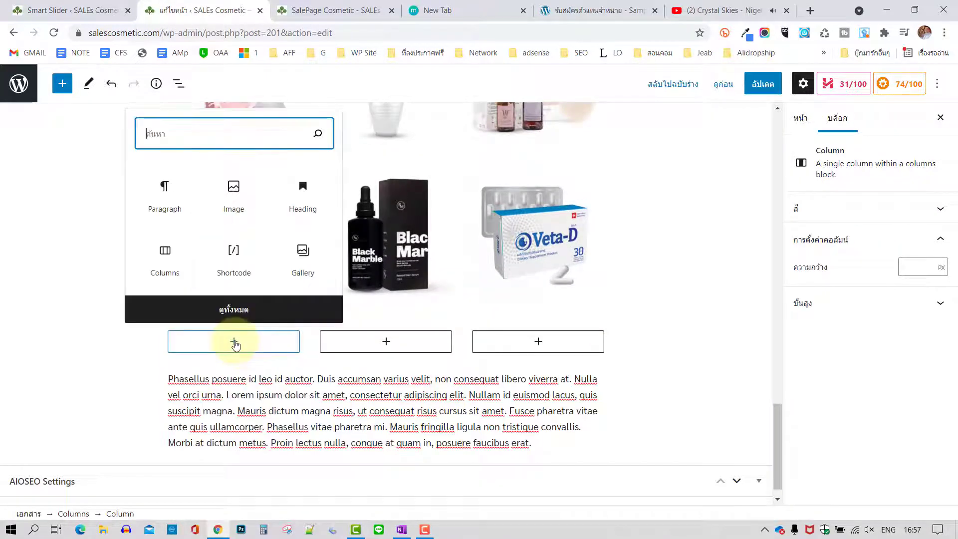
{"action": "left_click", "coordinate": [234, 197]}
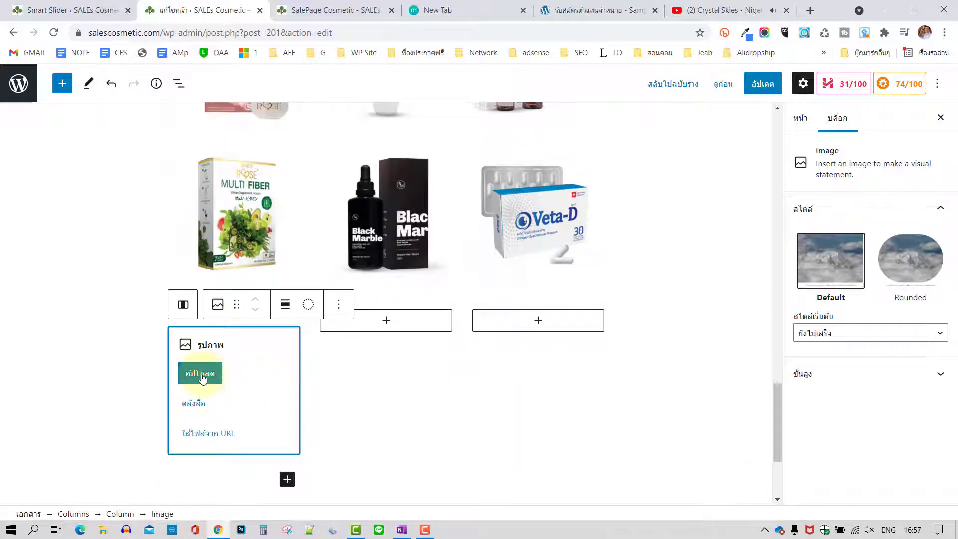
{"action": "left_click", "coordinate": [193, 403]}
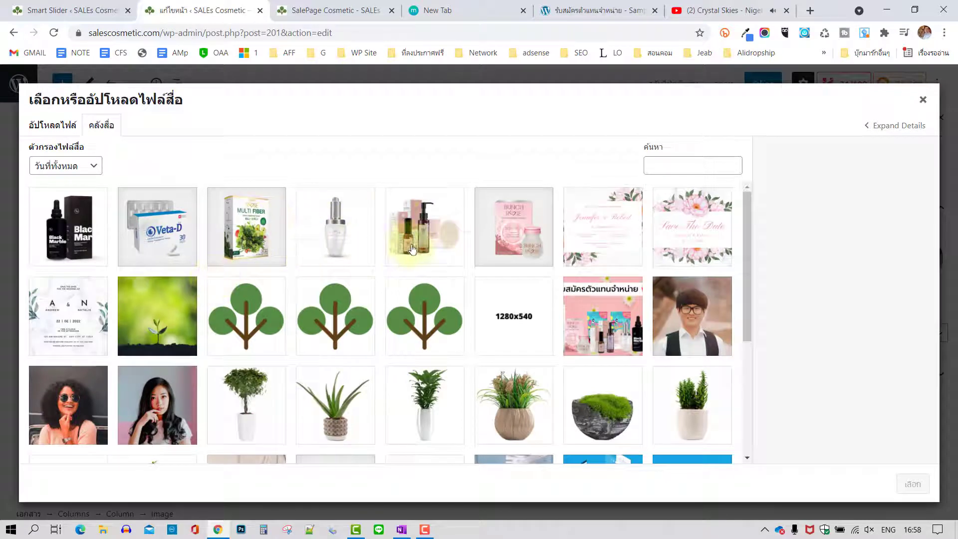
{"action": "left_click", "coordinate": [508, 225]}
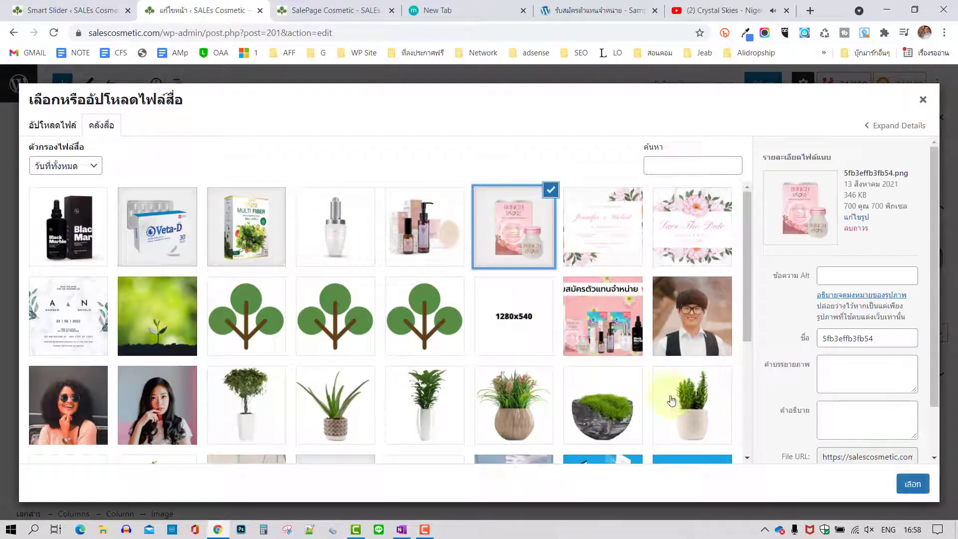
{"action": "left_click", "coordinate": [912, 484]}
- Add an Image block to the middle column with the pink skincare set with pump bottle from the media library
{"action": "scroll", "coordinate": [349, 339], "scroll_direction": "down", "scroll_amount": 1}
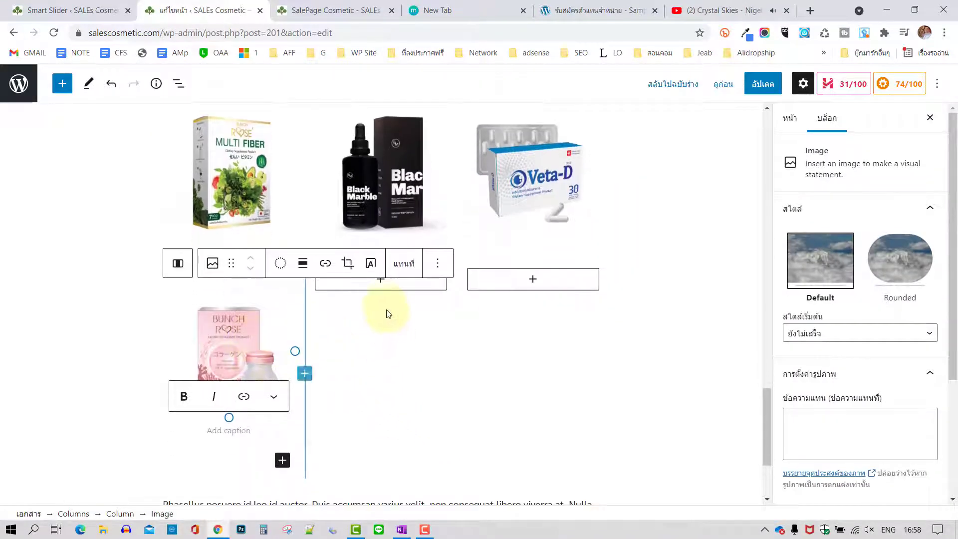
{"action": "left_click", "coordinate": [382, 285]}
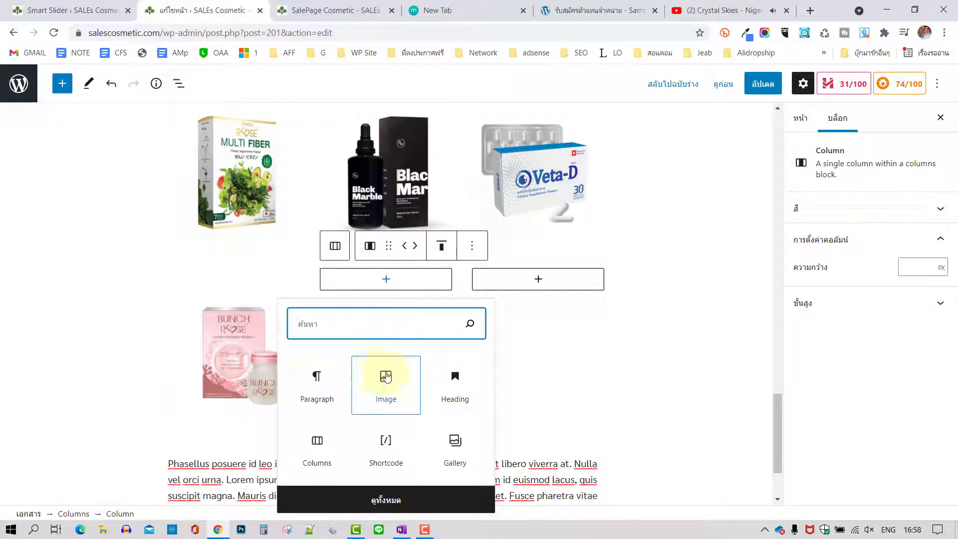
{"action": "left_click", "coordinate": [386, 377]}
{"action": "left_click", "coordinate": [347, 366]}
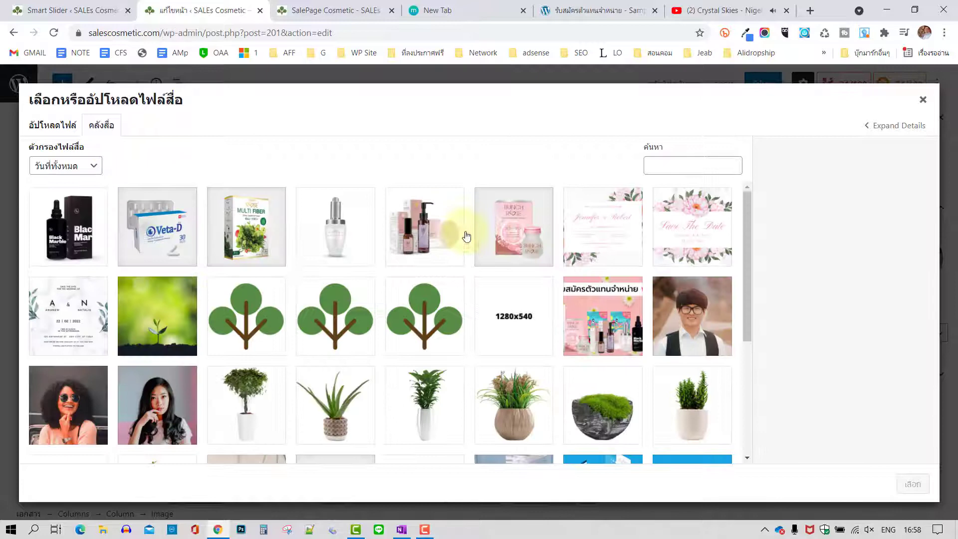
{"action": "left_click", "coordinate": [424, 227]}
{"action": "left_click", "coordinate": [913, 484]}
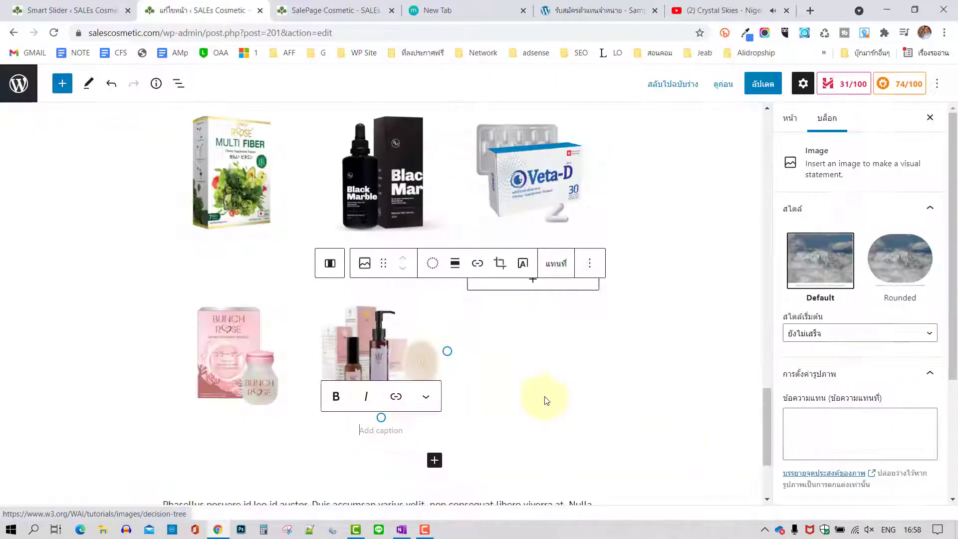
- Add an Image block to the third column with the serum dropper bottle image 5fb3f0aca5b81.jpg from the media library
{"action": "left_click", "coordinate": [534, 284]}
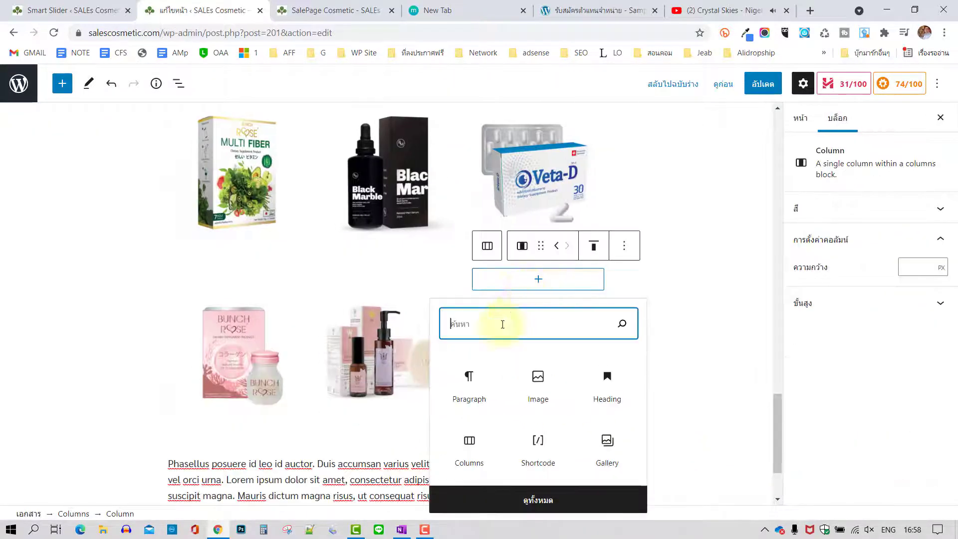
{"action": "left_click", "coordinate": [534, 378]}
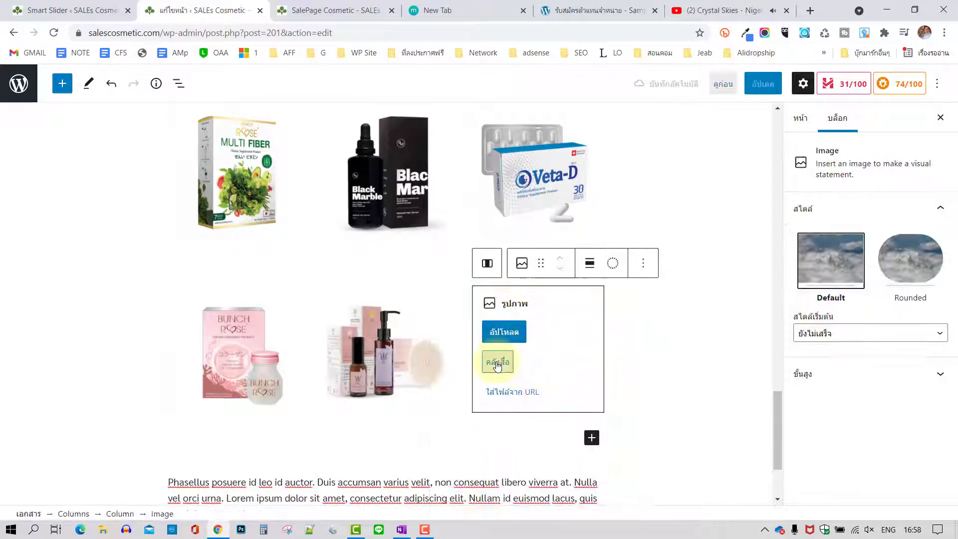
{"action": "left_click", "coordinate": [496, 361]}
{"action": "left_click", "coordinate": [349, 229]}
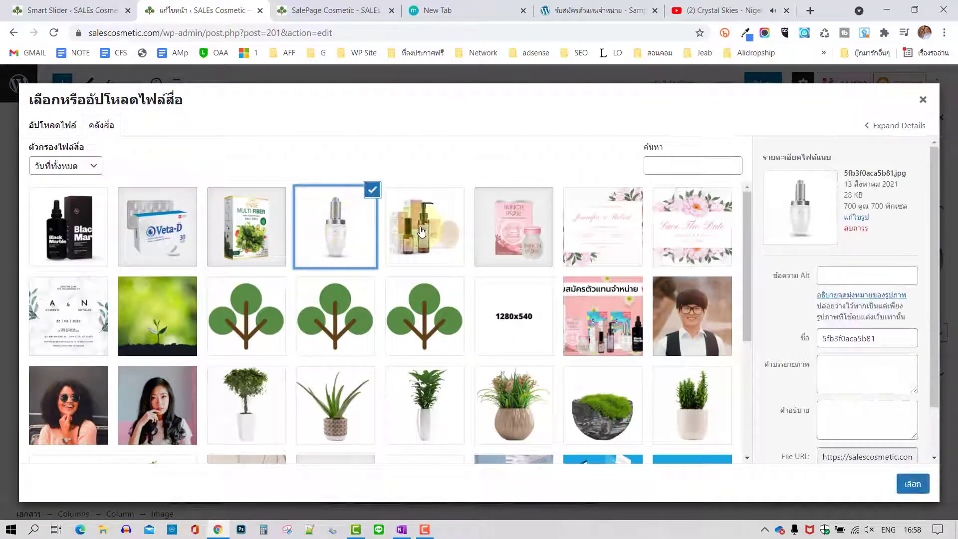
{"action": "left_click", "coordinate": [913, 484]}
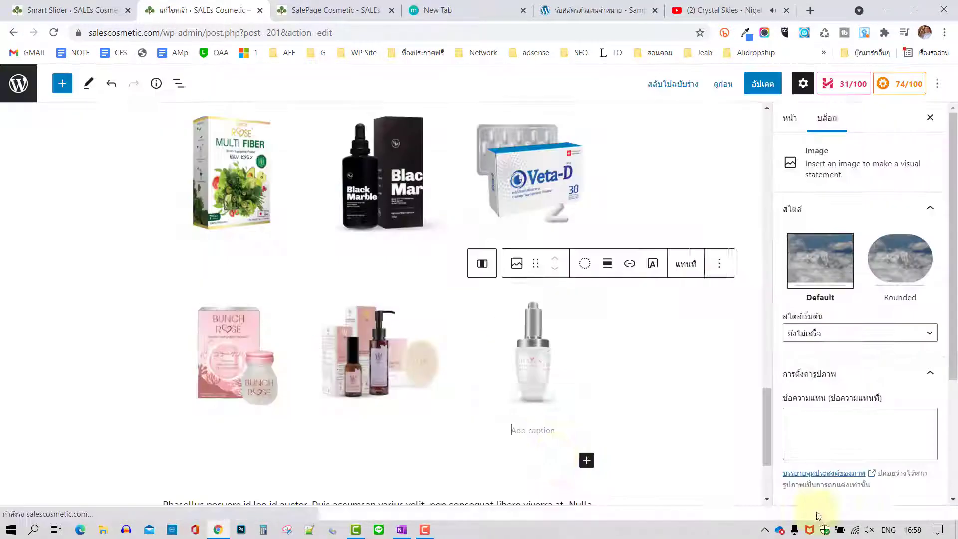
{"action": "left_click", "coordinate": [244, 359]}
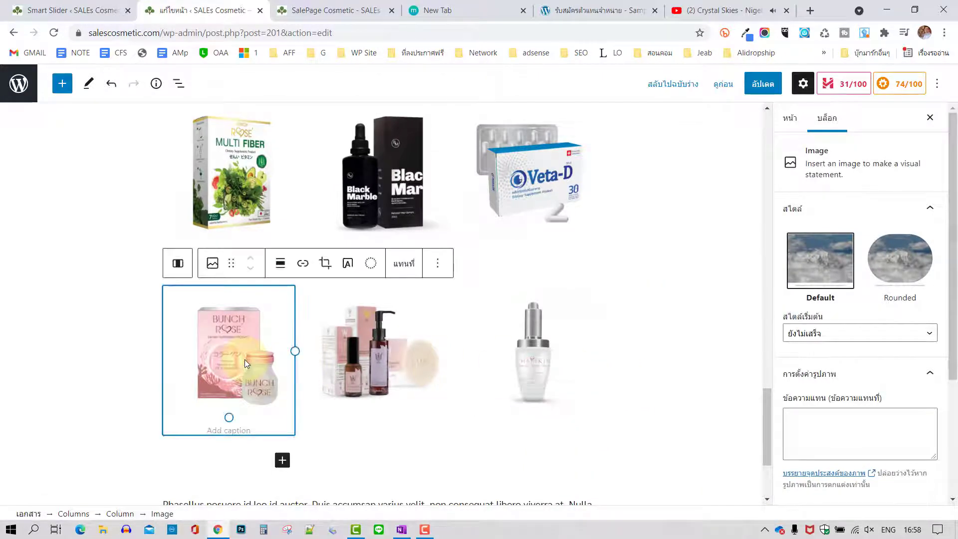
{"action": "left_click", "coordinate": [303, 263]}
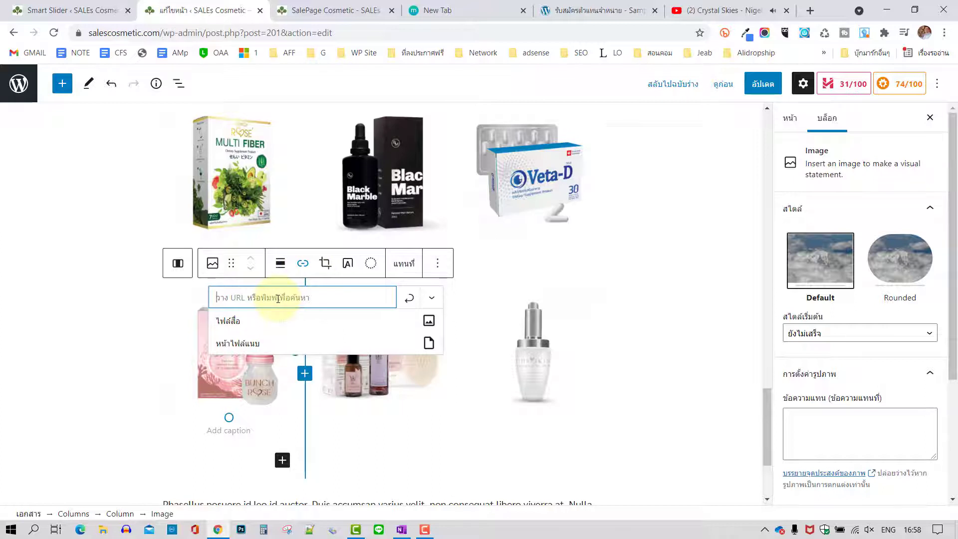
{"action": "type", "text": "h"}
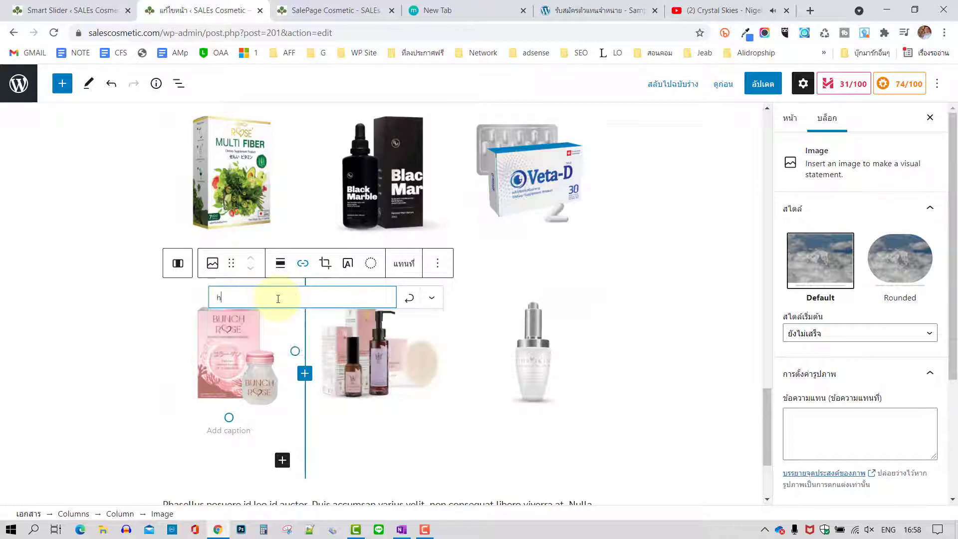
{"action": "type", "text": "ttp"}
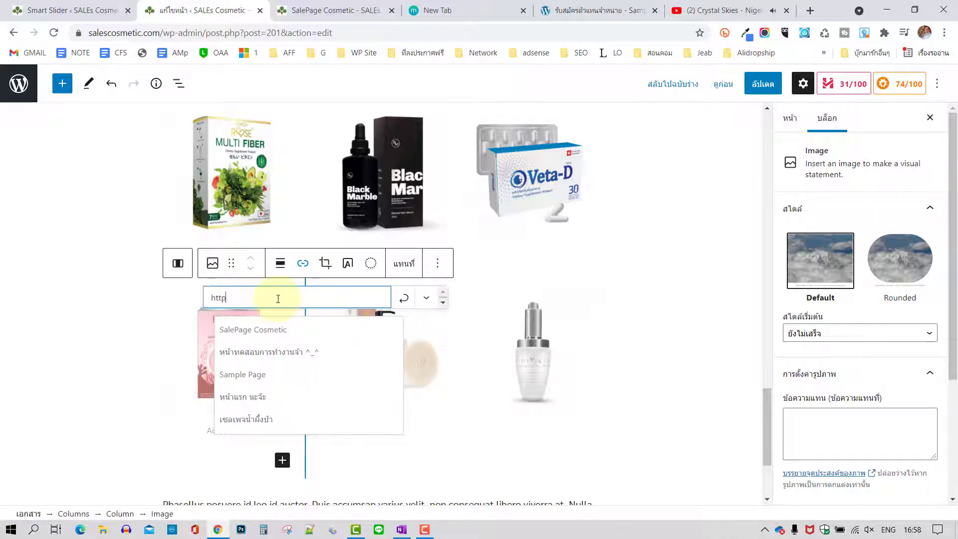
{"action": "type", "text": "://okdeee.com"}
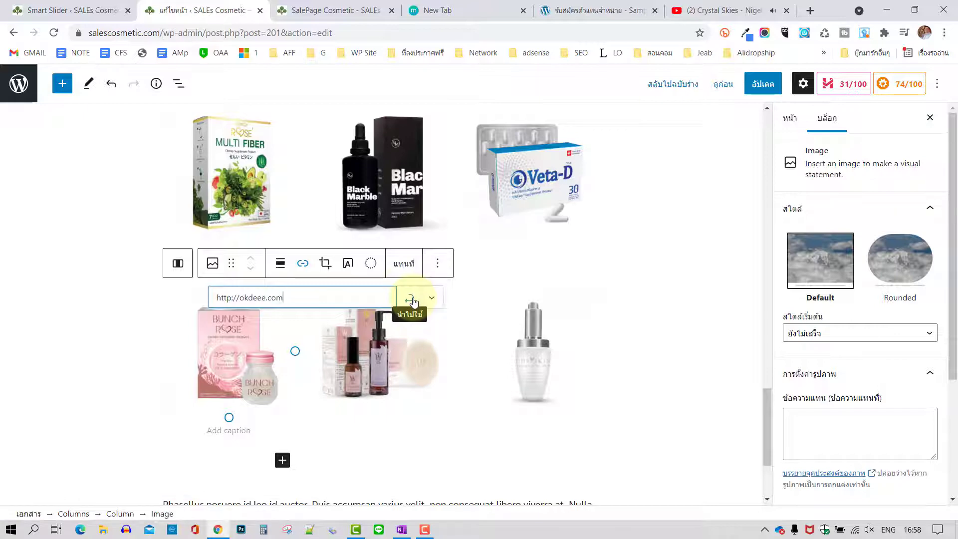
{"action": "left_click", "coordinate": [412, 300]}
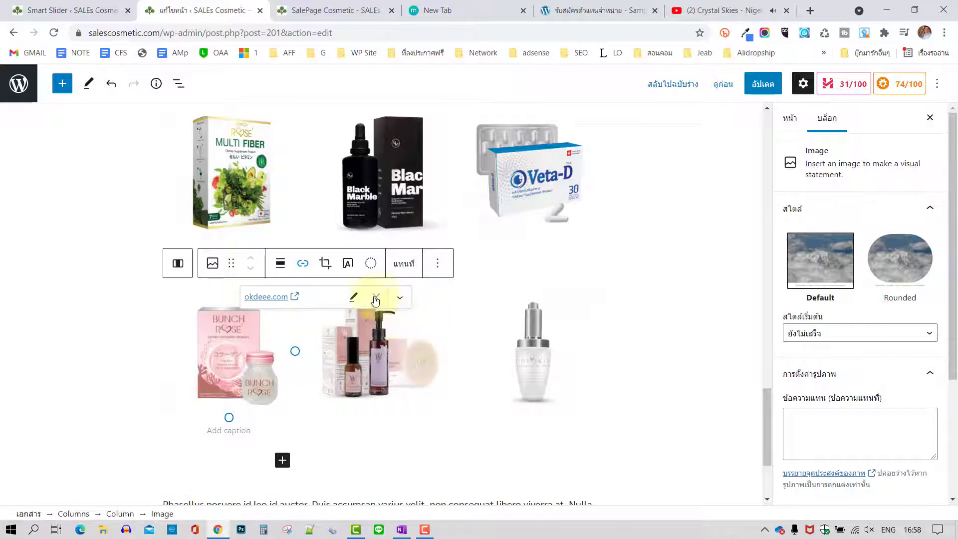
{"action": "left_click", "coordinate": [400, 298]}
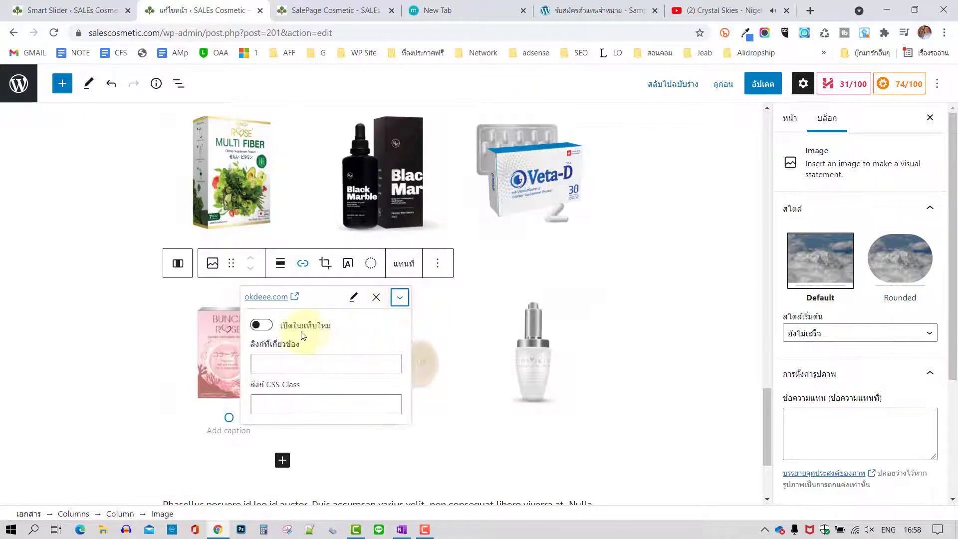
{"action": "left_click", "coordinate": [261, 324]}
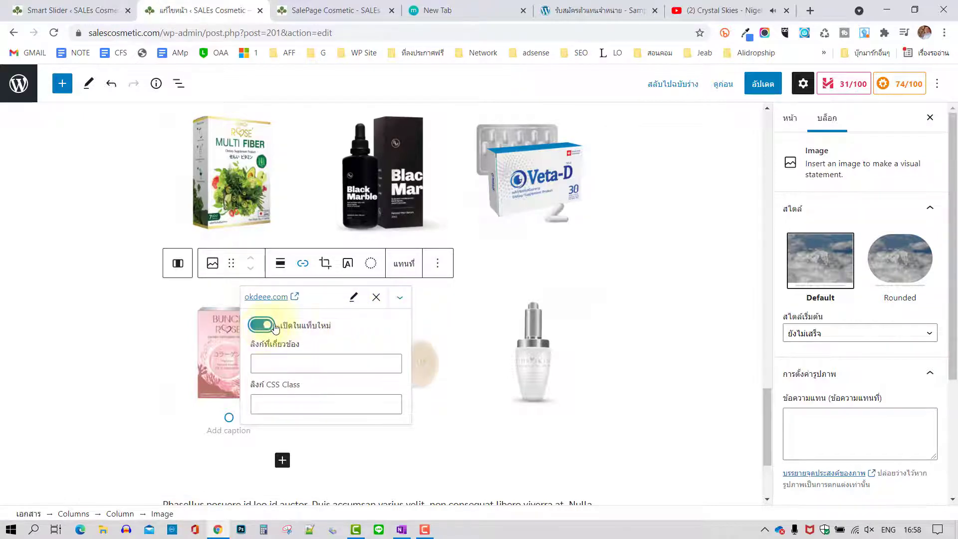
{"action": "left_click", "coordinate": [403, 298]}
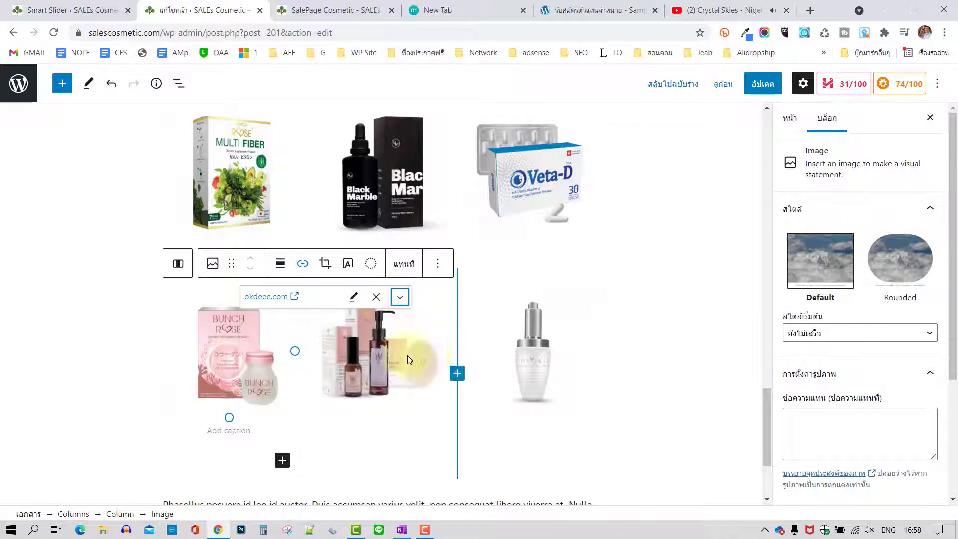
{"action": "left_click", "coordinate": [379, 346]}
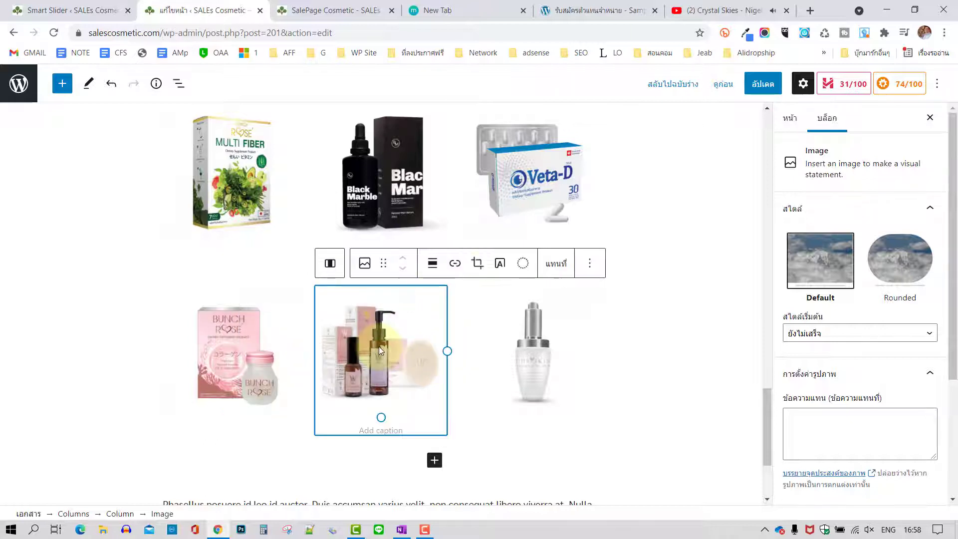
{"action": "left_click", "coordinate": [454, 265]}
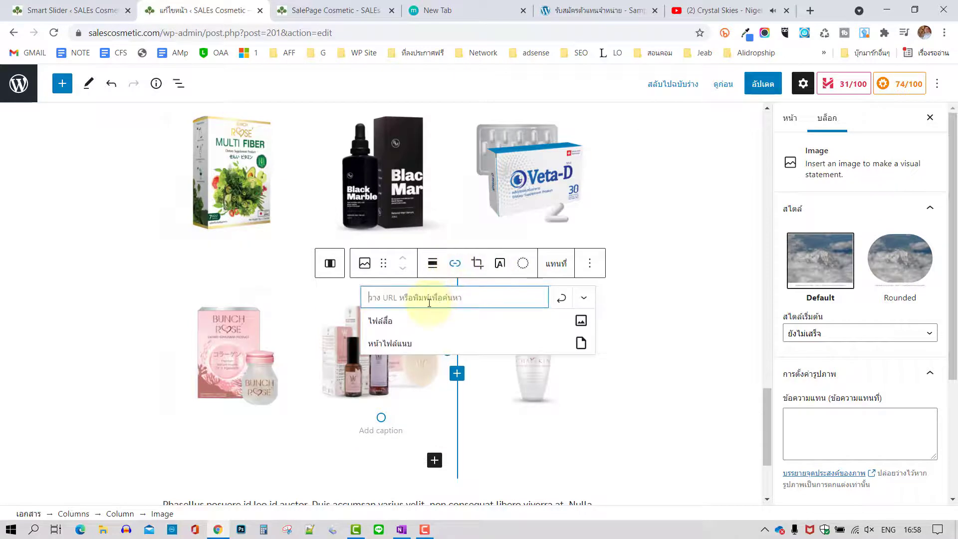
{"action": "type", "text": "http"}
{"action": "type", "text": ":/"}
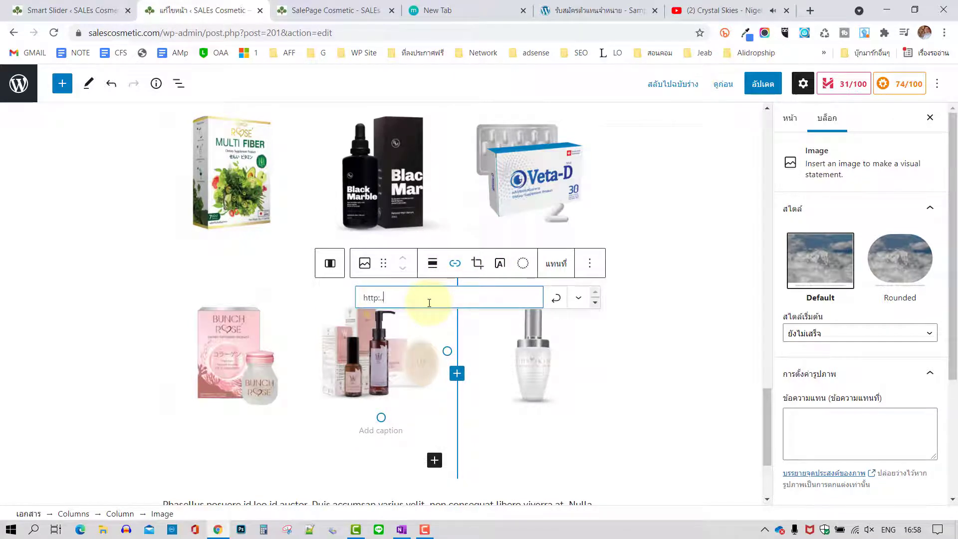
{"action": "type", "text": "/"}
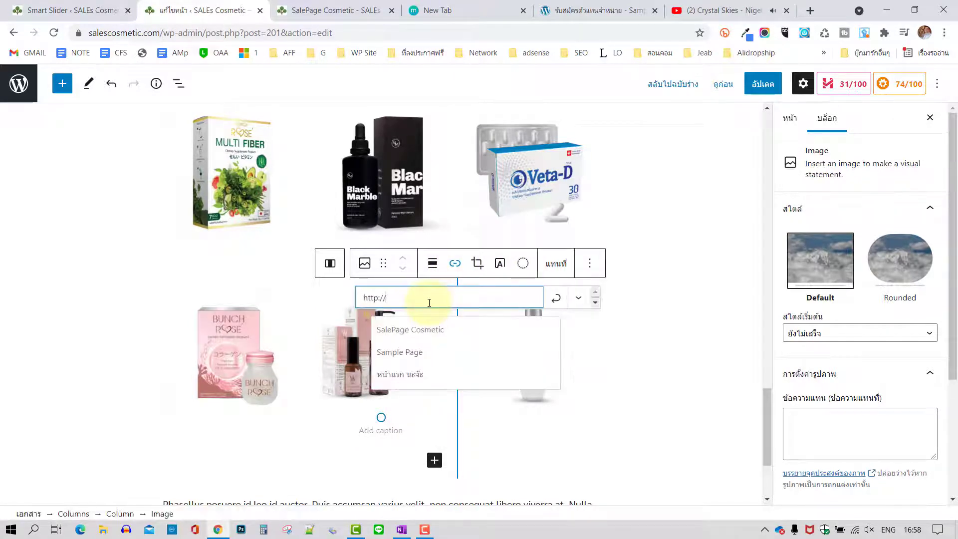
{"action": "type", "text": "724team.com"}
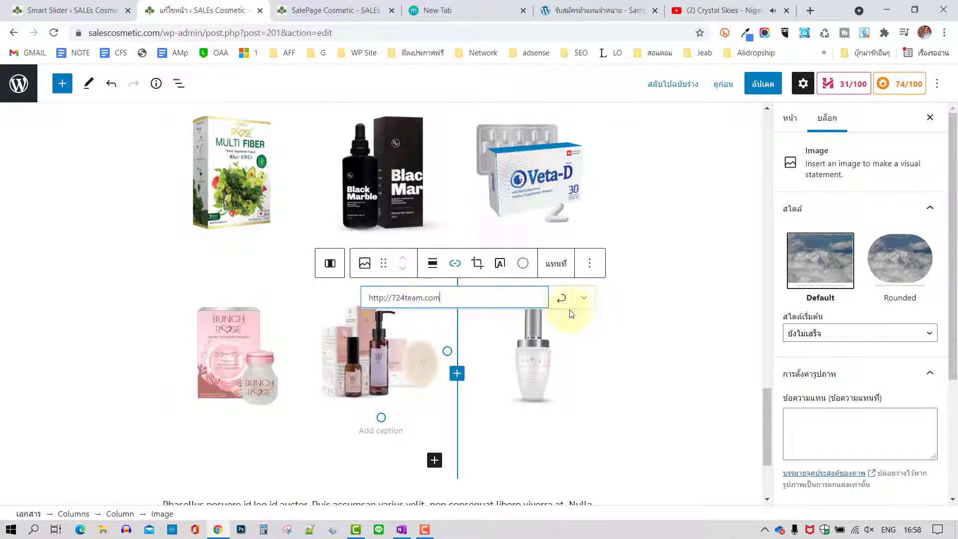
{"action": "left_click", "coordinate": [584, 298]}
{"action": "left_click", "coordinate": [382, 325]}
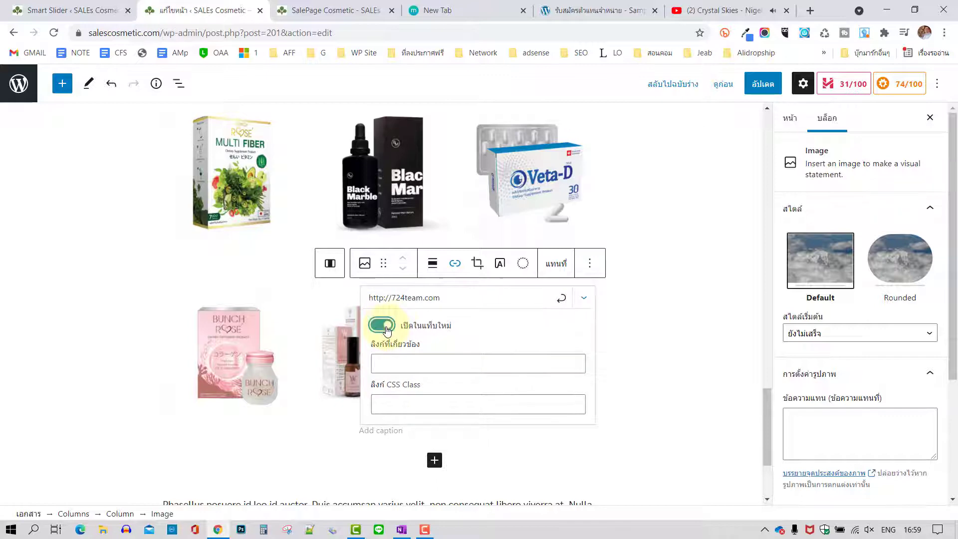
{"action": "left_click", "coordinate": [562, 299]}
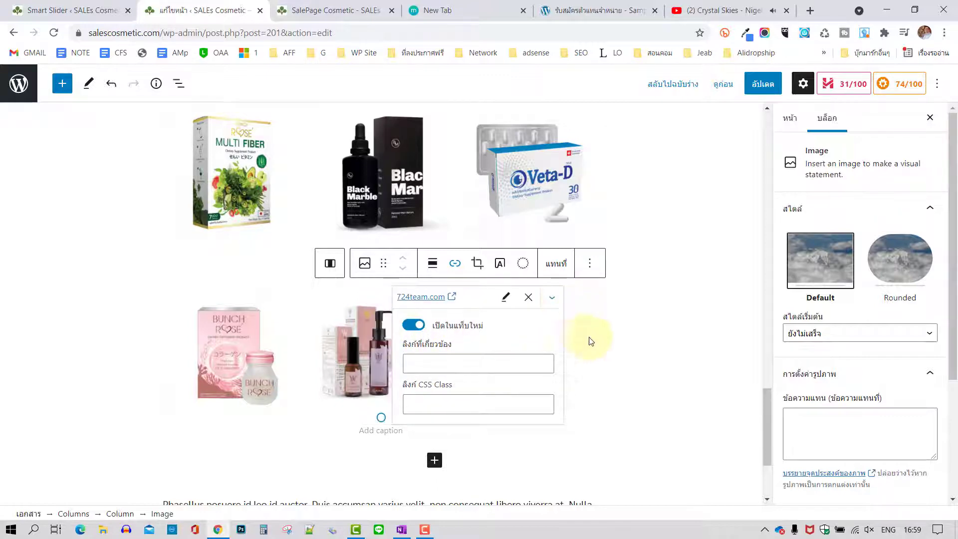
- Update the edited page and reload the live SalePage Cosmetic page in its browser tab
{"action": "left_click", "coordinate": [608, 350]}
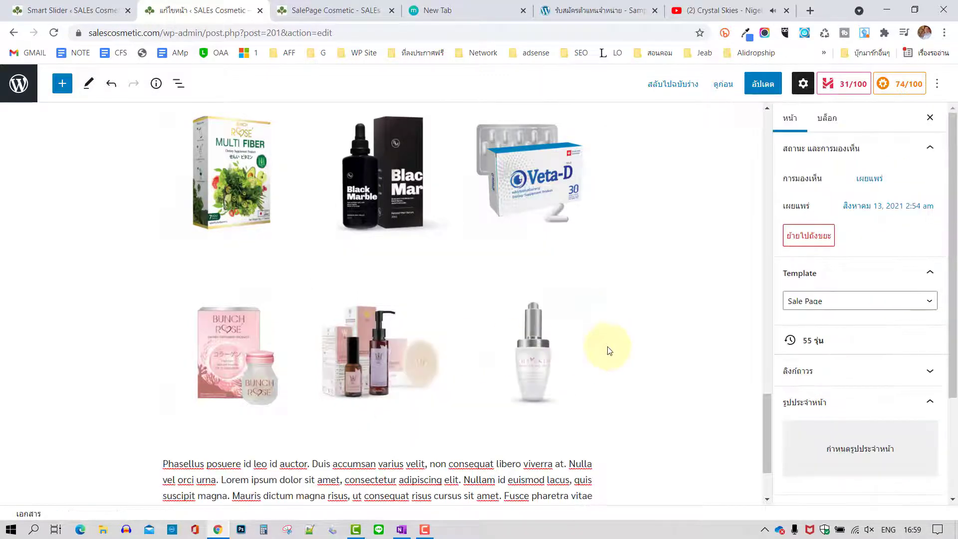
{"action": "left_click", "coordinate": [763, 84]}
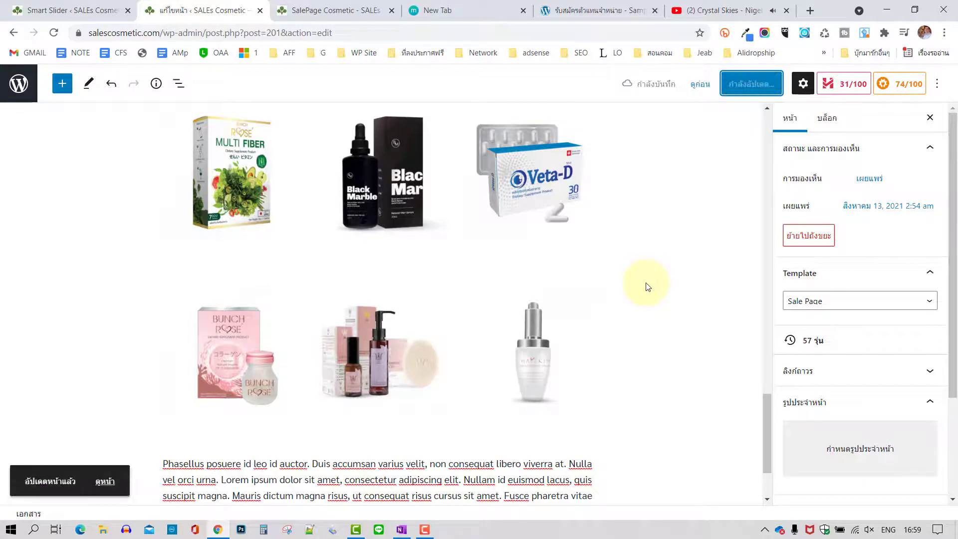
{"action": "left_click", "coordinate": [344, 10]}
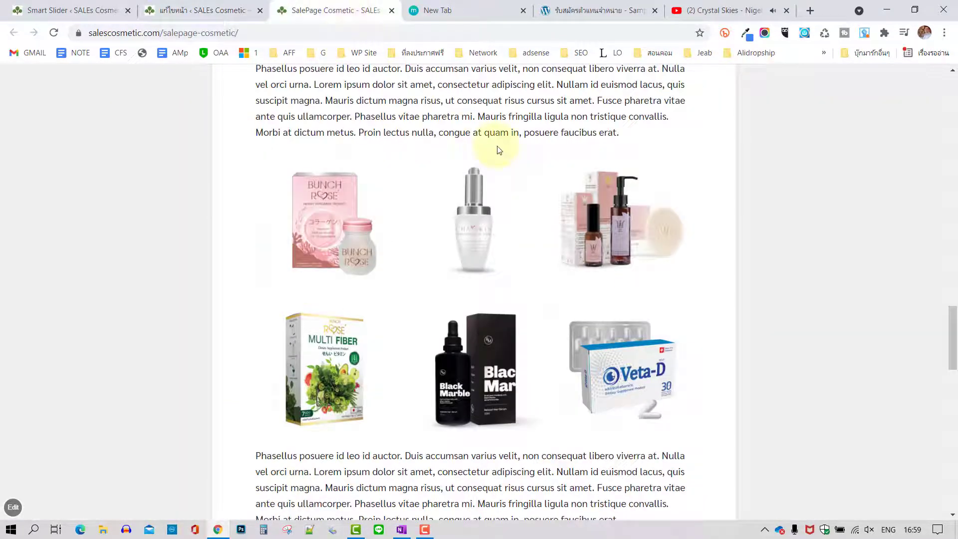
{"action": "scroll", "coordinate": [499, 150], "scroll_direction": "down", "scroll_amount": 1}
{"action": "left_click", "coordinate": [57, 33]}
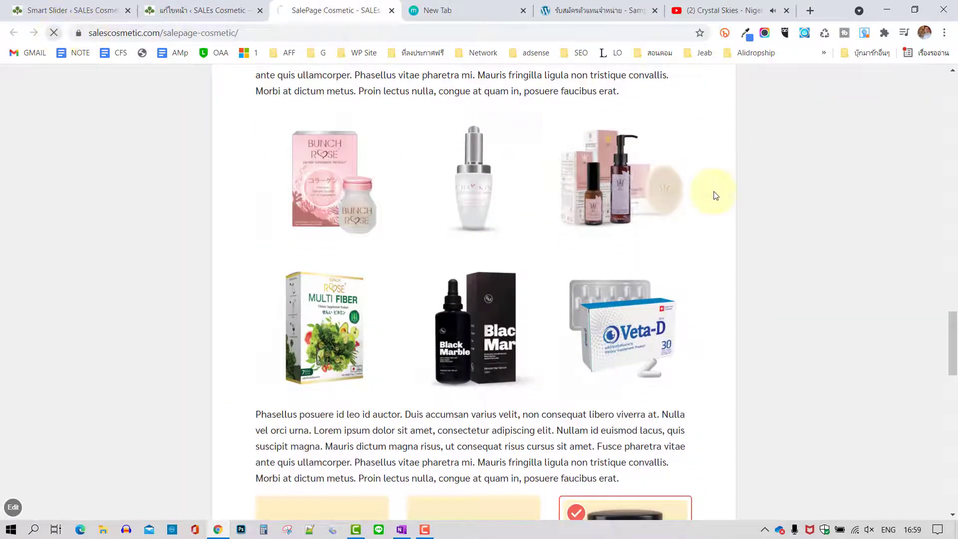
- Test the links of the Bunch Rose and skincare set images in the new row, closing each opened tab, and review the product rows
{"action": "scroll", "coordinate": [850, 218], "scroll_direction": "down", "scroll_amount": 3}
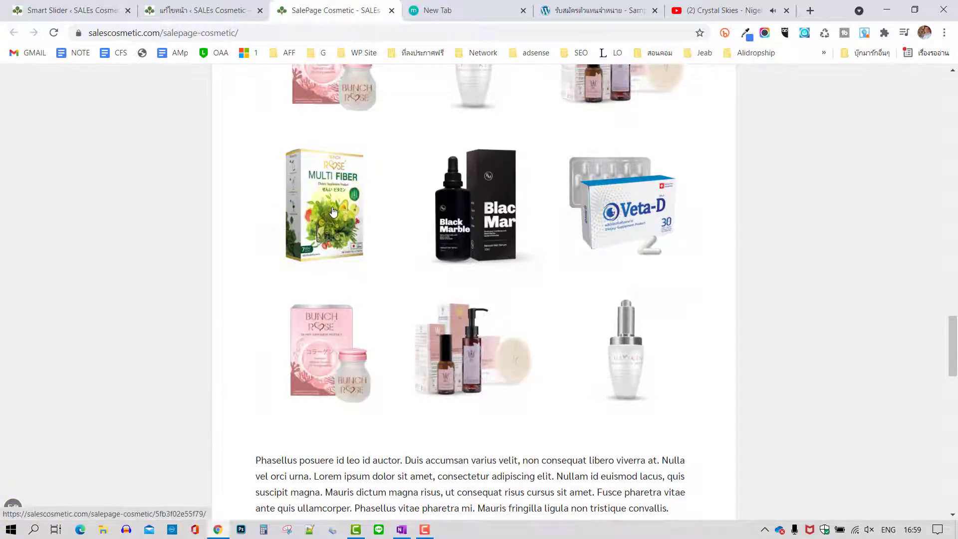
{"action": "left_click", "coordinate": [324, 353]}
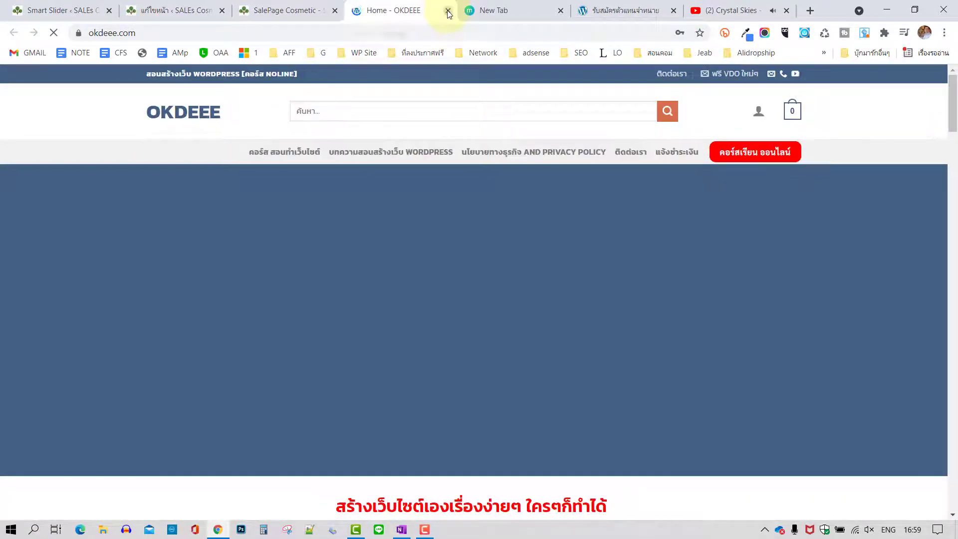
{"action": "left_click", "coordinate": [447, 11]}
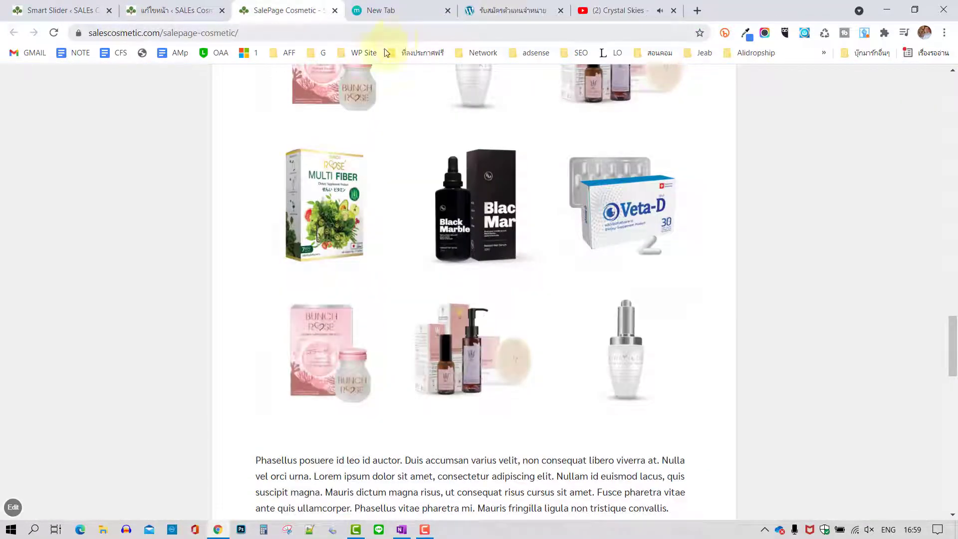
{"action": "left_click", "coordinate": [459, 351]}
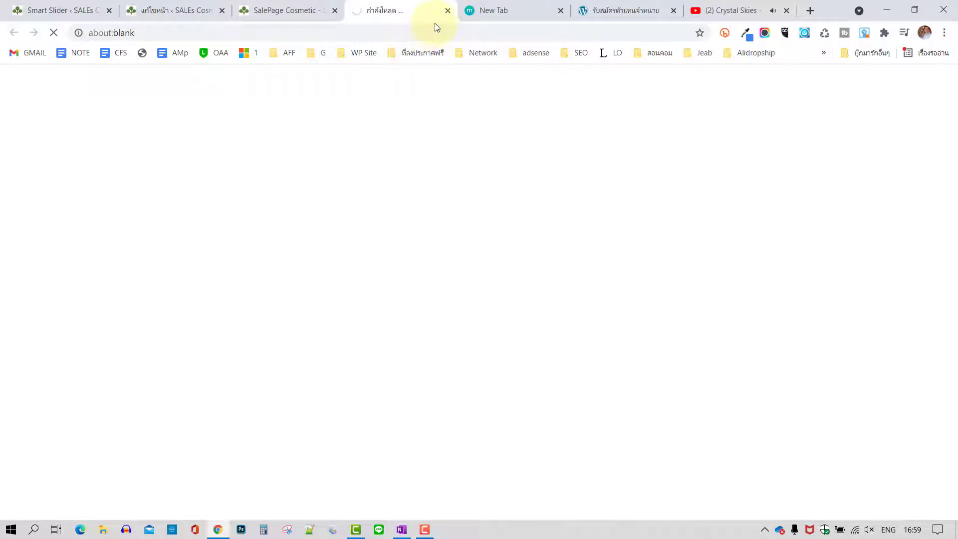
{"action": "left_click", "coordinate": [447, 11]}
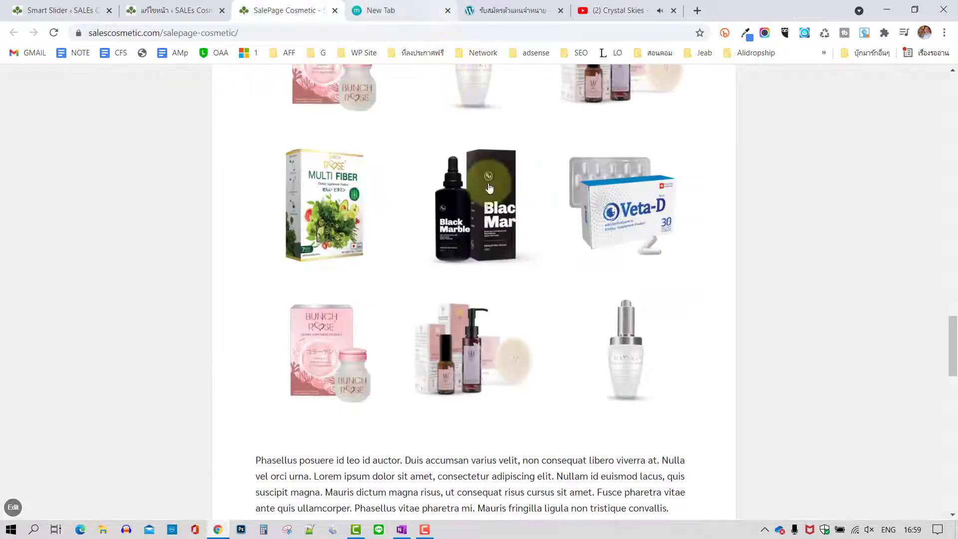
{"action": "scroll", "coordinate": [767, 299], "scroll_direction": "down", "scroll_amount": 2}
{"action": "scroll", "coordinate": [765, 300], "scroll_direction": "down", "scroll_amount": 6}
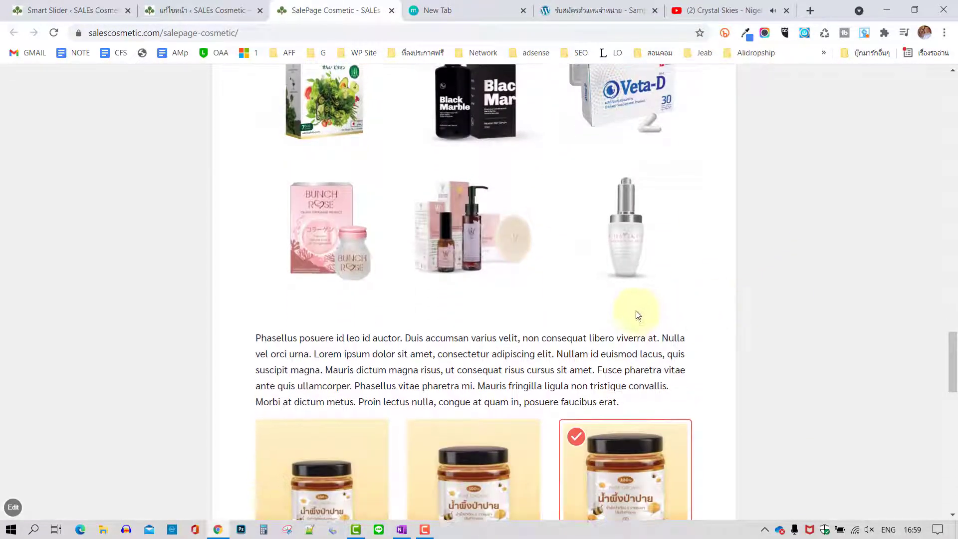
{"action": "scroll", "coordinate": [417, 397], "scroll_direction": "down", "scroll_amount": 1}
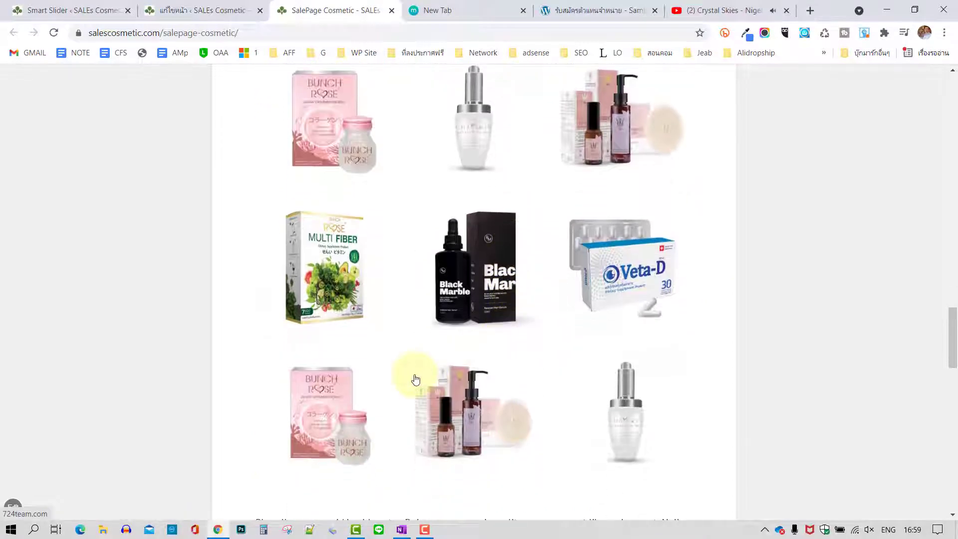
{"action": "scroll", "coordinate": [534, 381], "scroll_direction": "down", "scroll_amount": 2}
{"action": "scroll", "coordinate": [534, 380], "scroll_direction": "down", "scroll_amount": 2}
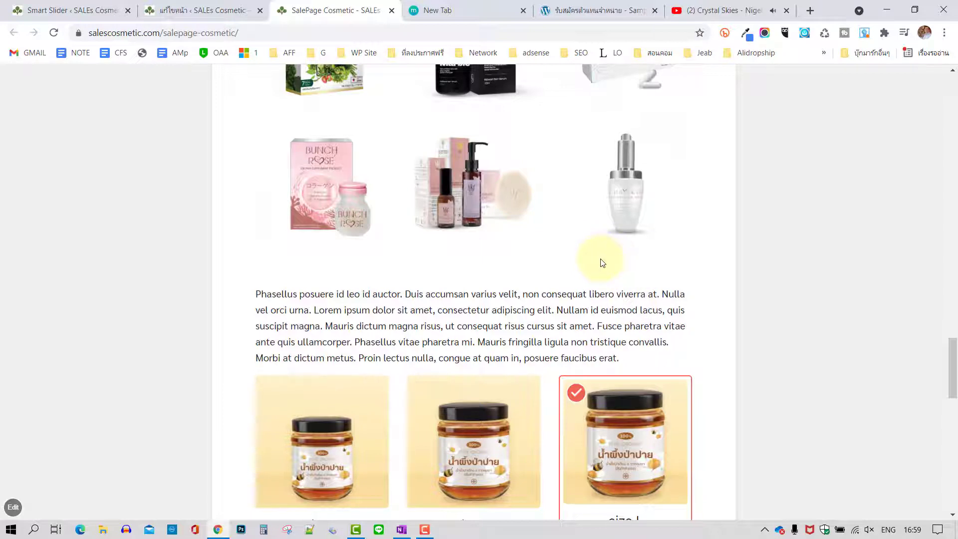
{"action": "scroll", "coordinate": [513, 268], "scroll_direction": "up", "scroll_amount": 2}
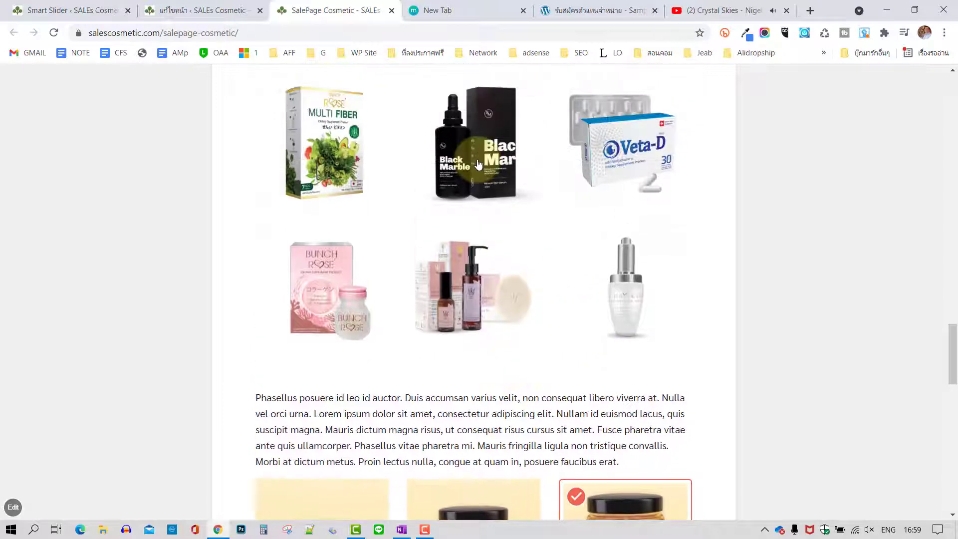
{"action": "scroll", "coordinate": [544, 323], "scroll_direction": "up", "scroll_amount": 1}
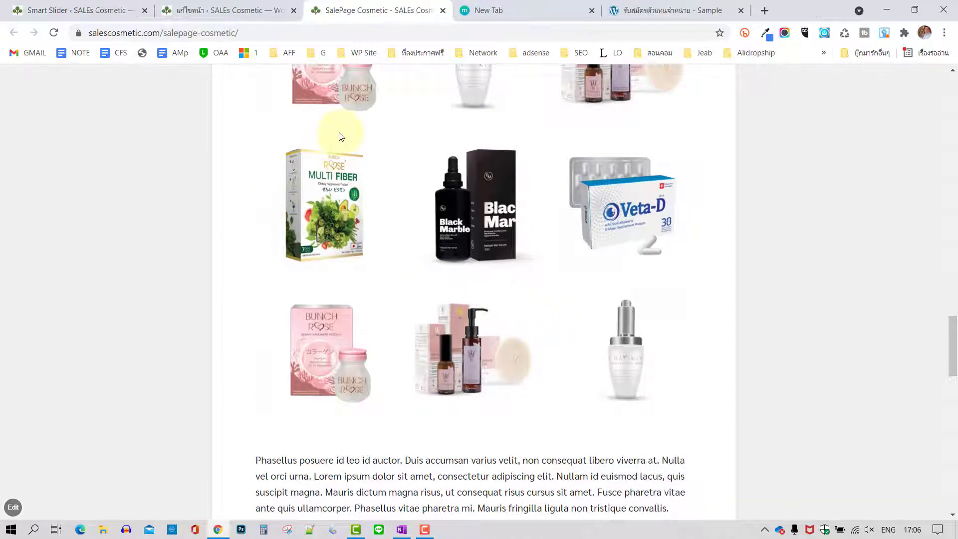
- Open Google Maps in a new browser tab
{"action": "left_click", "coordinate": [765, 10]}
{"action": "left_click", "coordinate": [590, 31]}
{"action": "type", "text": "m"}
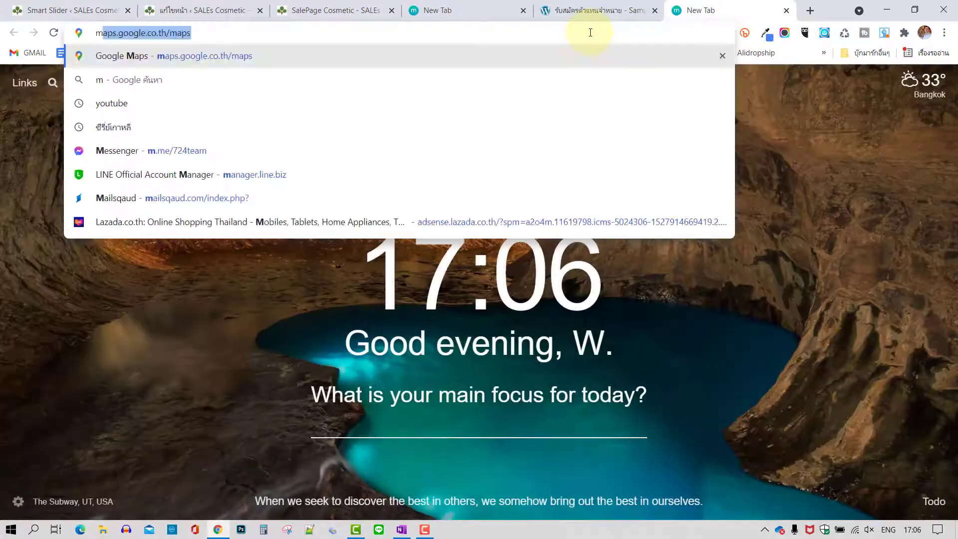
{"action": "type", "text": "ap"}
{"action": "key", "text": "Return"}
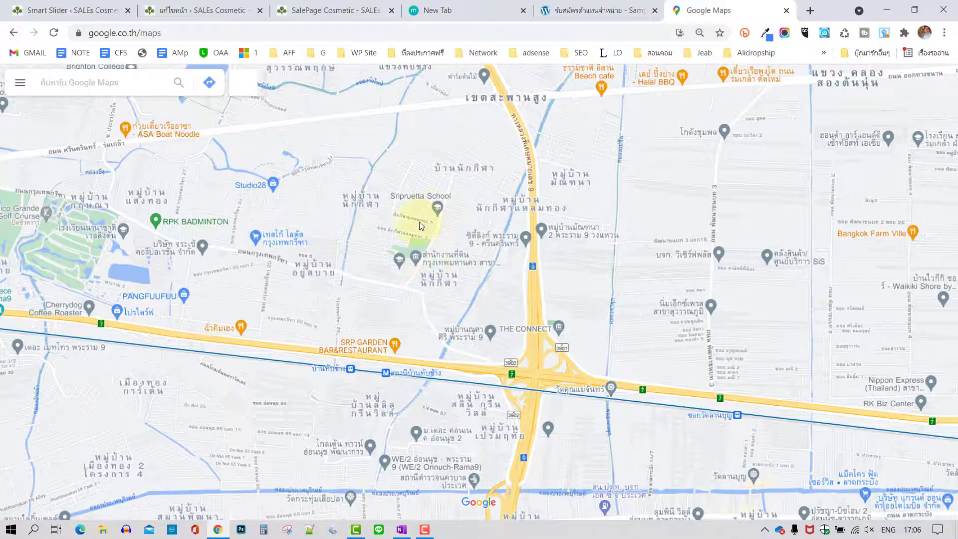
- Identify the spot beside the home marker on the map and open its full place details
{"action": "right_click", "coordinate": [443, 233]}
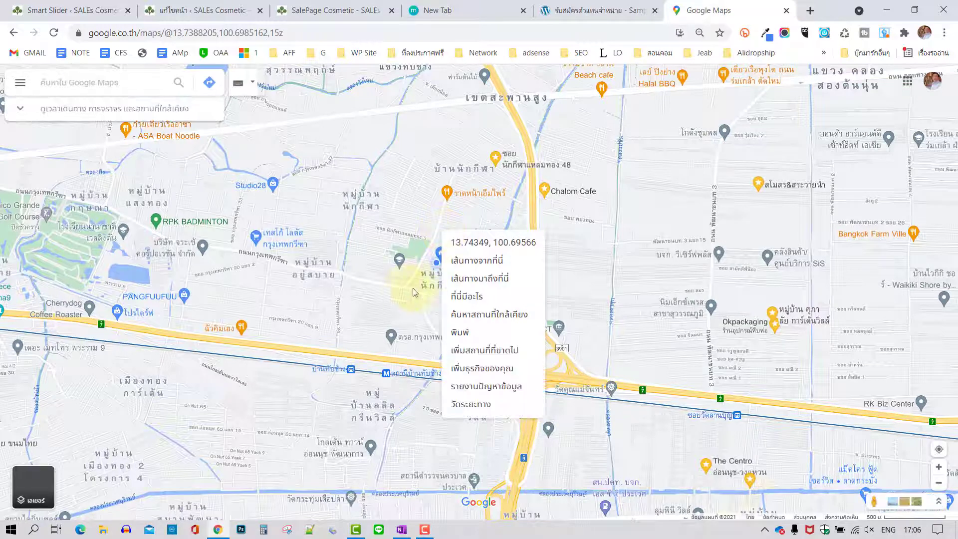
{"action": "left_click", "coordinate": [439, 262]}
{"action": "right_click", "coordinate": [439, 262]}
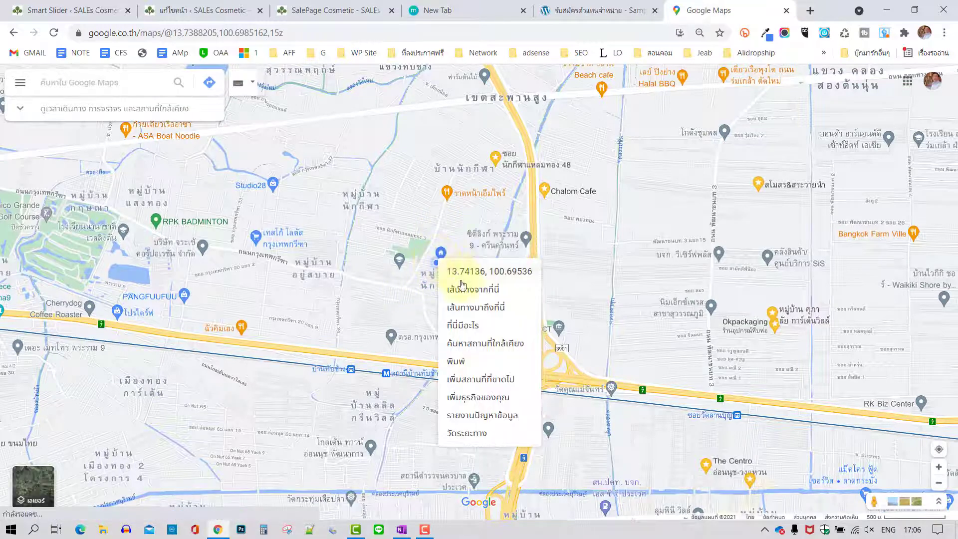
{"action": "left_click", "coordinate": [467, 325]}
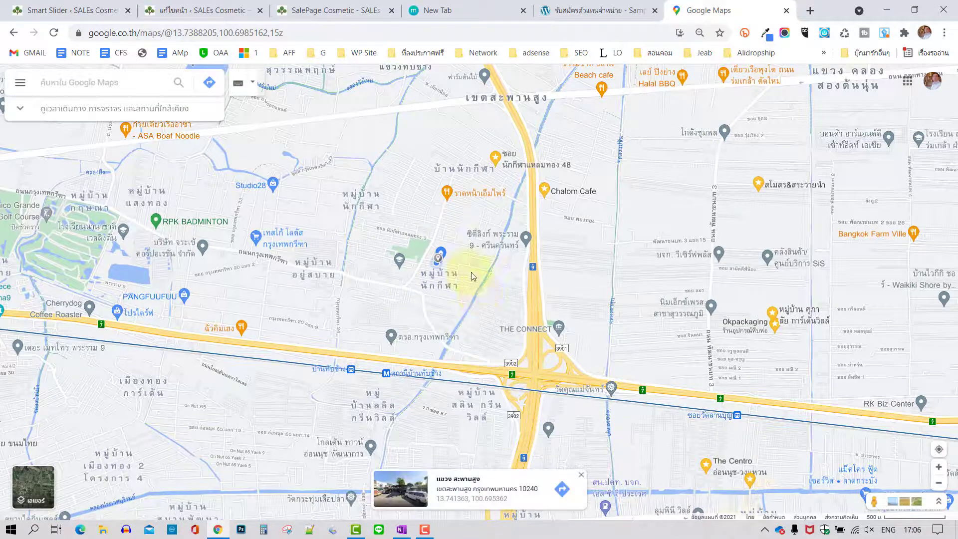
{"action": "left_click", "coordinate": [549, 491]}
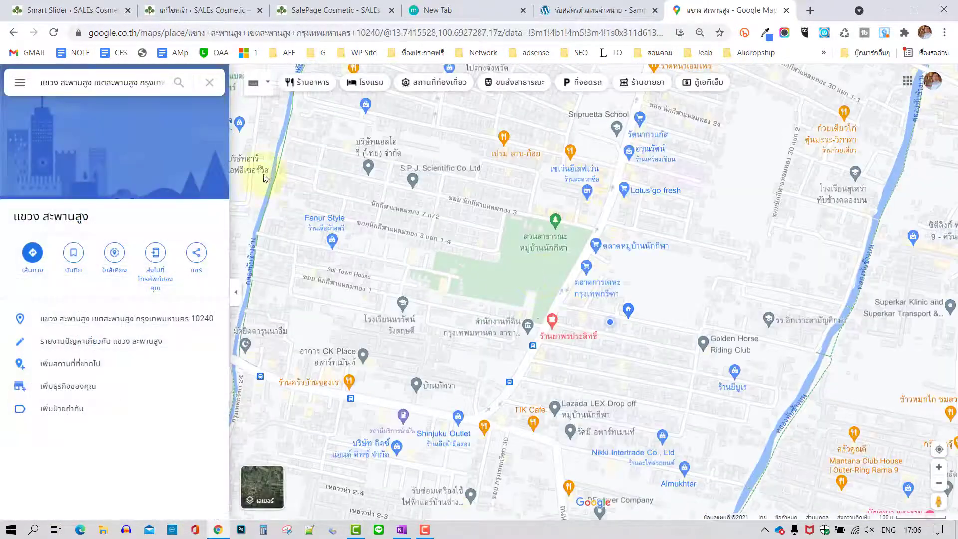
- Copy the medium-size embed map HTML code from the place's sharing options and close the sharing dialog
{"action": "left_click", "coordinate": [197, 253]}
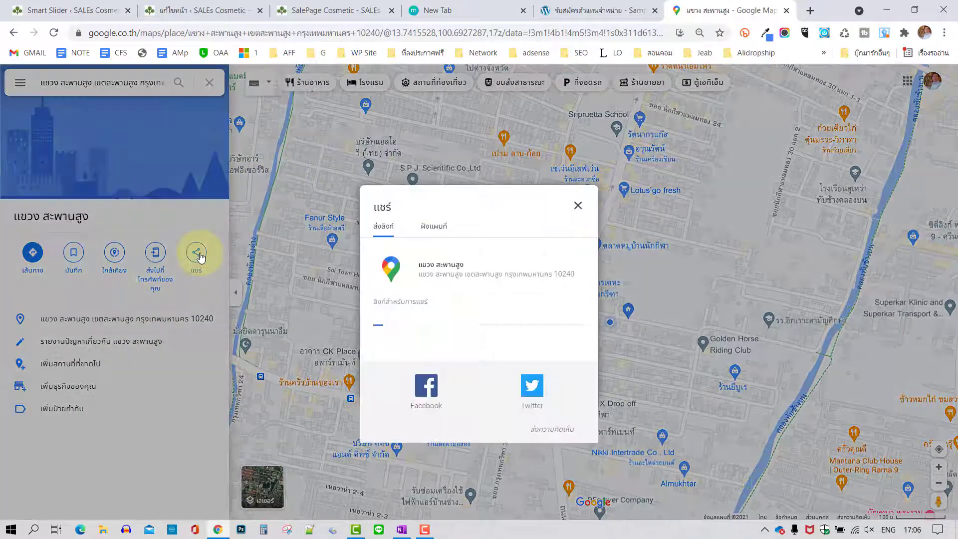
{"action": "left_click", "coordinate": [435, 228]}
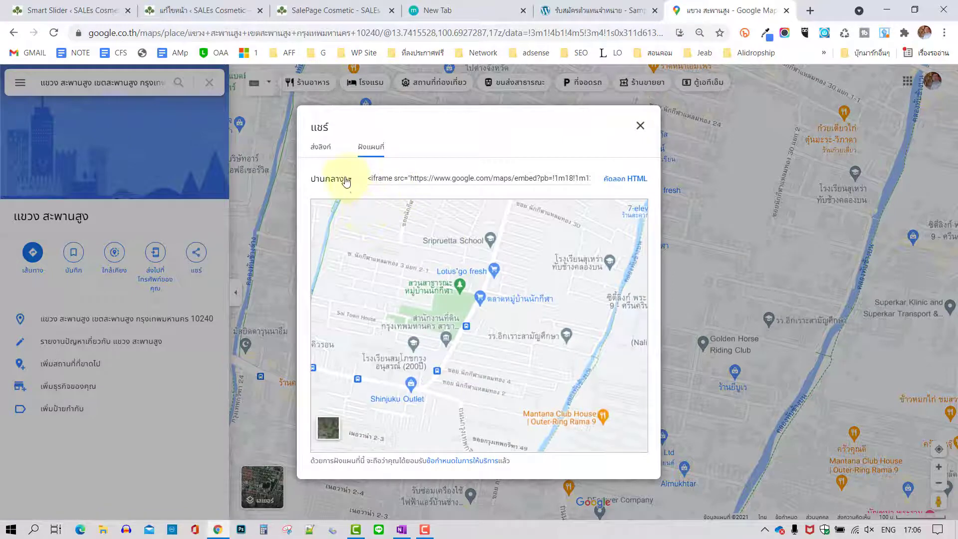
{"action": "left_click", "coordinate": [349, 180]}
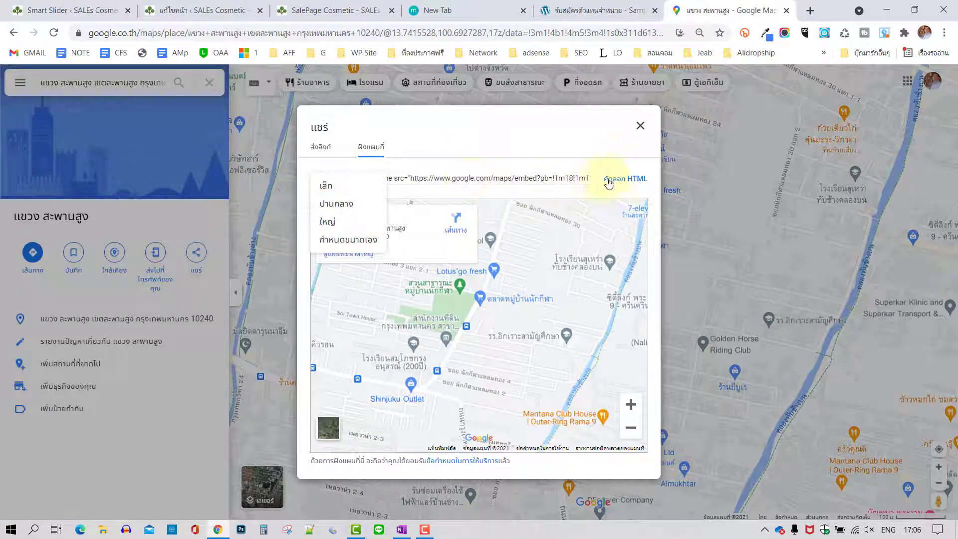
{"action": "left_click", "coordinate": [630, 181]}
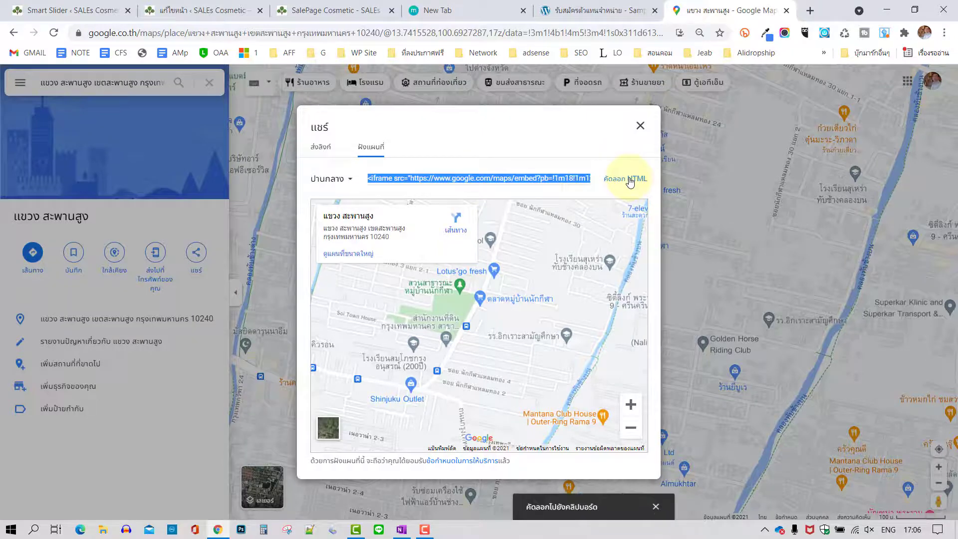
{"action": "left_click", "coordinate": [641, 128]}
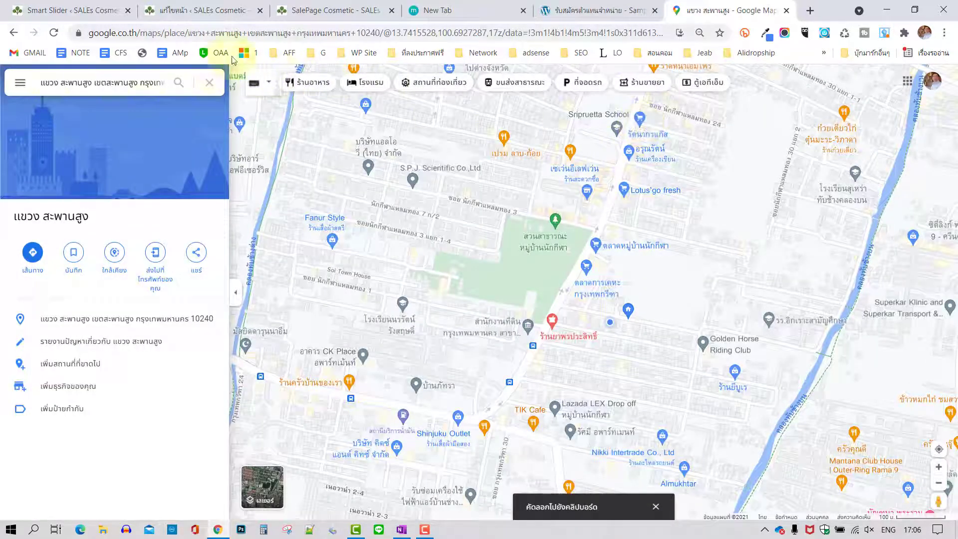
- Switch back to the WordPress page editor and insert a Custom HTML block below the paragraph that follows the linked image row
{"action": "left_click", "coordinate": [192, 10]}
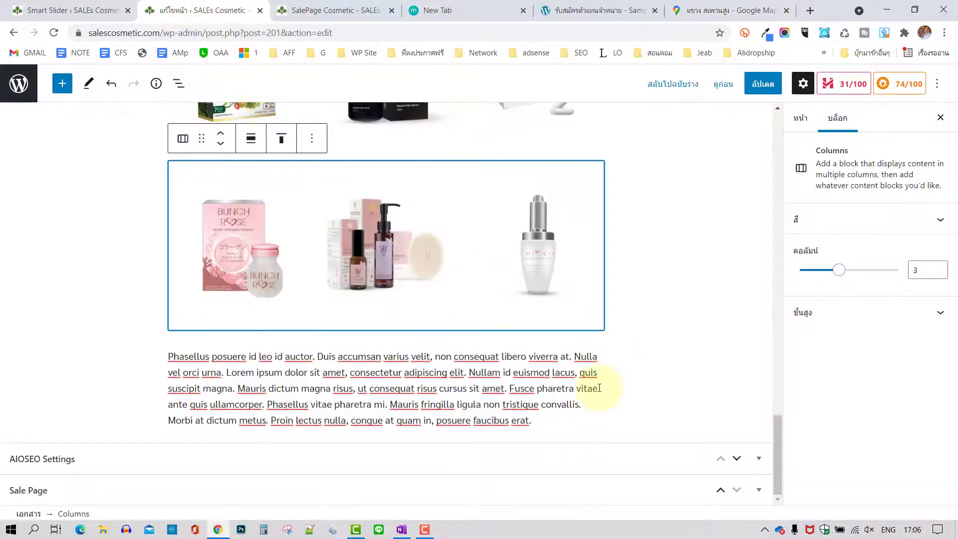
{"action": "scroll", "coordinate": [395, 339], "scroll_direction": "up", "scroll_amount": 3}
{"action": "scroll", "coordinate": [399, 334], "scroll_direction": "down", "scroll_amount": 3}
{"action": "left_click", "coordinate": [542, 421]}
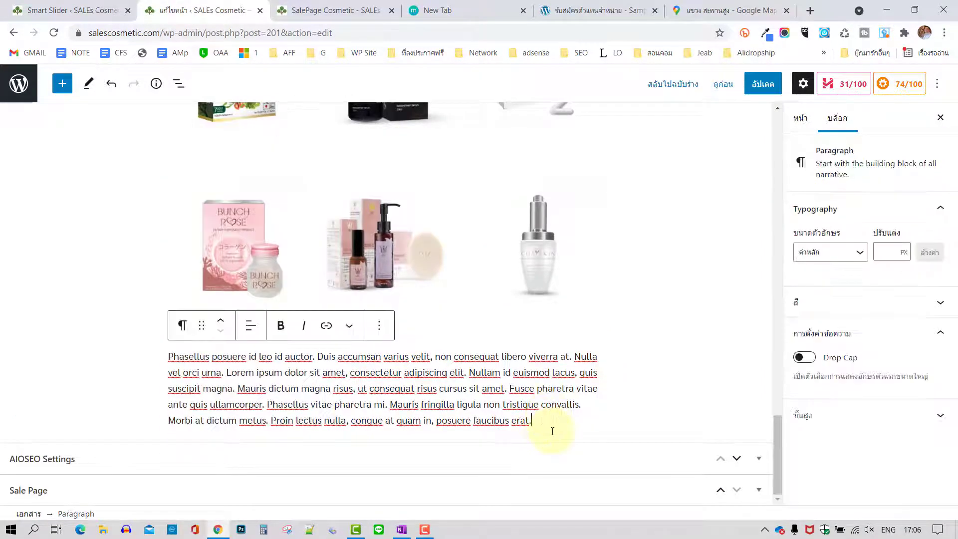
{"action": "key", "text": "Return"}
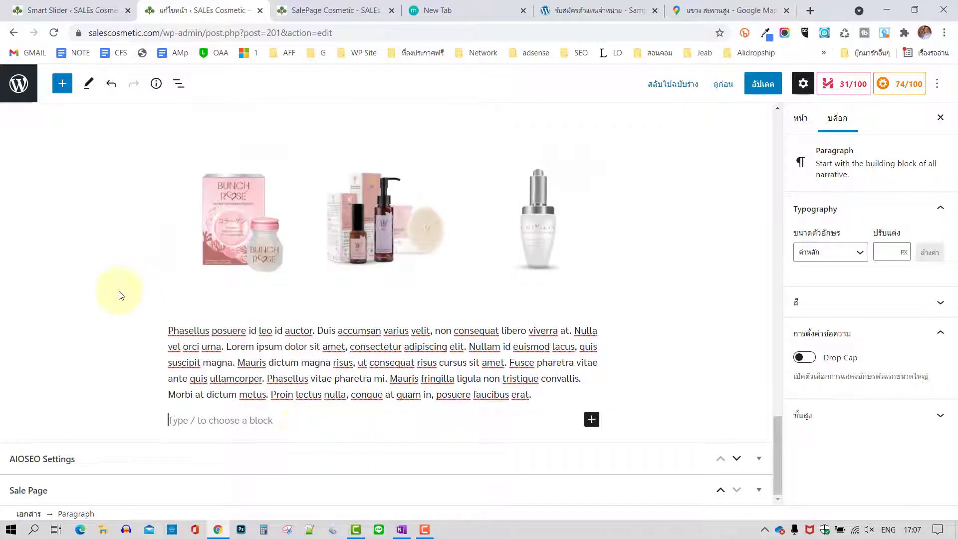
{"action": "left_click", "coordinate": [59, 88]}
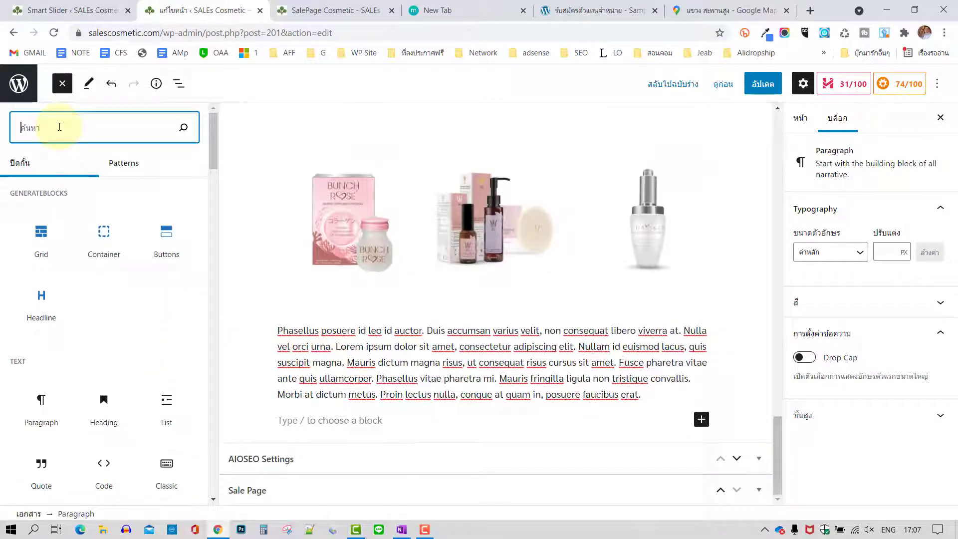
{"action": "type", "text": "hm"}
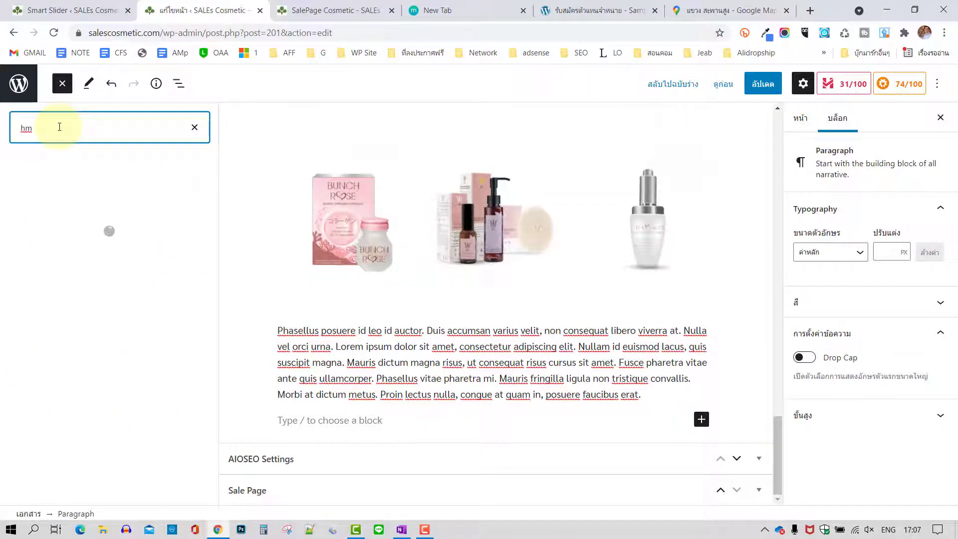
{"action": "key", "text": "BackSpace"}
{"action": "type", "text": "tm"}
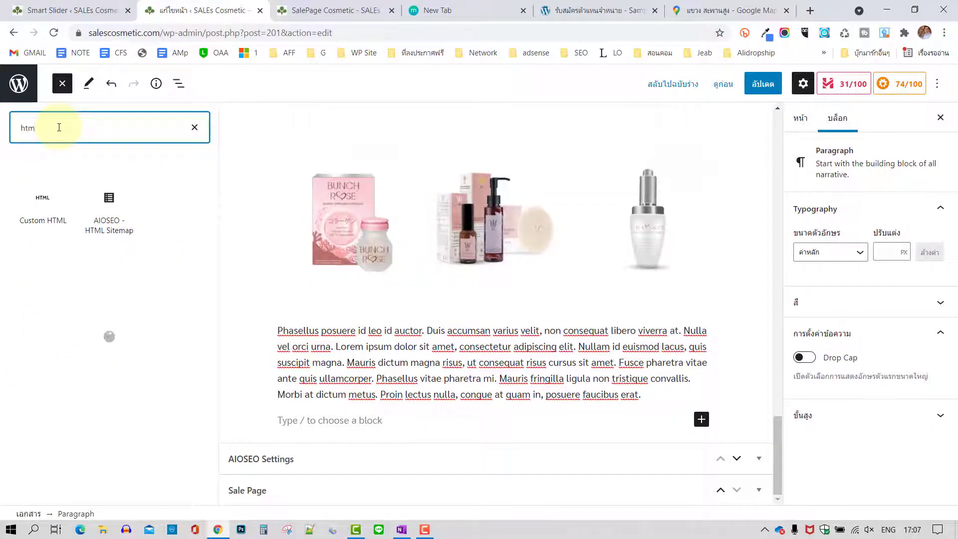
{"action": "left_click", "coordinate": [43, 195]}
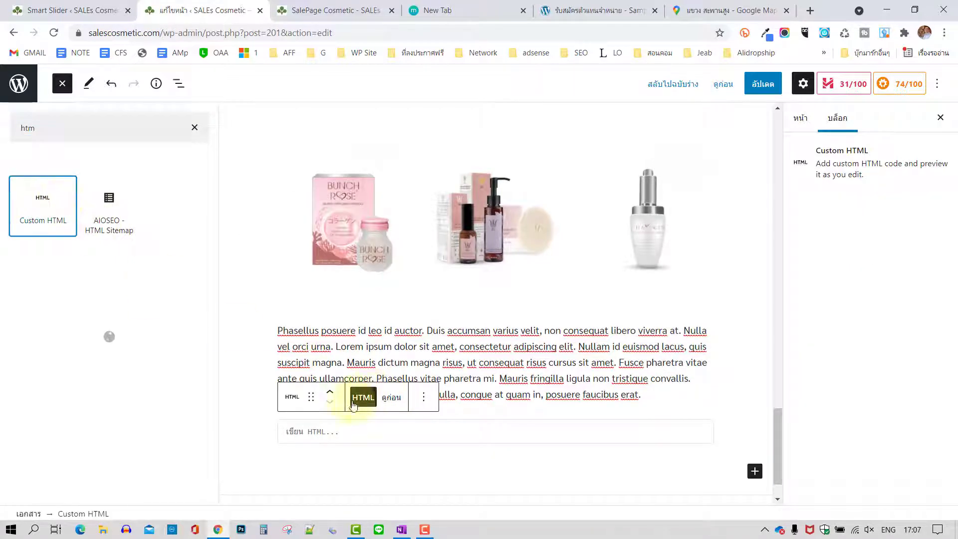
- Paste the copied Google Maps iframe code into the Custom HTML block and preview the map
{"action": "left_click", "coordinate": [321, 435]}
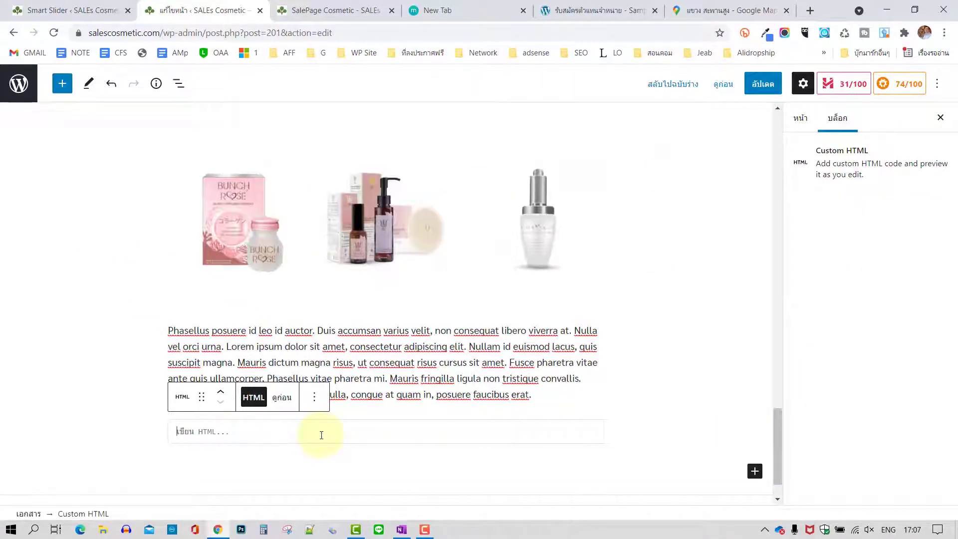
{"action": "key", "text": "ctrl+v"}
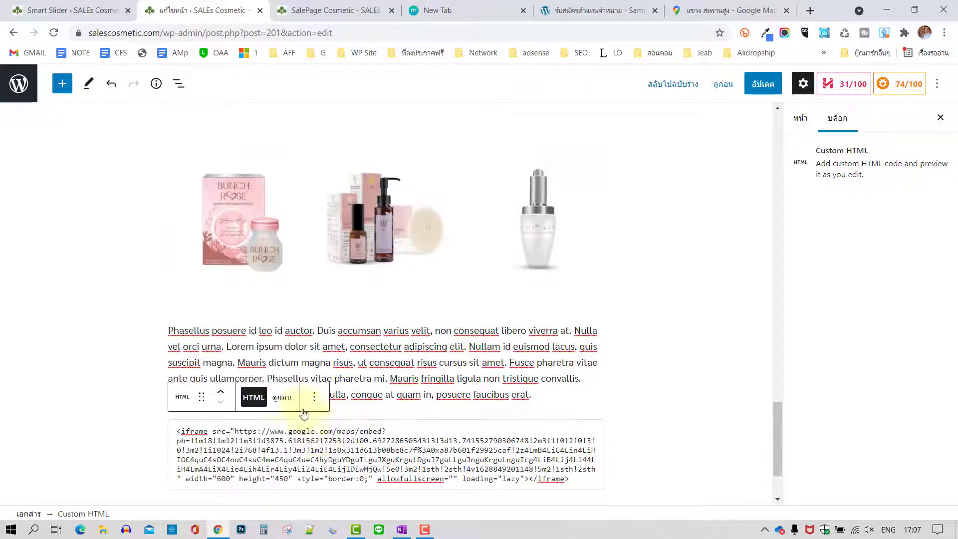
{"action": "left_click", "coordinate": [281, 397]}
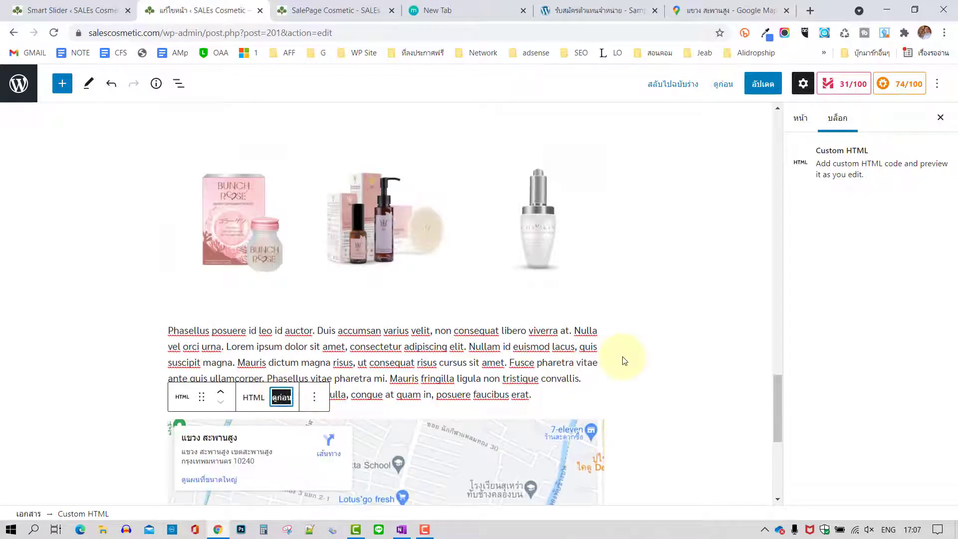
- Update the page with the embedded map, then reload the published sales page and check the map's width
{"action": "scroll", "coordinate": [623, 358], "scroll_direction": "down", "scroll_amount": 6}
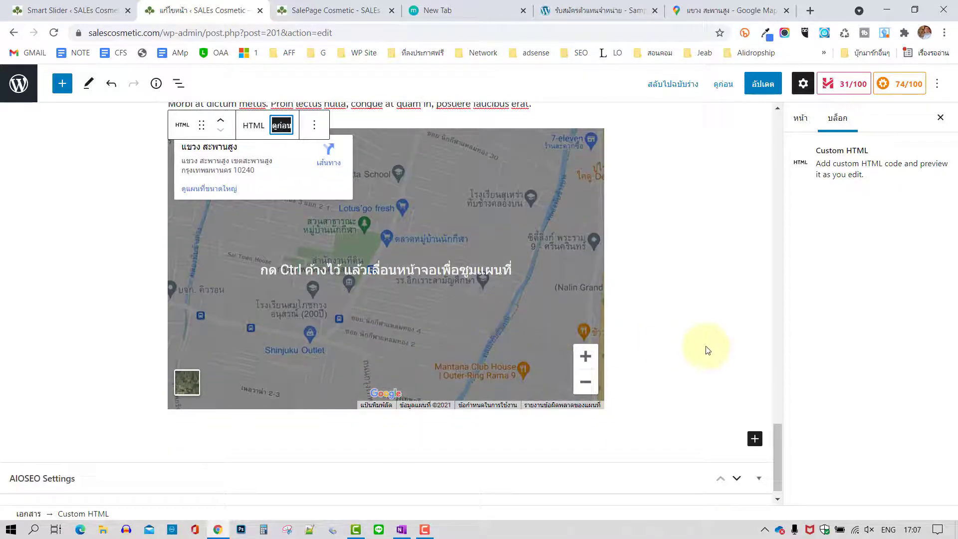
{"action": "scroll", "coordinate": [706, 344], "scroll_direction": "up", "scroll_amount": 3}
{"action": "left_click", "coordinate": [764, 86]}
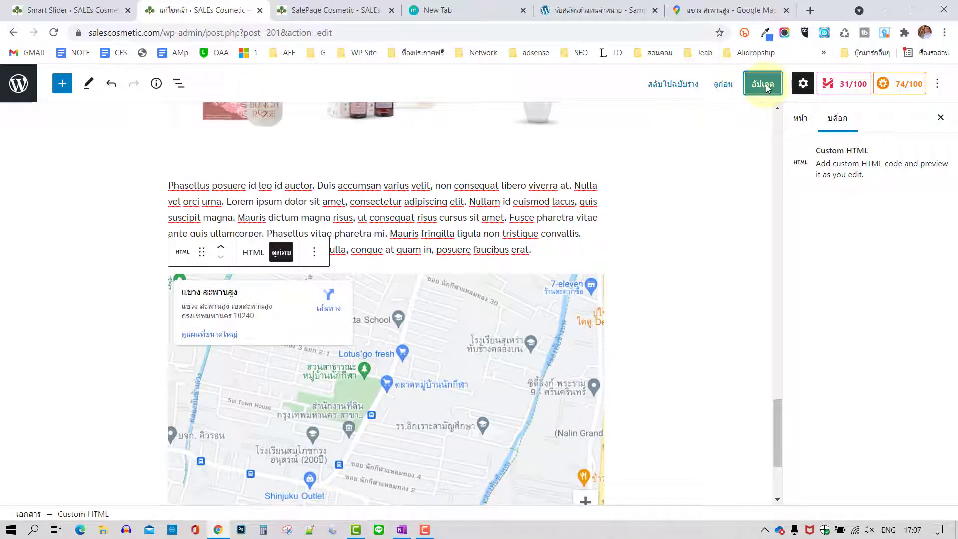
{"action": "left_click", "coordinate": [764, 86]}
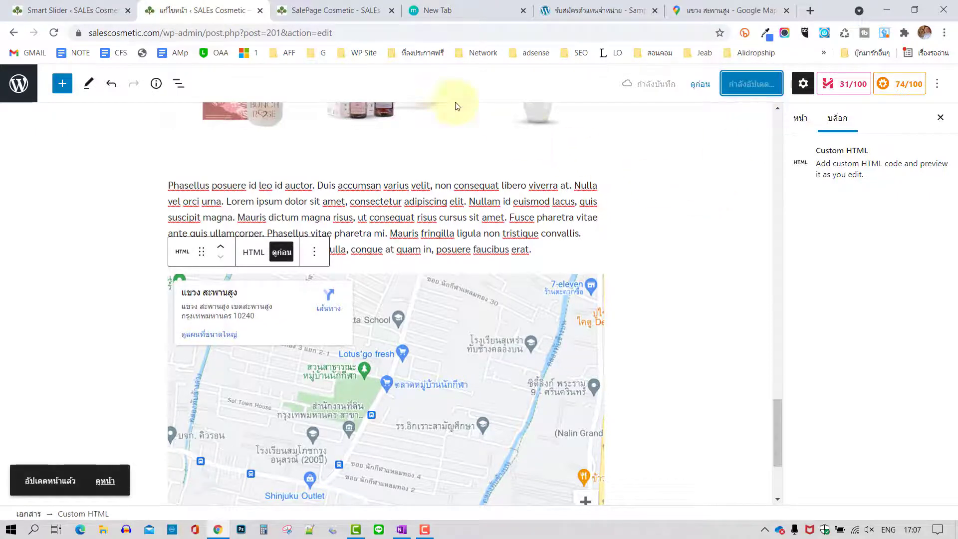
{"action": "left_click", "coordinate": [349, 11]}
{"action": "left_click", "coordinate": [55, 35]}
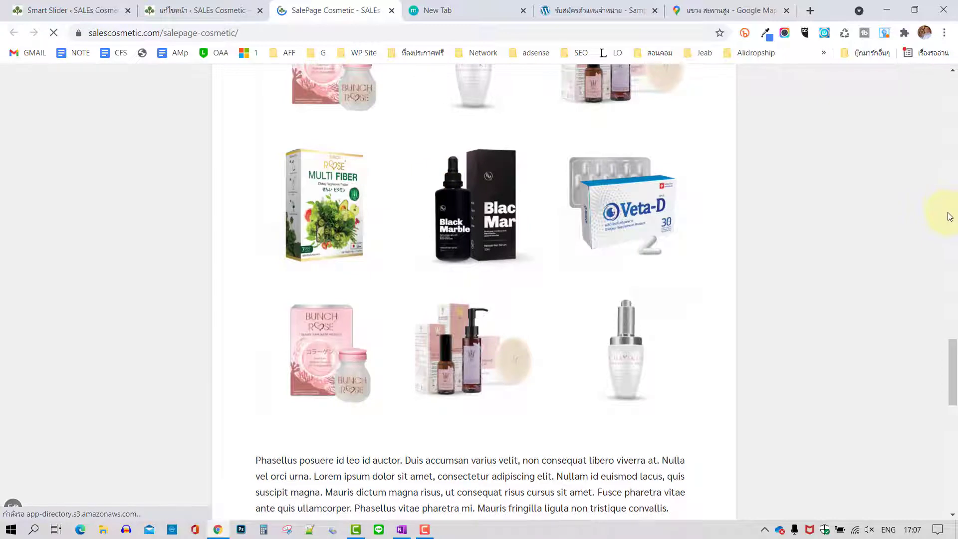
{"action": "scroll", "coordinate": [949, 215], "scroll_direction": "down", "scroll_amount": 8}
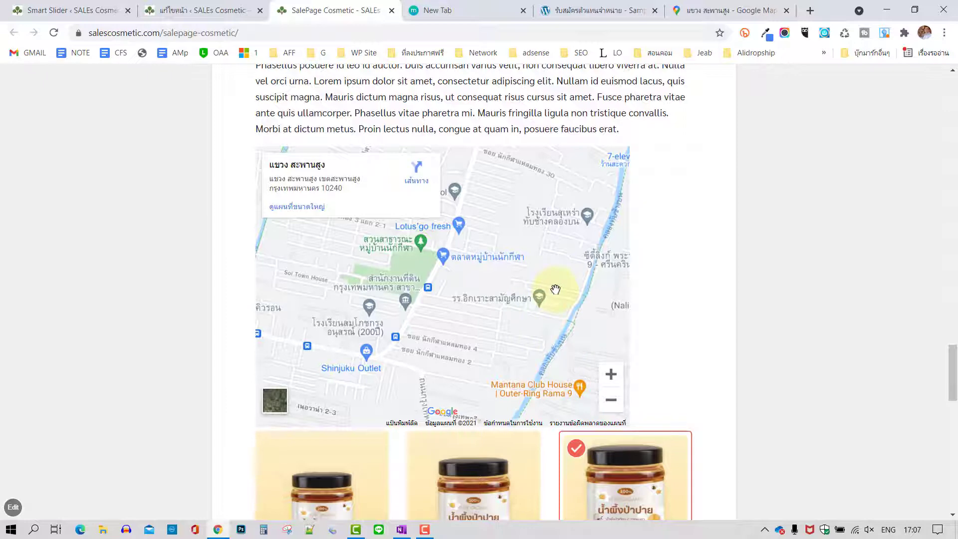
- Switch back to Google Maps and copy the place's embed map HTML code in the large size
{"action": "left_click", "coordinate": [740, 10]}
{"action": "left_click", "coordinate": [202, 271]}
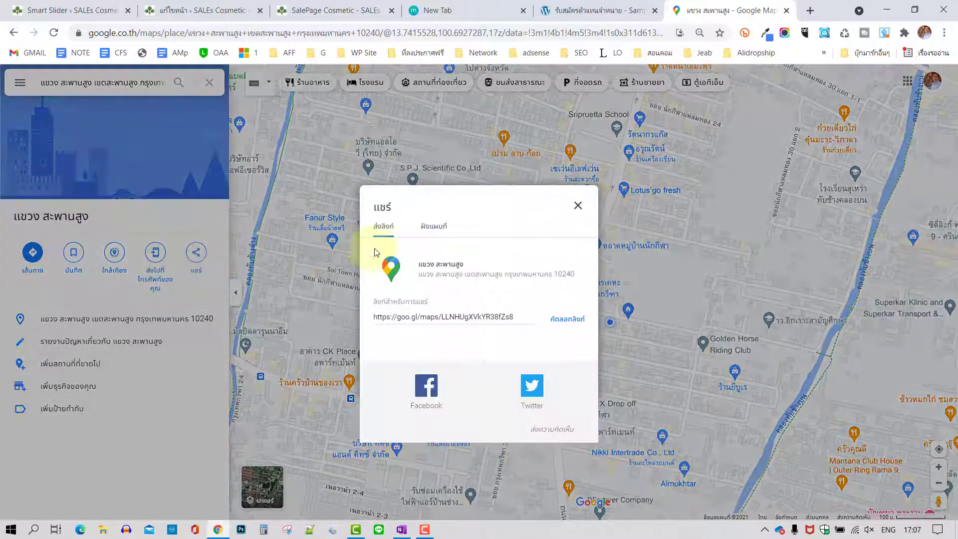
{"action": "left_click", "coordinate": [437, 230]}
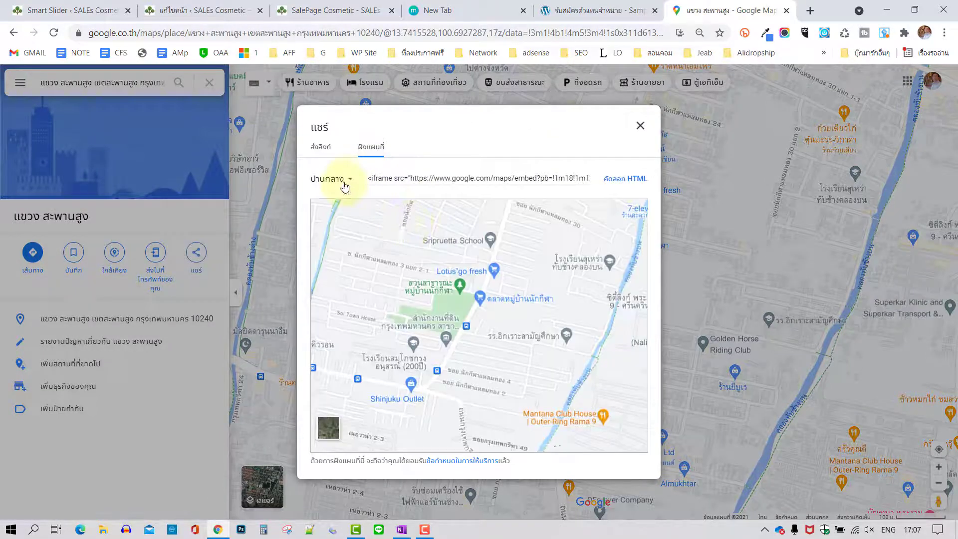
{"action": "left_click", "coordinate": [348, 180]}
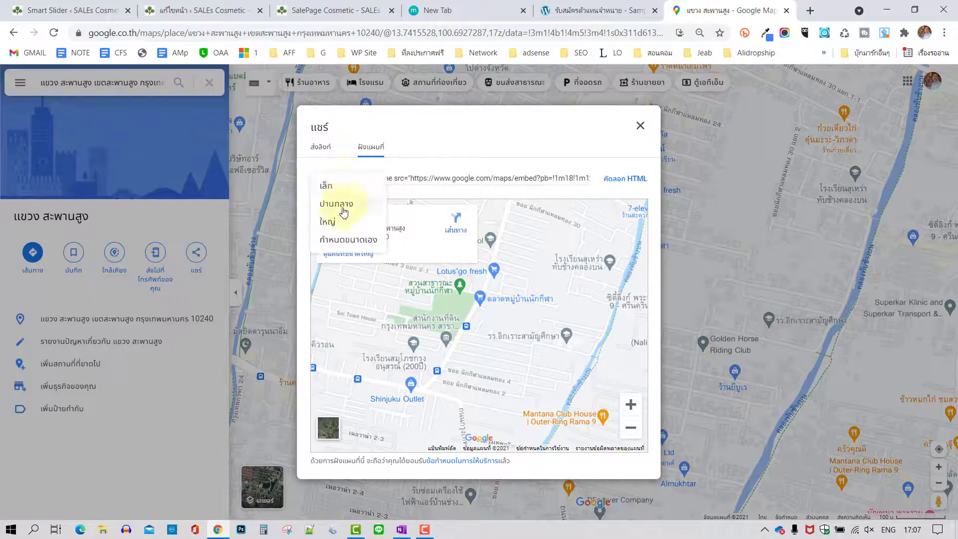
{"action": "left_click", "coordinate": [335, 220]}
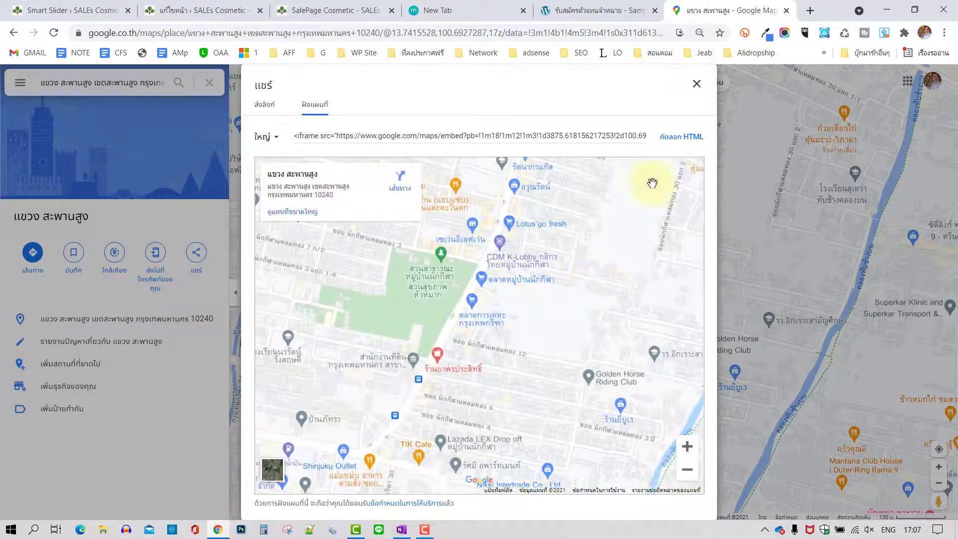
{"action": "left_click", "coordinate": [684, 138]}
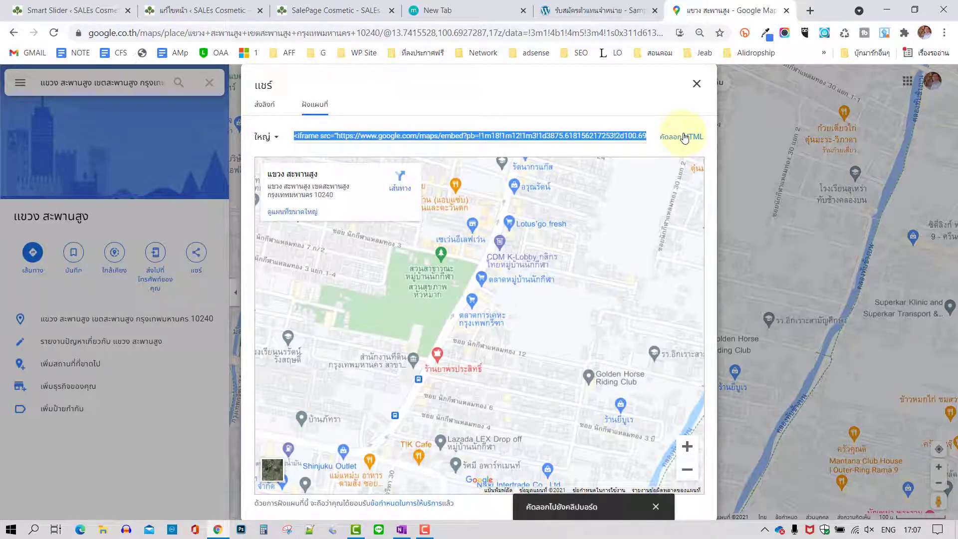
- Return to the page editor, replace the Custom HTML block's code with the copied large-map iframe, and preview it
{"action": "left_click", "coordinate": [213, 19]}
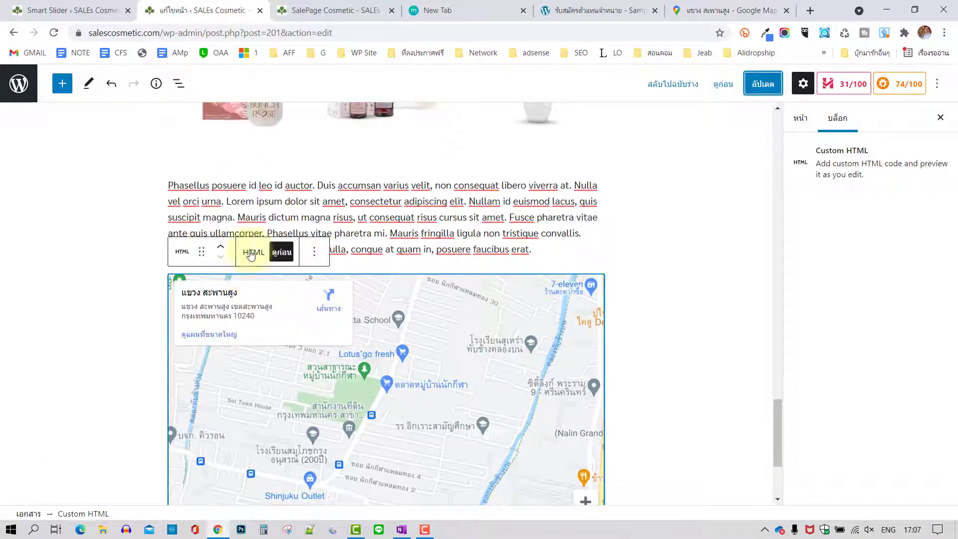
{"action": "left_click", "coordinate": [251, 253]}
{"action": "double_click", "coordinate": [429, 417]}
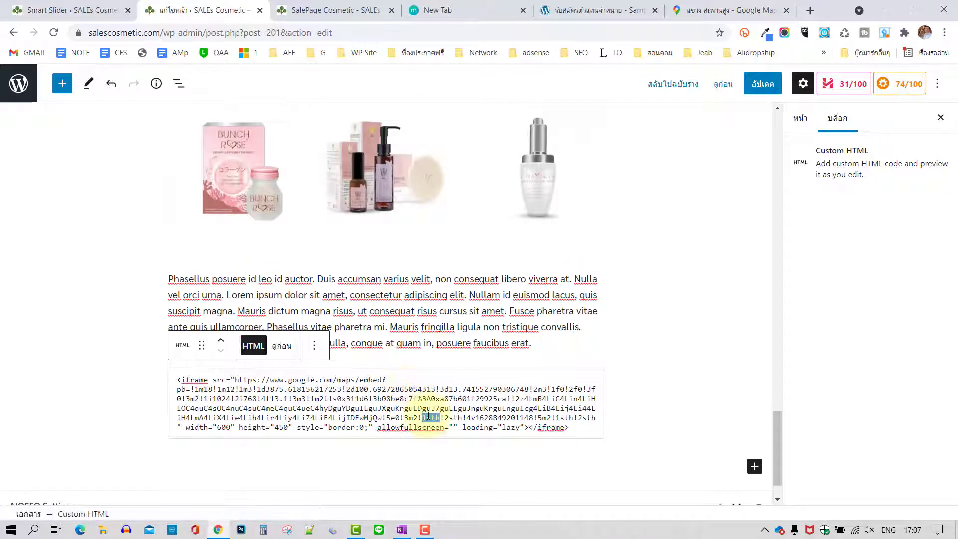
{"action": "key", "text": "ctrl+a"}
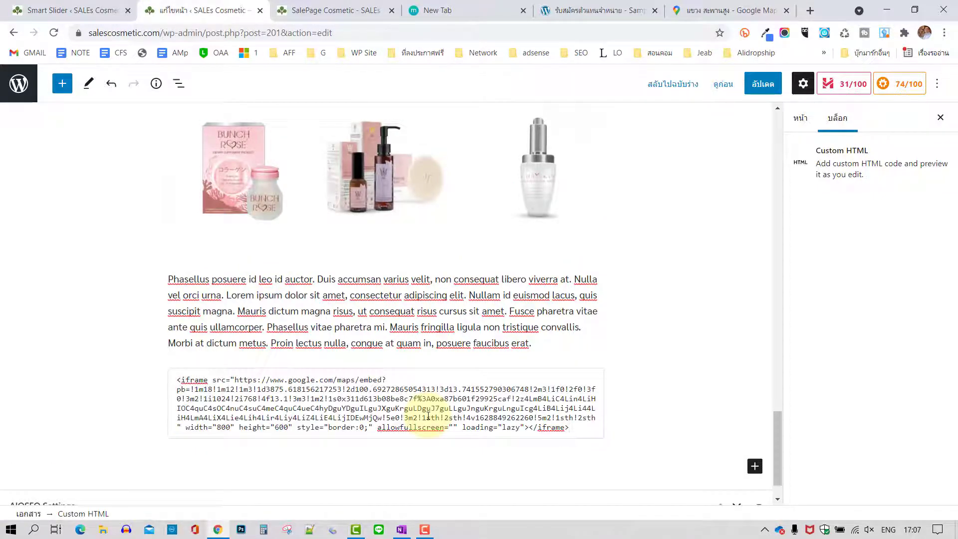
{"action": "left_click", "coordinate": [281, 345]}
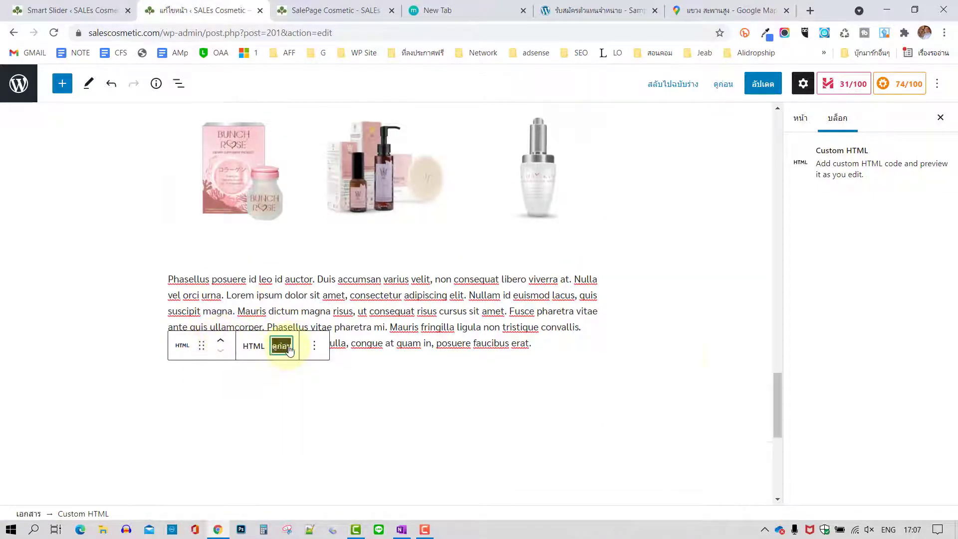
{"action": "scroll", "coordinate": [649, 360], "scroll_direction": "down", "scroll_amount": 3}
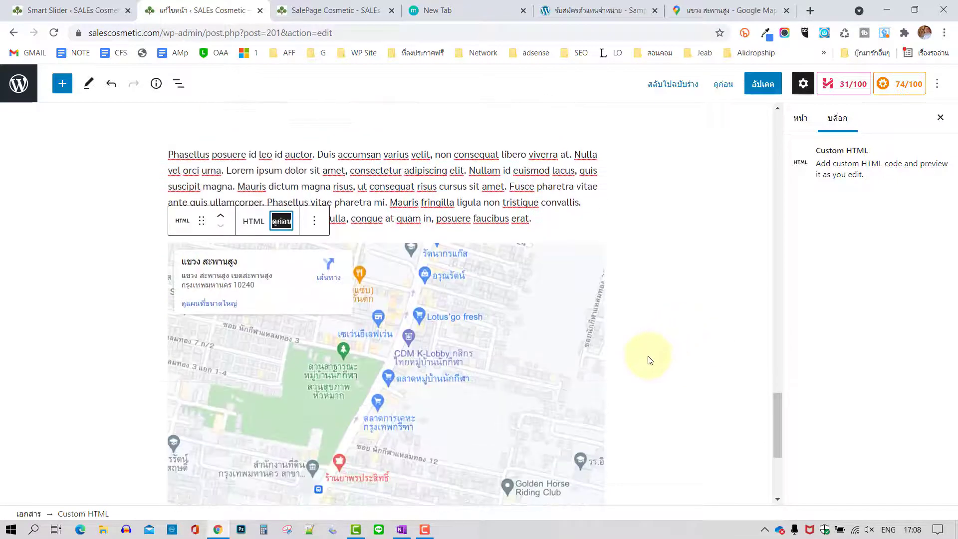
- Update the page and reload the published sales page to check the larger map above the product options
{"action": "scroll", "coordinate": [650, 360], "scroll_direction": "up", "scroll_amount": 2}
{"action": "left_click", "coordinate": [762, 84]}
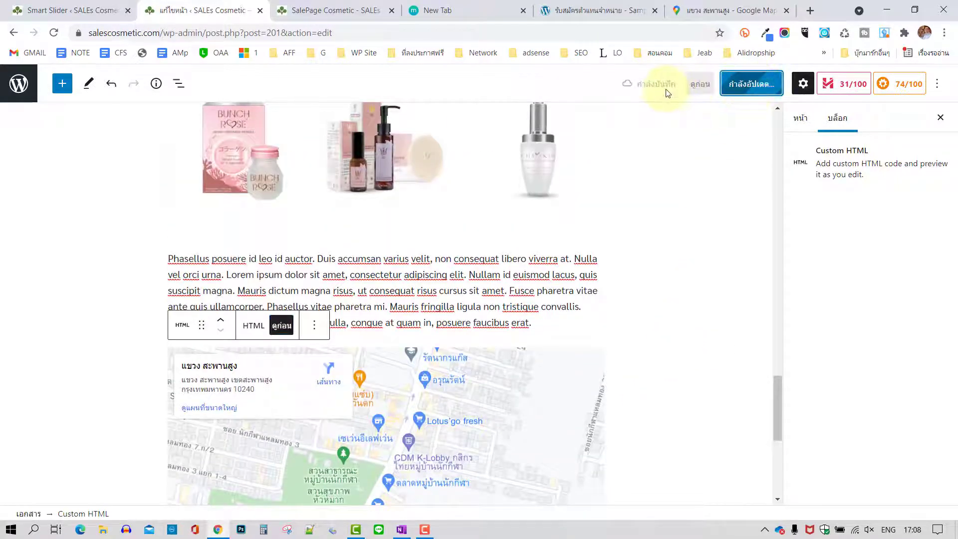
{"action": "left_click", "coordinate": [352, 12]}
{"action": "left_click", "coordinate": [54, 32]}
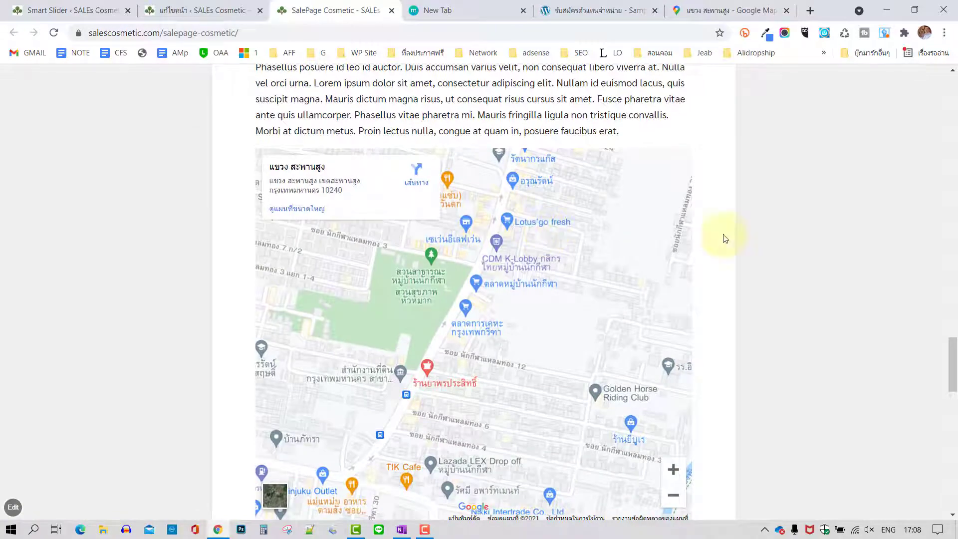
{"action": "scroll", "coordinate": [765, 230], "scroll_direction": "down", "scroll_amount": 4}
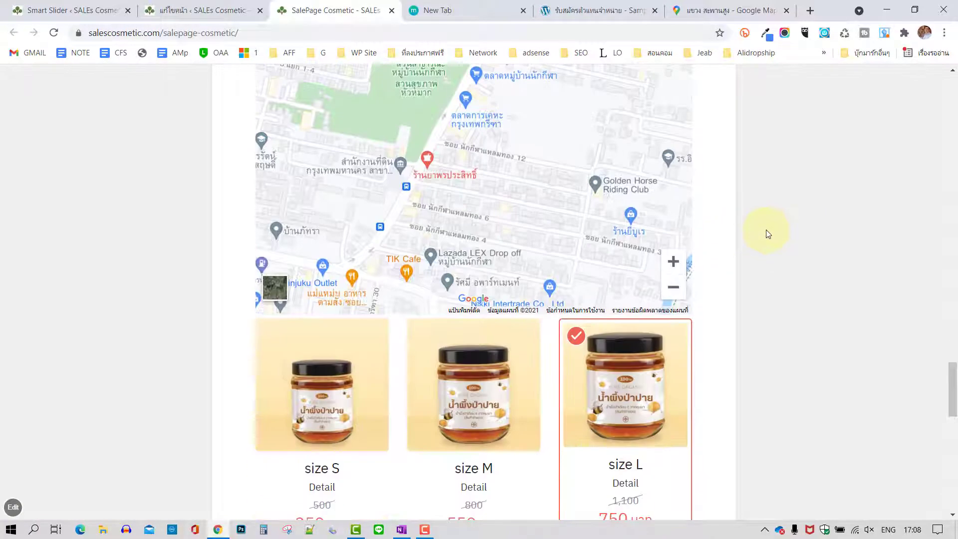
{"action": "scroll", "coordinate": [765, 229], "scroll_direction": "up", "scroll_amount": 3}
{"action": "scroll", "coordinate": [765, 230], "scroll_direction": "up", "scroll_amount": 4}
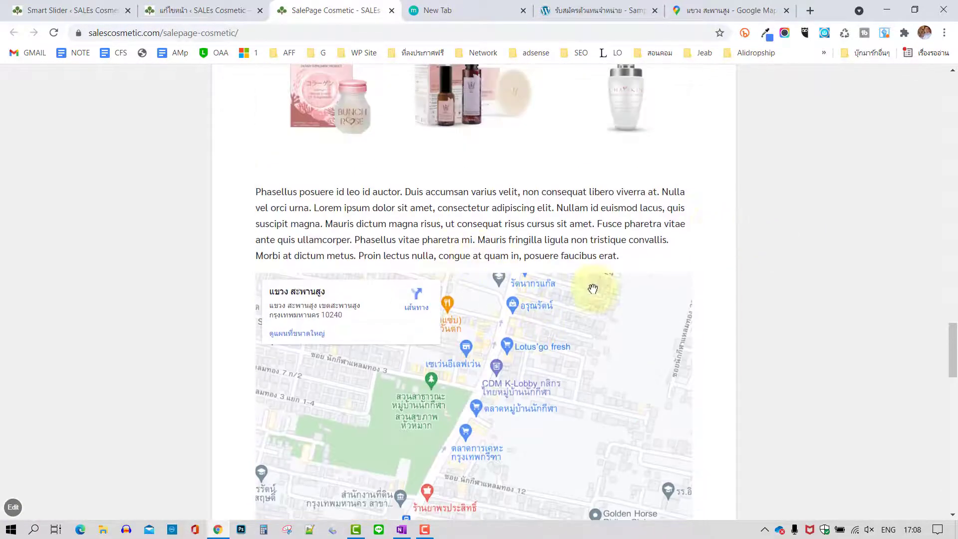
- Review the published sales page from the intro heading, video and product images down to the map and order form
{"action": "scroll", "coordinate": [593, 288], "scroll_direction": "up", "scroll_amount": 8}
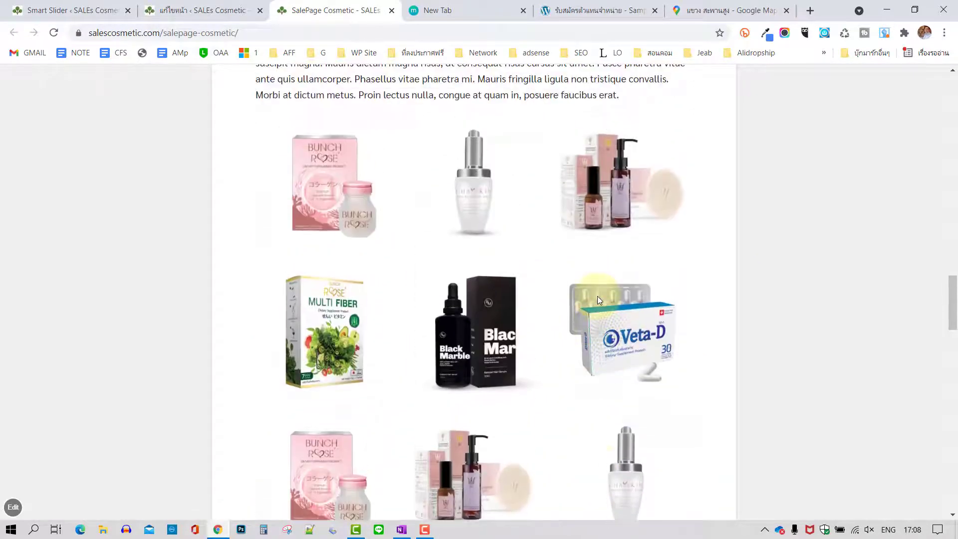
{"action": "scroll", "coordinate": [597, 296], "scroll_direction": "up", "scroll_amount": 3}
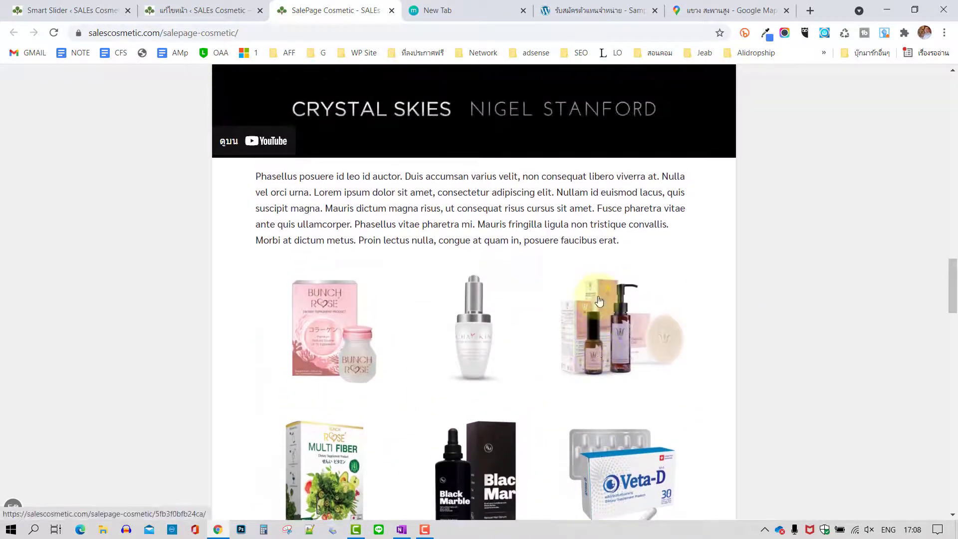
{"action": "scroll", "coordinate": [663, 295], "scroll_direction": "up", "scroll_amount": 3}
{"action": "scroll", "coordinate": [662, 293], "scroll_direction": "down", "scroll_amount": 6}
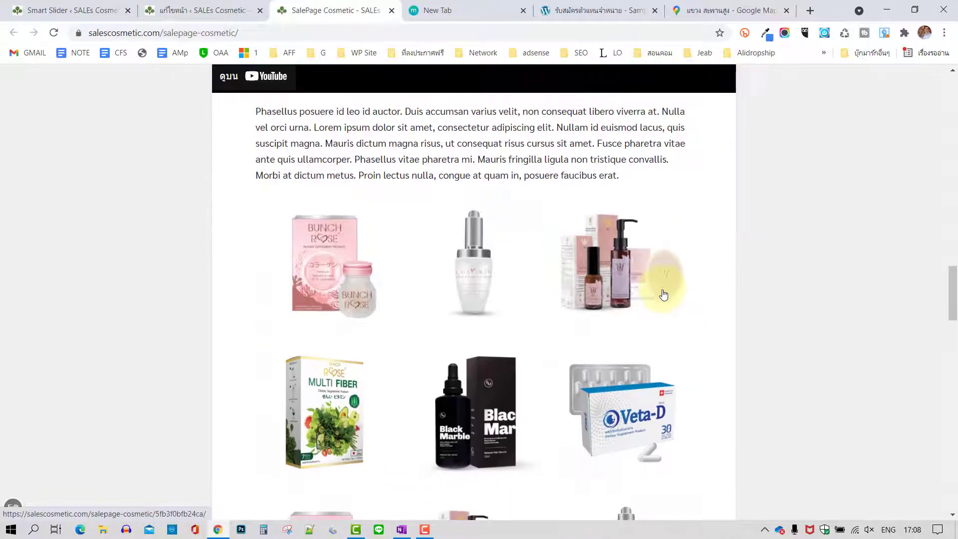
{"action": "scroll", "coordinate": [456, 224], "scroll_direction": "down", "scroll_amount": 5}
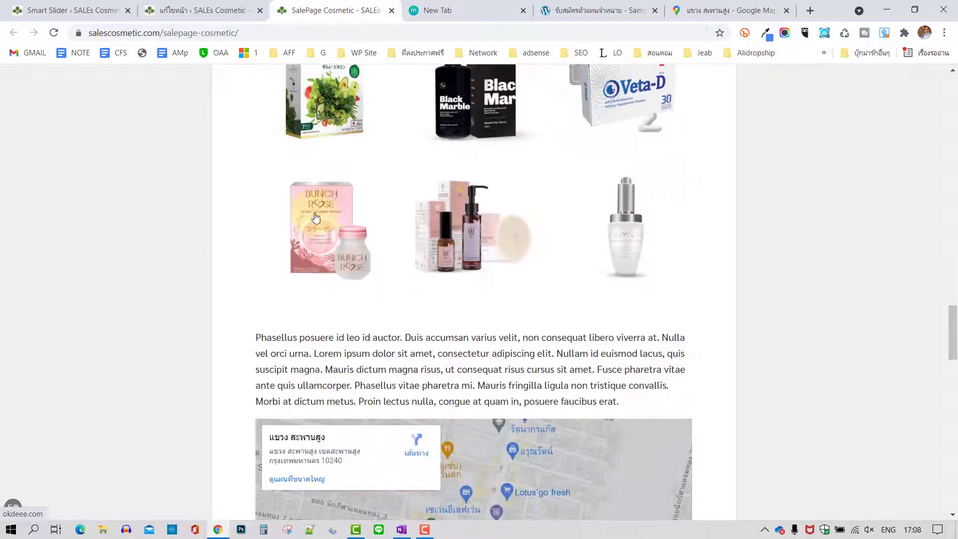
{"action": "scroll", "coordinate": [602, 244], "scroll_direction": "down", "scroll_amount": 3}
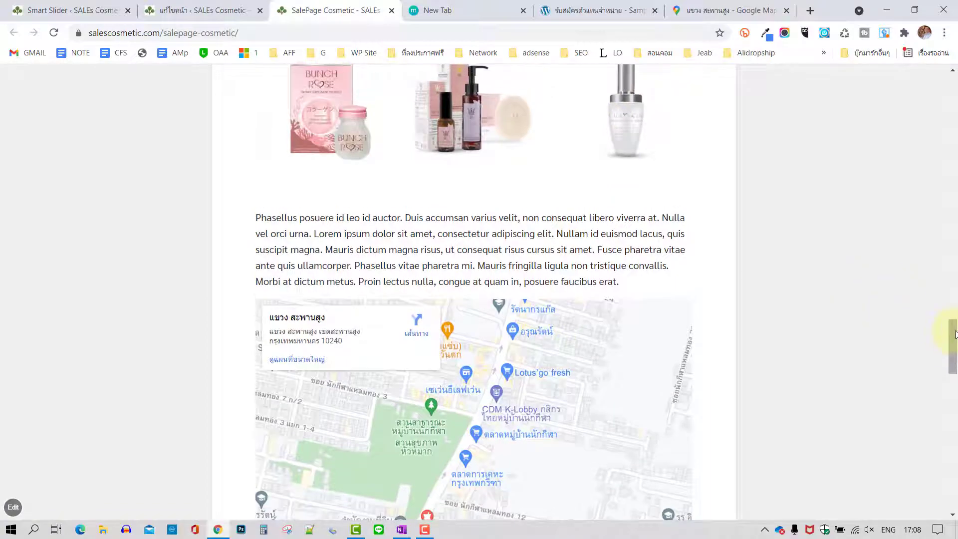
{"action": "left_click_drag", "start_coordinate": [952, 339], "coordinate": [955, 213]}
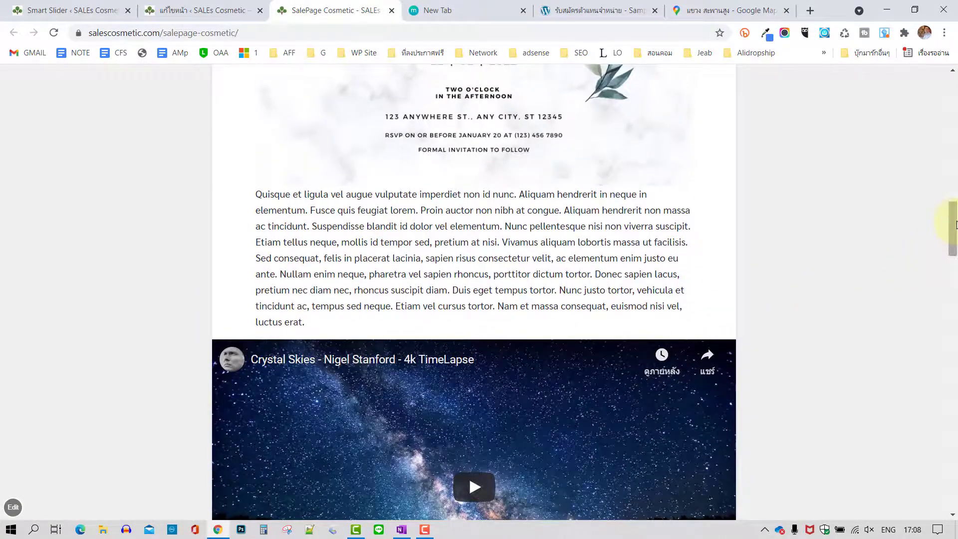
{"action": "scroll", "coordinate": [934, 207], "scroll_direction": "up", "scroll_amount": 6}
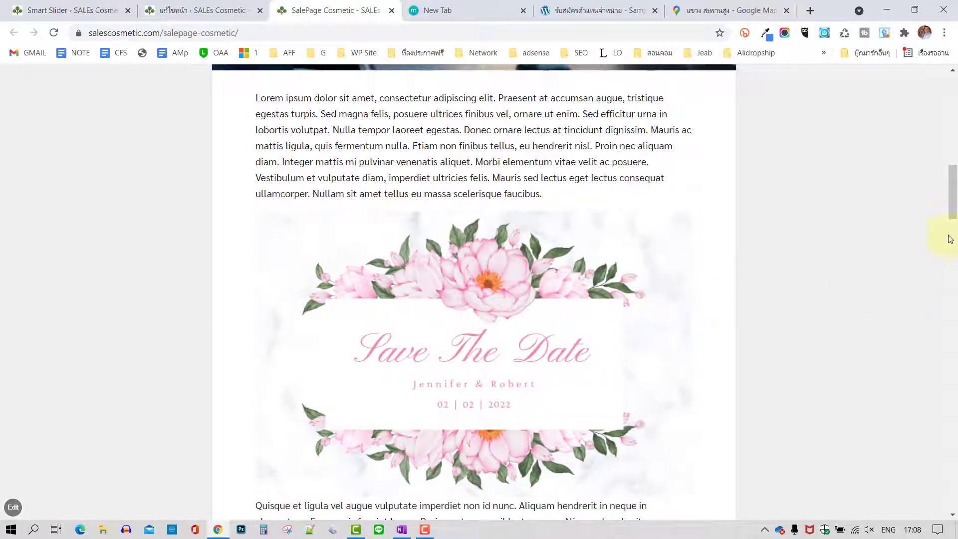
{"action": "left_click_drag", "start_coordinate": [951, 203], "coordinate": [951, 151]}
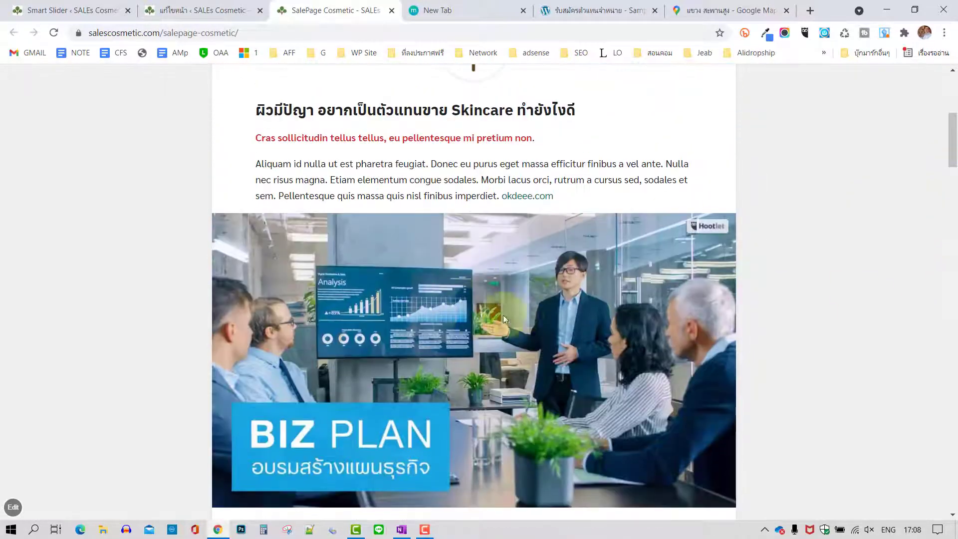
{"action": "scroll", "coordinate": [489, 312], "scroll_direction": "up", "scroll_amount": 2}
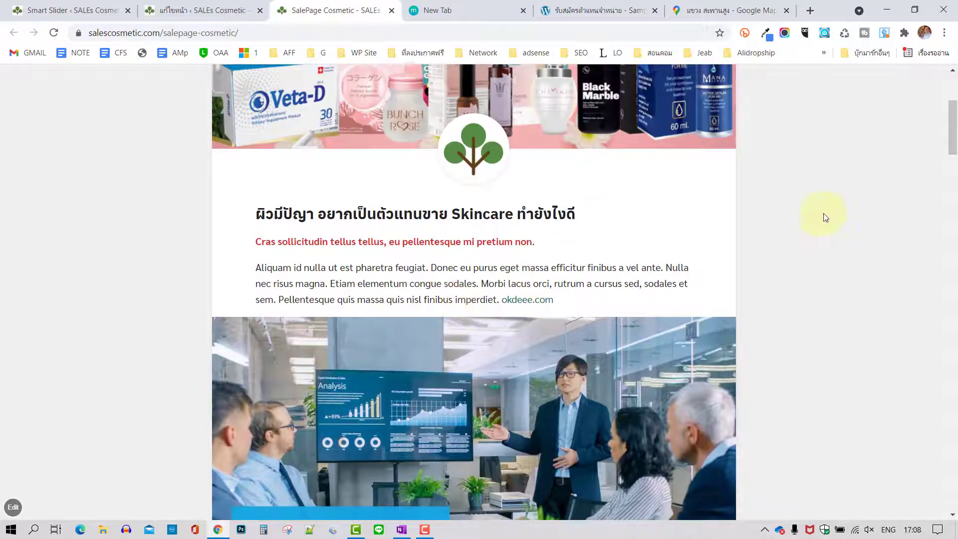
{"action": "left_click_drag", "start_coordinate": [955, 114], "coordinate": [953, 312]}
{"action": "scroll", "coordinate": [759, 286], "scroll_direction": "down", "scroll_amount": 4}
{"action": "scroll", "coordinate": [603, 214], "scroll_direction": "down", "scroll_amount": 4}
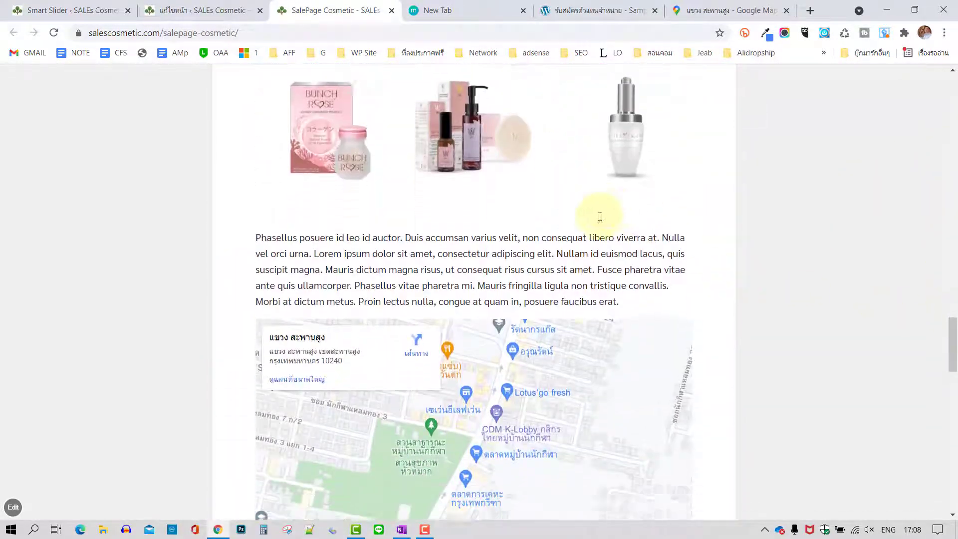
{"action": "scroll", "coordinate": [607, 188], "scroll_direction": "down", "scroll_amount": 12}
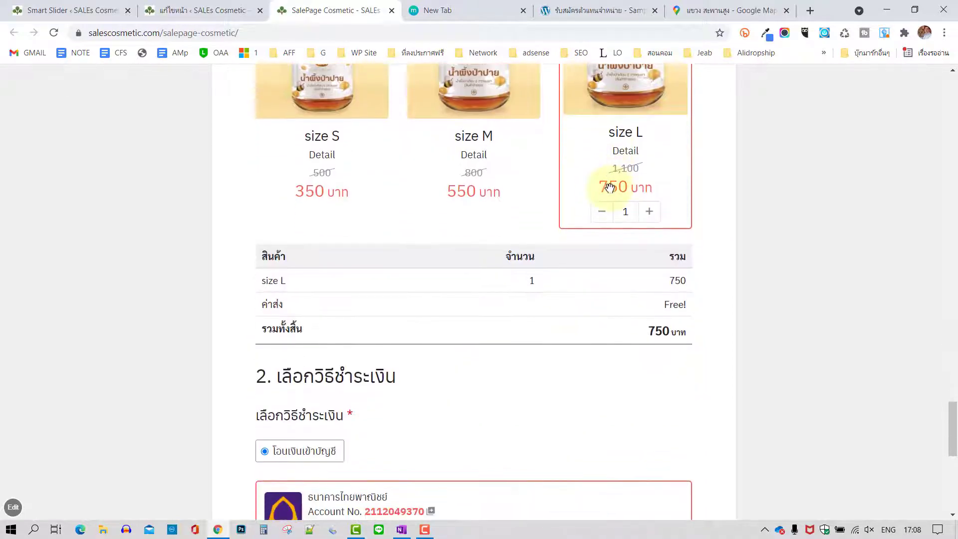
{"action": "scroll", "coordinate": [606, 185], "scroll_direction": "up", "scroll_amount": 9}
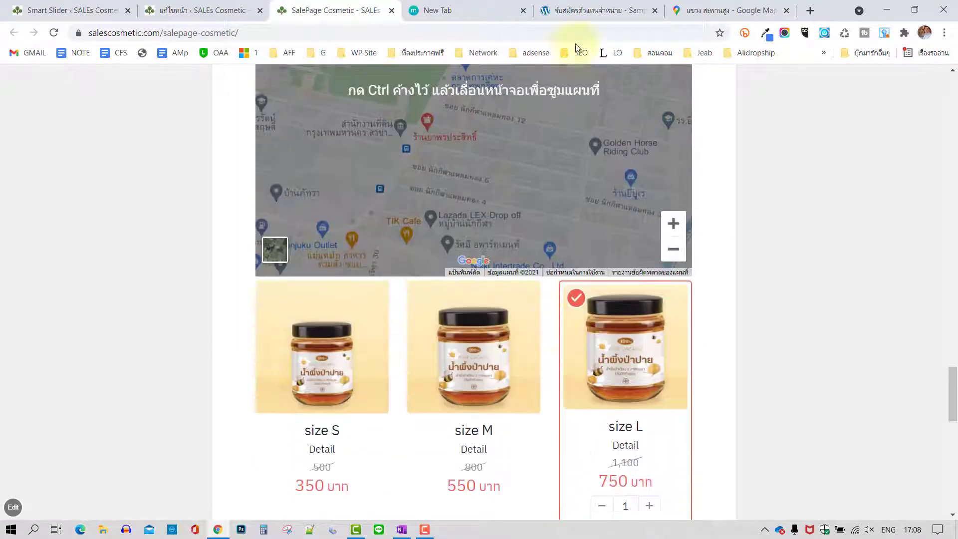
- Switch to the sample page and examine the section between its product gallery and the order options
{"action": "left_click", "coordinate": [587, 12]}
{"action": "scroll", "coordinate": [669, 235], "scroll_direction": "down", "scroll_amount": 6}
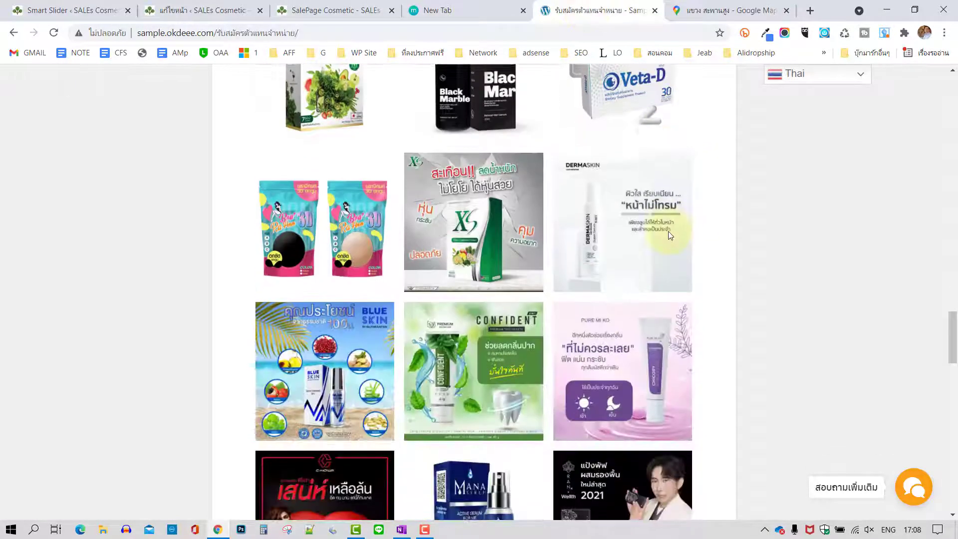
{"action": "scroll", "coordinate": [667, 237], "scroll_direction": "down", "scroll_amount": 7}
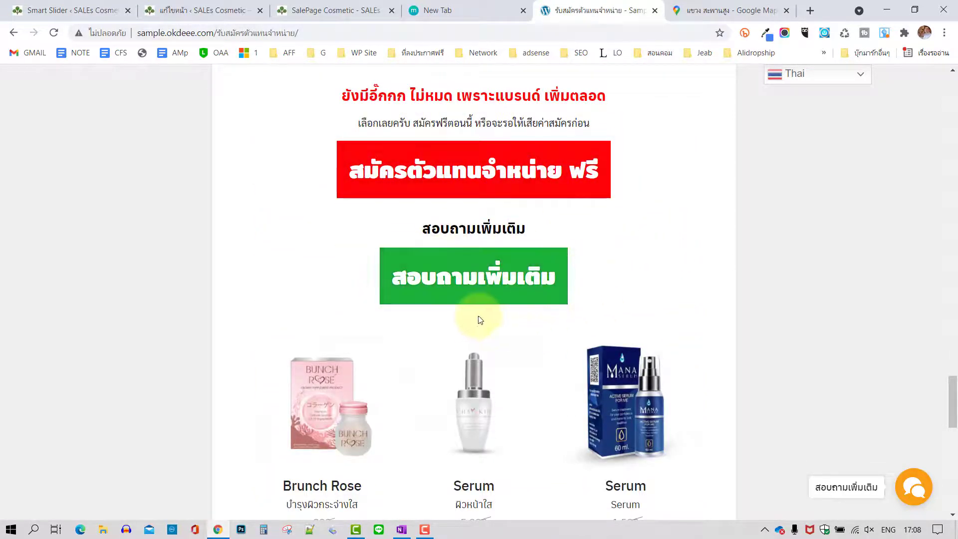
- Return to the page editor and add a heading below the map reading "รับสมัครตัวแทนจำหน่าย ฟรี"
{"action": "left_click", "coordinate": [189, 11]}
{"action": "scroll", "coordinate": [549, 265], "scroll_direction": "down", "scroll_amount": 7}
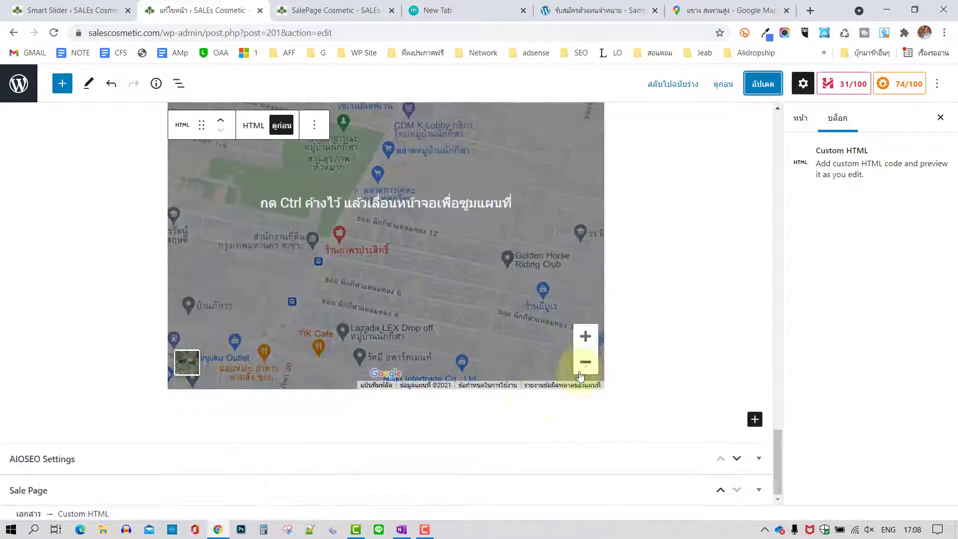
{"action": "left_click", "coordinate": [421, 419]}
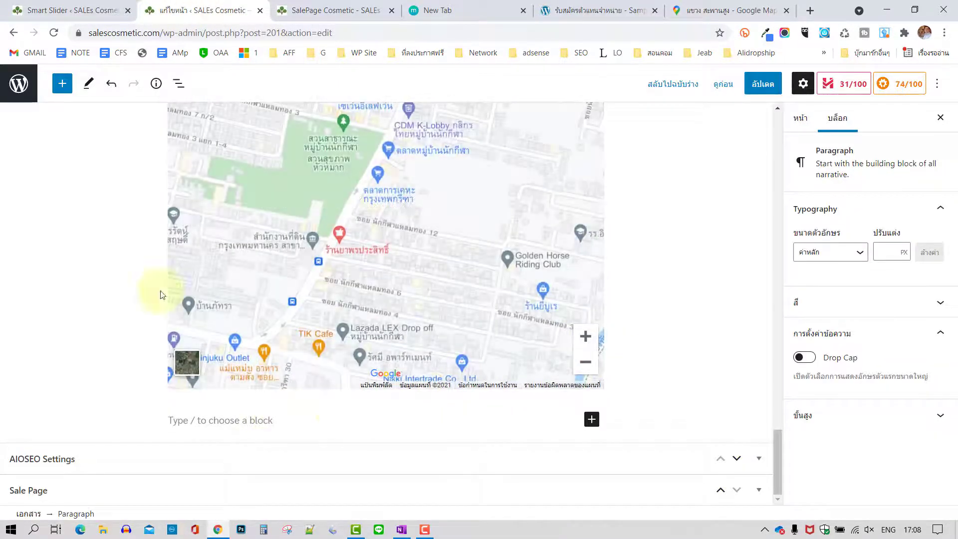
{"action": "left_click", "coordinate": [62, 83]}
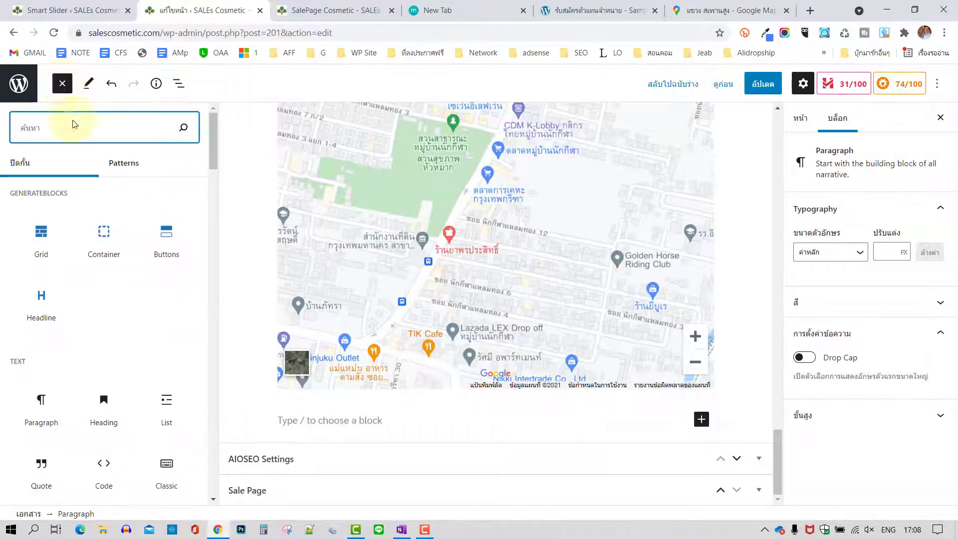
{"action": "left_click", "coordinate": [110, 399]}
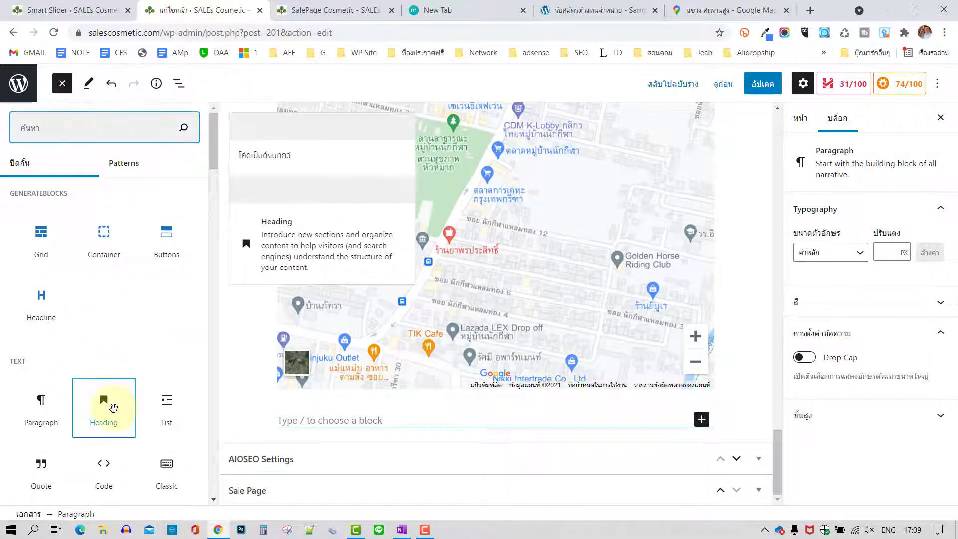
{"action": "left_click", "coordinate": [302, 430]}
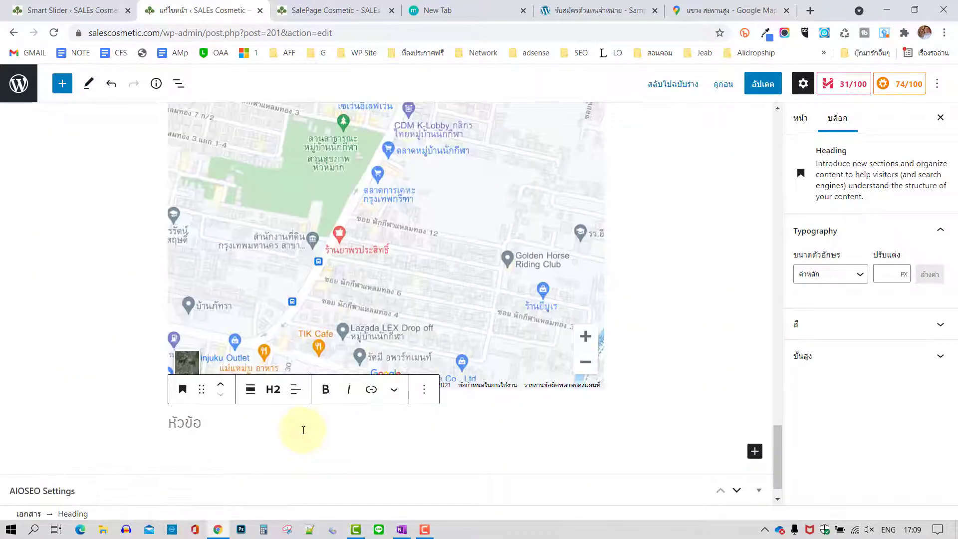
{"action": "type", "text": "iy"}
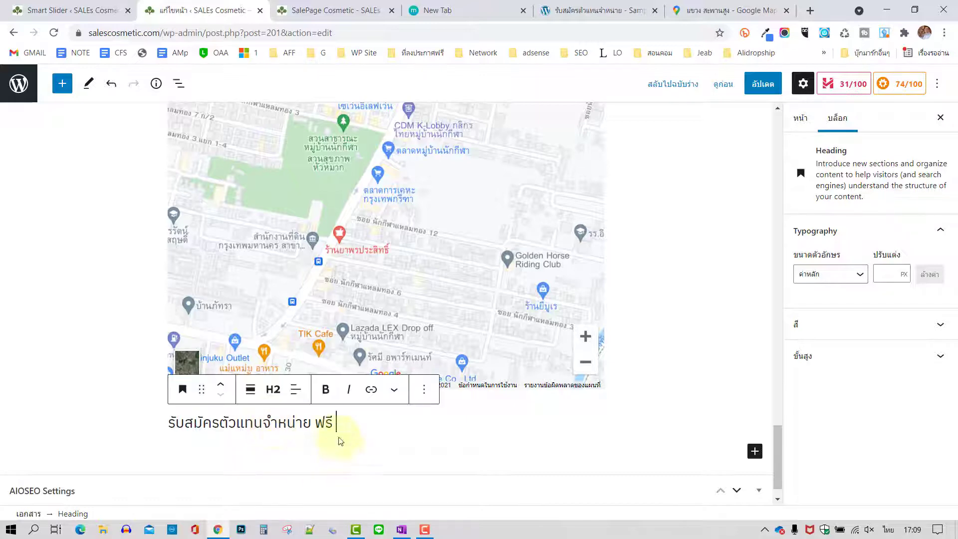
- Make the whole "รับสมัครตัวแทนจำหน่าย ฟรี" heading text bold and colour it red
{"action": "left_click_drag", "start_coordinate": [341, 426], "coordinate": [167, 422]}
{"action": "left_click", "coordinate": [326, 389]}
{"action": "left_click", "coordinate": [394, 389]}
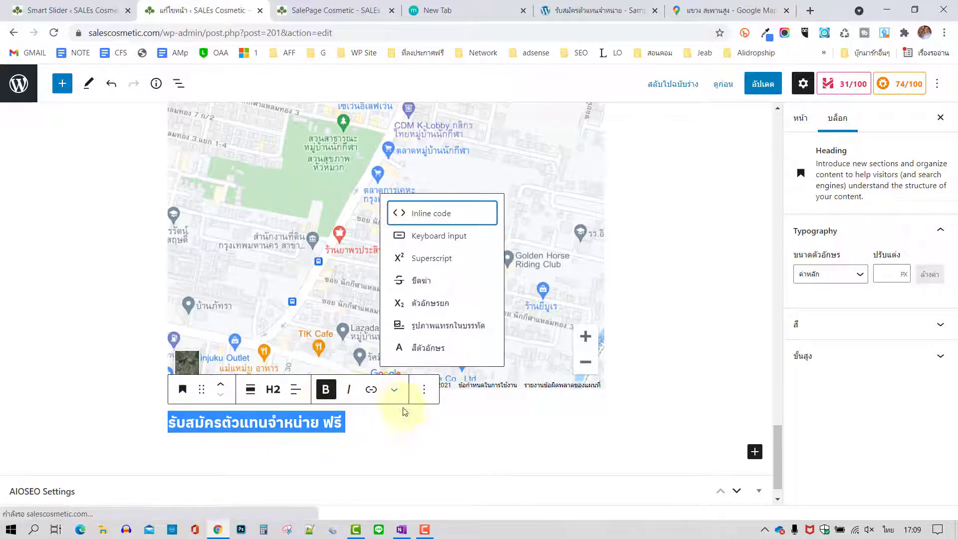
{"action": "left_click", "coordinate": [425, 352]}
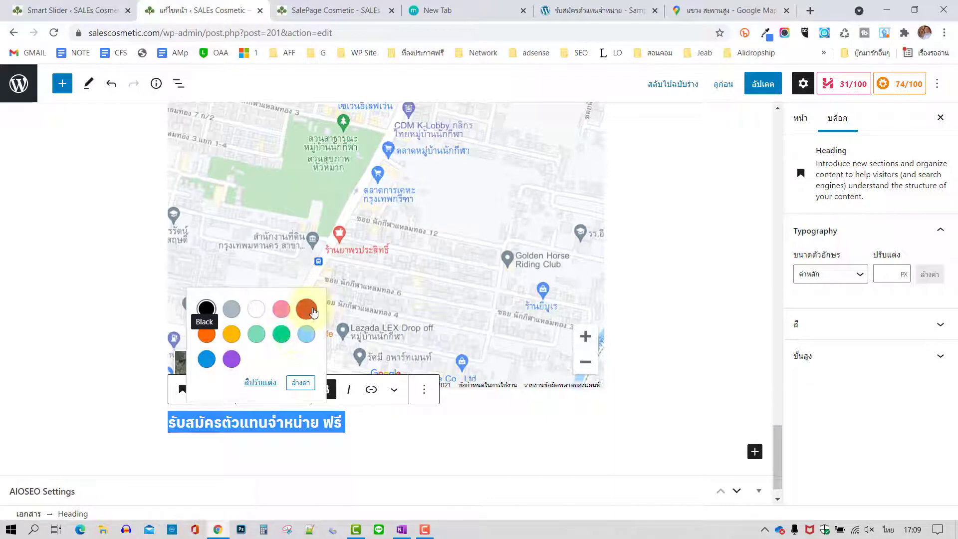
{"action": "left_click", "coordinate": [306, 308]}
{"action": "left_click", "coordinate": [377, 424]}
{"action": "left_click", "coordinate": [378, 424]}
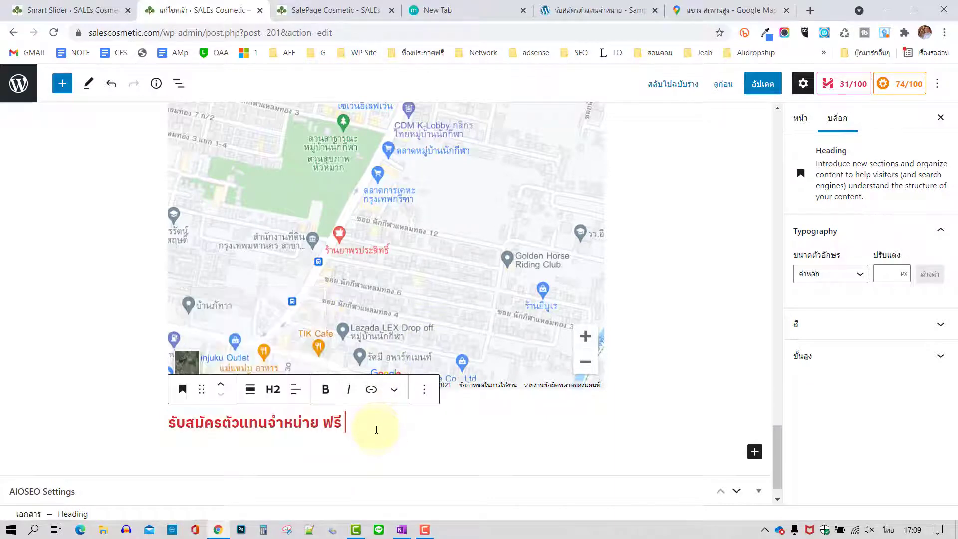
- Insert a GenerateBlocks Buttons block under the red heading and label its button "รับสมัครตัวแทนจำหน่ายคลิก"
{"action": "key", "text": "Return"}
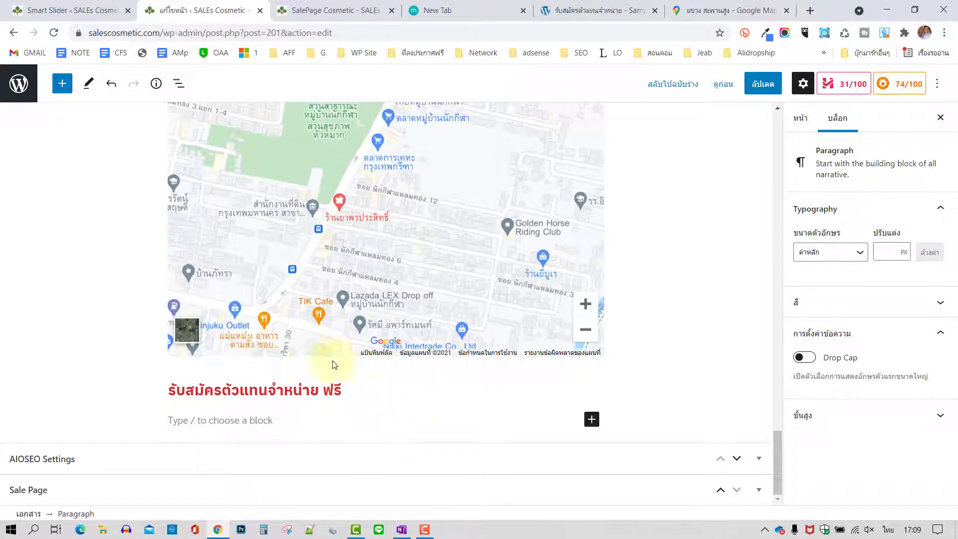
{"action": "left_click", "coordinate": [63, 84]}
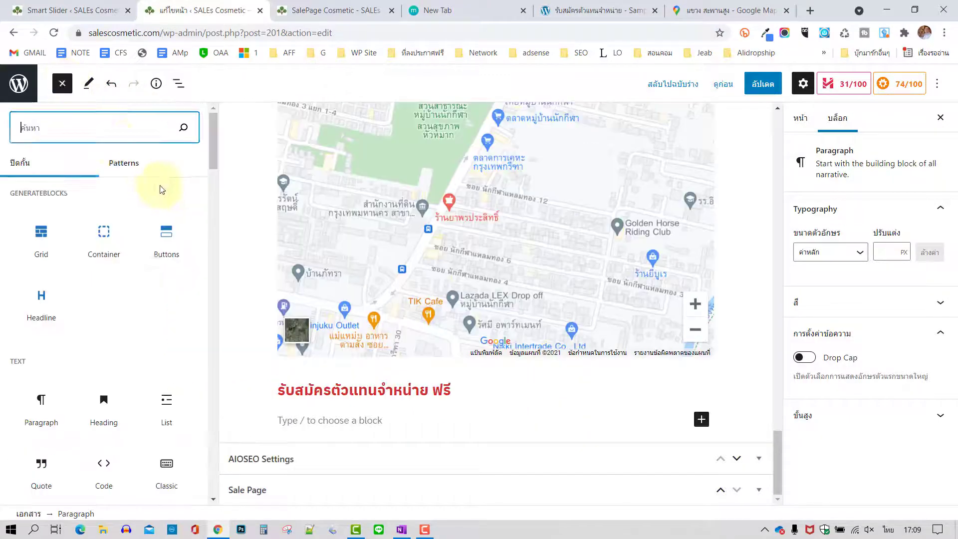
{"action": "left_click", "coordinate": [168, 243]}
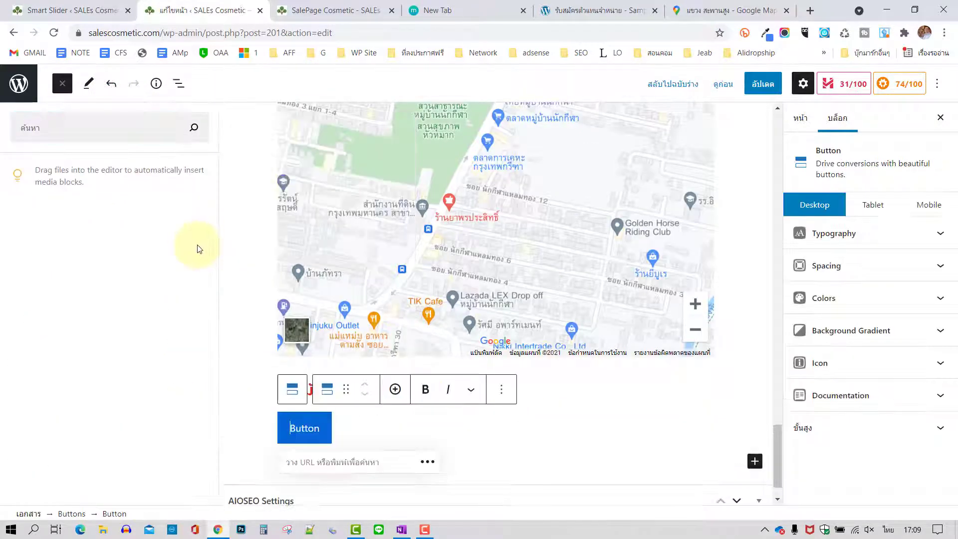
{"action": "double_click", "coordinate": [312, 429]}
{"action": "type", "text": "รับ"}
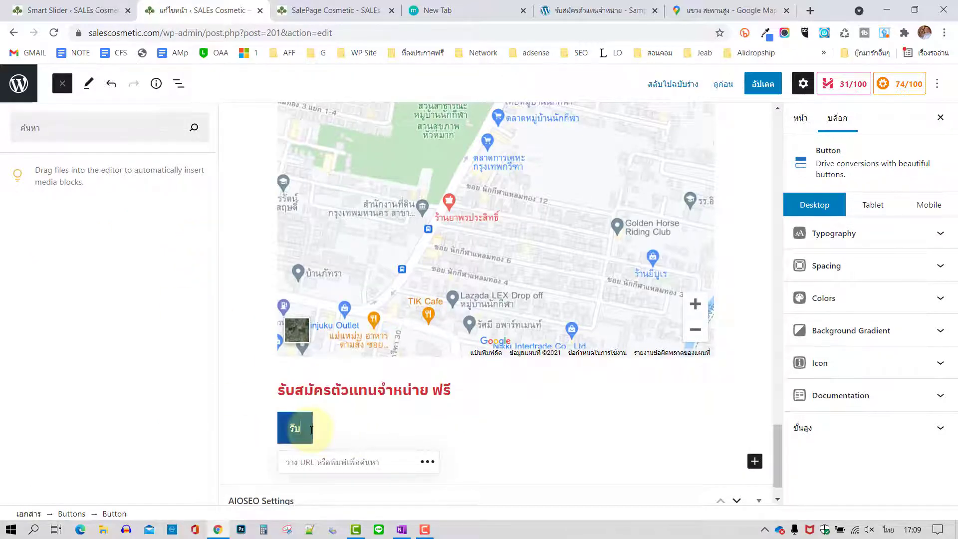
{"action": "type", "text": "สมัครตั"}
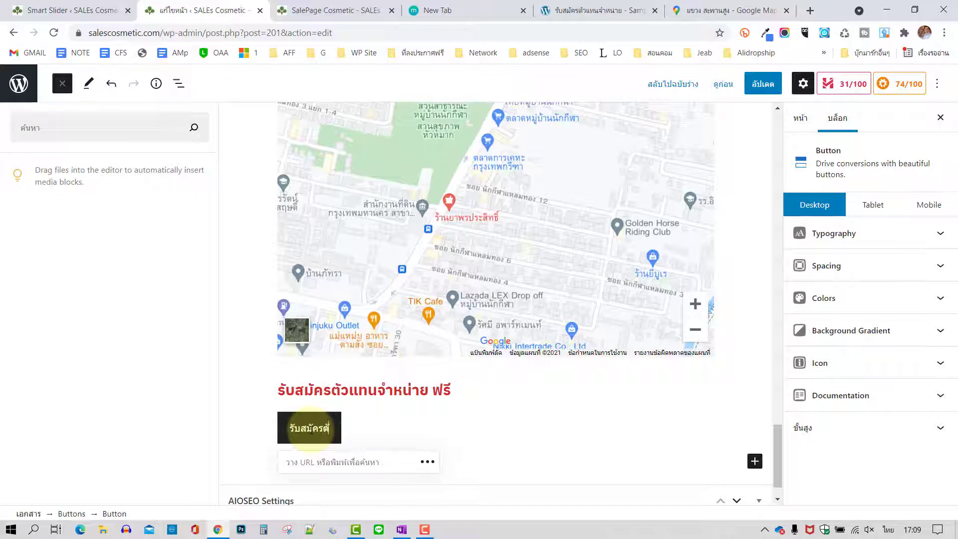
{"action": "type", "text": "วแทนจำหน่ายคลิก"}
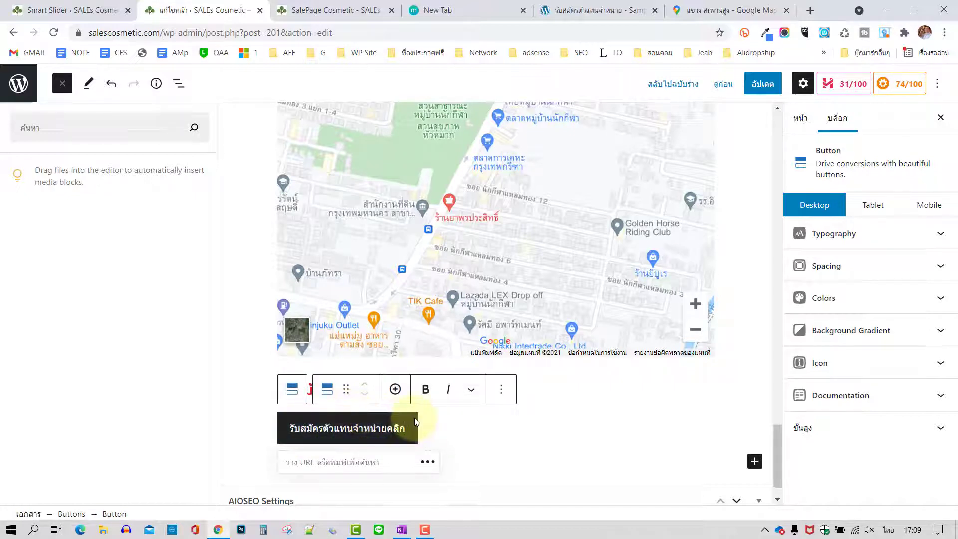
{"action": "left_click", "coordinate": [352, 452]}
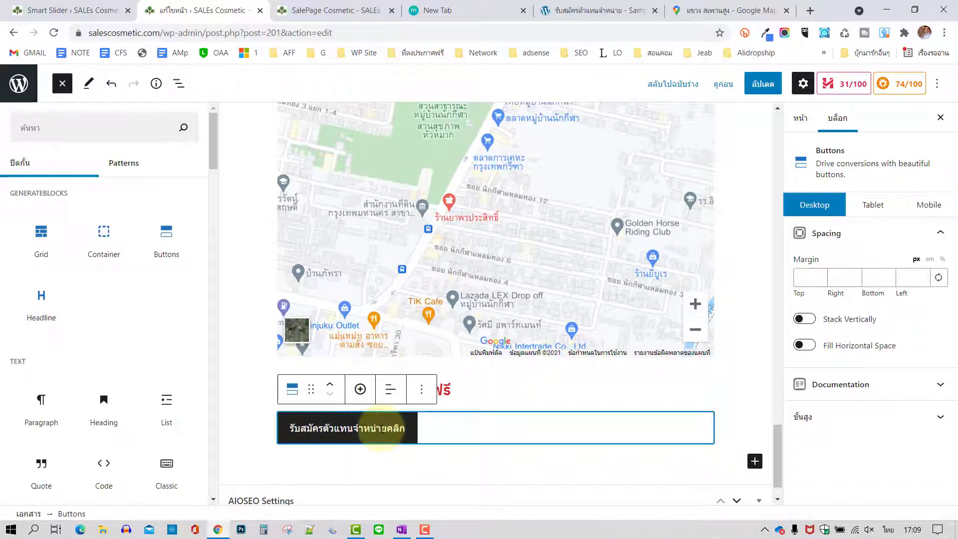
{"action": "left_click", "coordinate": [380, 428]}
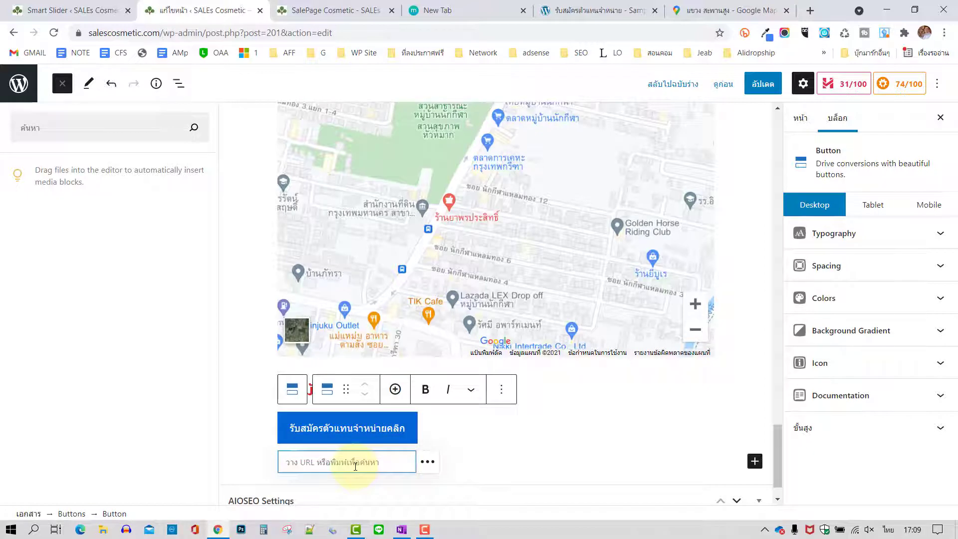
{"action": "type", "text": "ะ"}
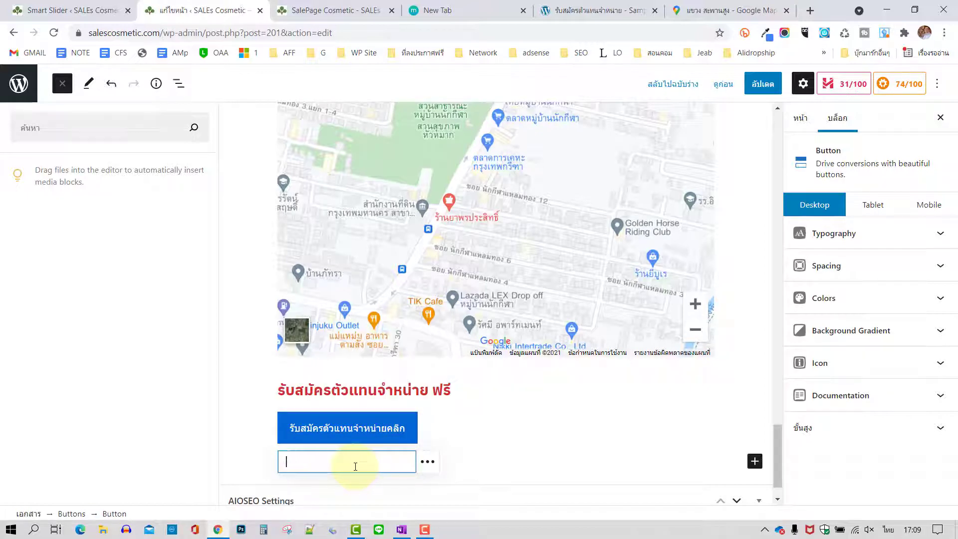
{"action": "key", "text": "alt+shift"}
{"action": "type", "text": "http"}
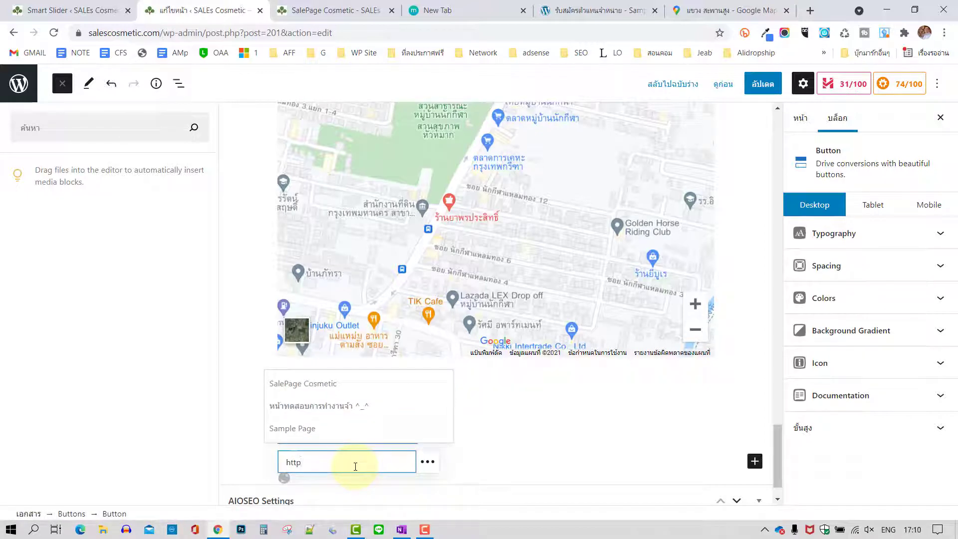
{"action": "type", "text": "://"}
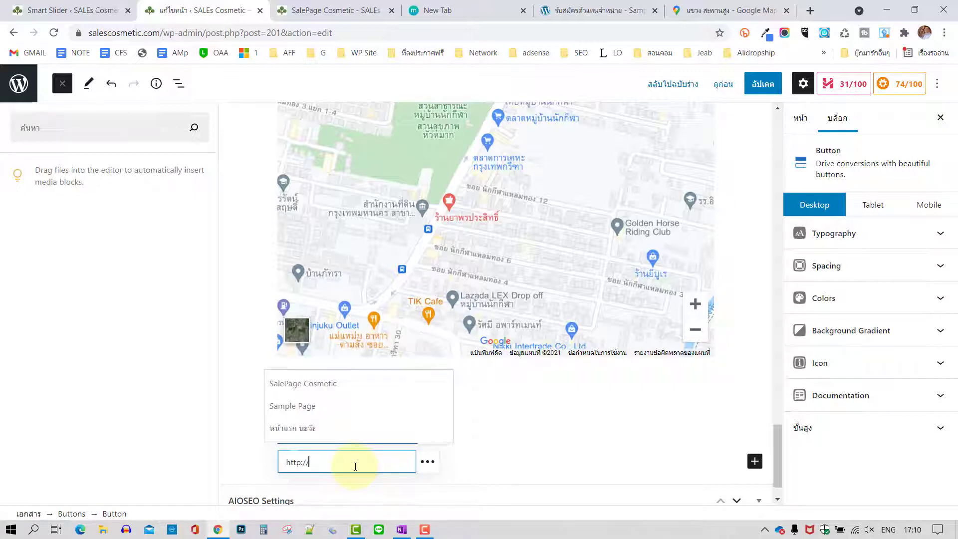
{"action": "type", "text": "okdeee.com"}
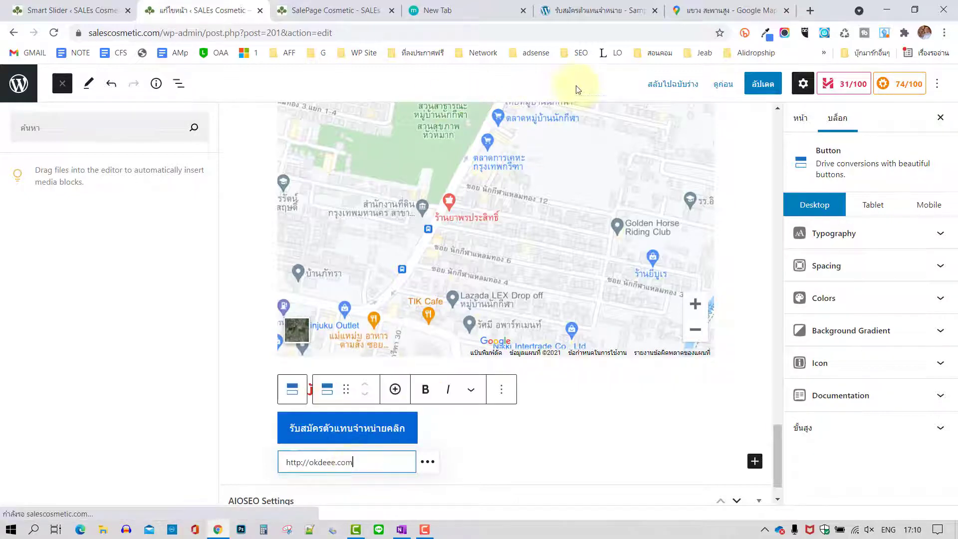
- Copy the link address of the sample page's red sign-up button and replace the new button's URL with it
{"action": "left_click", "coordinate": [606, 10]}
{"action": "right_click", "coordinate": [476, 163]}
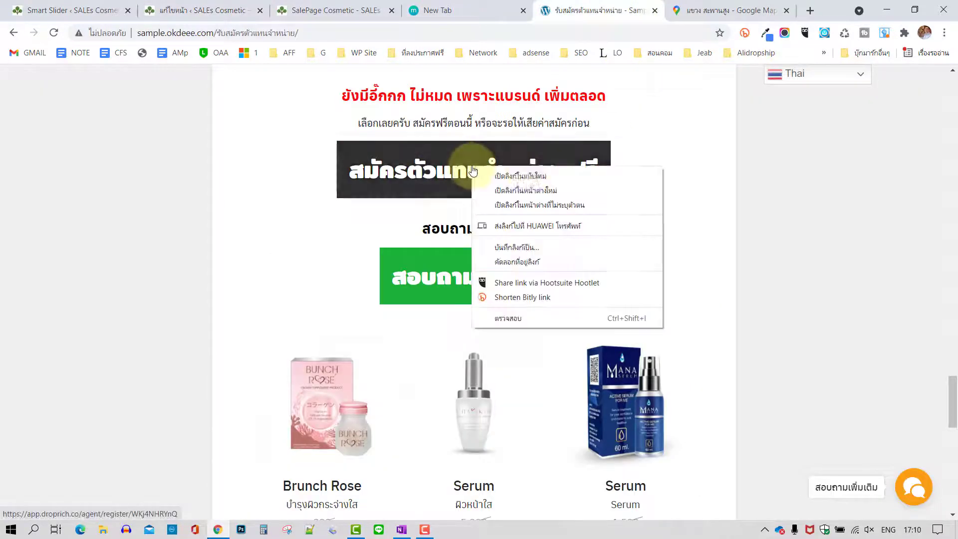
{"action": "left_click", "coordinate": [516, 258]}
{"action": "left_click", "coordinate": [197, 9]}
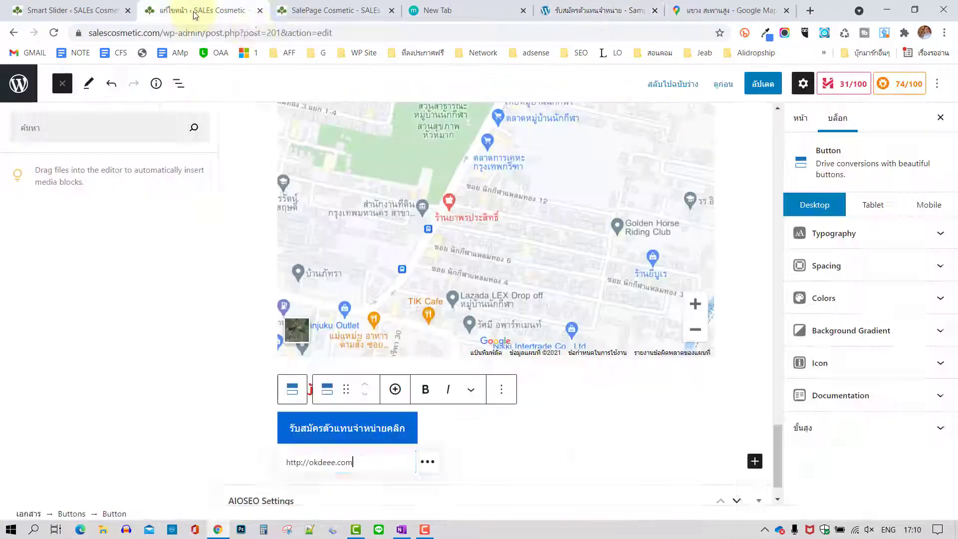
{"action": "left_click_drag", "start_coordinate": [368, 459], "coordinate": [273, 461]}
{"action": "key", "text": "ctrl+v"}
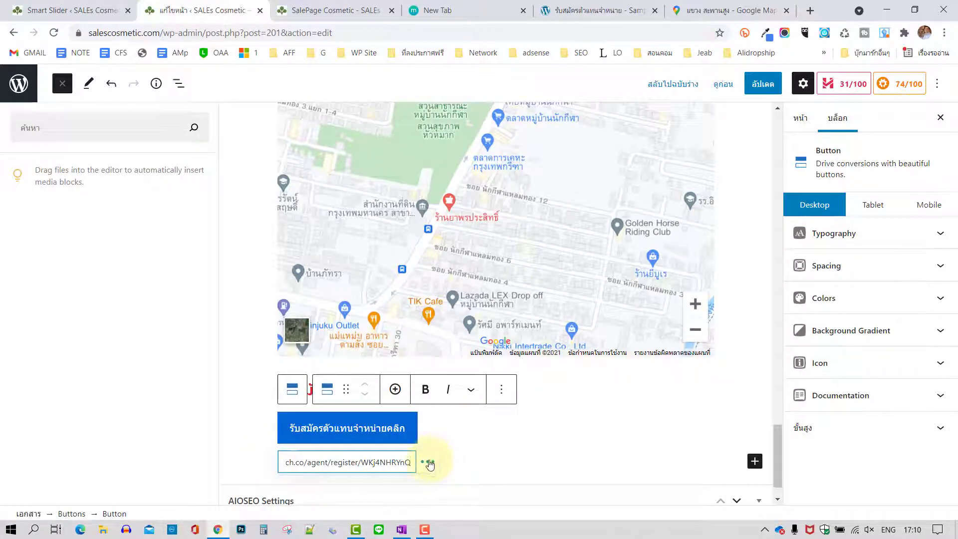
- Set the sign-up button's link to open in a new tab
{"action": "scroll", "coordinate": [473, 443], "scroll_direction": "down", "scroll_amount": 1}
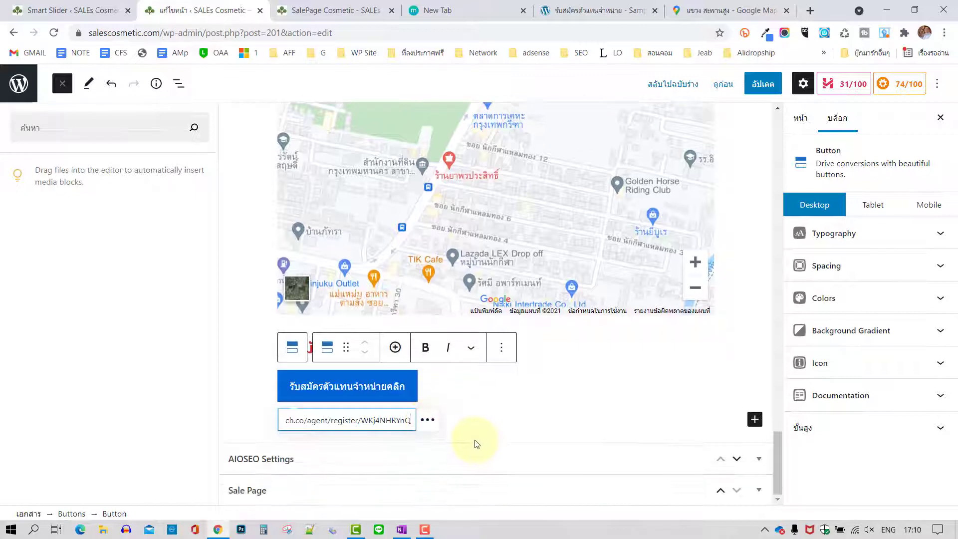
{"action": "left_click", "coordinate": [428, 422]}
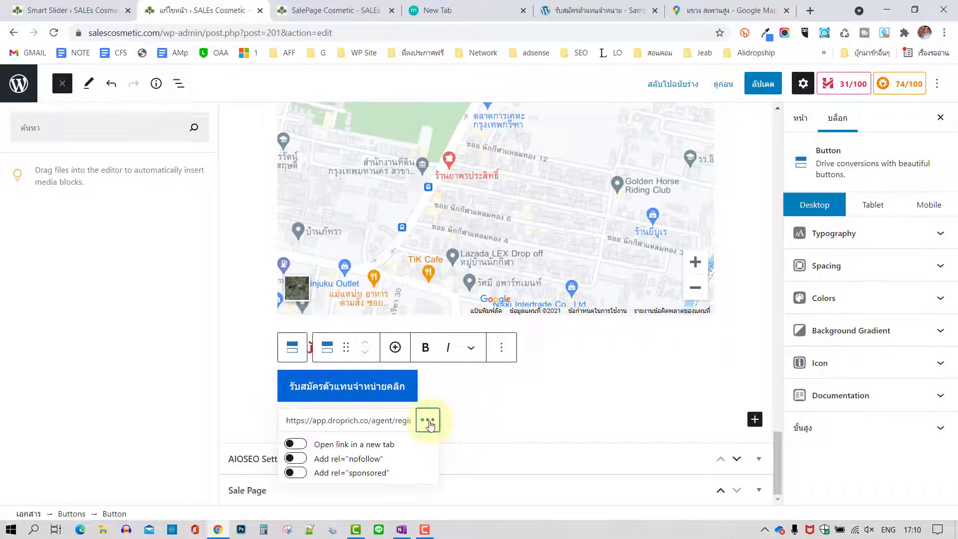
{"action": "left_click", "coordinate": [292, 445]}
{"action": "left_click", "coordinate": [394, 422]}
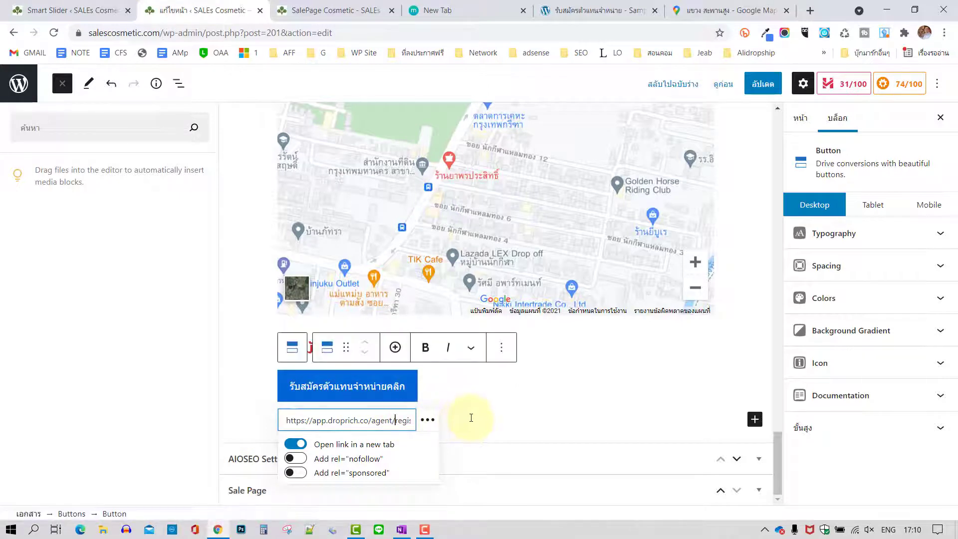
{"action": "left_click", "coordinate": [456, 399]}
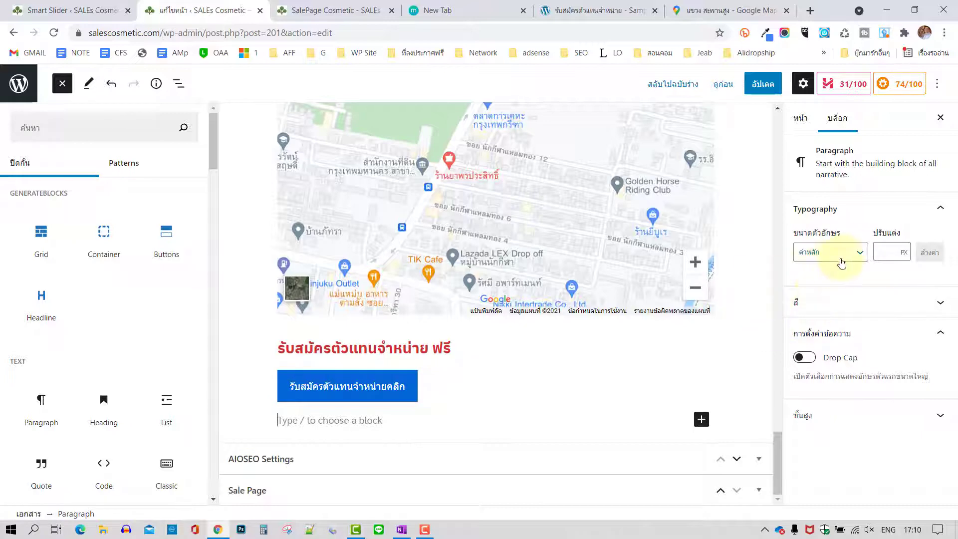
- Make the sign-up button's entire label bold
{"action": "left_click", "coordinate": [399, 387]}
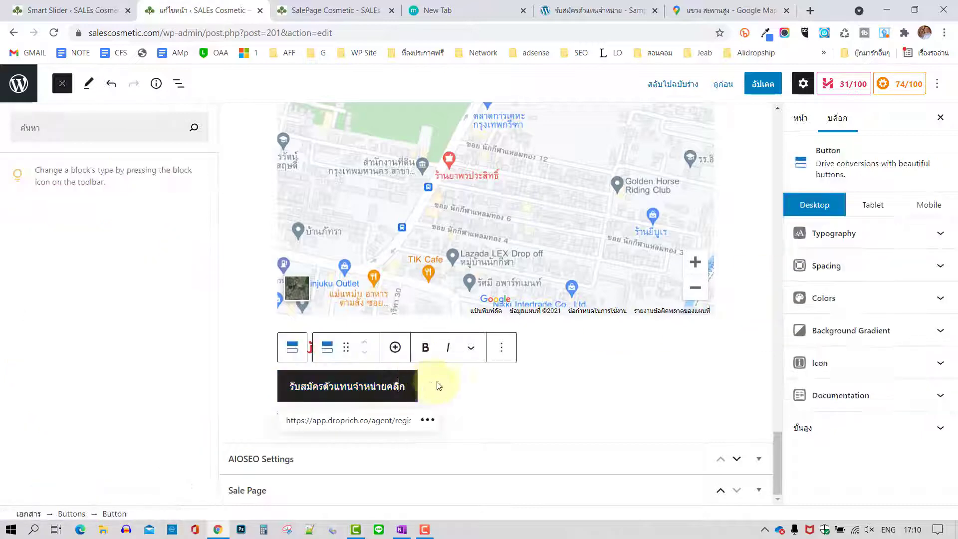
{"action": "left_click", "coordinate": [473, 349]}
{"action": "left_click", "coordinate": [426, 349]}
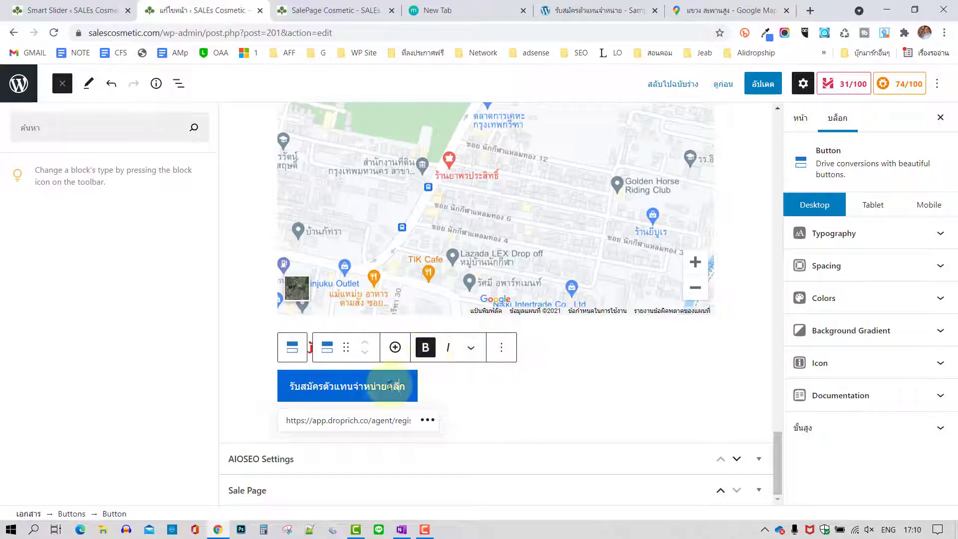
{"action": "key", "text": "ctrl+a"}
{"action": "left_click", "coordinate": [426, 350]}
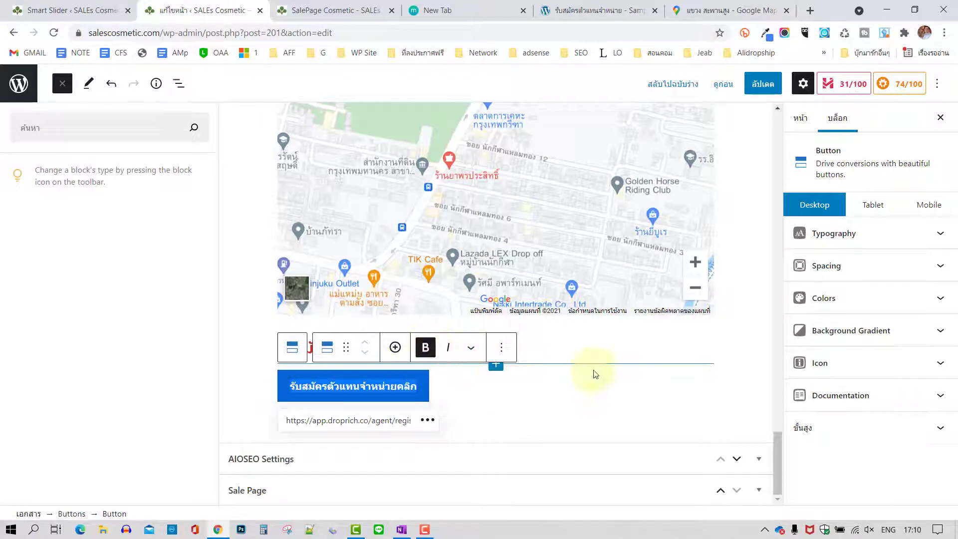
- Change the sign-up button's normal background colour to the red preset #cf2e2e and select its Buttons container
{"action": "left_click", "coordinate": [862, 301]}
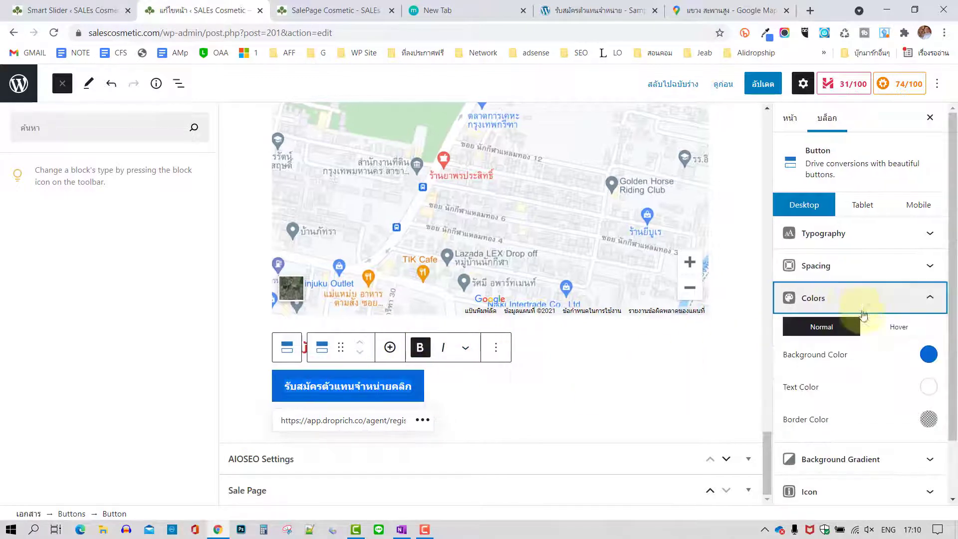
{"action": "left_click", "coordinate": [929, 354]}
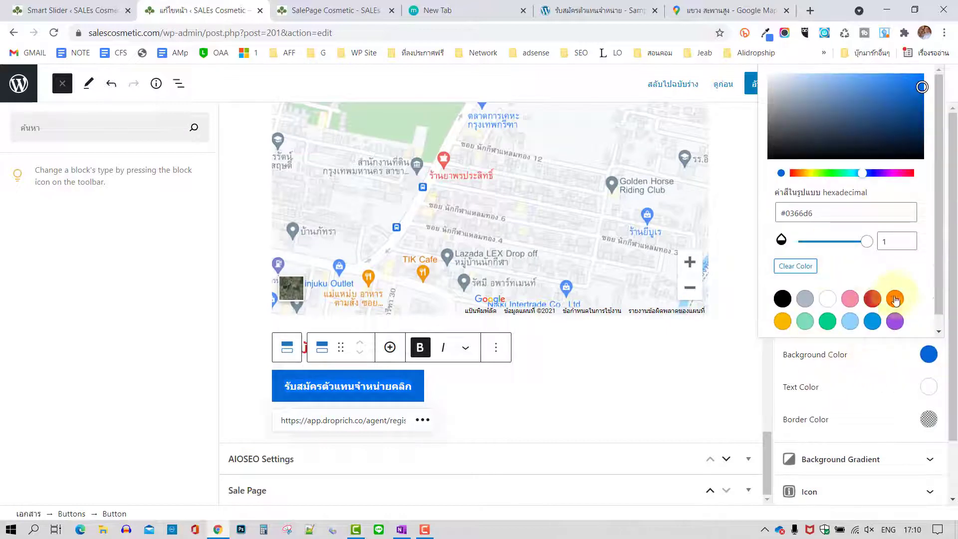
{"action": "left_click", "coordinate": [872, 300]}
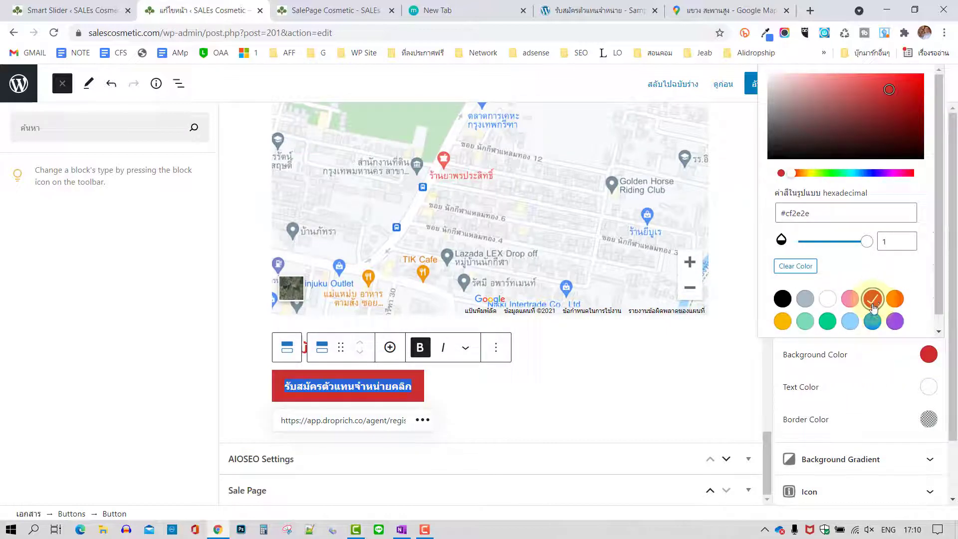
{"action": "left_click", "coordinate": [697, 389]}
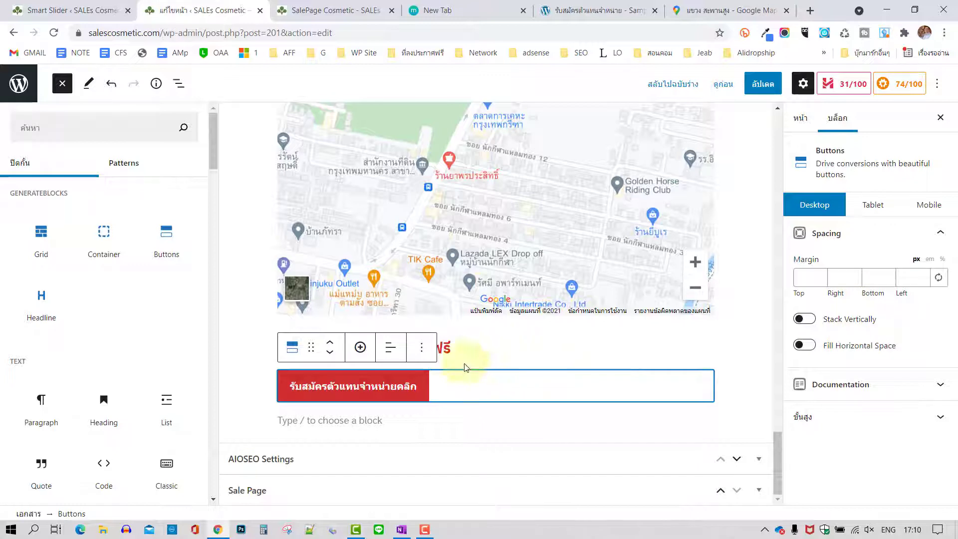
- Centre the red sign-up button within its Buttons container and update the page
{"action": "left_click", "coordinate": [391, 347]}
{"action": "left_click", "coordinate": [411, 413]}
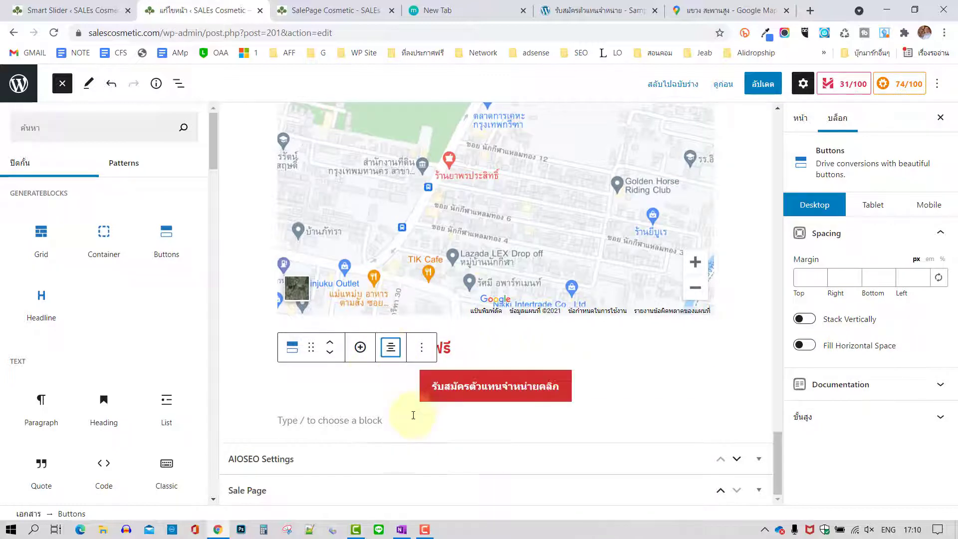
{"action": "left_click", "coordinate": [635, 389]}
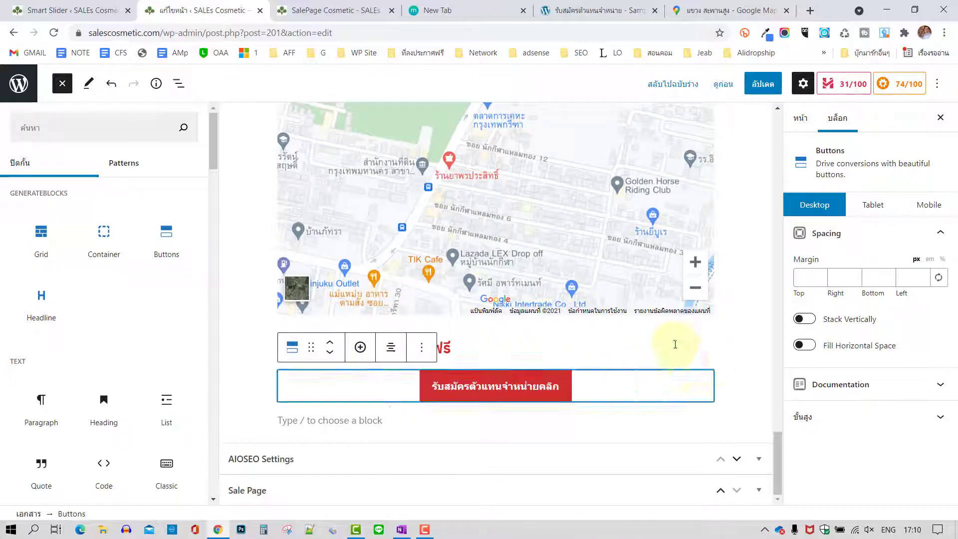
{"action": "left_click", "coordinate": [662, 366]}
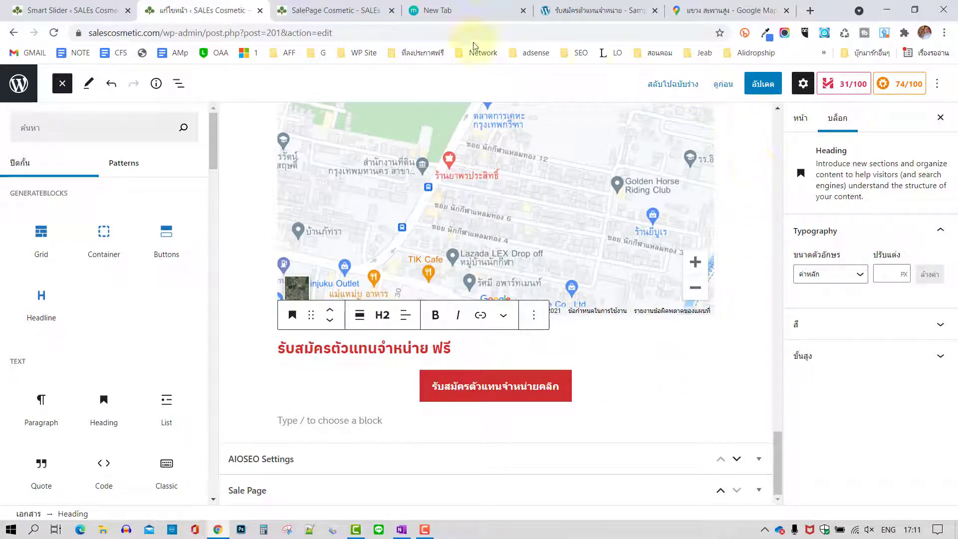
{"action": "left_click", "coordinate": [762, 89]}
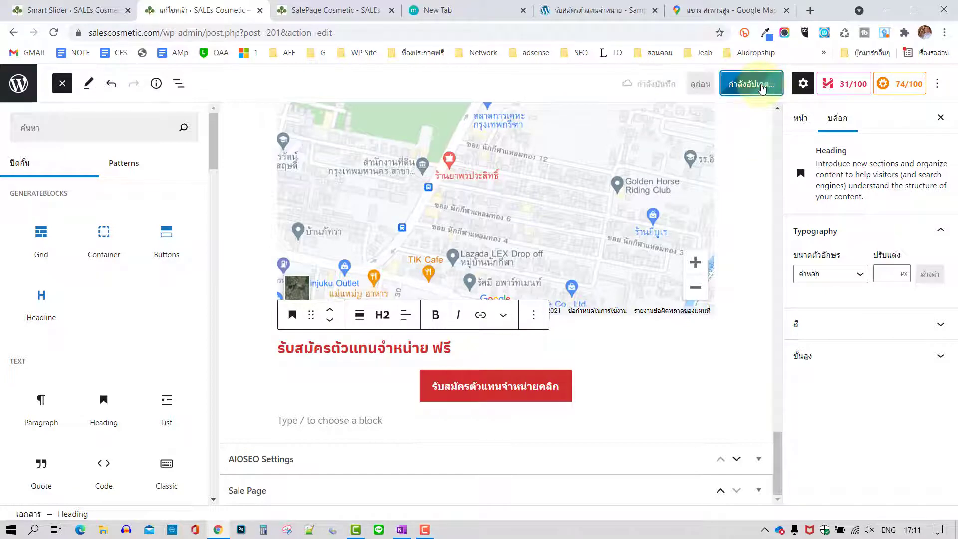
- Reload the published sales page and test the sign-up button's link, reading through the agent registration page before closing it
{"action": "left_click", "coordinate": [329, 10]}
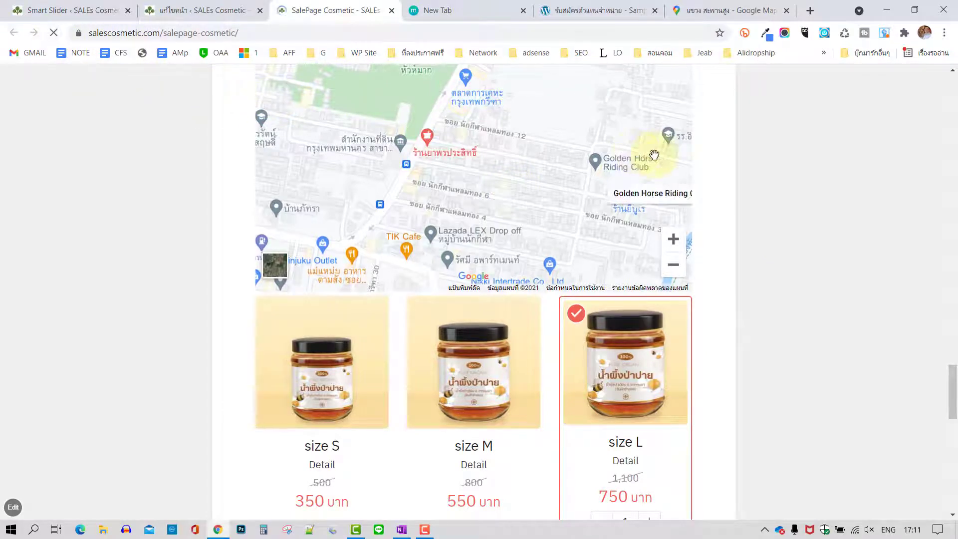
{"action": "scroll", "coordinate": [620, 254], "scroll_direction": "down", "scroll_amount": 2}
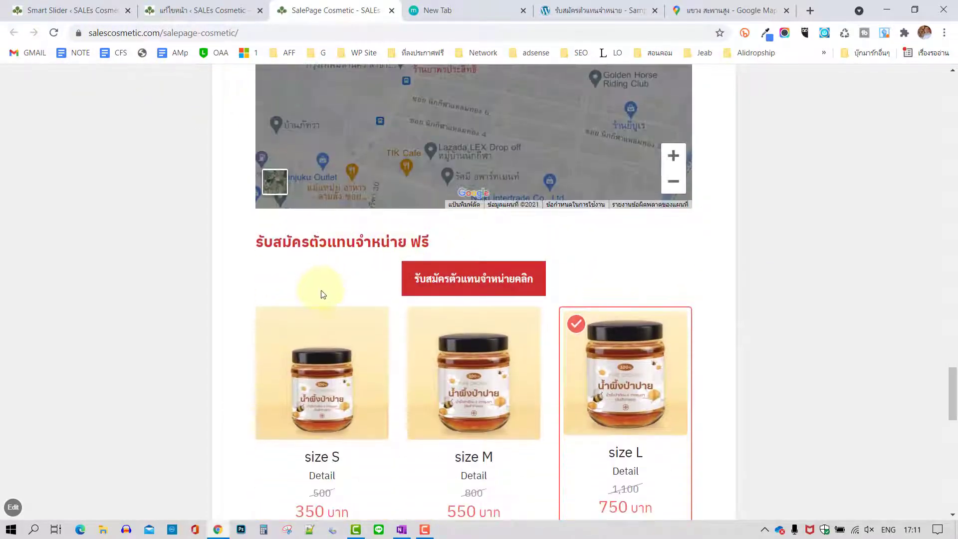
{"action": "left_click", "coordinate": [496, 282]}
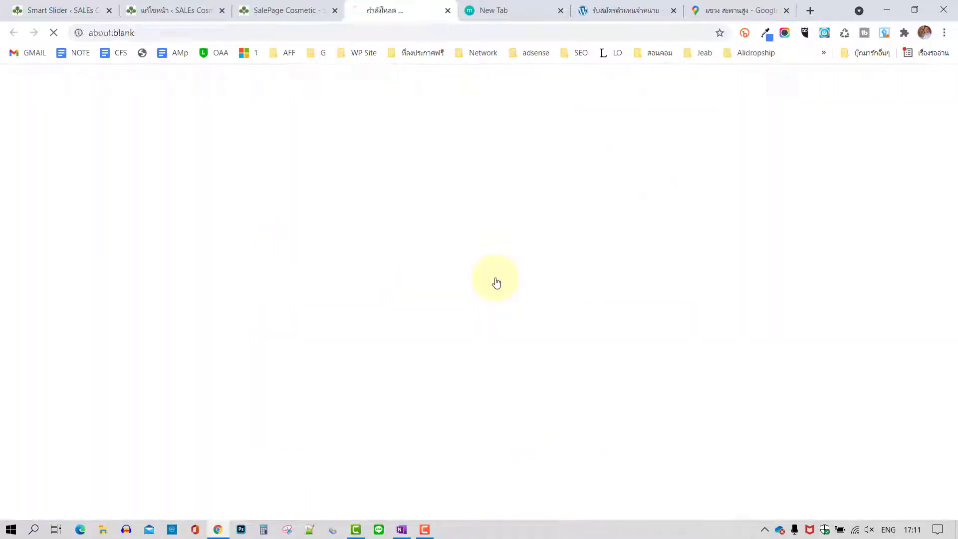
{"action": "scroll", "coordinate": [522, 248], "scroll_direction": "down", "scroll_amount": 9}
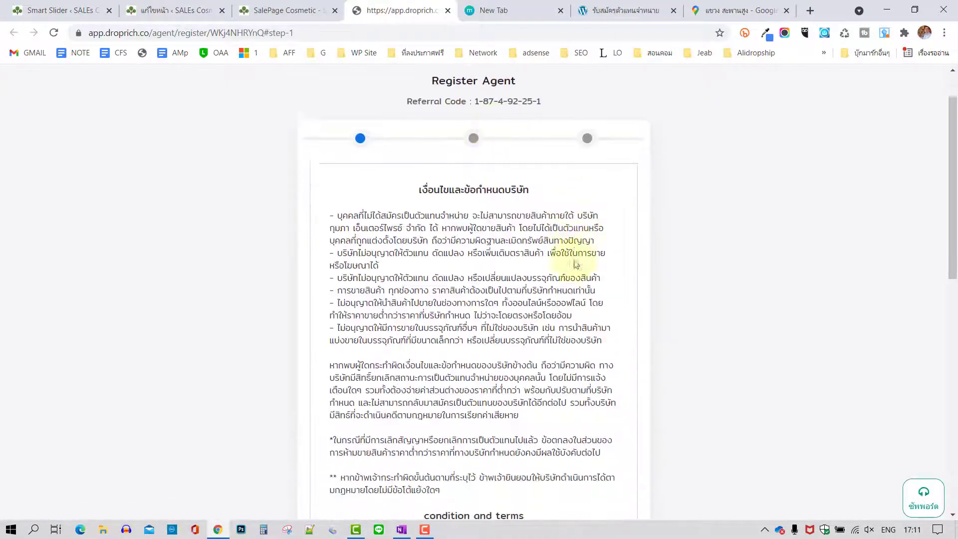
{"action": "scroll", "coordinate": [507, 259], "scroll_direction": "down", "scroll_amount": 4}
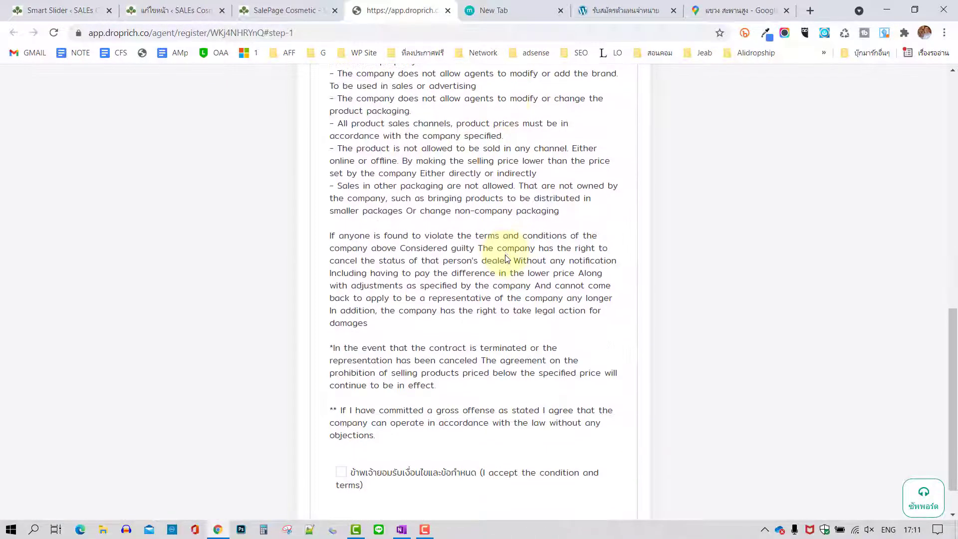
{"action": "left_click", "coordinate": [448, 11]}
- Review the published page's sign-up section together with the product choices, order summary and payment section below it
{"action": "scroll", "coordinate": [602, 255], "scroll_direction": "down", "scroll_amount": 1}
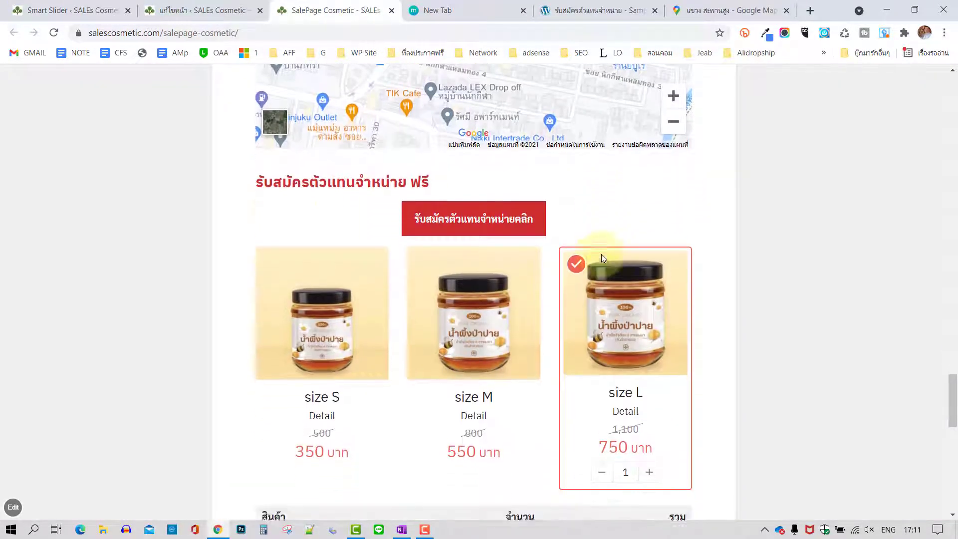
{"action": "scroll", "coordinate": [601, 258], "scroll_direction": "down", "scroll_amount": 1}
{"action": "scroll", "coordinate": [710, 301], "scroll_direction": "down", "scroll_amount": 3}
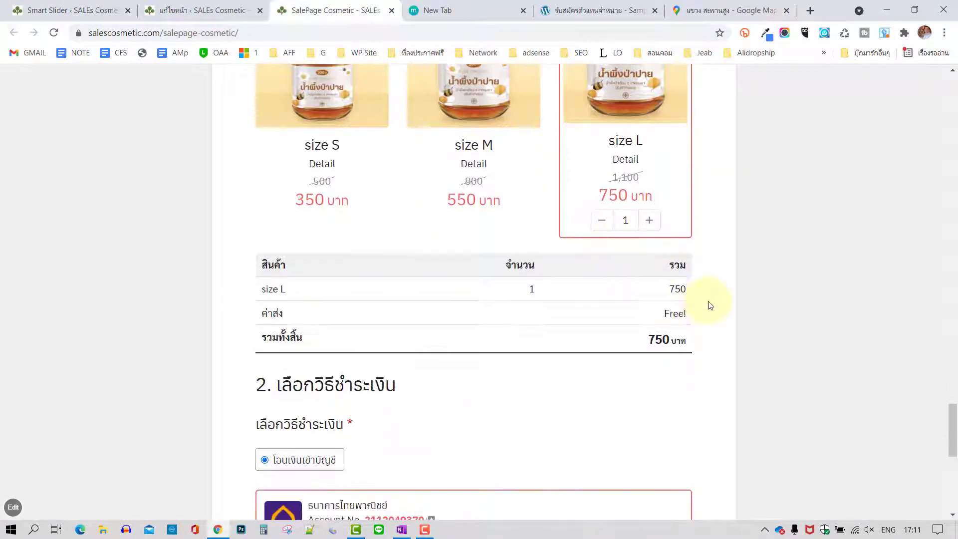
{"action": "scroll", "coordinate": [718, 297], "scroll_direction": "down", "scroll_amount": 1}
{"action": "scroll", "coordinate": [717, 298], "scroll_direction": "up", "scroll_amount": 4}
{"action": "scroll", "coordinate": [717, 298], "scroll_direction": "up", "scroll_amount": 3}
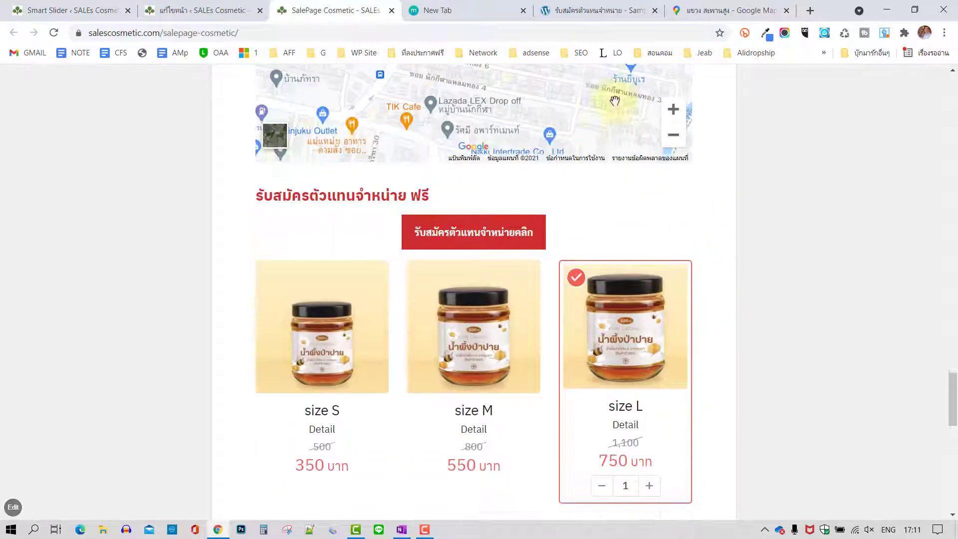
- Switch the sample page's language to Lao and review the translated sign-up buttons, products, payment and shipping form
{"action": "left_click", "coordinate": [597, 10]}
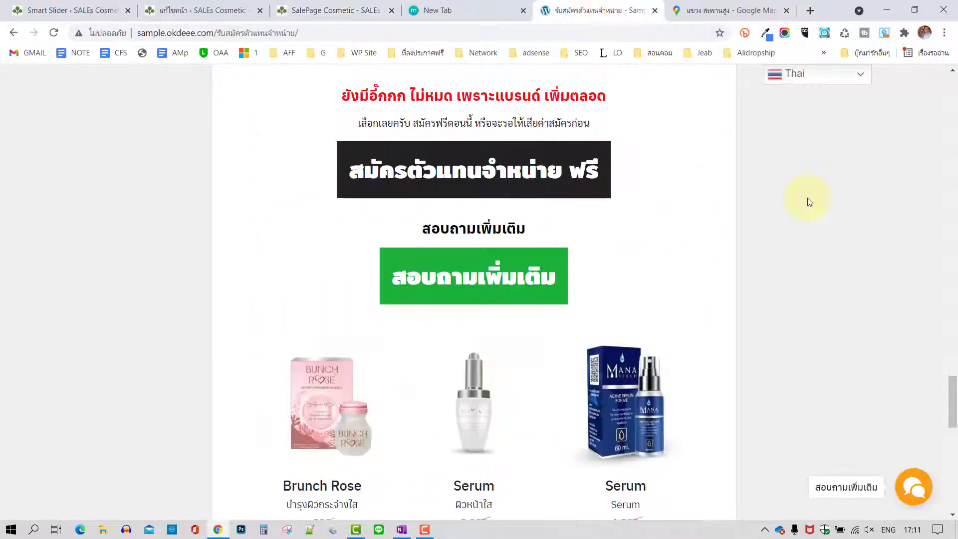
{"action": "left_click", "coordinate": [812, 80]}
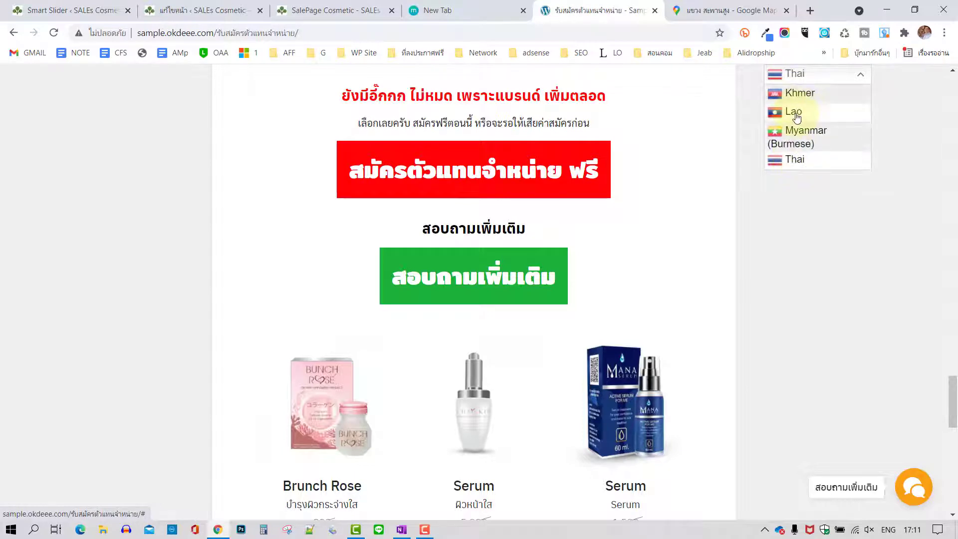
{"action": "left_click", "coordinate": [794, 113]}
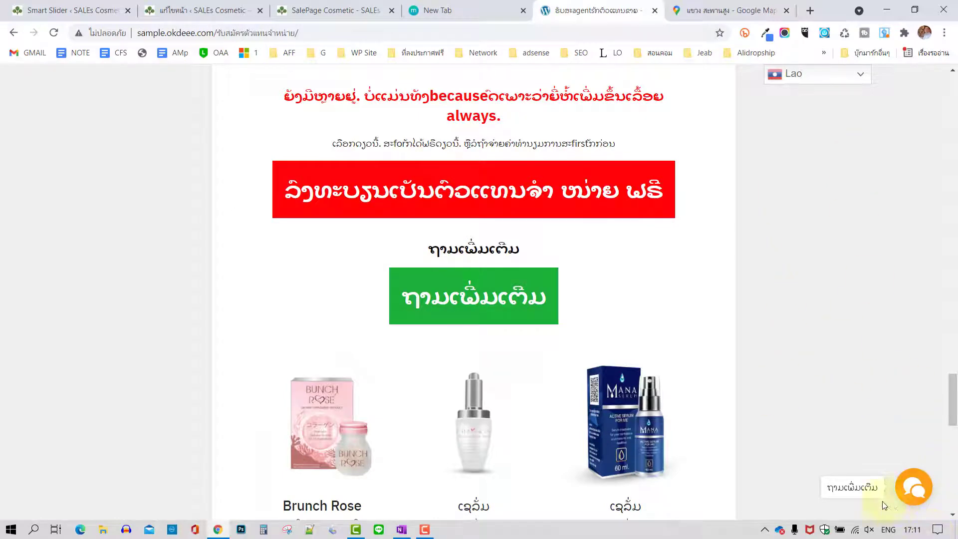
{"action": "scroll", "coordinate": [824, 311], "scroll_direction": "down", "scroll_amount": 6}
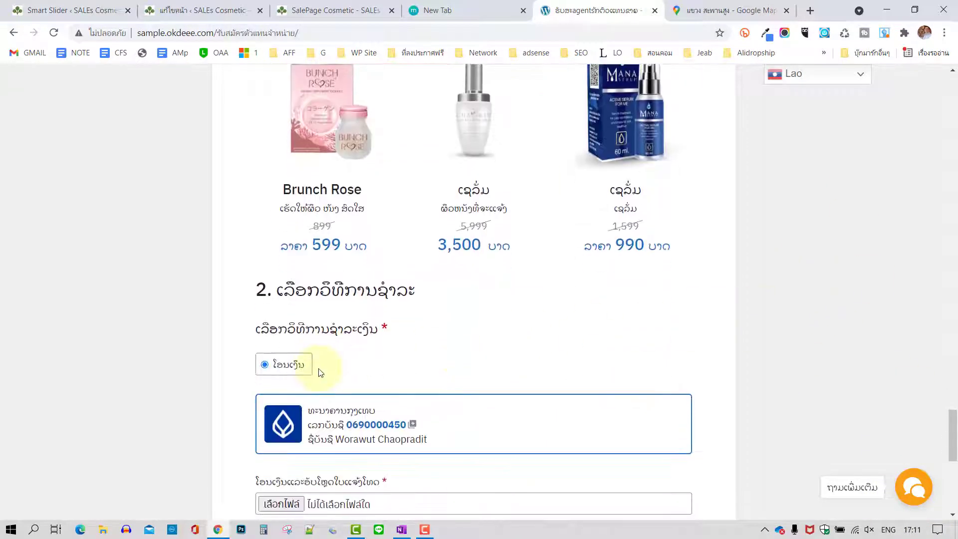
{"action": "scroll", "coordinate": [324, 364], "scroll_direction": "down", "scroll_amount": 3}
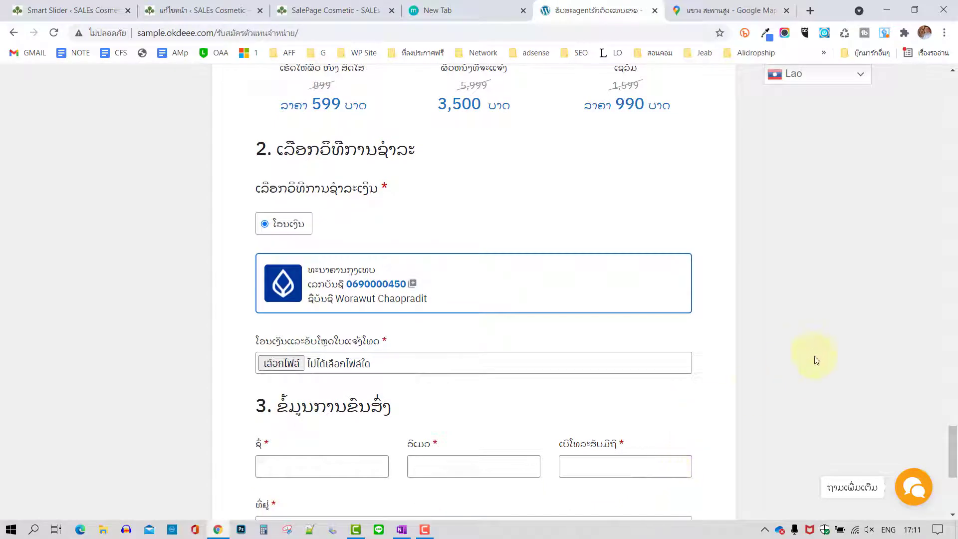
{"action": "scroll", "coordinate": [814, 355], "scroll_direction": "up", "scroll_amount": 10}
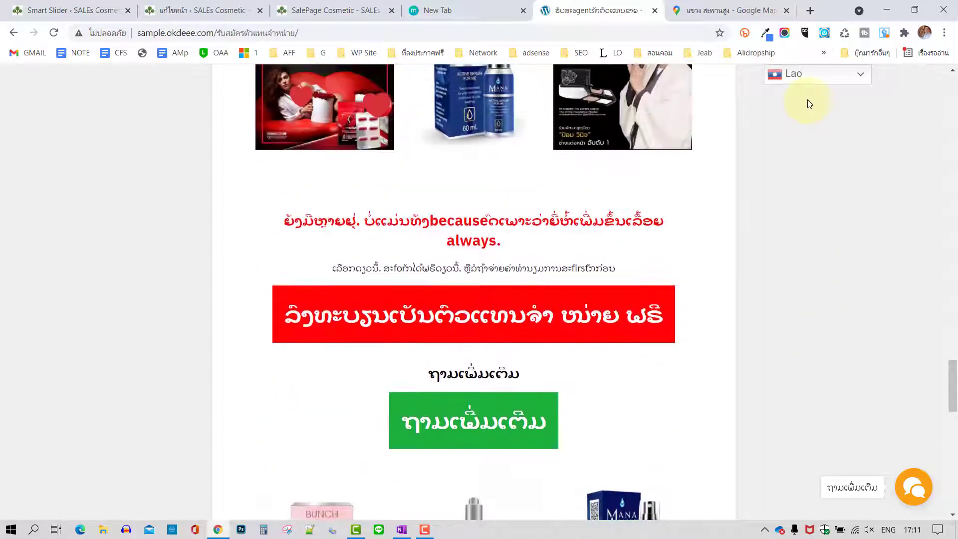